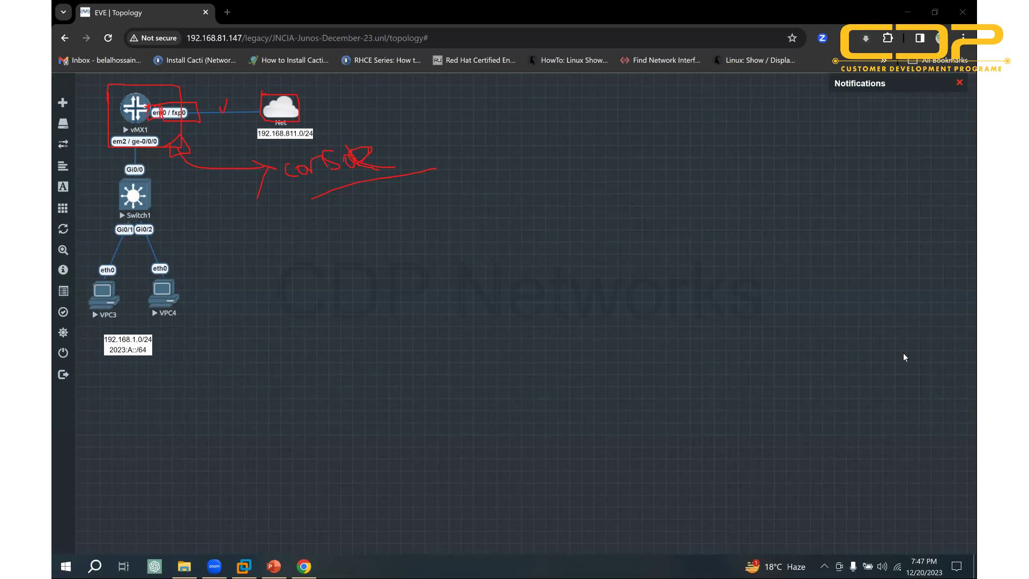
Step: Clear the topology annotations, launch PuTTY by searching 'pu', and move its window aside
{"action": "key", "text": "Escape"}
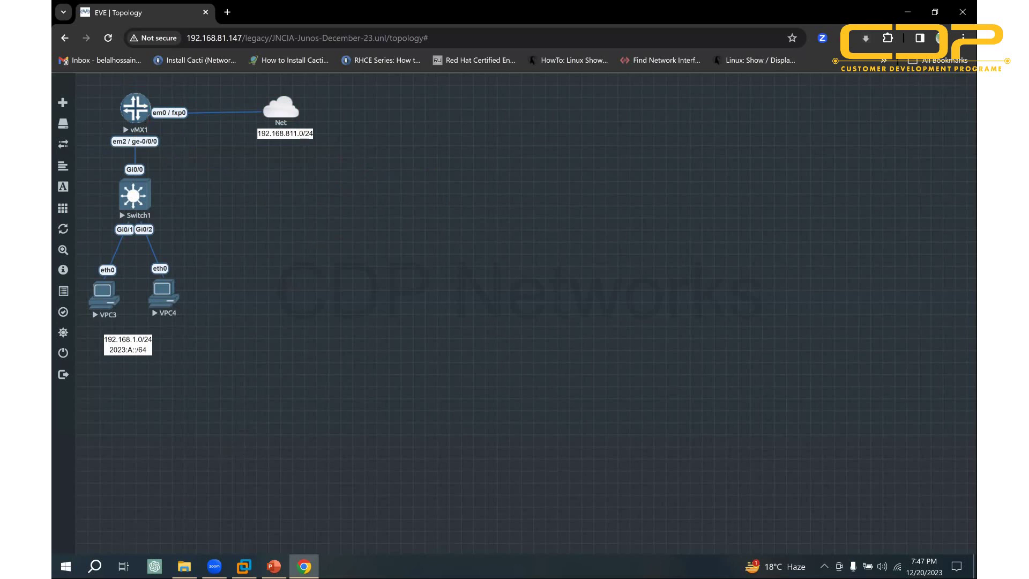
{"action": "left_click", "coordinate": [95, 566]}
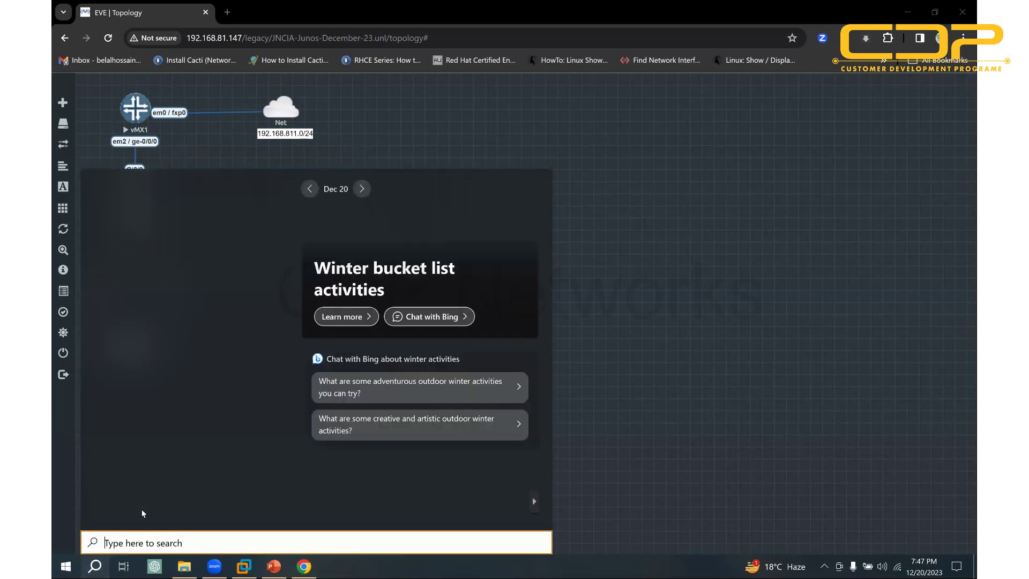
{"action": "type", "text": "pu"}
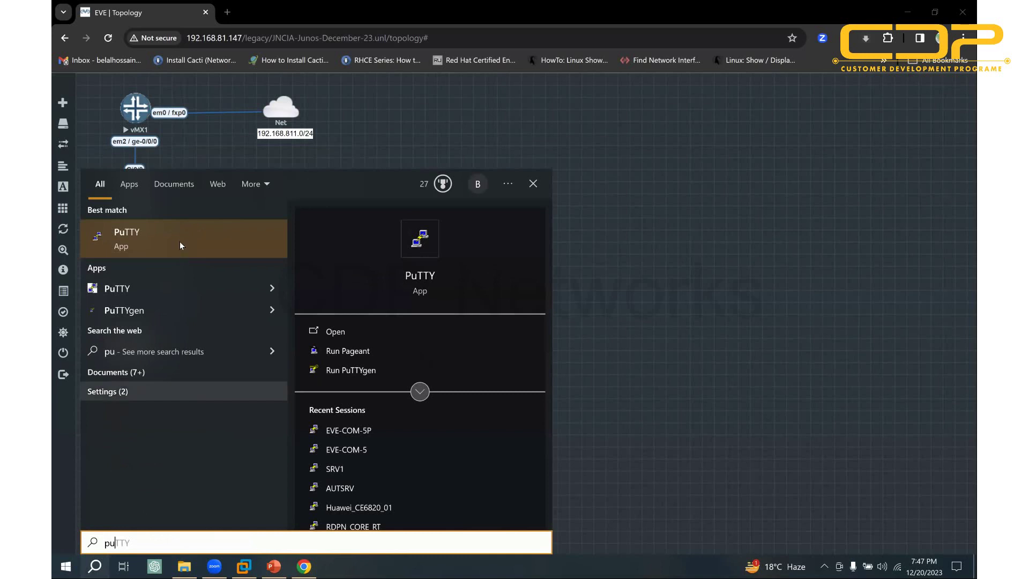
{"action": "left_click", "coordinate": [198, 239]}
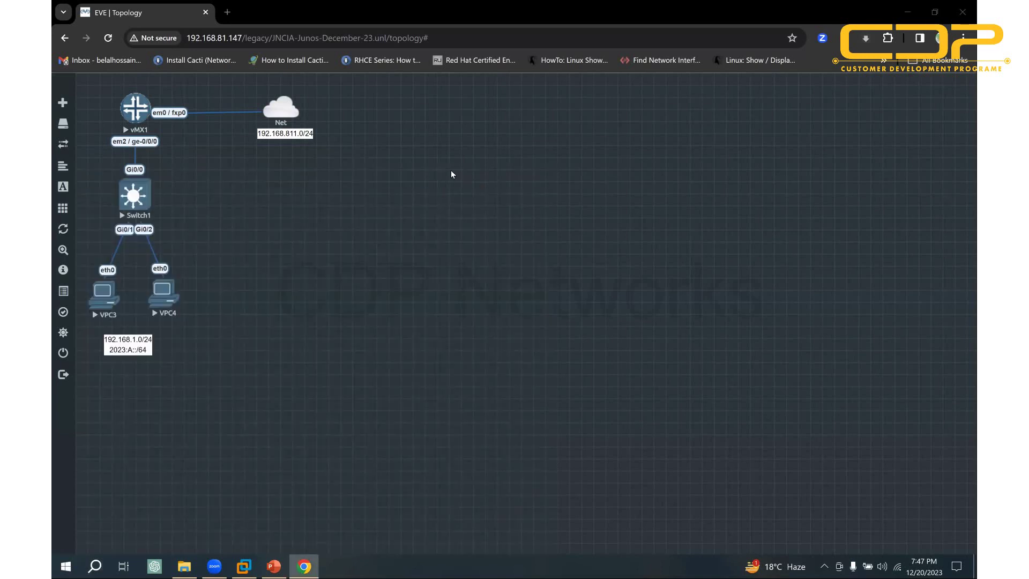
{"action": "left_click_drag", "start_coordinate": [406, 174], "coordinate": [463, 139]}
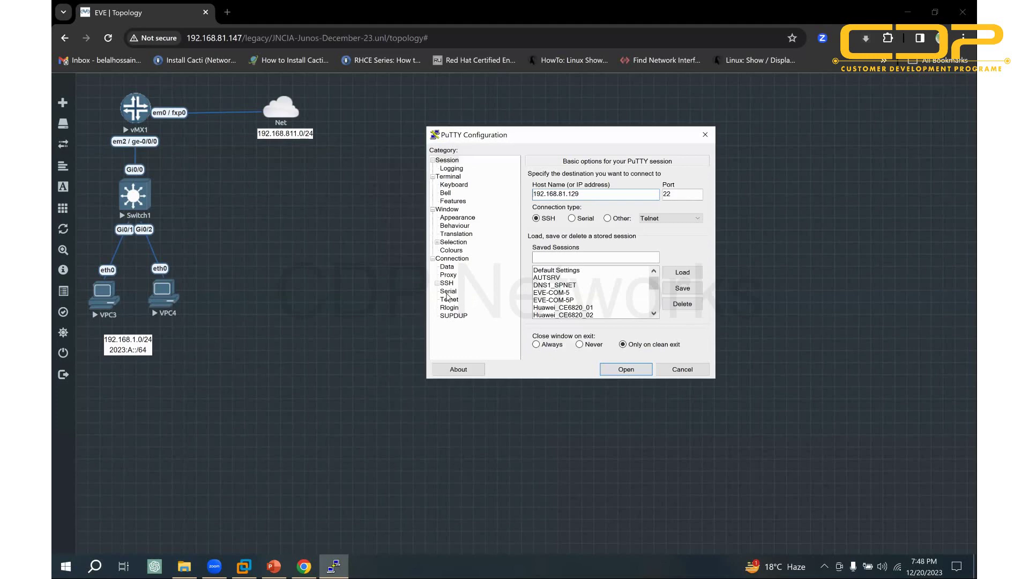
Step: Show PuTTY's COM1 serial settings at 9600 baud, then minimize Chrome and PowerPoint
{"action": "left_click", "coordinate": [448, 293]}
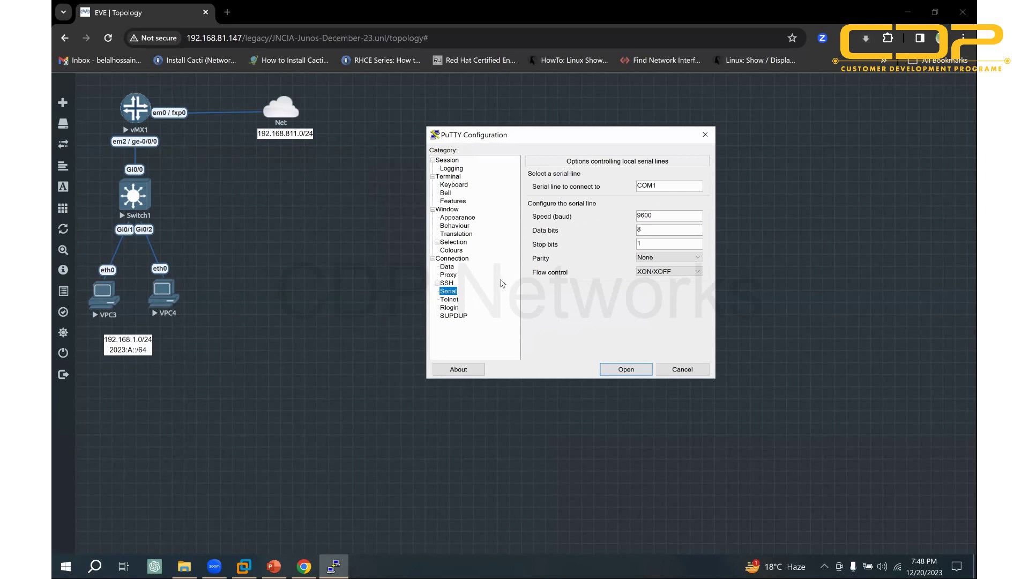
{"action": "left_click_drag", "start_coordinate": [661, 185], "coordinate": [623, 189]}
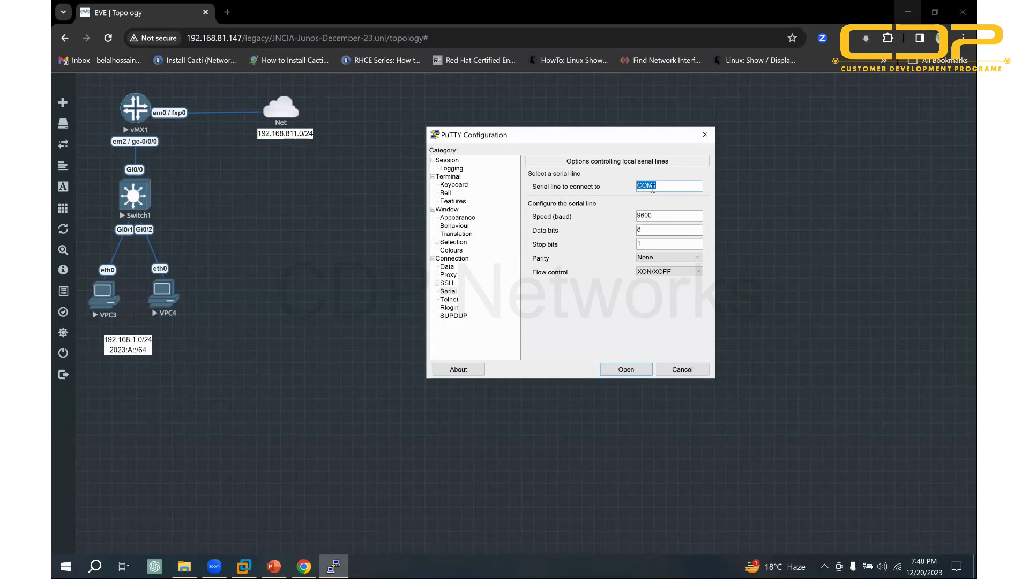
{"action": "left_click", "coordinate": [908, 12]}
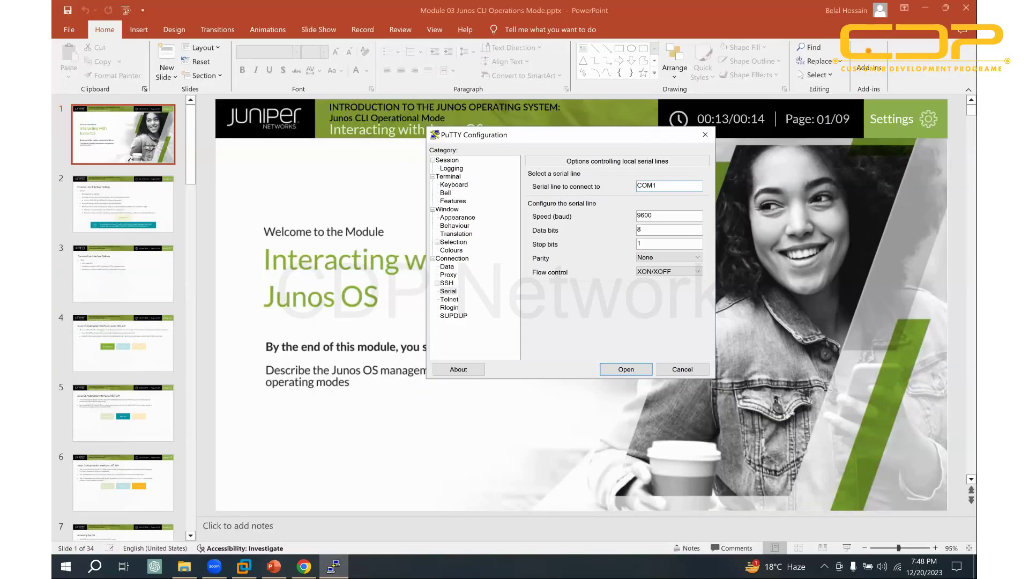
{"action": "left_click", "coordinate": [925, 8]}
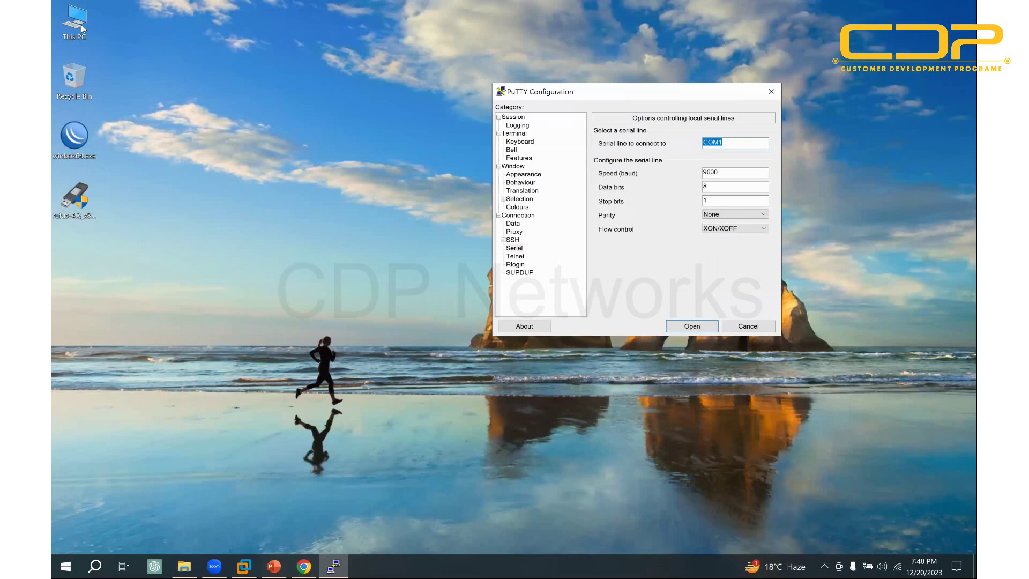
Step: Open Computer Management through This PC's Manage option and switch to Device Manager
{"action": "left_click", "coordinate": [81, 28]}
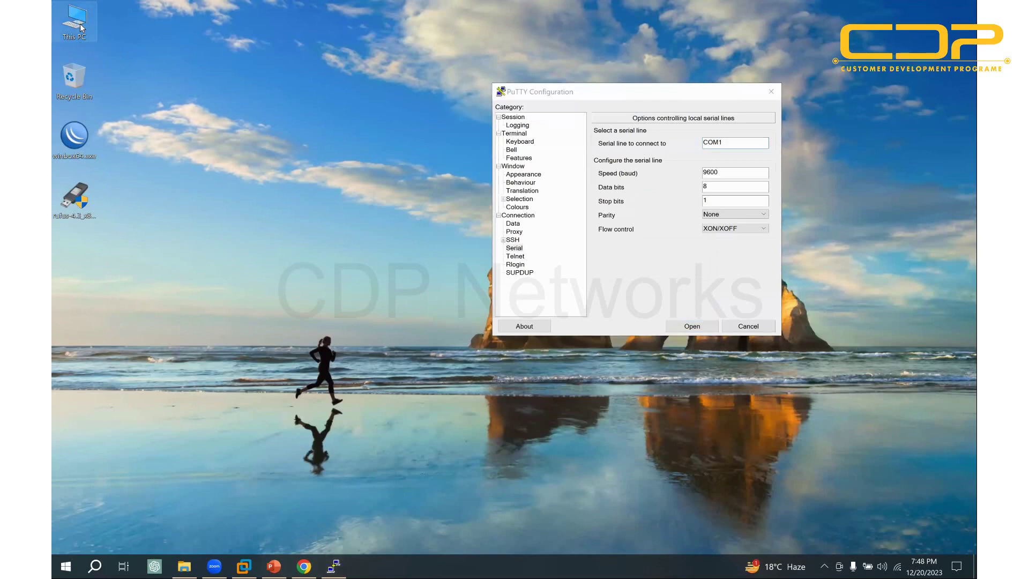
{"action": "right_click", "coordinate": [81, 24]}
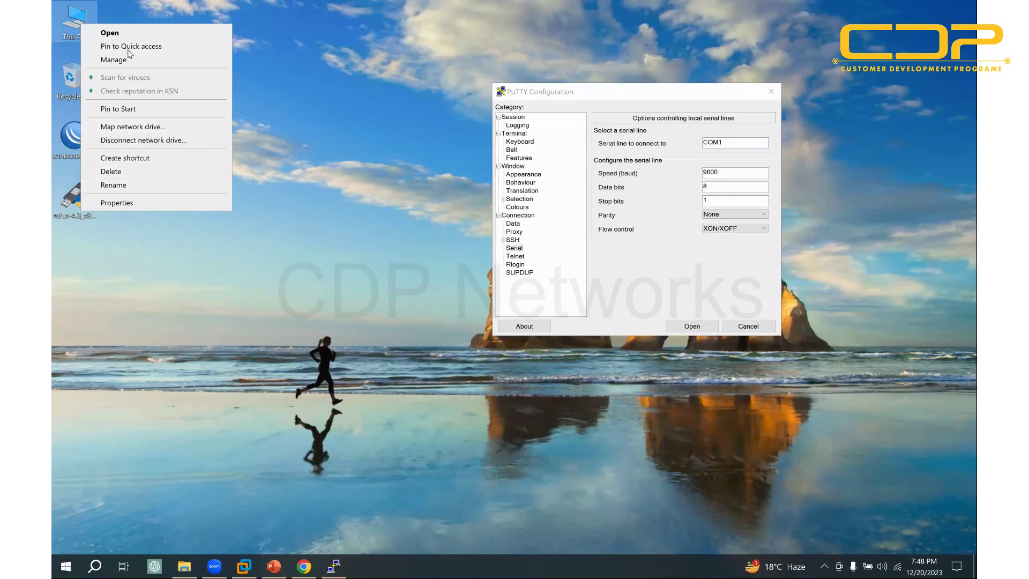
{"action": "left_click", "coordinate": [119, 63]}
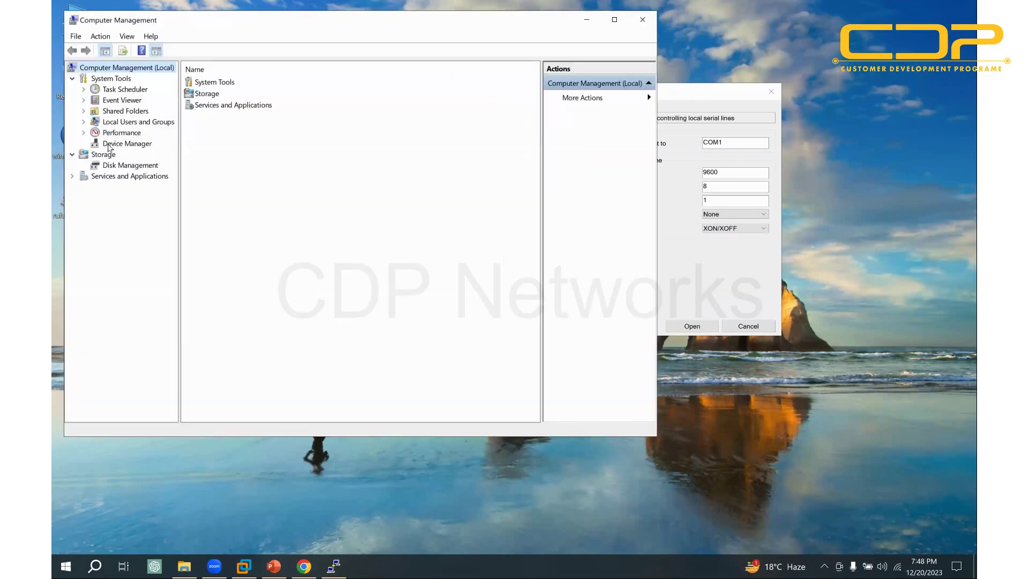
{"action": "left_click", "coordinate": [108, 144]}
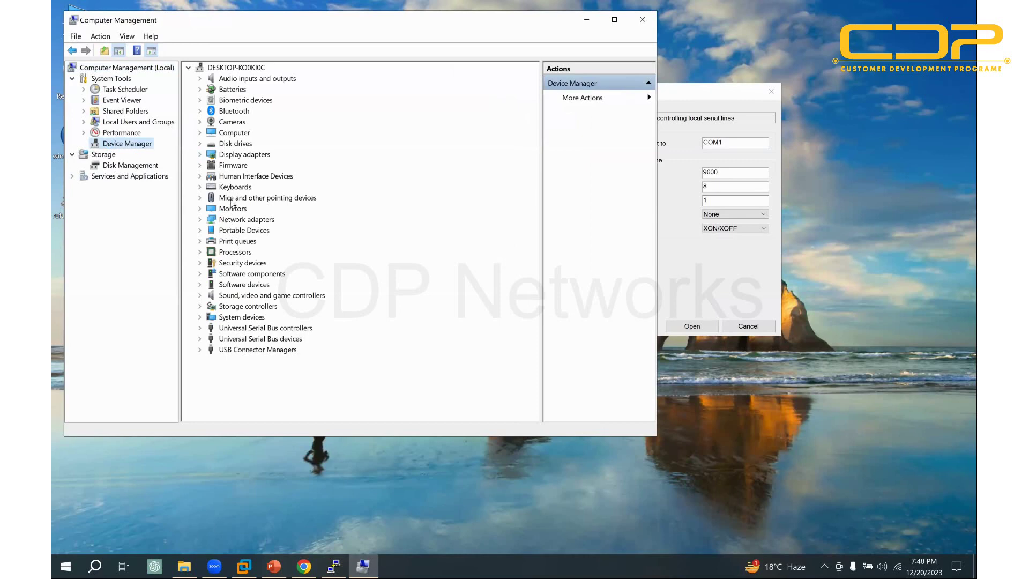
Step: Expand and then collapse the Network adapters list in Device Manager
{"action": "left_click", "coordinate": [200, 231]}
{"action": "left_click", "coordinate": [200, 230]}
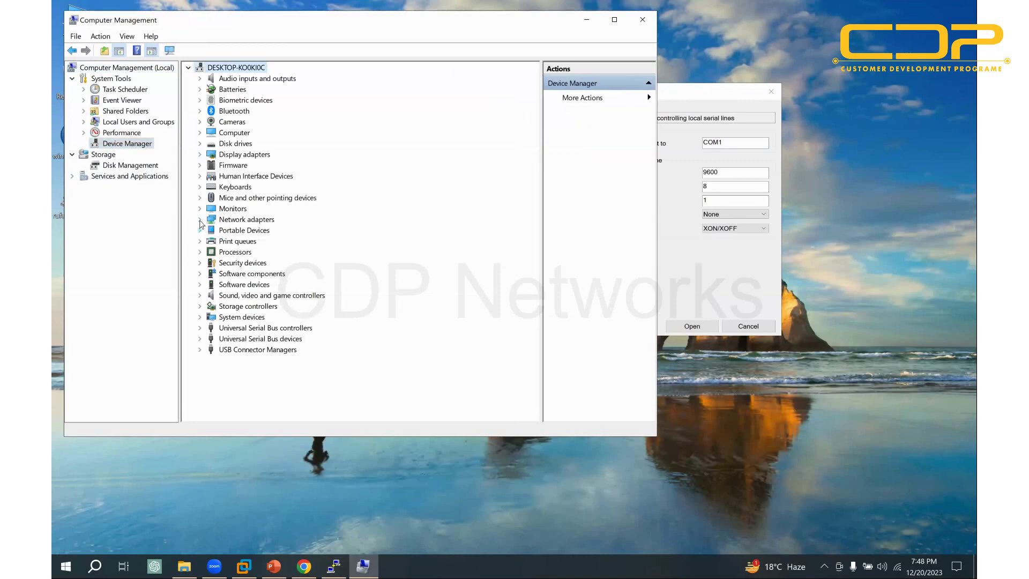
{"action": "left_click", "coordinate": [200, 220]}
{"action": "left_click", "coordinate": [200, 219]}
Step: Inspect the USB Root Hub and Intel USB 3.10 host controller entries, then close Computer Management
{"action": "left_click", "coordinate": [200, 327]}
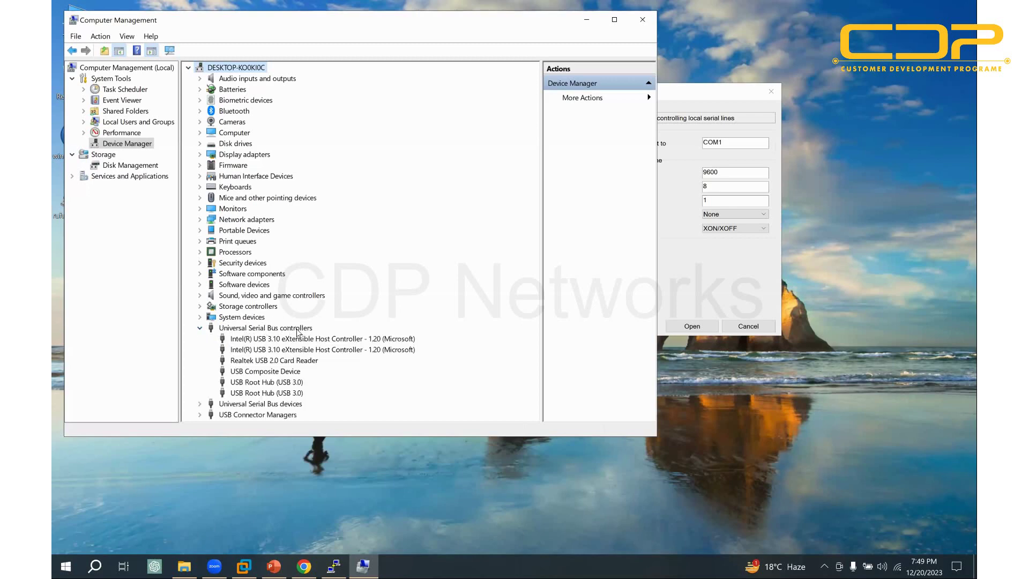
{"action": "left_click", "coordinate": [275, 384]}
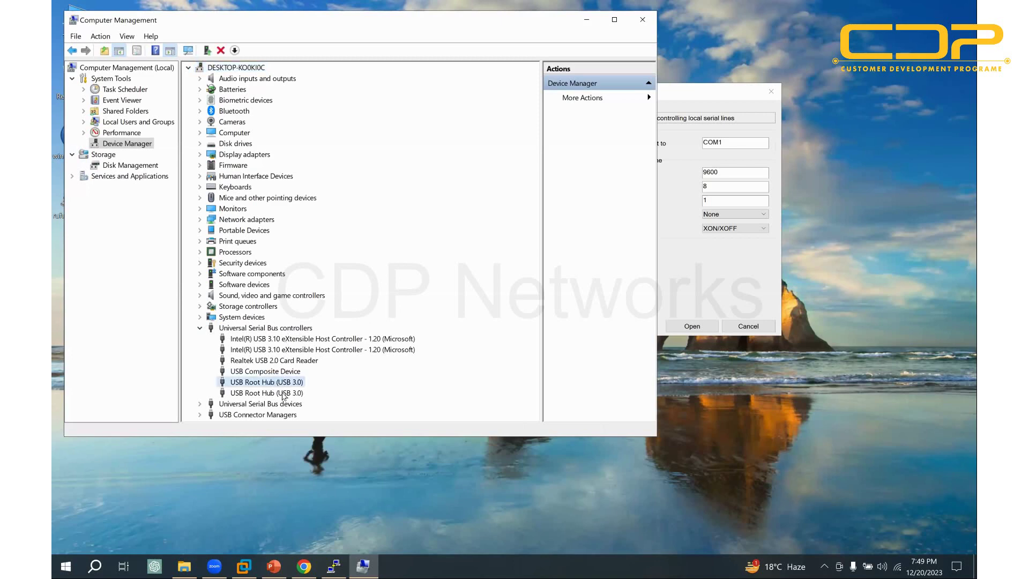
{"action": "left_click", "coordinate": [282, 395]}
{"action": "left_click", "coordinate": [312, 340]}
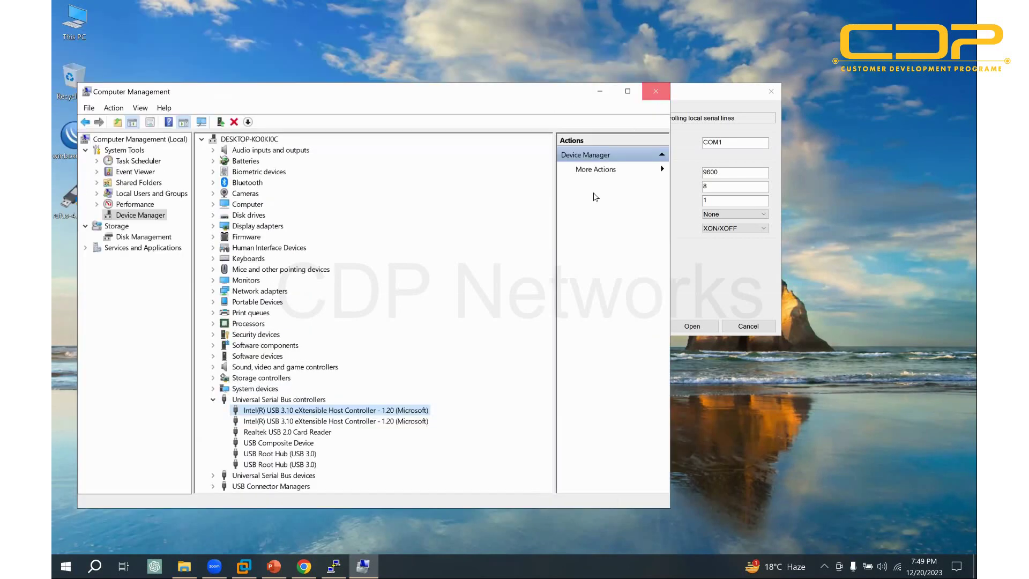
{"action": "key", "text": "alt+F4"}
{"action": "left_click", "coordinate": [684, 141]}
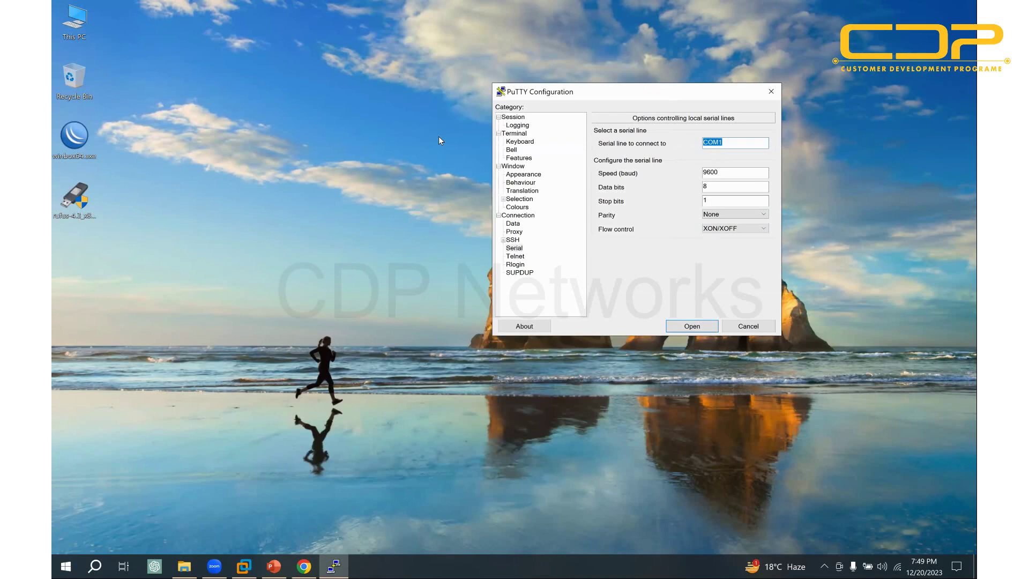
Step: Close PuTTY and bring back Chrome showing the EVE-NG topology
{"action": "left_click", "coordinate": [772, 91]}
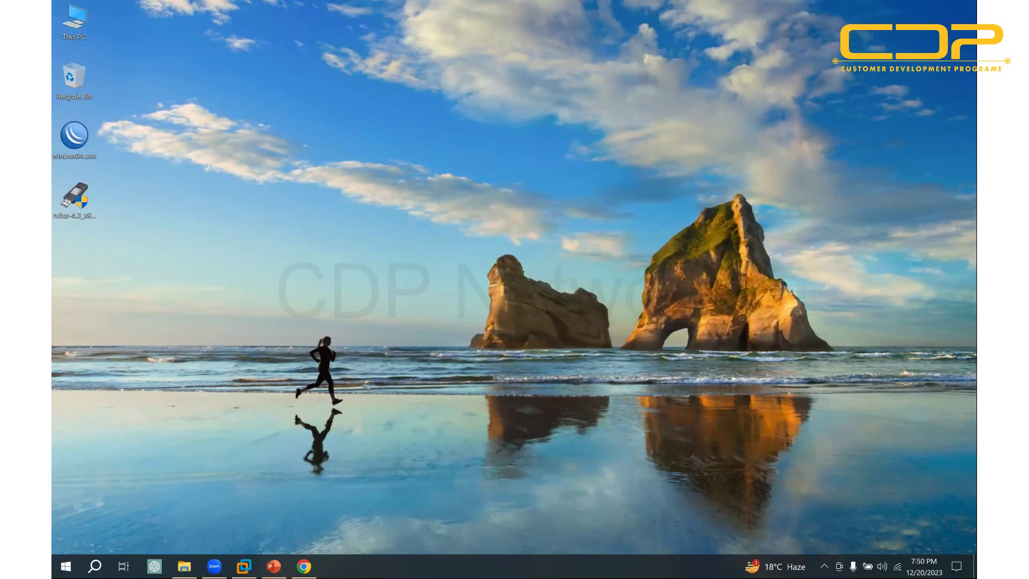
{"action": "key", "text": "alt+Tab"}
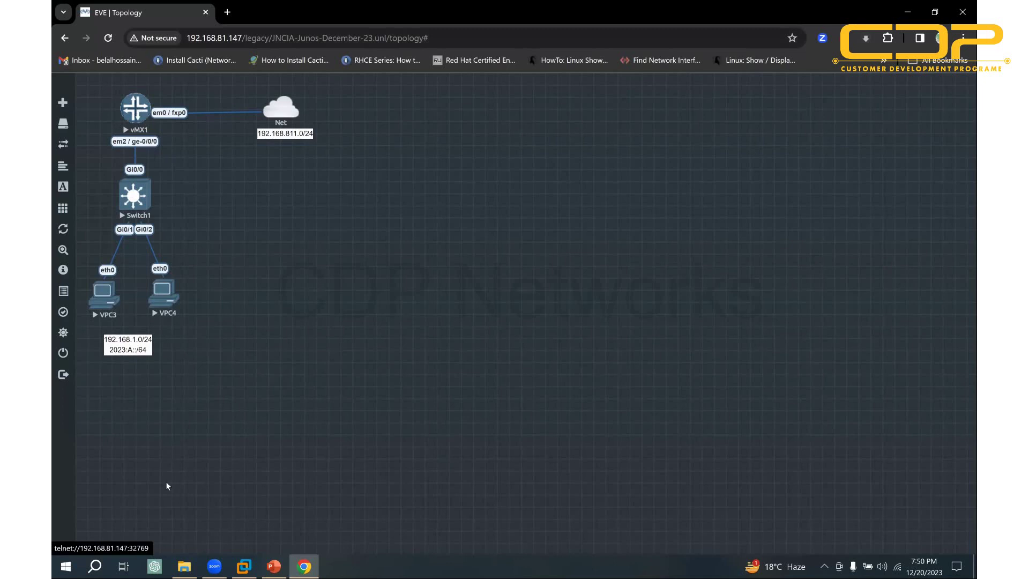
{"action": "mouse_move", "coordinate": [127, 419]}
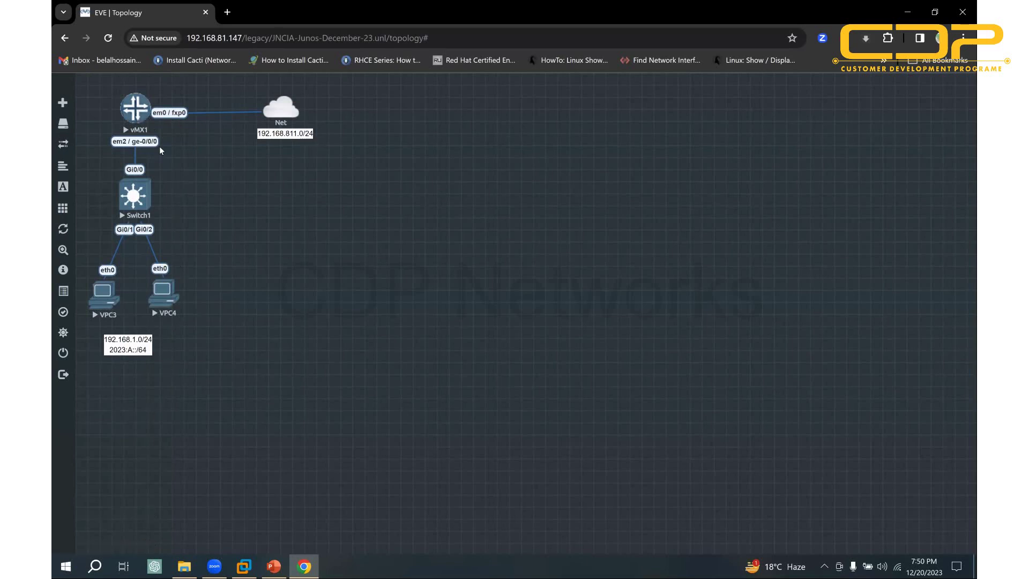
Step: Launch the vMX1 console in SecureCRT from the browser and enlarge its terminal window
{"action": "left_click", "coordinate": [138, 109]}
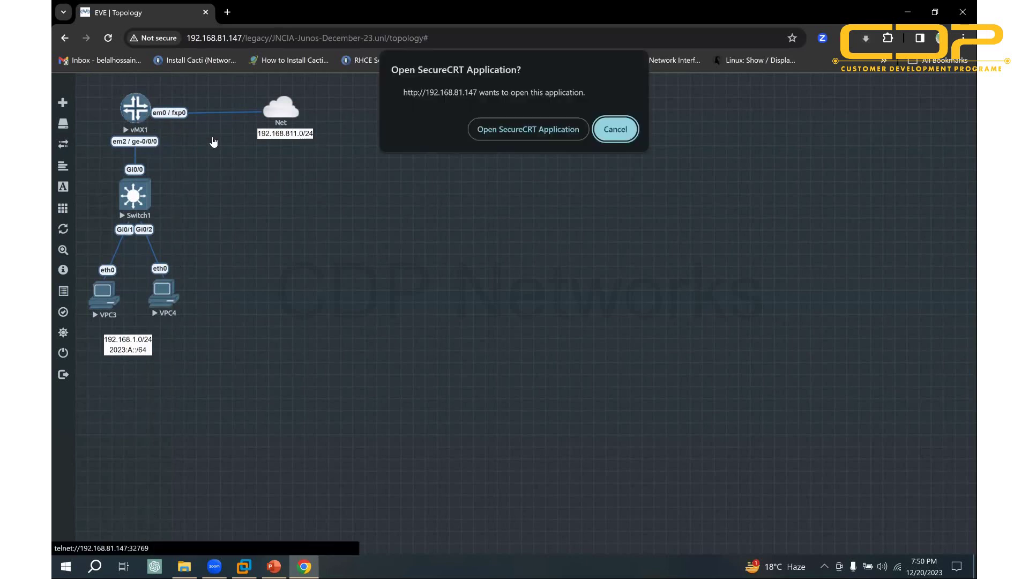
{"action": "left_click", "coordinate": [512, 130]}
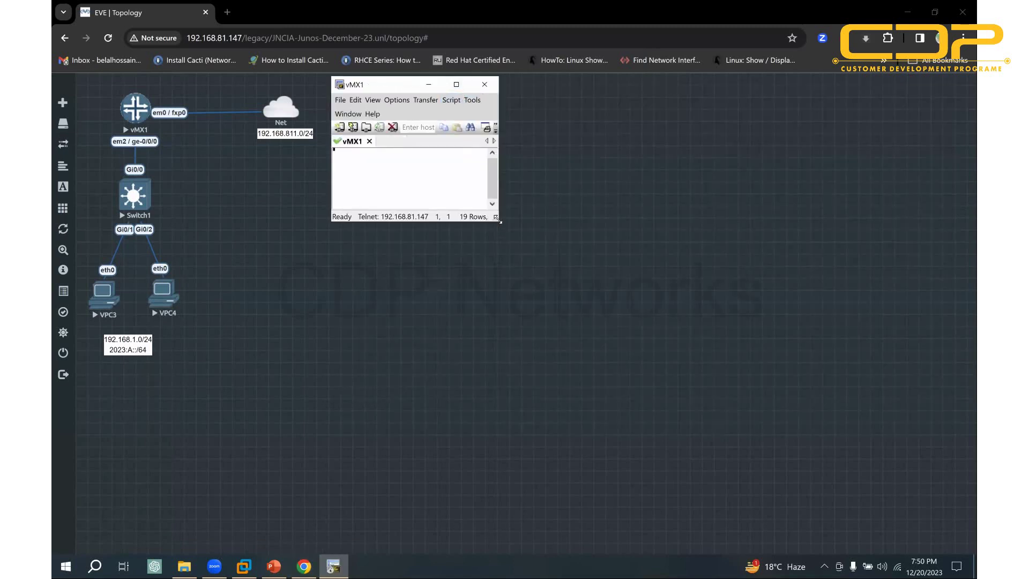
{"action": "left_click_drag", "start_coordinate": [499, 221], "coordinate": [881, 313]}
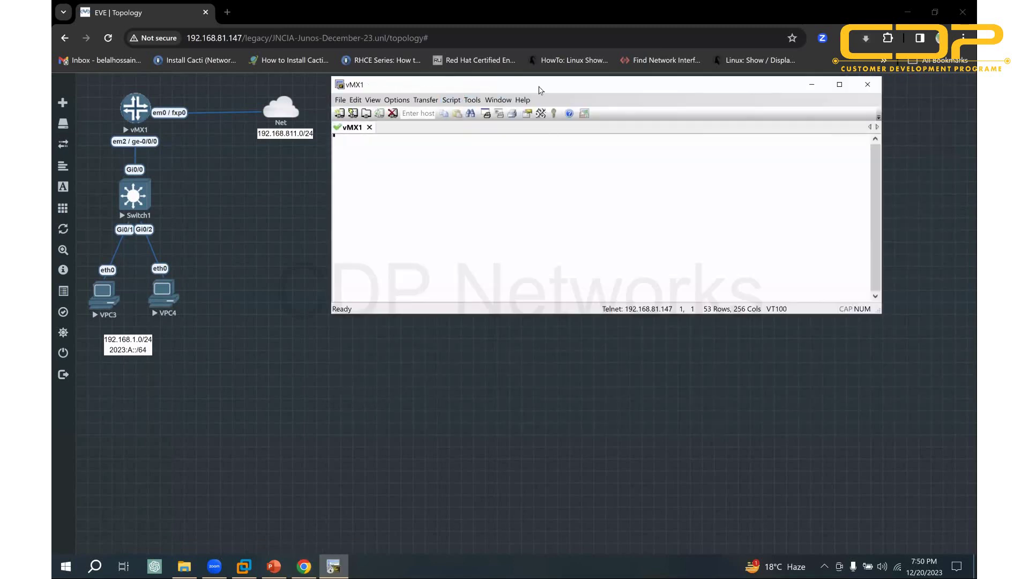
Step: Set the vMX1 session's terminal font to Lucida Console 12 in Session Options
{"action": "left_click", "coordinate": [391, 151]}
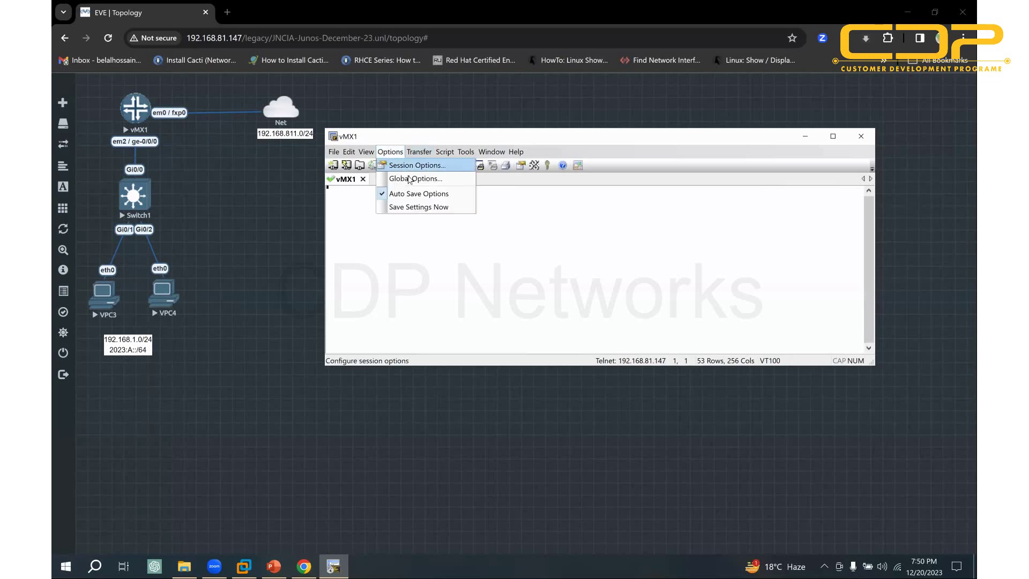
{"action": "left_click", "coordinate": [410, 170]}
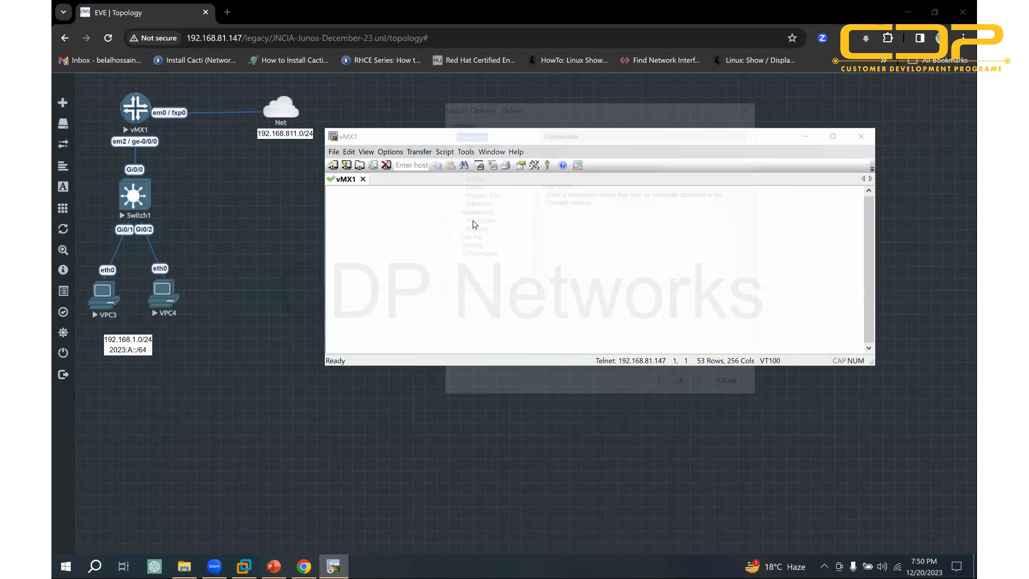
{"action": "left_click", "coordinate": [472, 210]}
{"action": "left_click", "coordinate": [719, 197]}
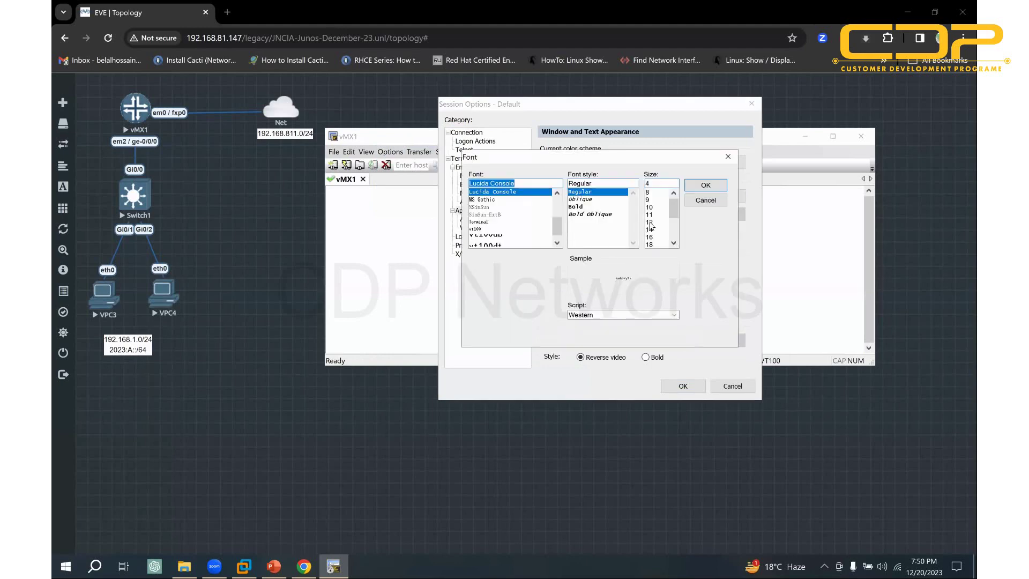
{"action": "left_click", "coordinate": [650, 222]}
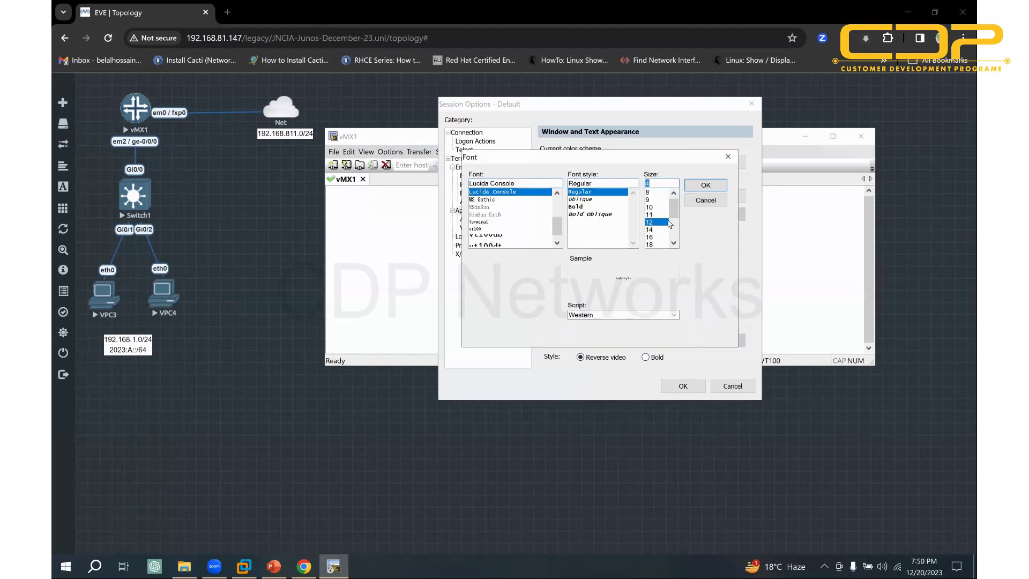
{"action": "left_click", "coordinate": [707, 186]}
{"action": "left_click", "coordinate": [685, 386]}
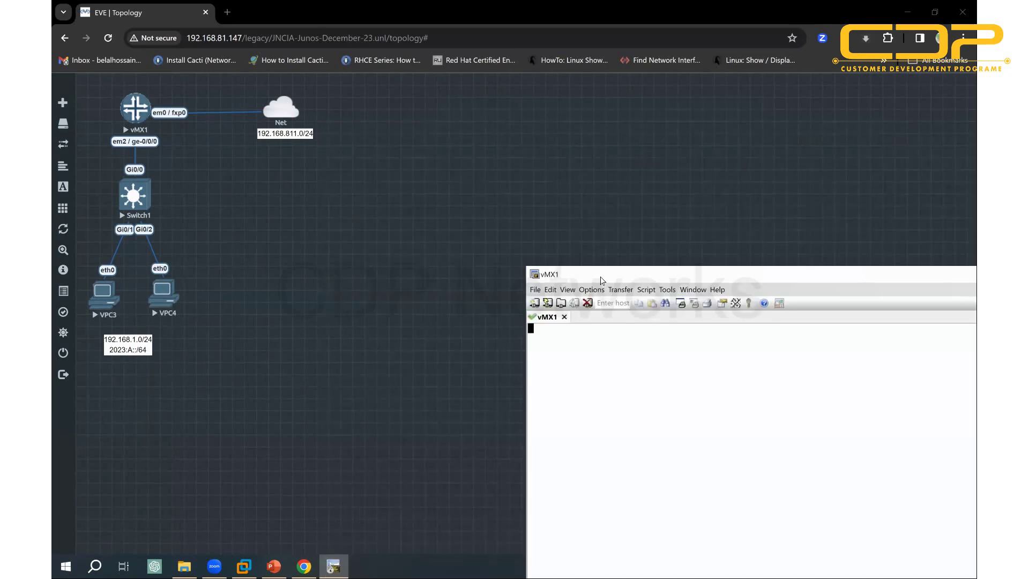
Step: Enlarge the vMX1 terminal and highlight the console banner, device name and login prompt
{"action": "left_click_drag", "start_coordinate": [358, 123], "coordinate": [469, 246]}
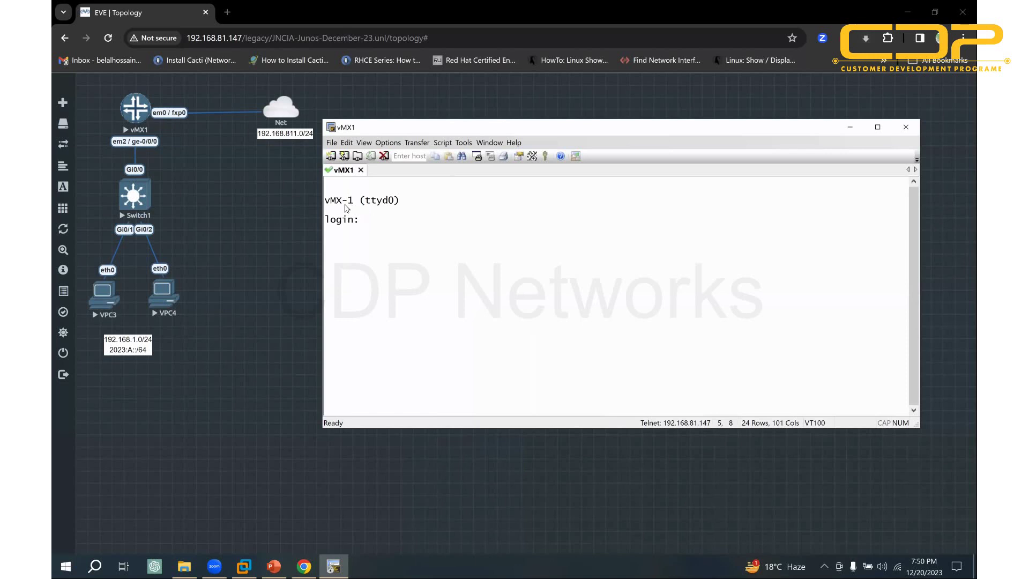
{"action": "left_click_drag", "start_coordinate": [326, 200], "coordinate": [405, 228]}
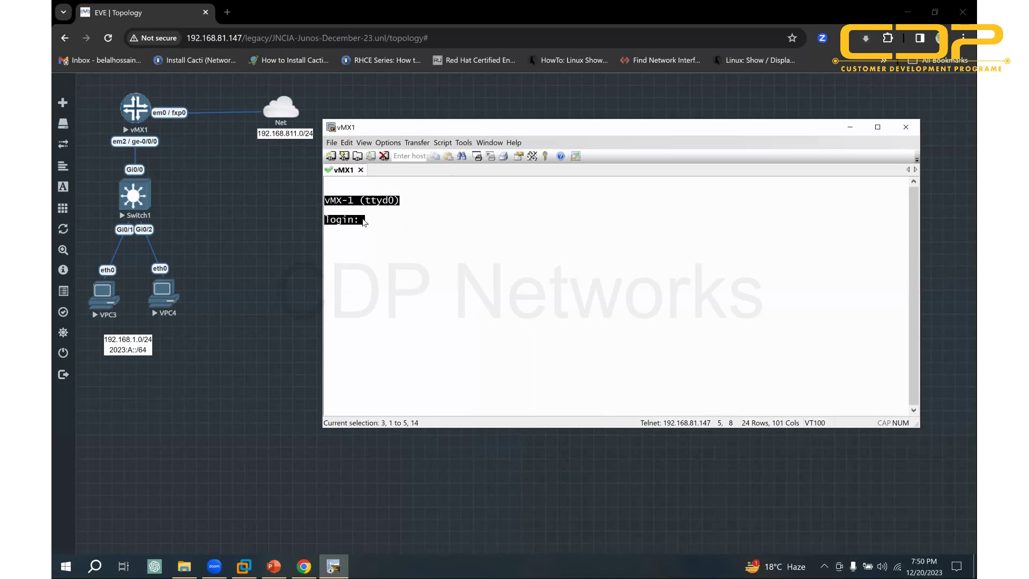
{"action": "left_click", "coordinate": [363, 220]}
{"action": "left_click_drag", "start_coordinate": [352, 201], "coordinate": [325, 202]}
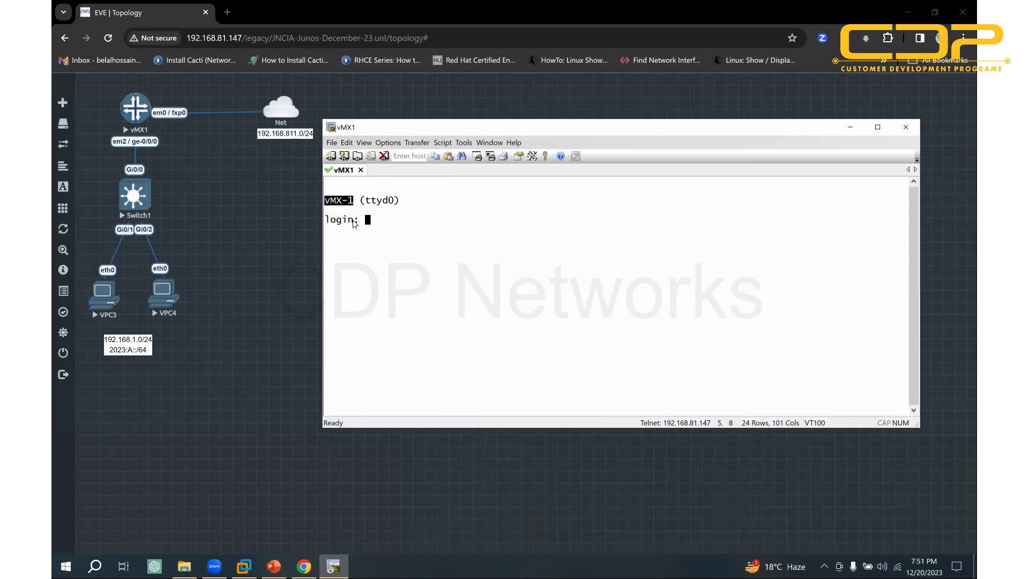
{"action": "left_click_drag", "start_coordinate": [353, 221], "coordinate": [325, 220]}
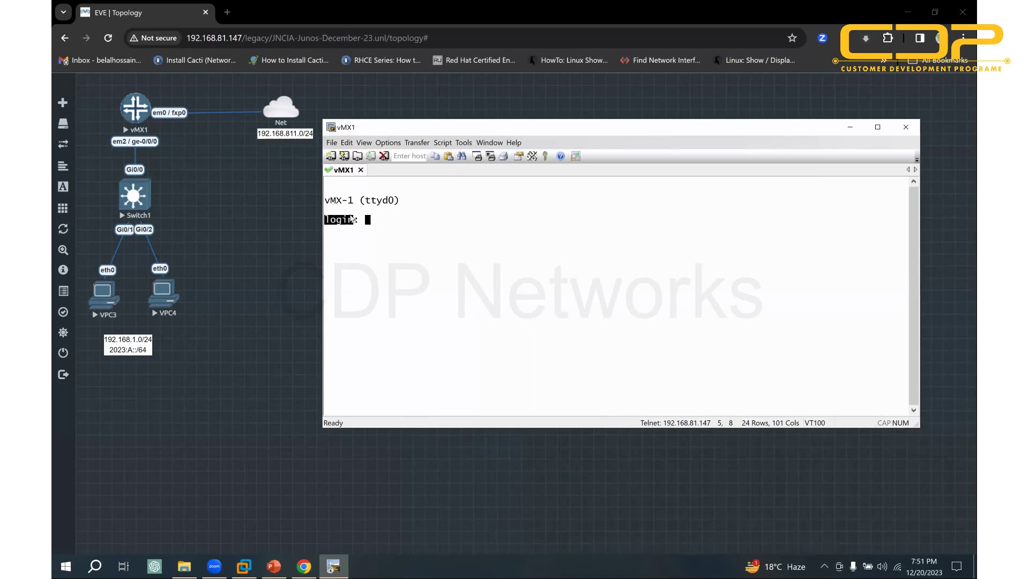
{"action": "left_click", "coordinate": [341, 209]}
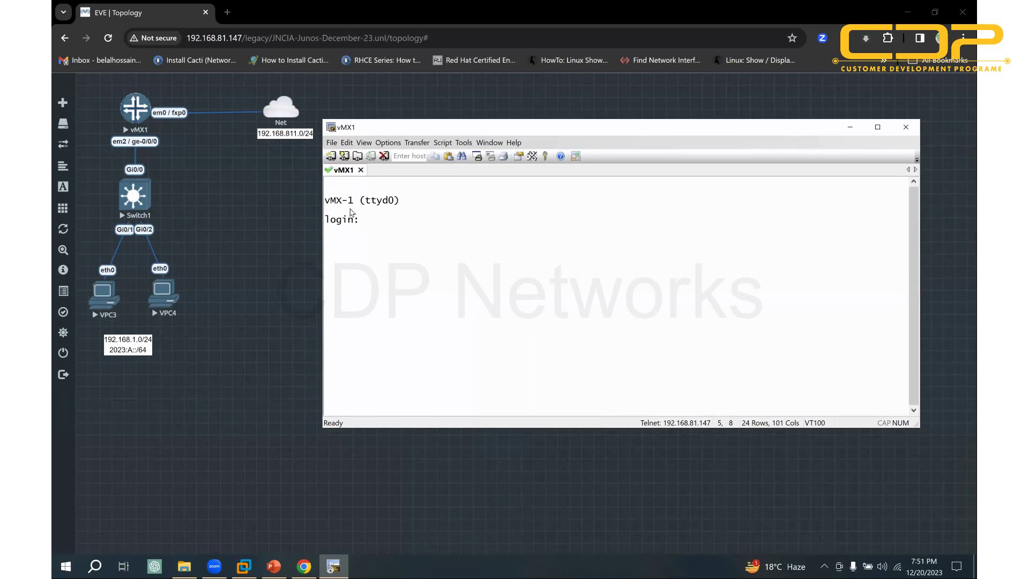
Step: Log in as root and point out the username and password prompt lines
{"action": "type", "text": "root"}
{"action": "key", "text": "Return"}
{"action": "key", "text": "Return"}
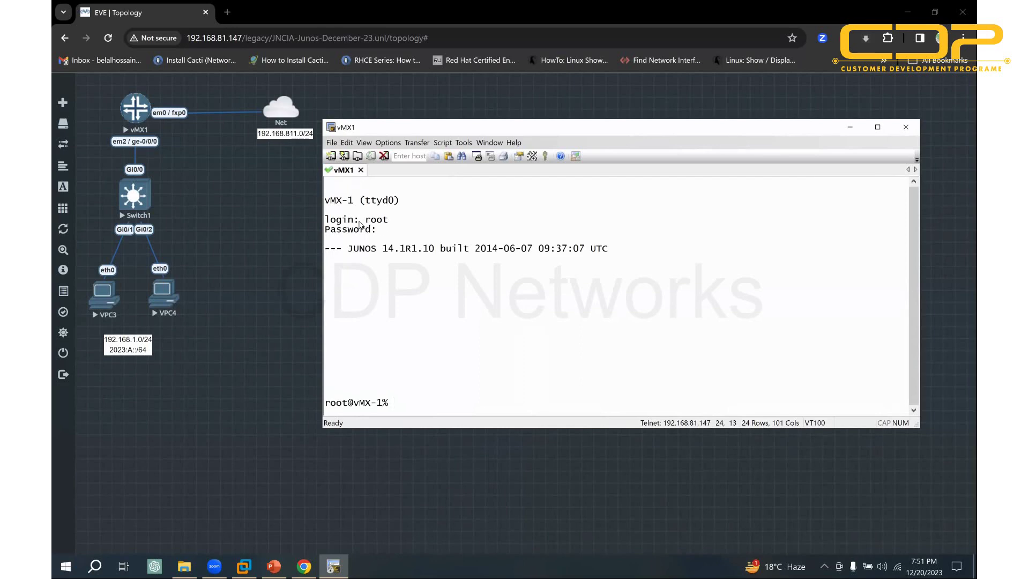
{"action": "left_click_drag", "start_coordinate": [330, 223], "coordinate": [388, 222]}
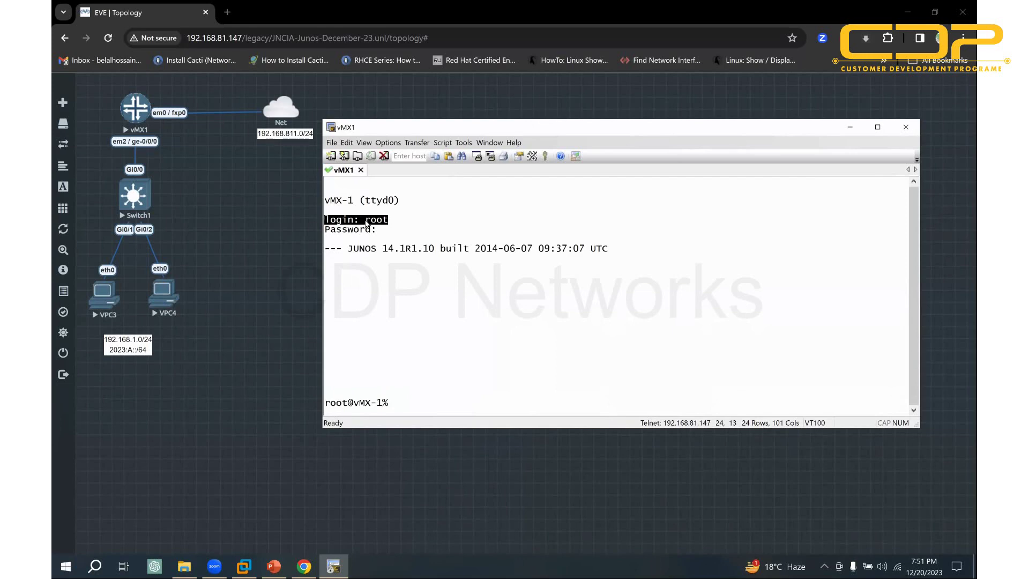
{"action": "double_click", "coordinate": [384, 222]}
{"action": "left_click", "coordinate": [374, 231]}
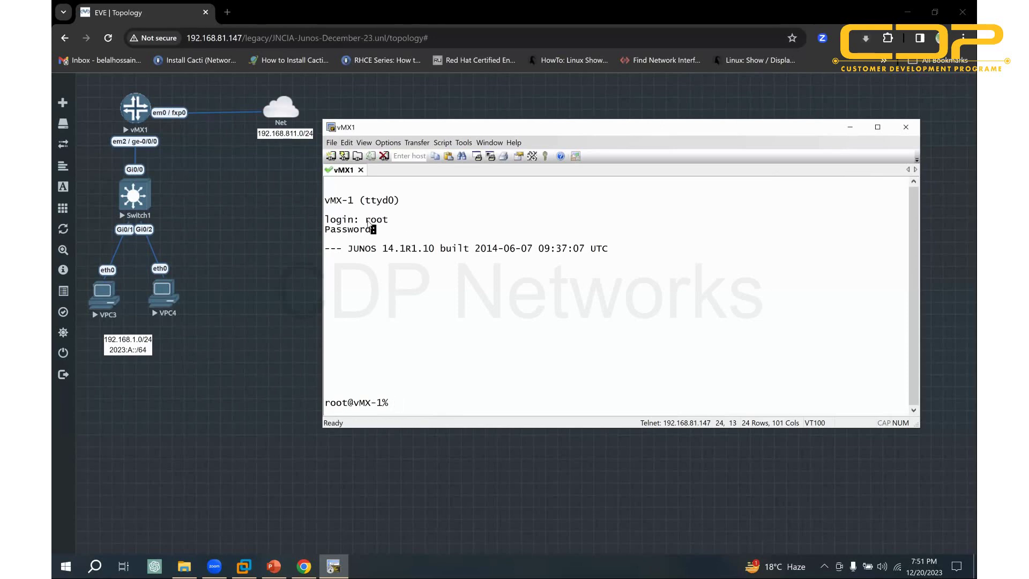
{"action": "left_click_drag", "start_coordinate": [368, 224], "coordinate": [396, 225]}
{"action": "left_click_drag", "start_coordinate": [378, 232], "coordinate": [374, 230]}
Step: Highlight the parts of the root@vMX-1% shell prompt: hostname, user and % symbol
{"action": "left_click_drag", "start_coordinate": [388, 405], "coordinate": [324, 408]}
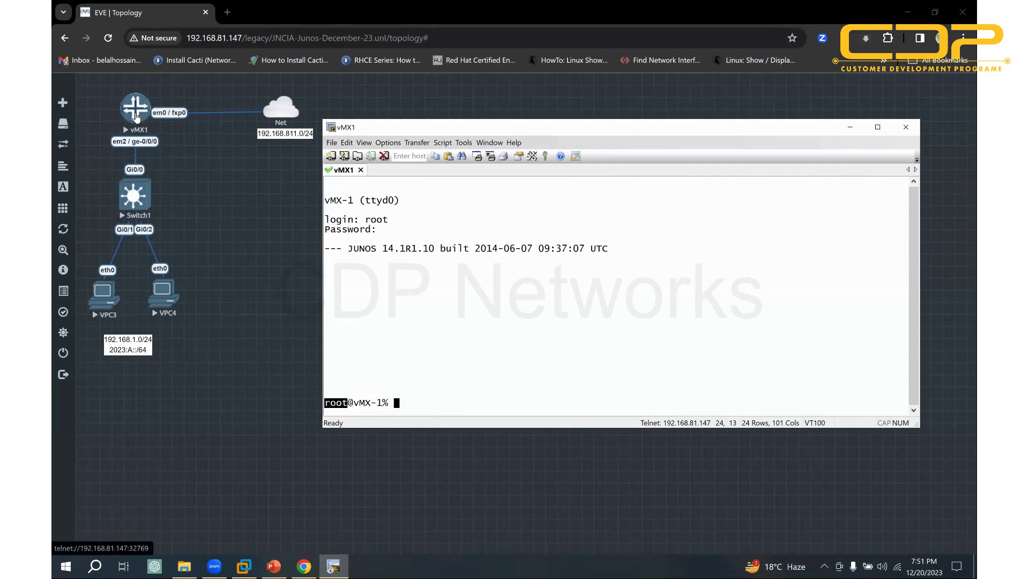
{"action": "left_click", "coordinate": [349, 403]}
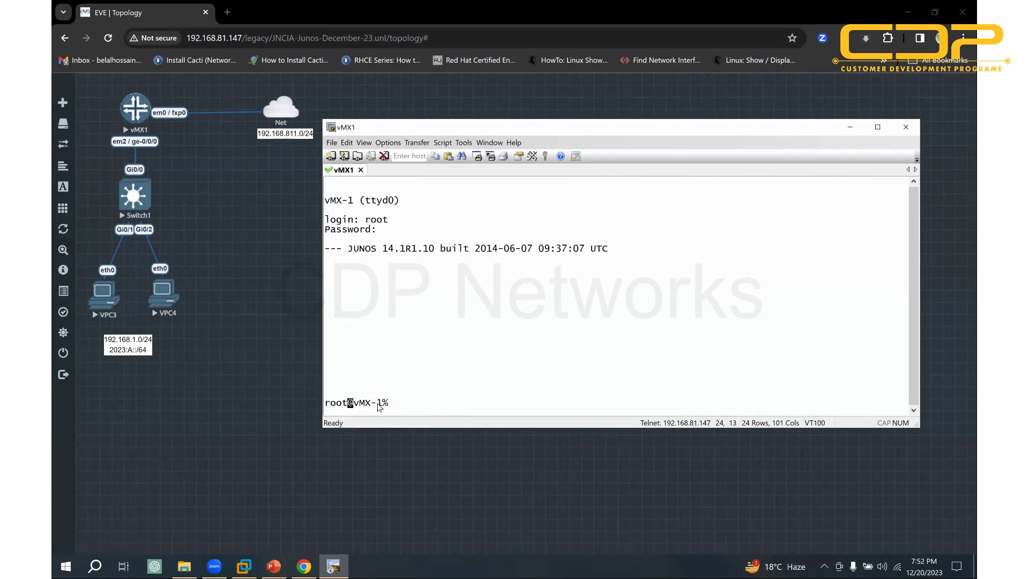
{"action": "left_click_drag", "start_coordinate": [383, 407], "coordinate": [354, 405]}
{"action": "left_click_drag", "start_coordinate": [380, 406], "coordinate": [325, 406]}
{"action": "left_click", "coordinate": [386, 406]}
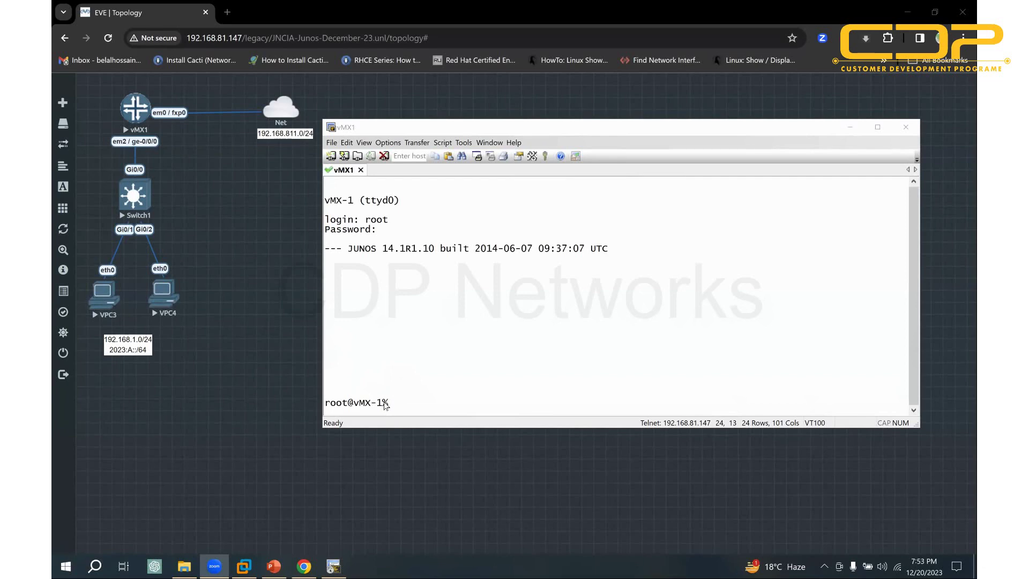
{"action": "left_click", "coordinate": [386, 405]}
{"action": "left_click", "coordinate": [384, 408]}
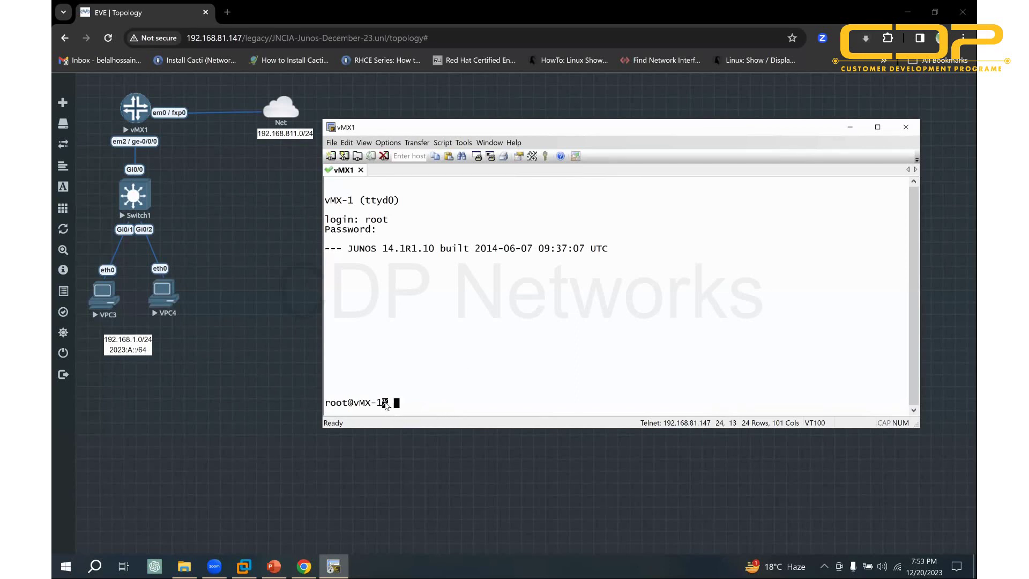
{"action": "double_click", "coordinate": [386, 403]}
{"action": "left_click", "coordinate": [409, 404]}
Step: Run '?' at the shell prompt (No match), then enter the Junos CLI with cli
{"action": "type", "text": "?"}
{"action": "key", "text": "Return"}
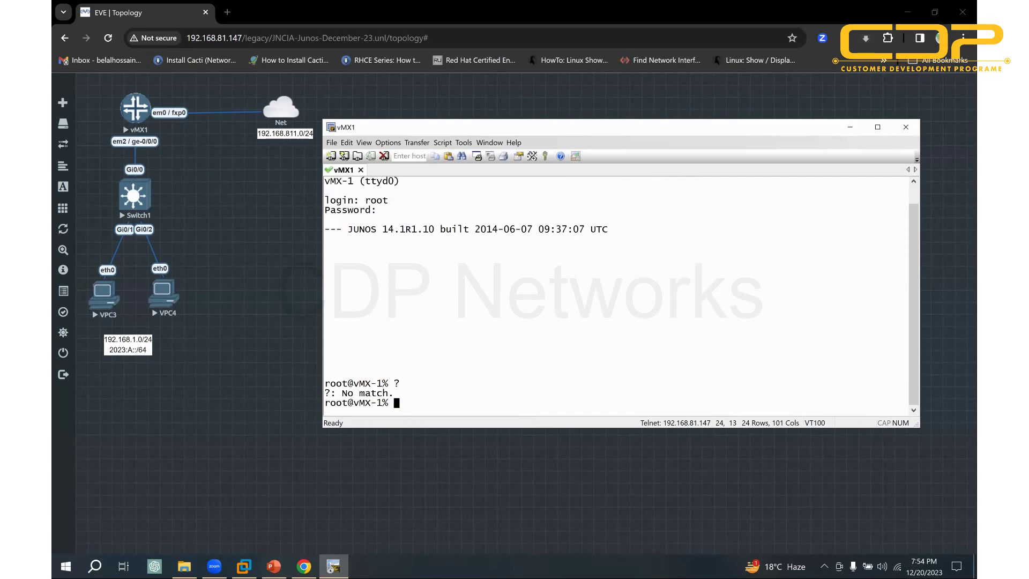
{"action": "type", "text": "cli"}
{"action": "key", "text": "Return"}
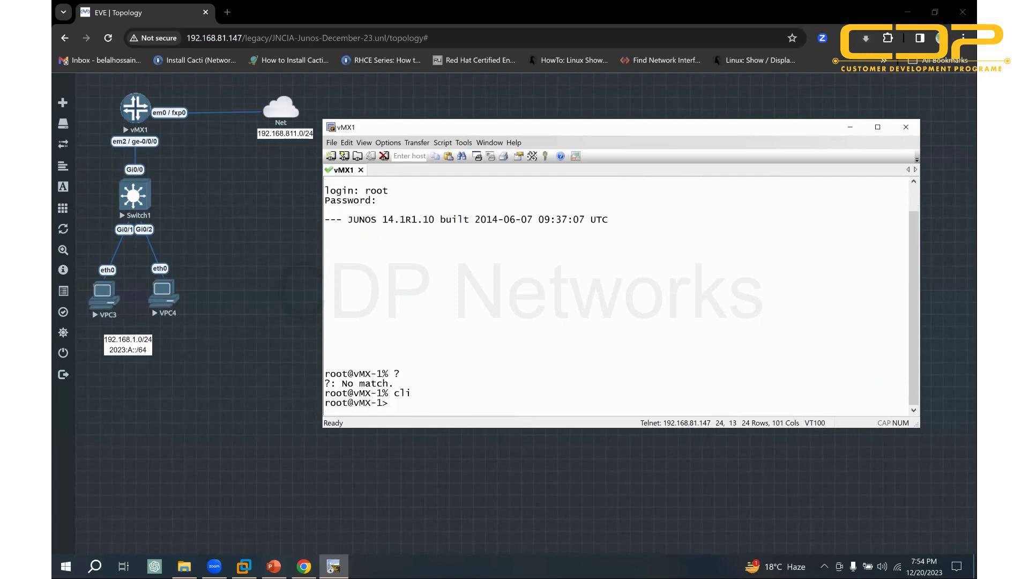
{"action": "double_click", "coordinate": [403, 393]}
{"action": "left_click_drag", "start_coordinate": [389, 405], "coordinate": [385, 409]}
Step: List operational commands with '?' and highlight configure, clear, file and set among them
{"action": "type", "text": "?"}
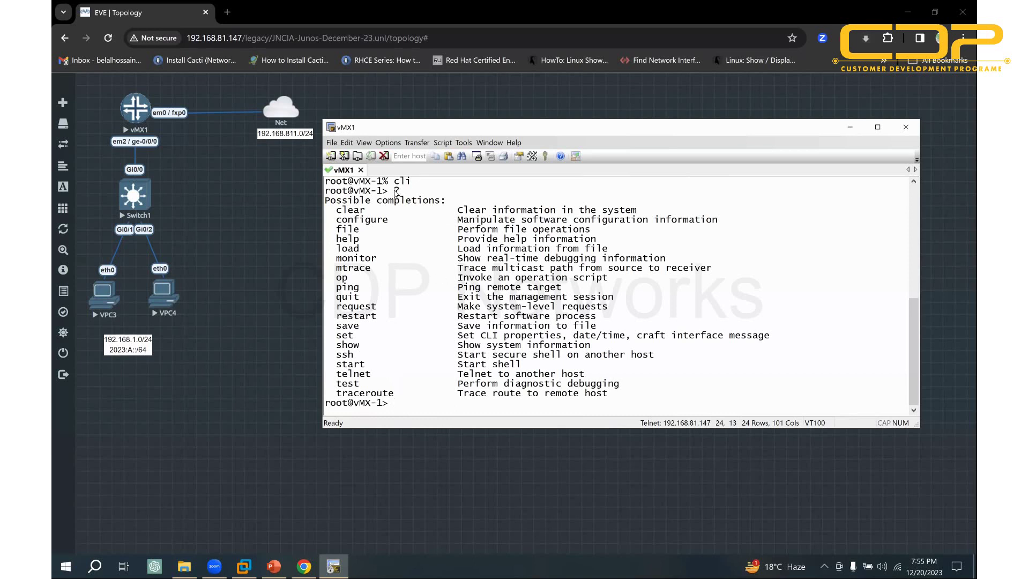
{"action": "double_click", "coordinate": [397, 191]}
{"action": "left_click_drag", "start_coordinate": [338, 210], "coordinate": [455, 394]}
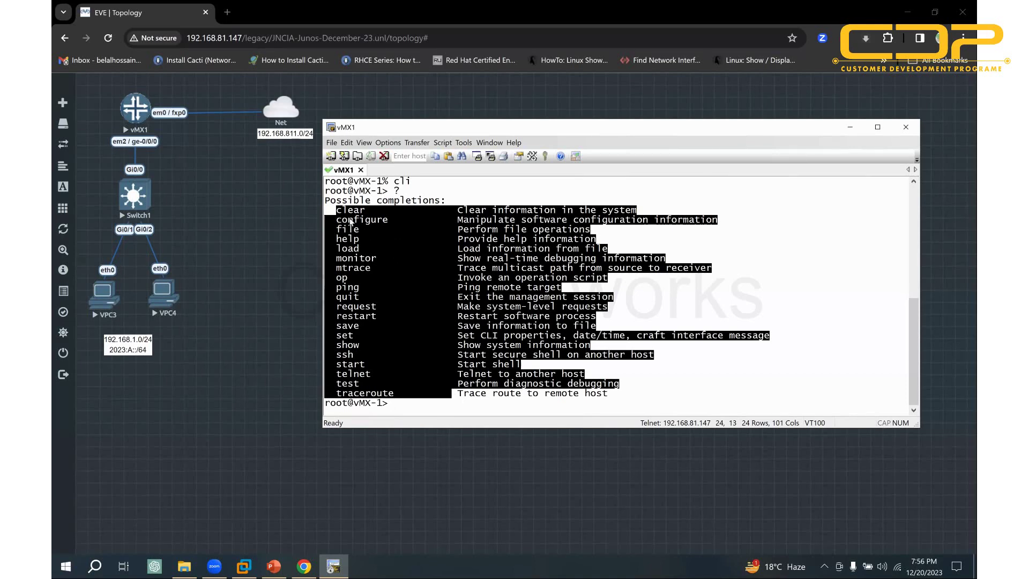
{"action": "double_click", "coordinate": [383, 220]}
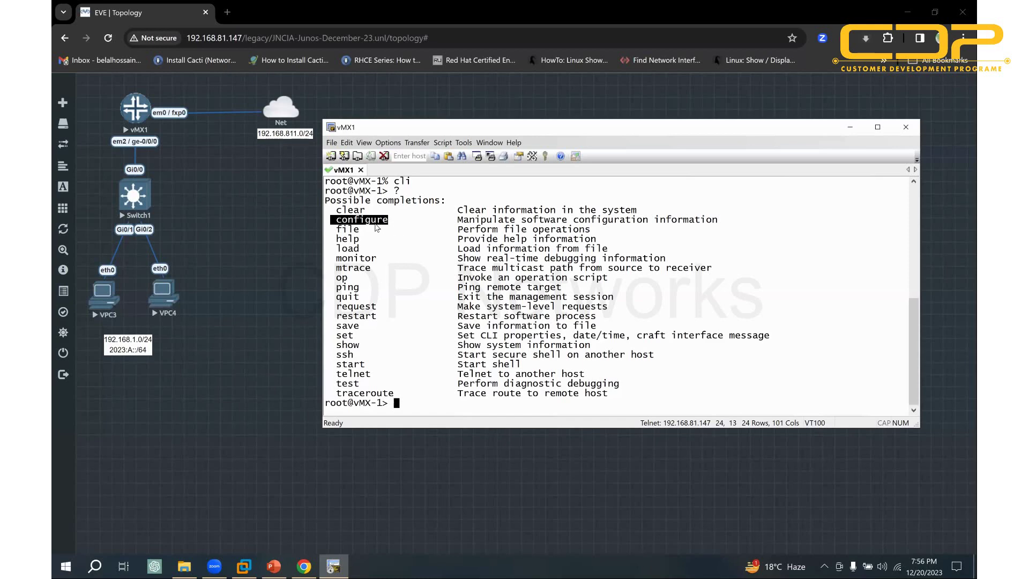
{"action": "left_click_drag", "start_coordinate": [337, 222], "coordinate": [389, 224]}
{"action": "key", "text": "super+c"}
{"action": "left_click_drag", "start_coordinate": [338, 211], "coordinate": [366, 213]}
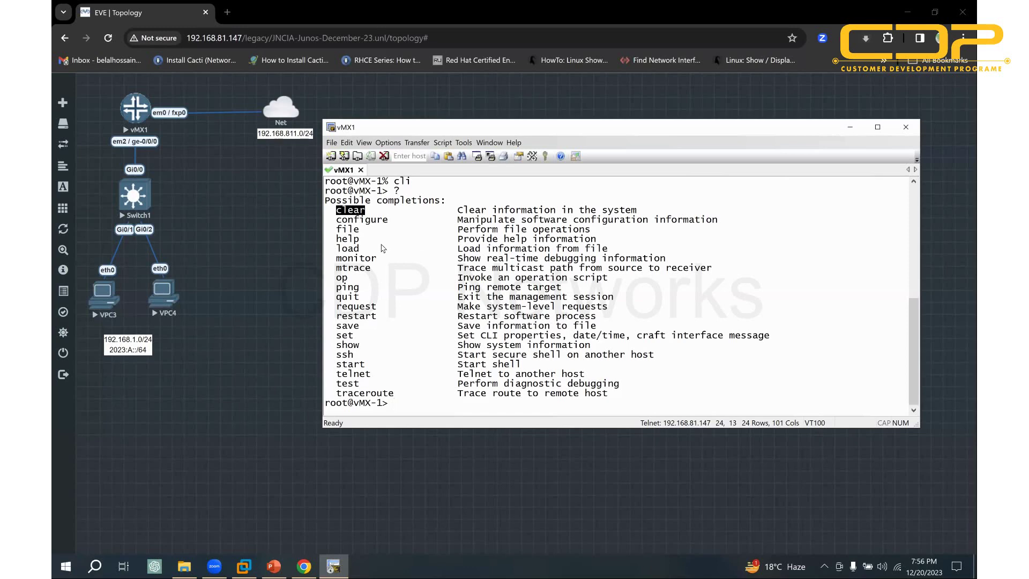
{"action": "left_click_drag", "start_coordinate": [341, 233], "coordinate": [366, 241]}
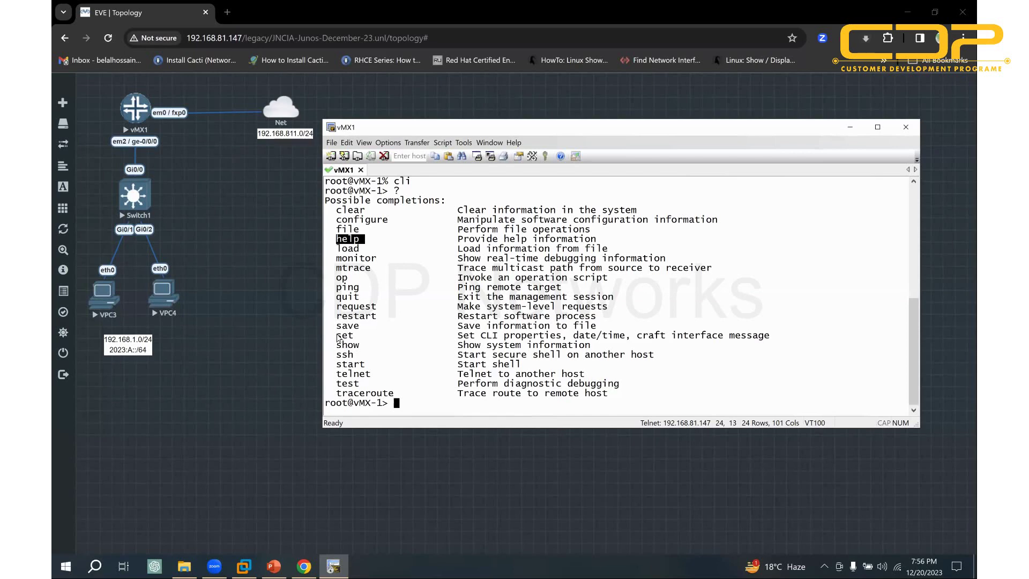
{"action": "left_click_drag", "start_coordinate": [337, 338], "coordinate": [361, 337]}
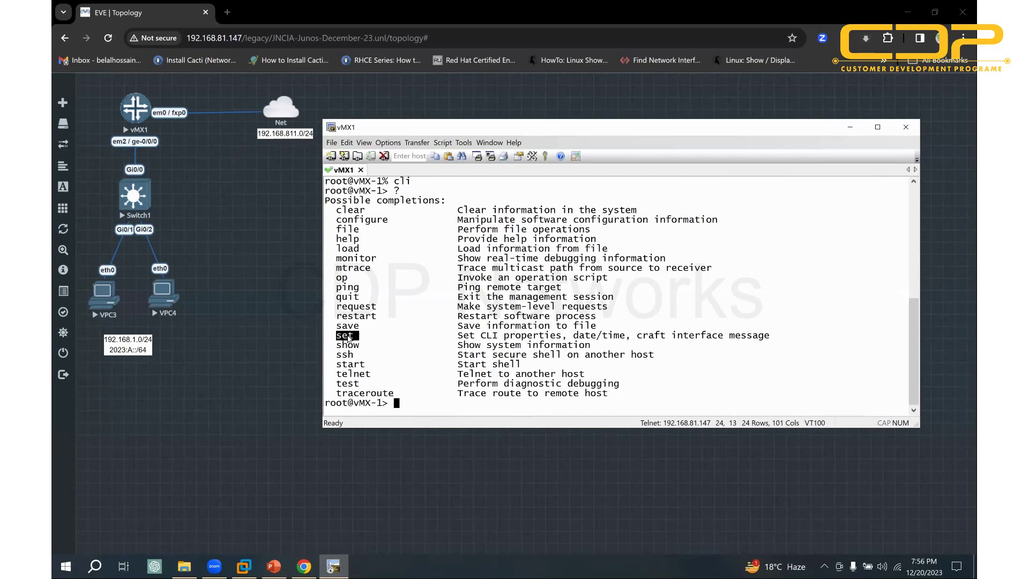
{"action": "left_click_drag", "start_coordinate": [339, 339], "coordinate": [359, 338]}
Step: Paste configure at the prompt, review its exclusive and private options, and enter configuration mode
{"action": "double_click", "coordinate": [364, 221]}
{"action": "right_click", "coordinate": [471, 254]}
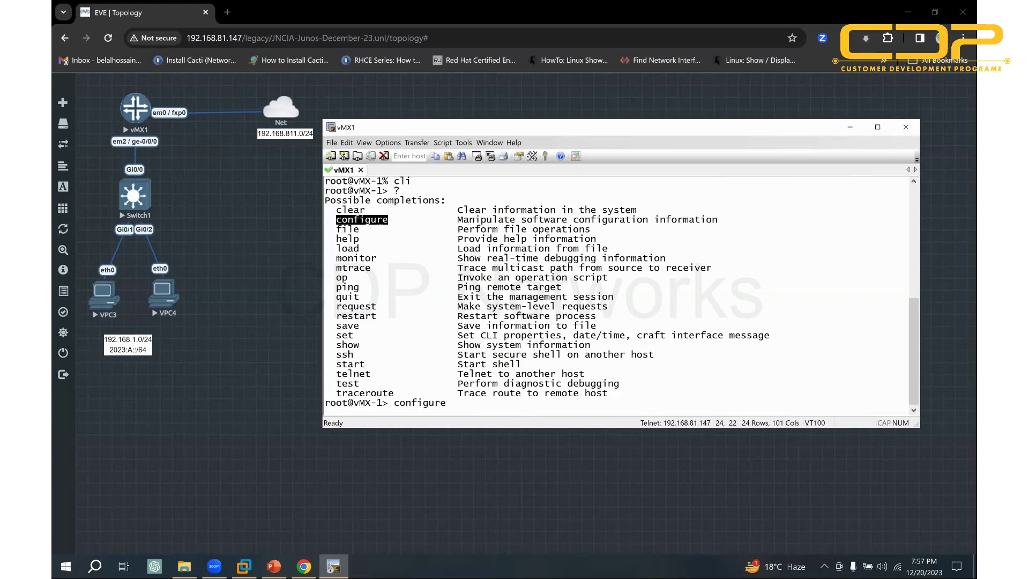
{"action": "type", "text": "?"}
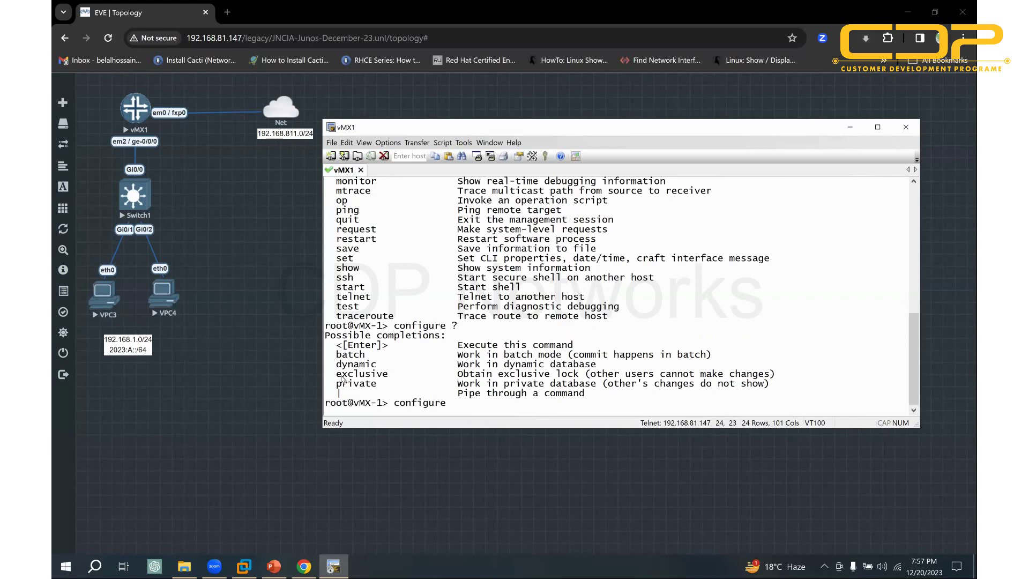
{"action": "double_click", "coordinate": [388, 377]}
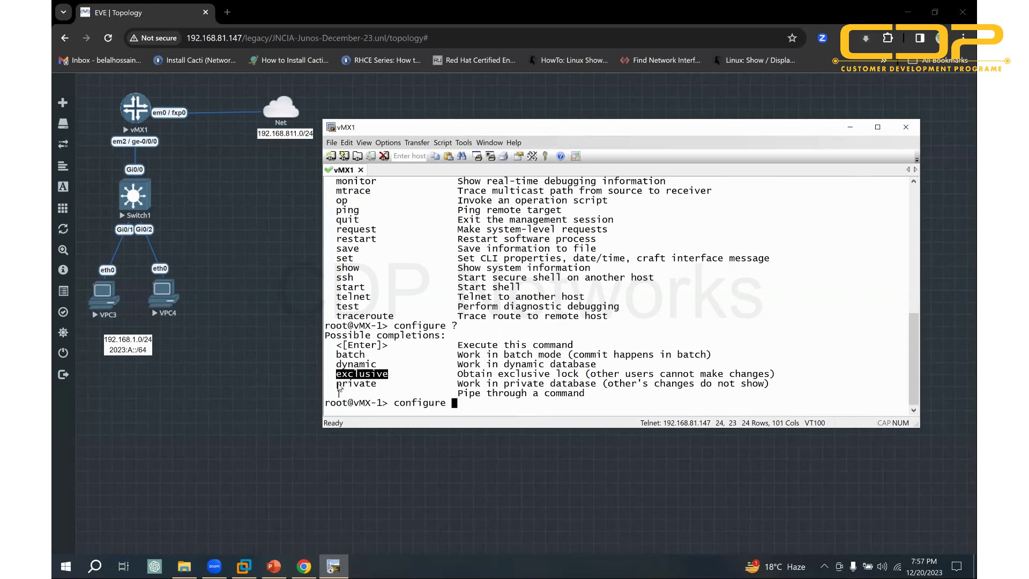
{"action": "double_click", "coordinate": [388, 383]}
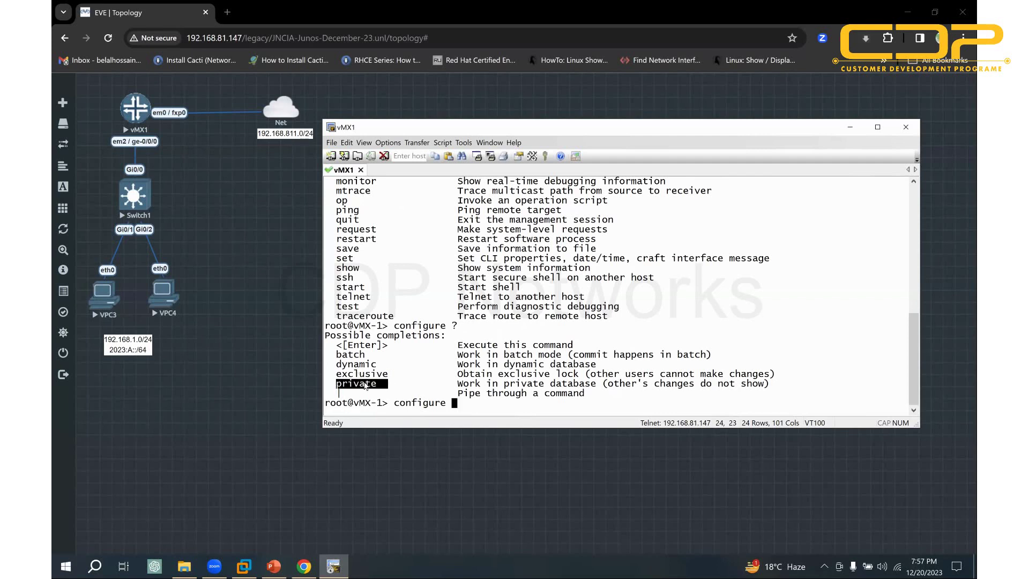
{"action": "key", "text": "Return"}
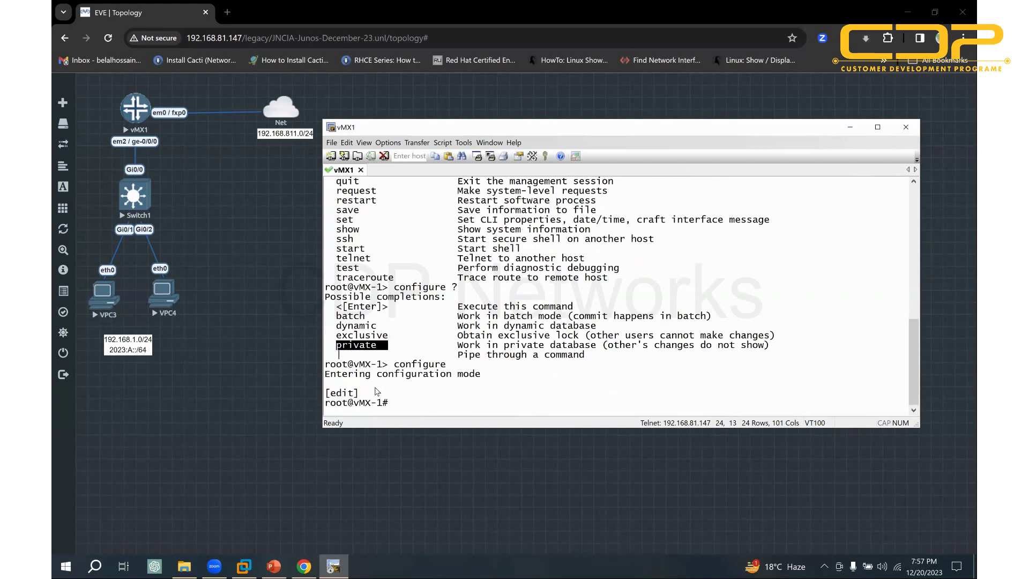
{"action": "left_click", "coordinate": [384, 365]}
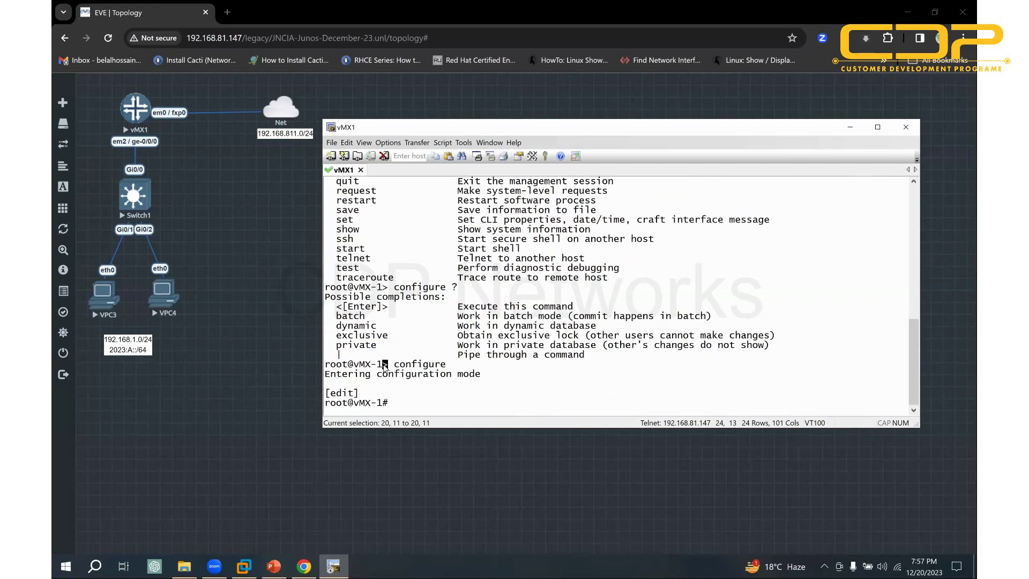
{"action": "left_click", "coordinate": [390, 410]}
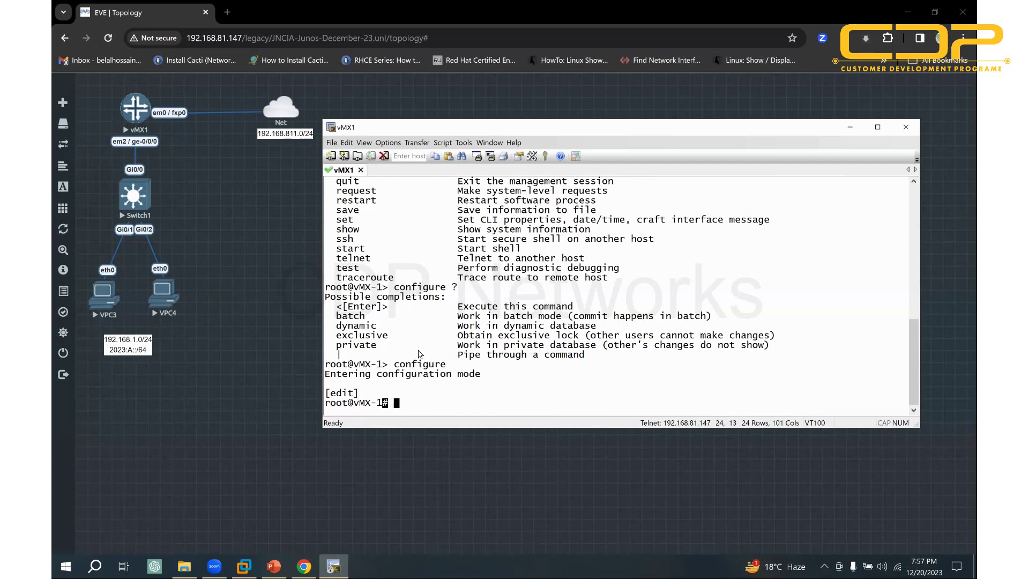
Step: Review the CLI help list, marking the % shell prompt, show, and ssh-through-test commands
{"action": "scroll", "coordinate": [413, 353], "scroll_direction": "up", "scroll_amount": 8}
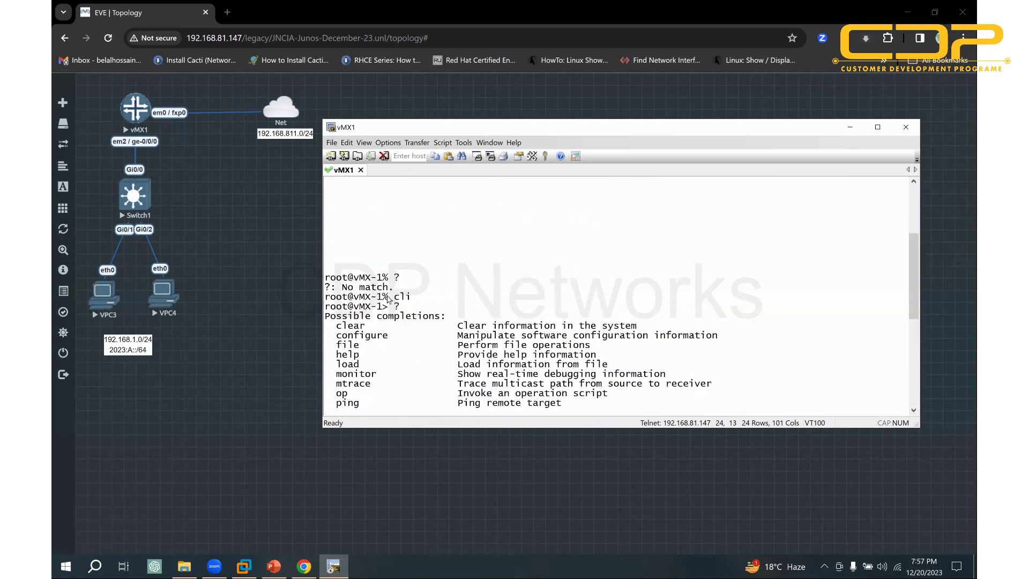
{"action": "left_click_drag", "start_coordinate": [384, 298], "coordinate": [387, 308]}
{"action": "scroll", "coordinate": [406, 339], "scroll_direction": "down", "scroll_amount": 3}
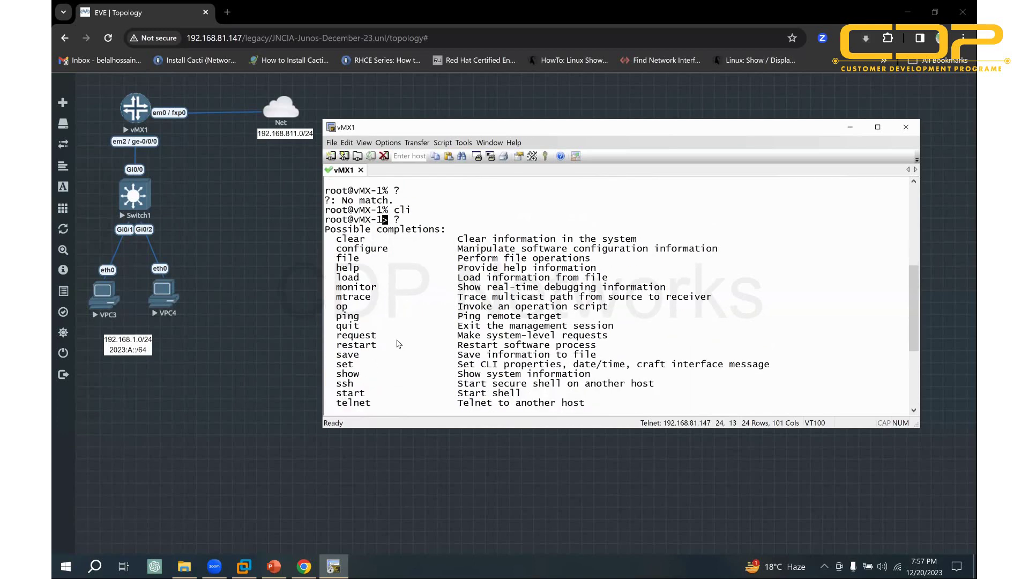
{"action": "left_click_drag", "start_coordinate": [337, 374], "coordinate": [591, 378]}
{"action": "scroll", "coordinate": [497, 346], "scroll_direction": "down", "scroll_amount": 1}
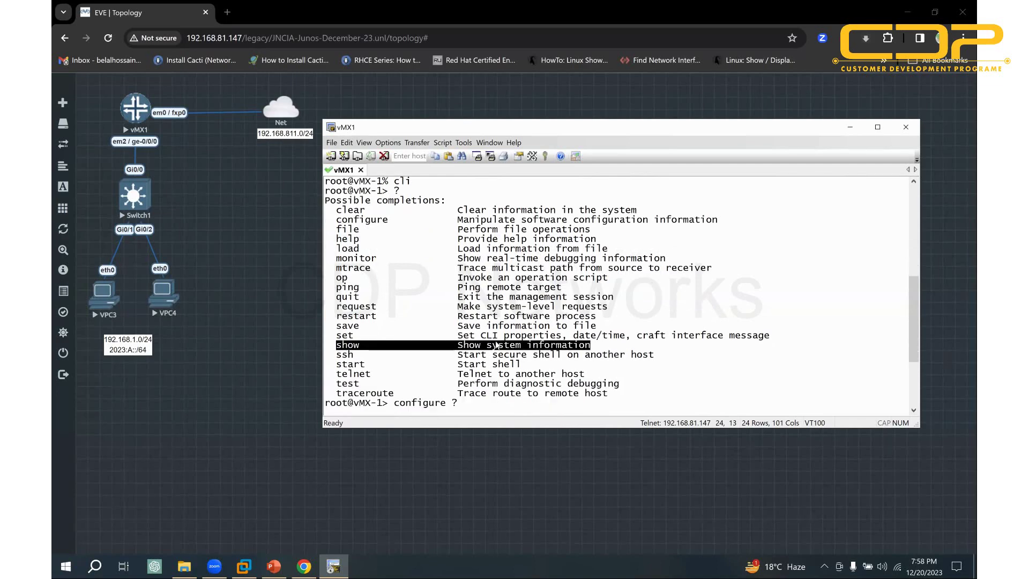
{"action": "left_click_drag", "start_coordinate": [342, 356], "coordinate": [394, 385]}
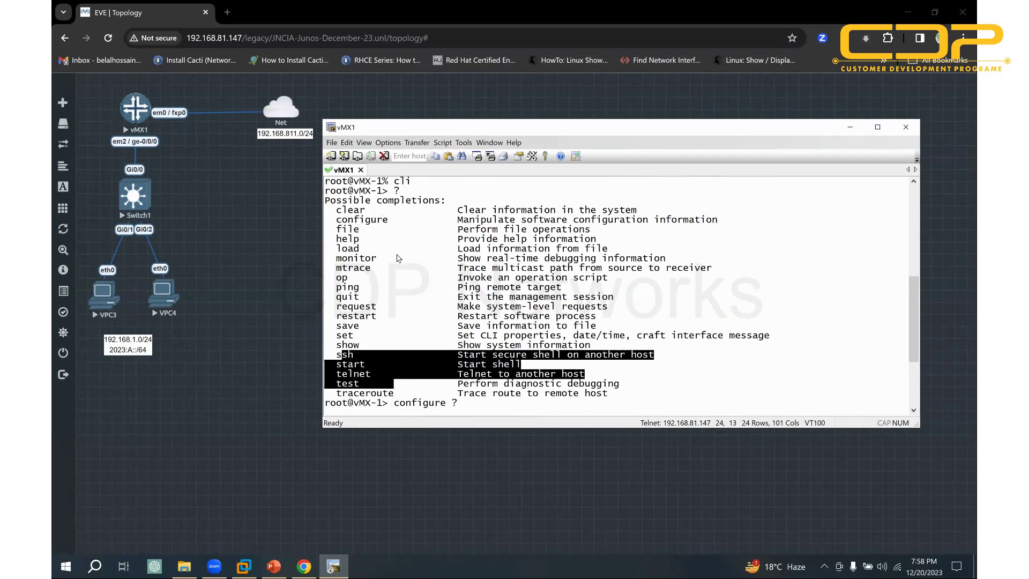
Step: Run configure to reach the [edit] root@vMX-1# prompt and mark it in the history
{"action": "key", "text": "Return"}
{"action": "scroll", "coordinate": [385, 262], "scroll_direction": "up", "scroll_amount": 1}
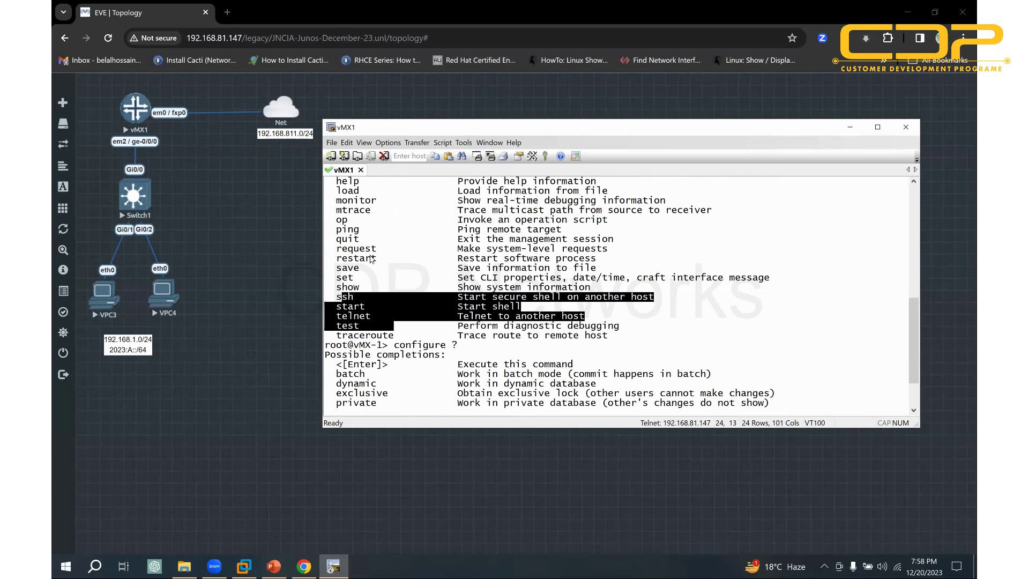
{"action": "scroll", "coordinate": [369, 252], "scroll_direction": "up", "scroll_amount": 2}
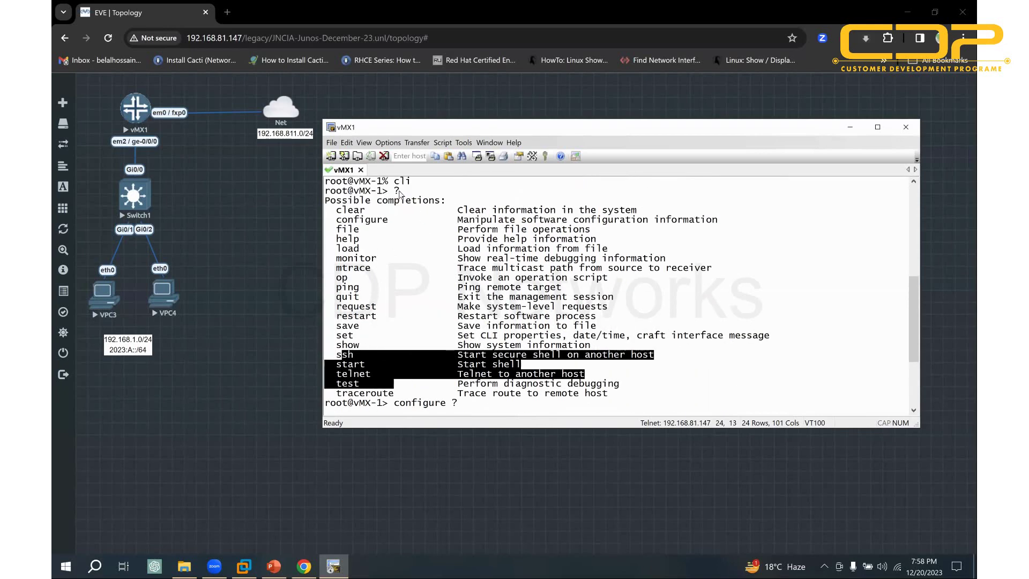
{"action": "scroll", "coordinate": [429, 291], "scroll_direction": "down", "scroll_amount": 4}
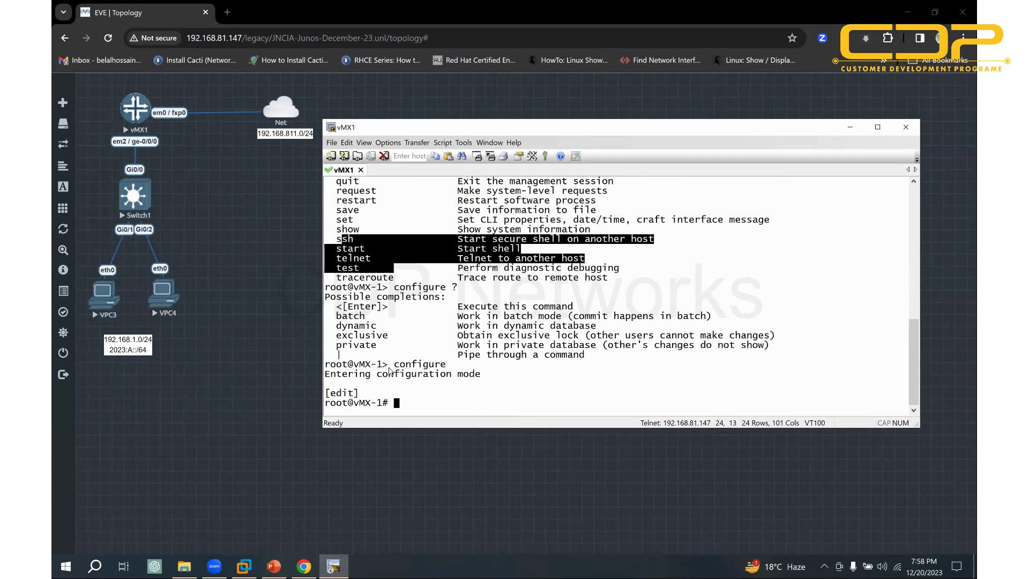
{"action": "left_click_drag", "start_coordinate": [388, 404], "coordinate": [327, 406]}
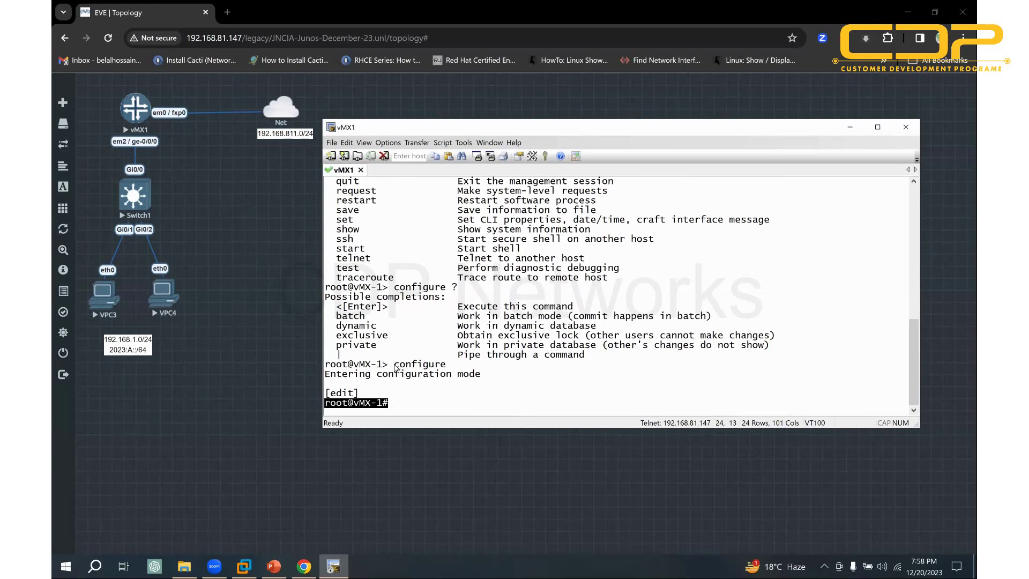
{"action": "left_click_drag", "start_coordinate": [390, 366], "coordinate": [432, 367]}
{"action": "left_click", "coordinate": [445, 393]}
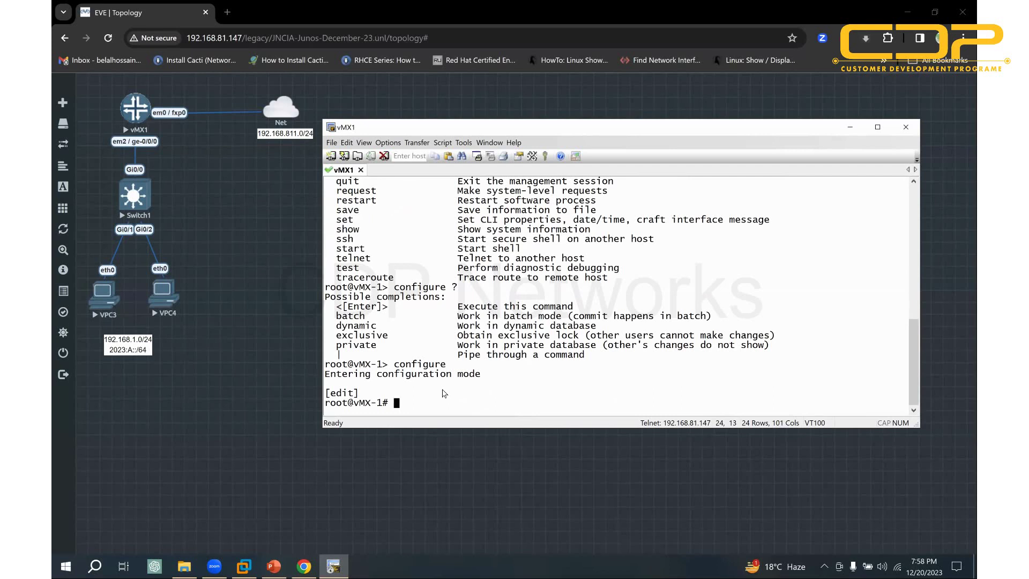
Step: Exit configuration mode back to the vMX-1> operational prompt
{"action": "type", "text": "exit"}
{"action": "key", "text": "Return"}
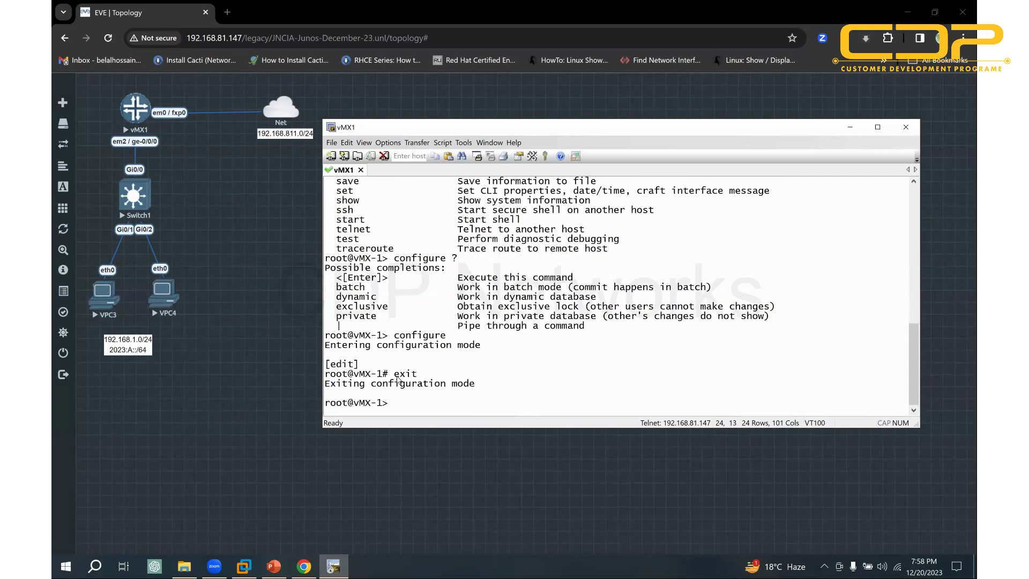
{"action": "left_click_drag", "start_coordinate": [395, 375], "coordinate": [424, 376]}
{"action": "left_click", "coordinate": [384, 407]}
Step: Exit to the % root shell, then run cli and configure to re-enter configuration mode
{"action": "type", "text": "exit"}
{"action": "key", "text": "Return"}
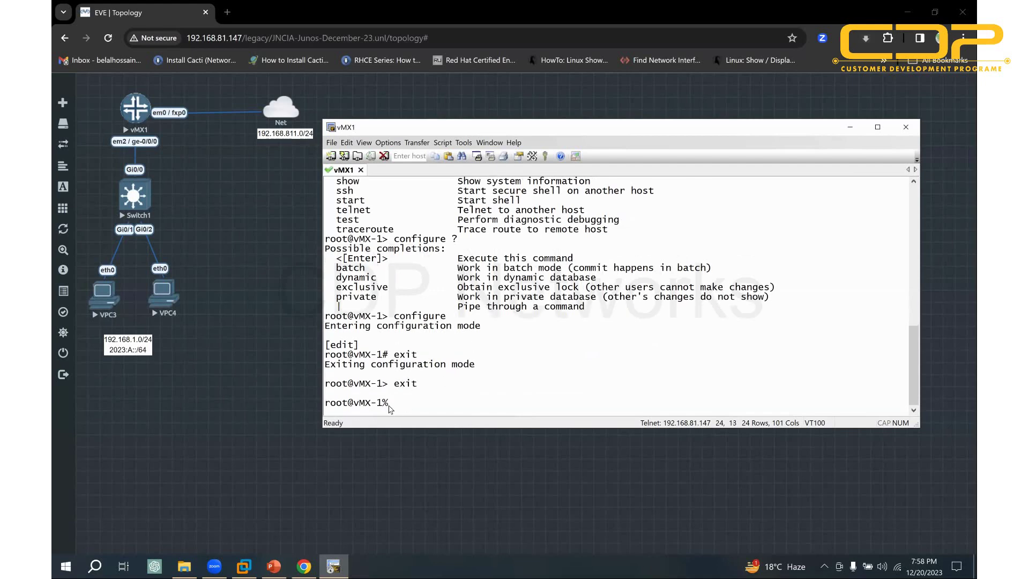
{"action": "left_click", "coordinate": [384, 407]}
{"action": "type", "text": "cli"}
{"action": "key", "text": "Return"}
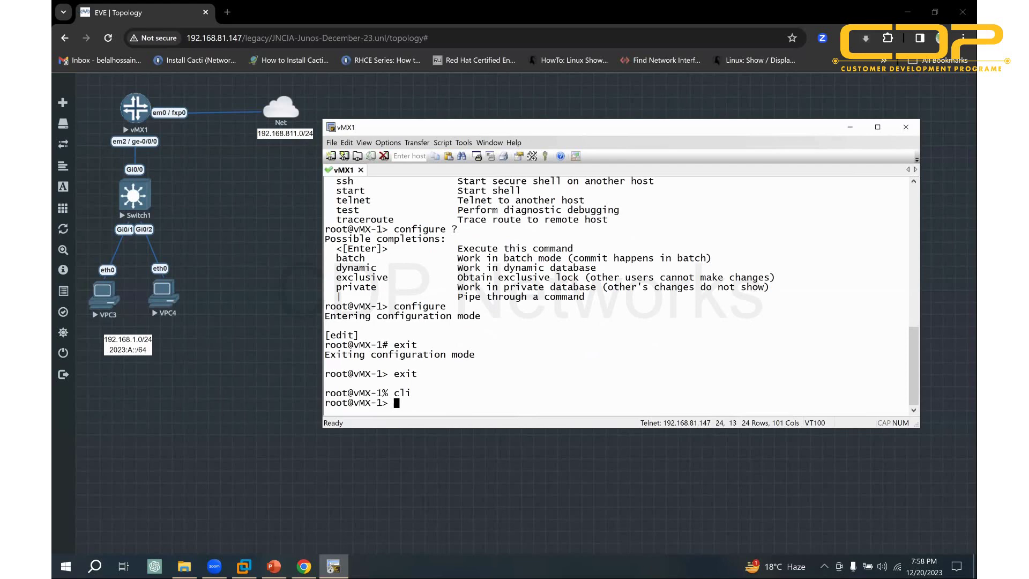
{"action": "type", "text": "configure"}
{"action": "key", "text": "Return"}
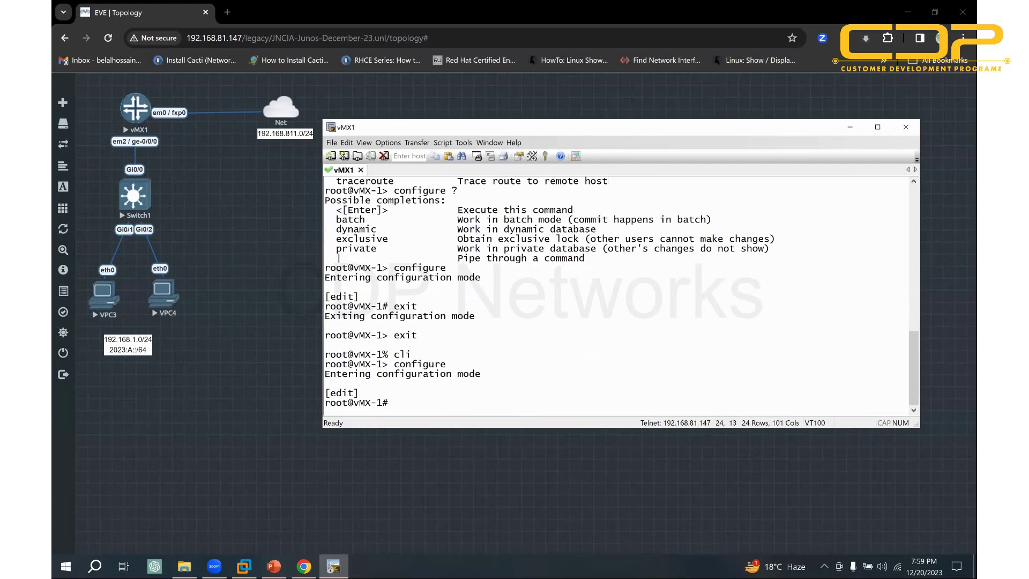
{"action": "left_click_drag", "start_coordinate": [366, 403], "coordinate": [402, 409]}
{"action": "left_click_drag", "start_coordinate": [382, 309], "coordinate": [449, 382]}
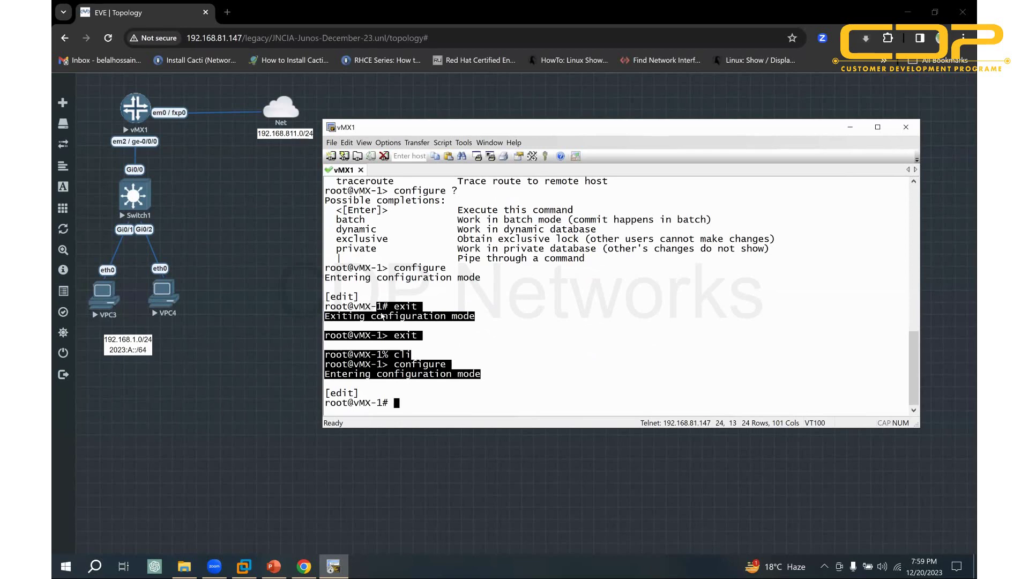
{"action": "left_click_drag", "start_coordinate": [348, 306], "coordinate": [447, 382]}
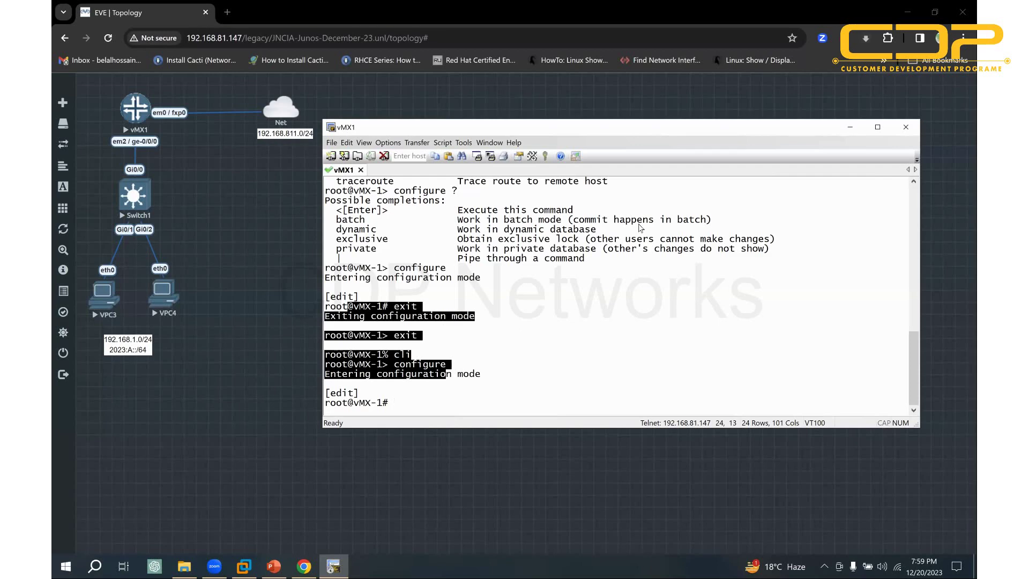
{"action": "left_click", "coordinate": [565, 347]}
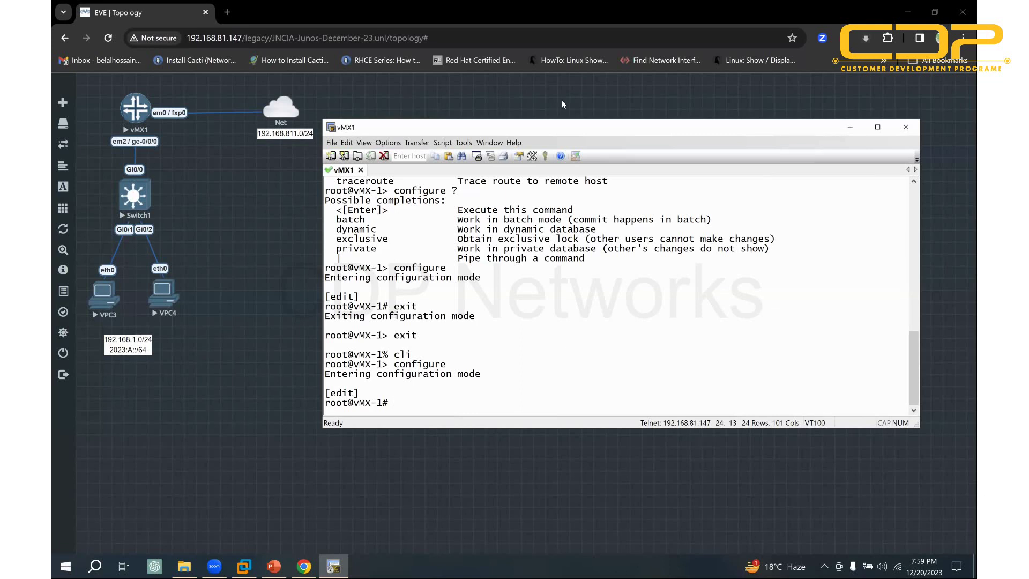
{"action": "left_click", "coordinate": [599, 288]}
{"action": "key", "text": "Return"}
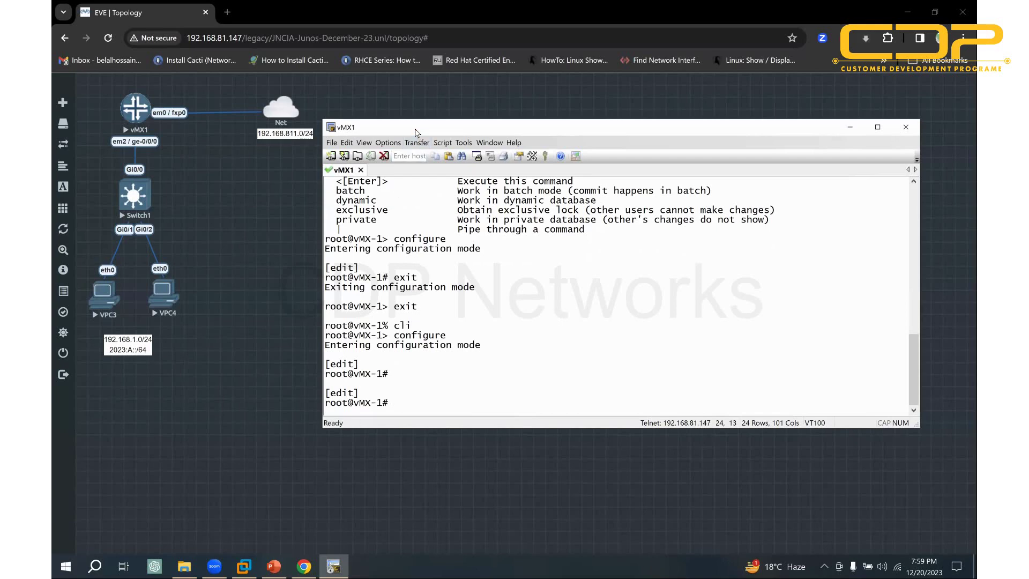
{"action": "left_click_drag", "start_coordinate": [416, 125], "coordinate": [416, 103]}
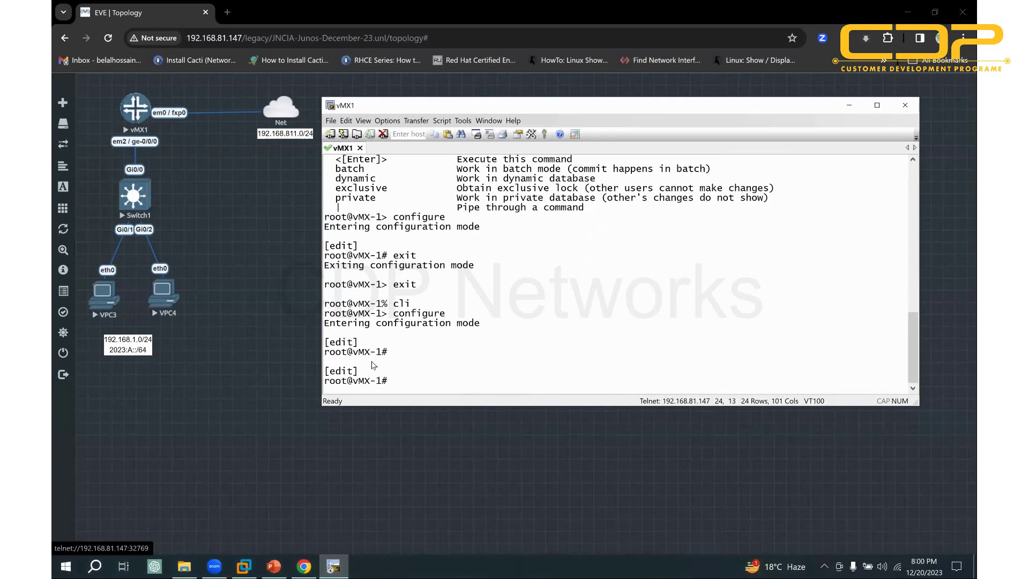
{"action": "left_click_drag", "start_coordinate": [370, 353], "coordinate": [359, 353]}
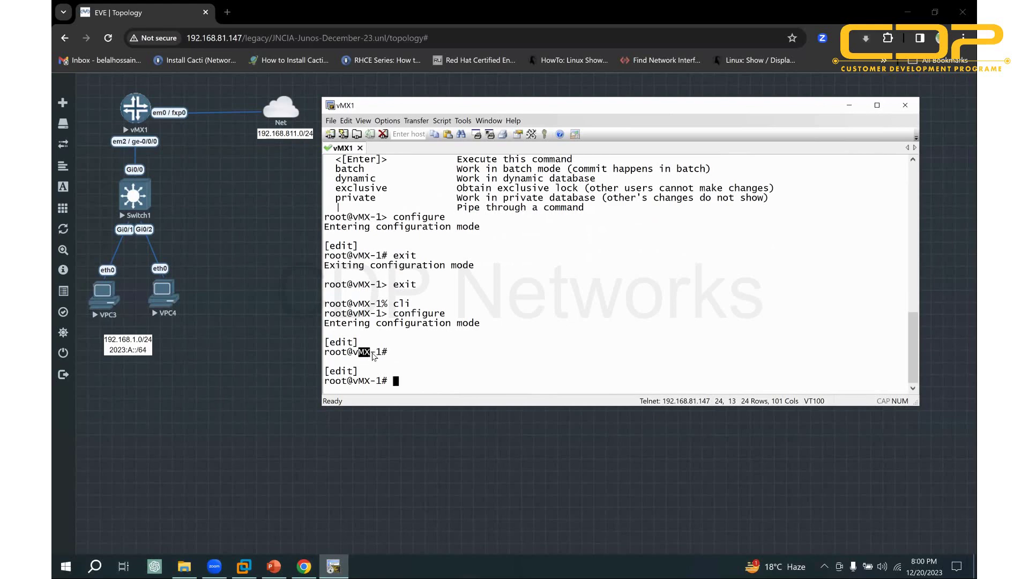
{"action": "left_click_drag", "start_coordinate": [359, 352], "coordinate": [368, 355]}
{"action": "key", "text": "Return"}
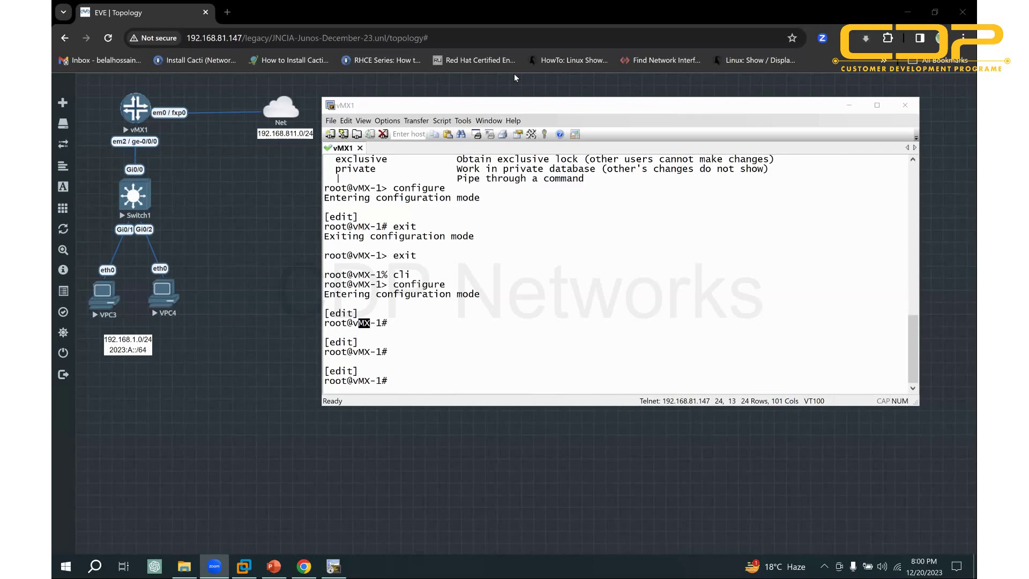
{"action": "left_click", "coordinate": [599, 292]}
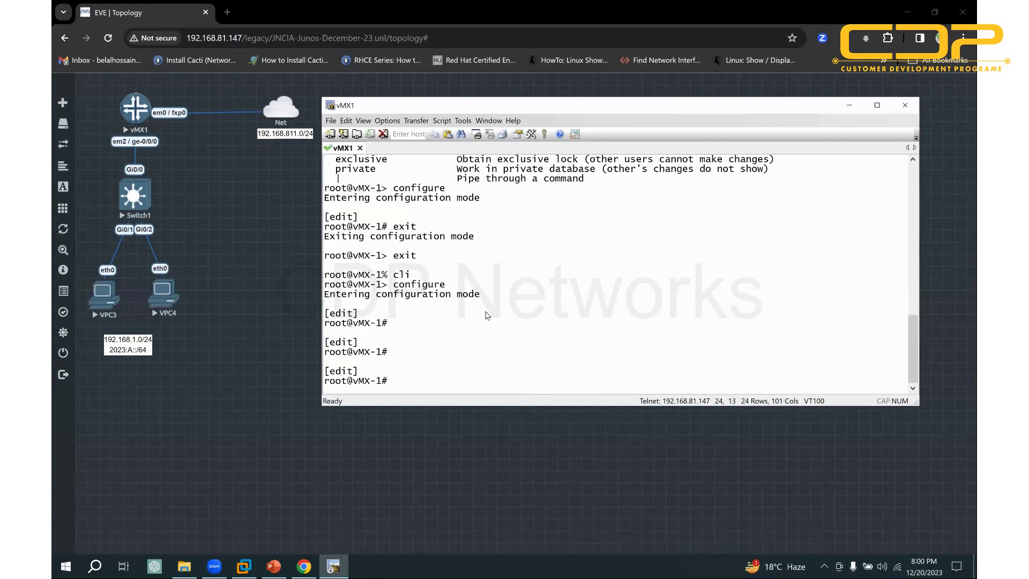
{"action": "scroll", "coordinate": [485, 314], "scroll_direction": "up", "scroll_amount": 8}
{"action": "scroll", "coordinate": [485, 313], "scroll_direction": "up", "scroll_amount": 8}
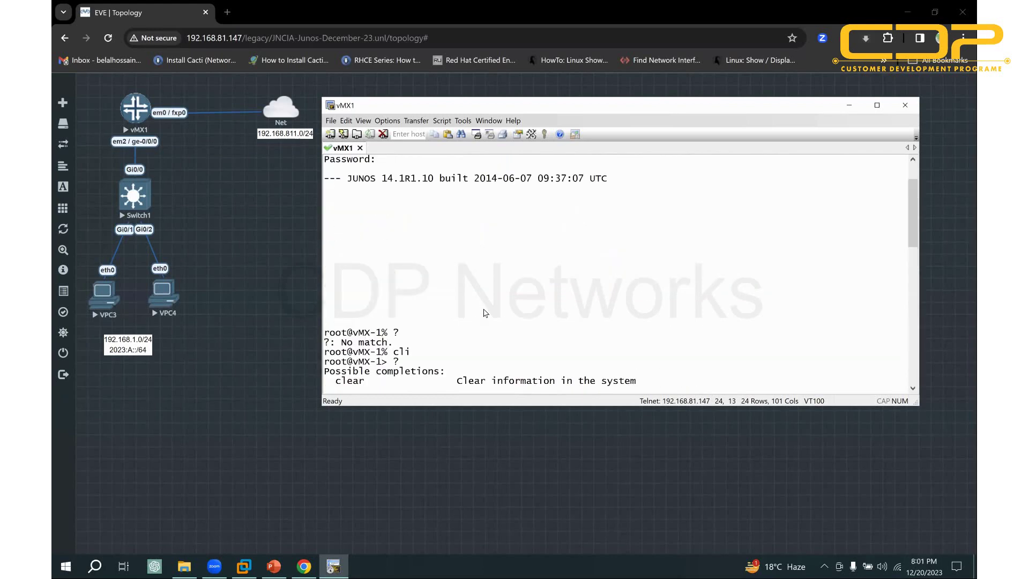
{"action": "scroll", "coordinate": [485, 314], "scroll_direction": "down", "scroll_amount": 3}
{"action": "scroll", "coordinate": [486, 314], "scroll_direction": "up", "scroll_amount": 2}
{"action": "scroll", "coordinate": [486, 314], "scroll_direction": "down", "scroll_amount": 3}
{"action": "scroll", "coordinate": [485, 314], "scroll_direction": "down", "scroll_amount": 8}
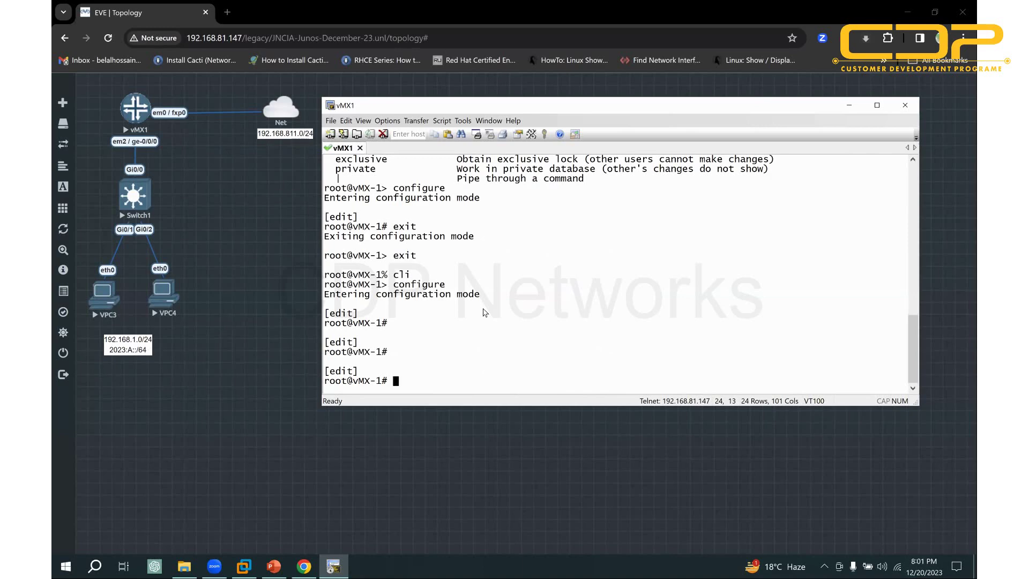
{"action": "type", "text": "show"}
{"action": "key", "text": "Return"}
{"action": "key", "text": "space"}
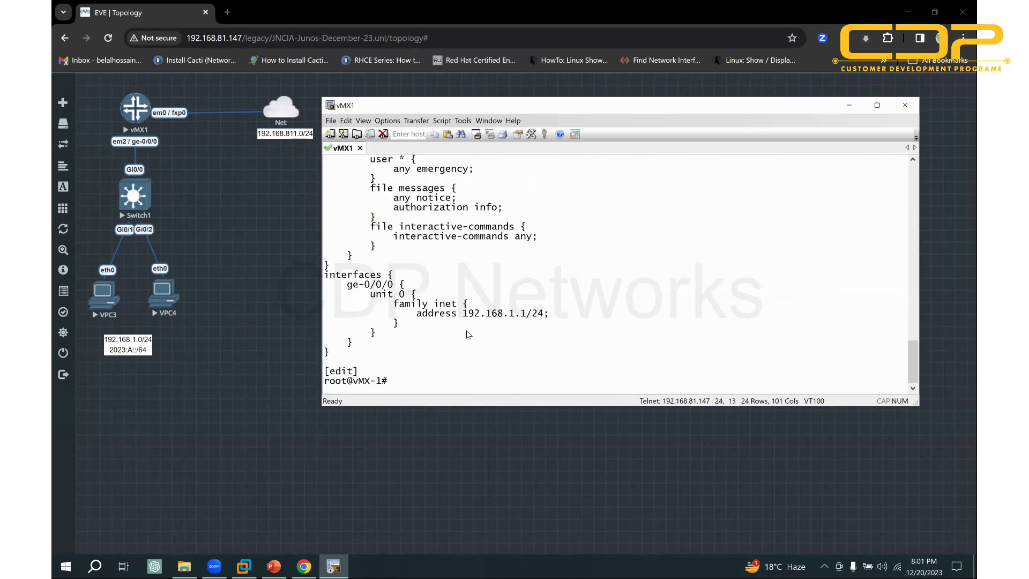
{"action": "scroll", "coordinate": [466, 334], "scroll_direction": "up", "scroll_amount": 10}
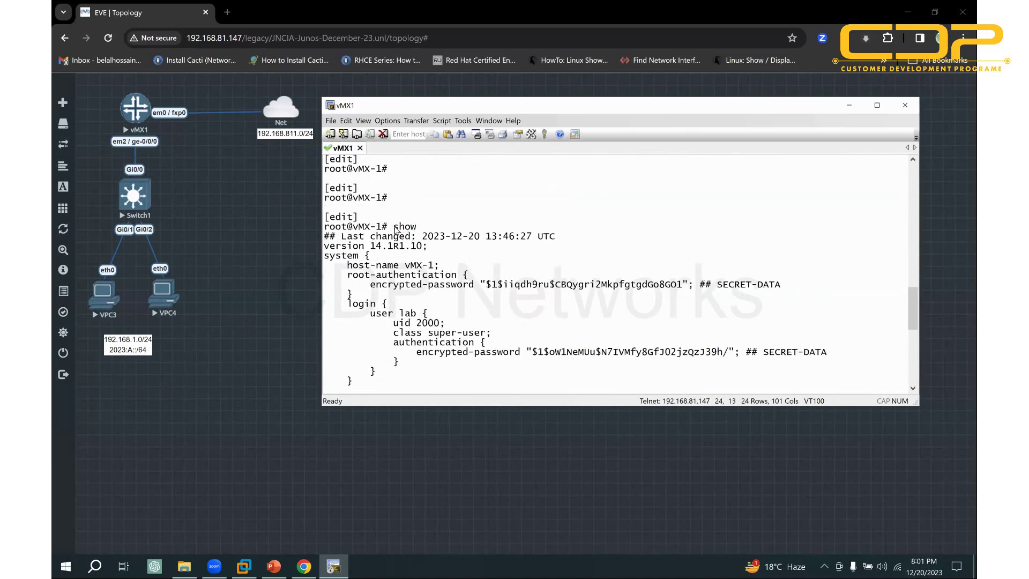
{"action": "left_click_drag", "start_coordinate": [394, 227], "coordinate": [428, 229]}
{"action": "left_click_drag", "start_coordinate": [351, 248], "coordinate": [579, 336]}
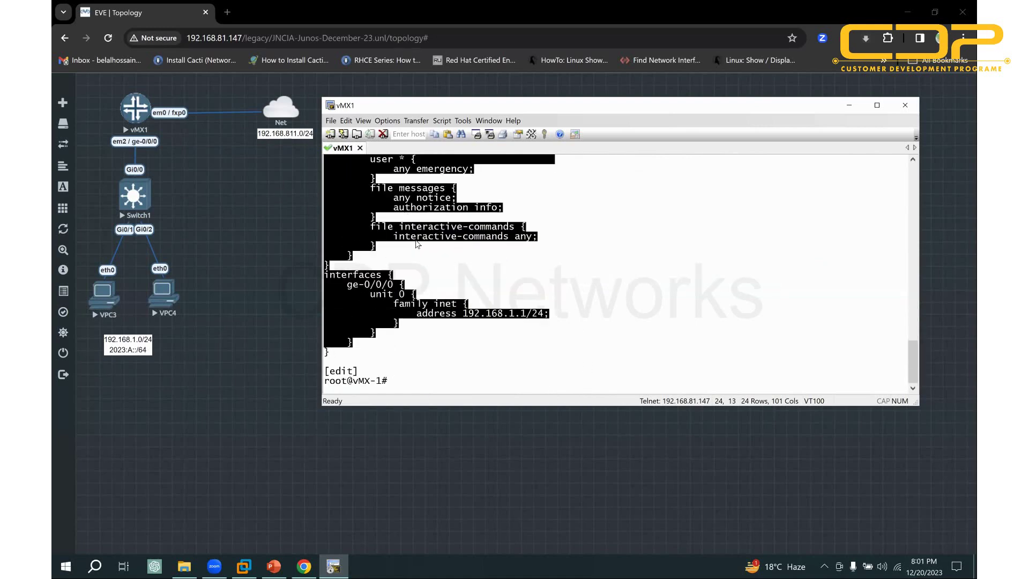
{"action": "scroll", "coordinate": [416, 243], "scroll_direction": "up", "scroll_amount": 2}
{"action": "scroll", "coordinate": [416, 240], "scroll_direction": "up", "scroll_amount": 6}
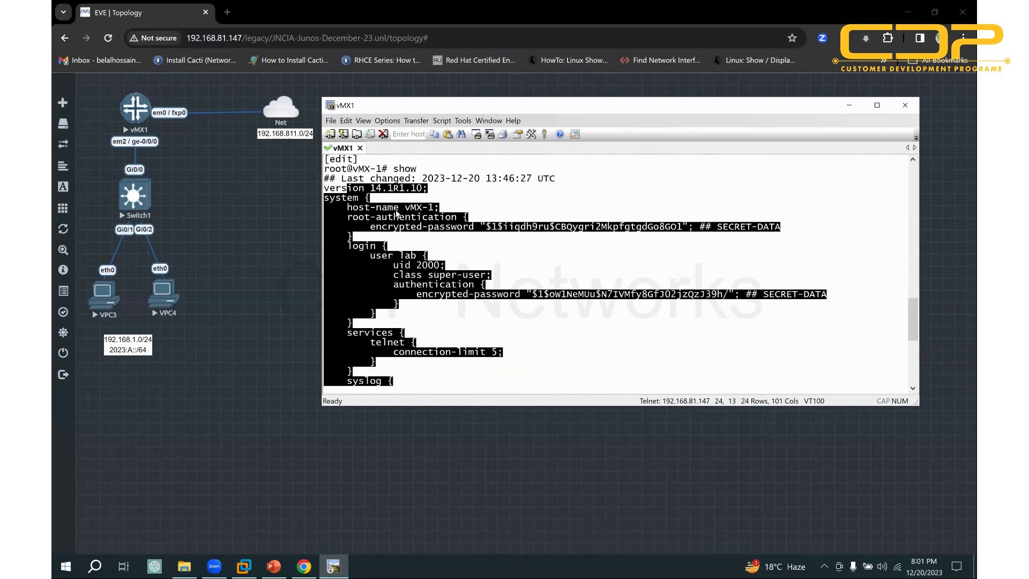
{"action": "left_click_drag", "start_coordinate": [329, 189], "coordinate": [512, 373]}
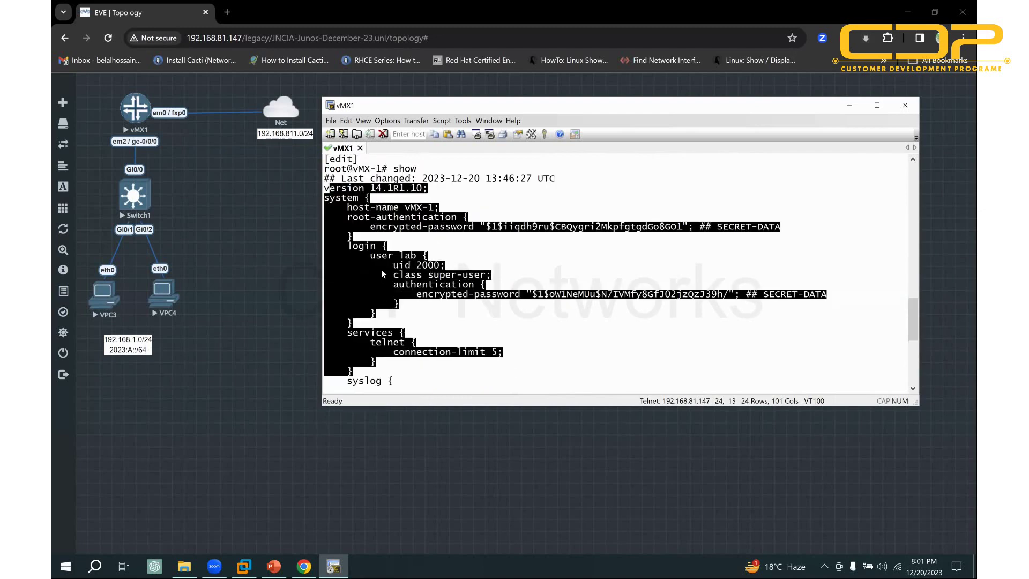
{"action": "left_click", "coordinate": [355, 199]}
{"action": "left_click_drag", "start_coordinate": [337, 198], "coordinate": [417, 343]}
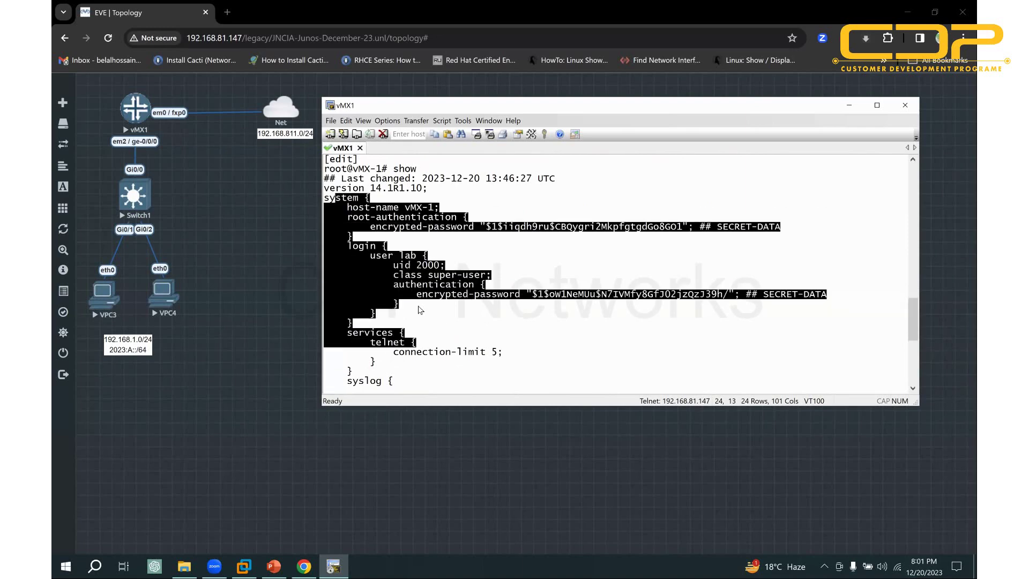
{"action": "left_click", "coordinate": [409, 248]}
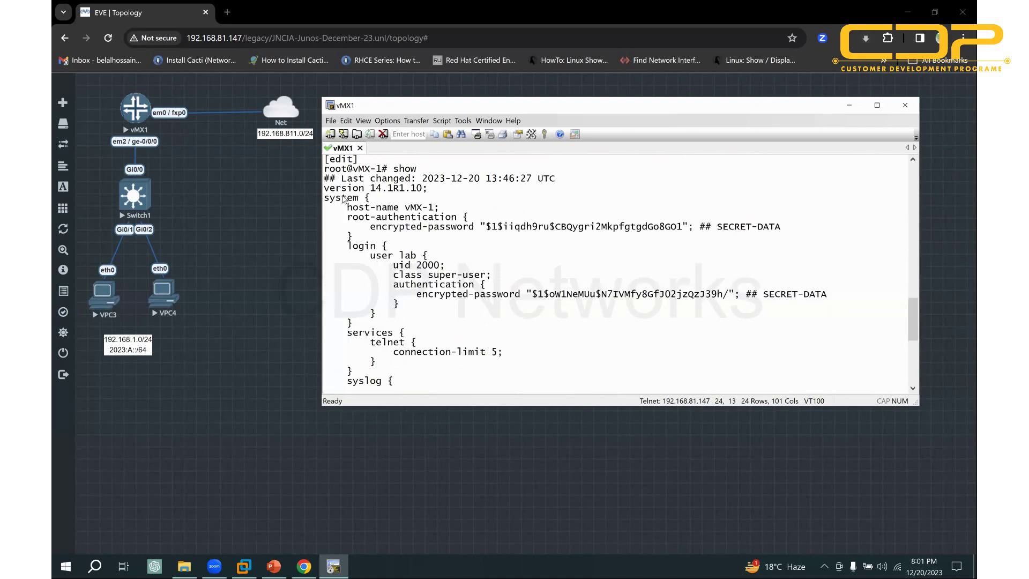
{"action": "left_click_drag", "start_coordinate": [353, 208], "coordinate": [441, 209]}
{"action": "left_click_drag", "start_coordinate": [354, 218], "coordinate": [453, 220]}
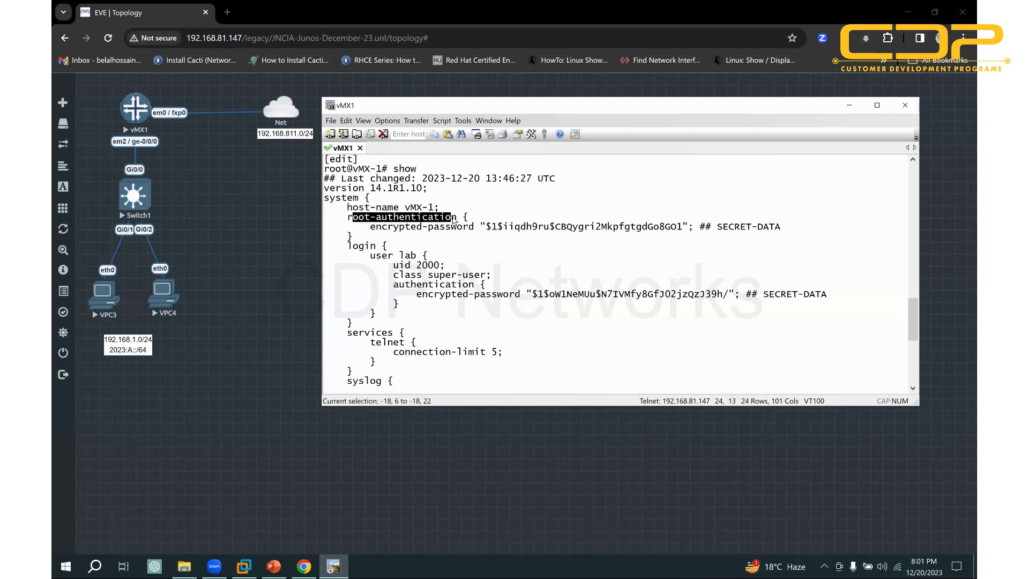
{"action": "scroll", "coordinate": [453, 249], "scroll_direction": "down", "scroll_amount": 2}
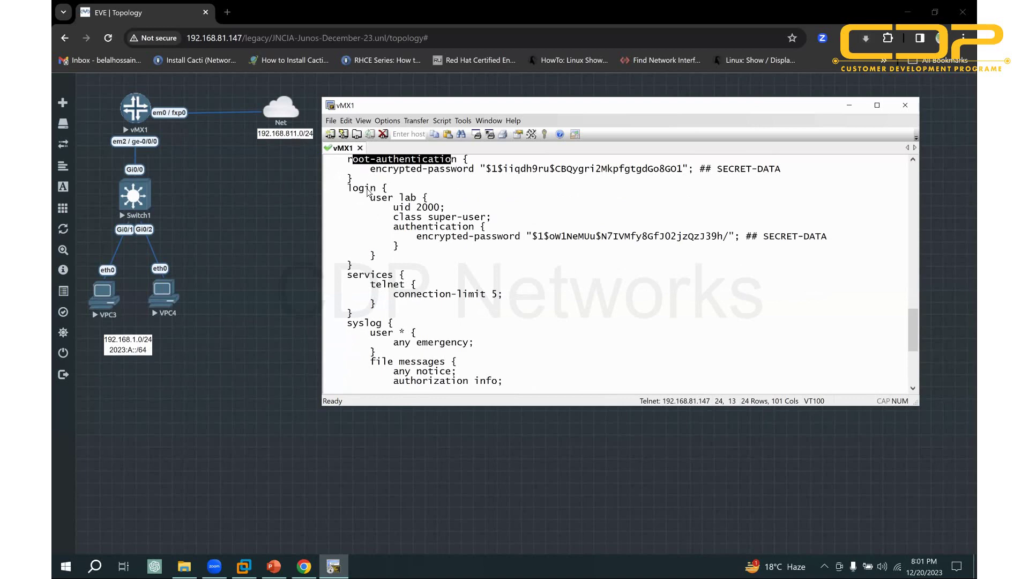
{"action": "left_click_drag", "start_coordinate": [365, 189], "coordinate": [475, 243]}
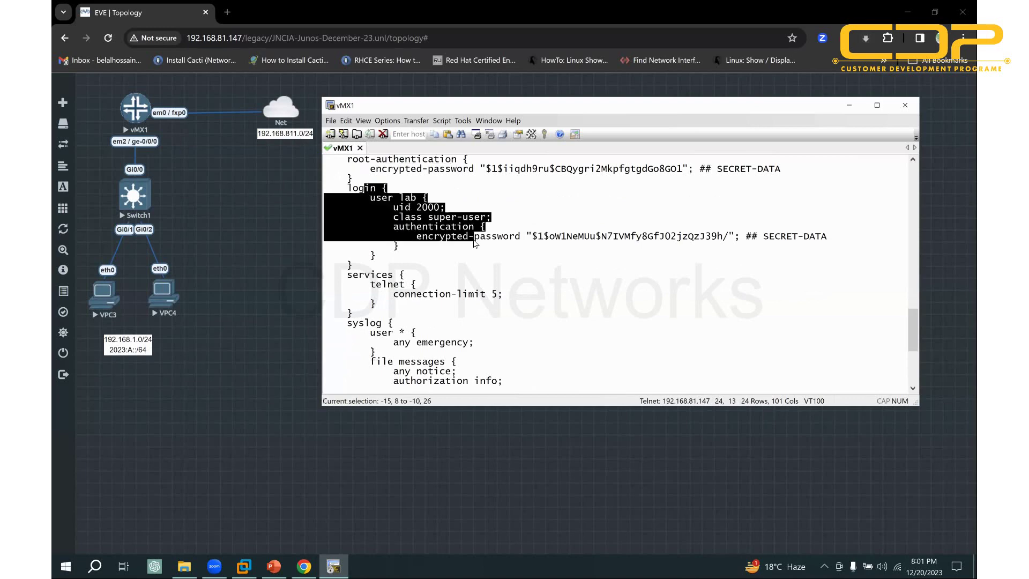
{"action": "scroll", "coordinate": [474, 243], "scroll_direction": "down", "scroll_amount": 2}
{"action": "left_click_drag", "start_coordinate": [365, 217], "coordinate": [481, 240]}
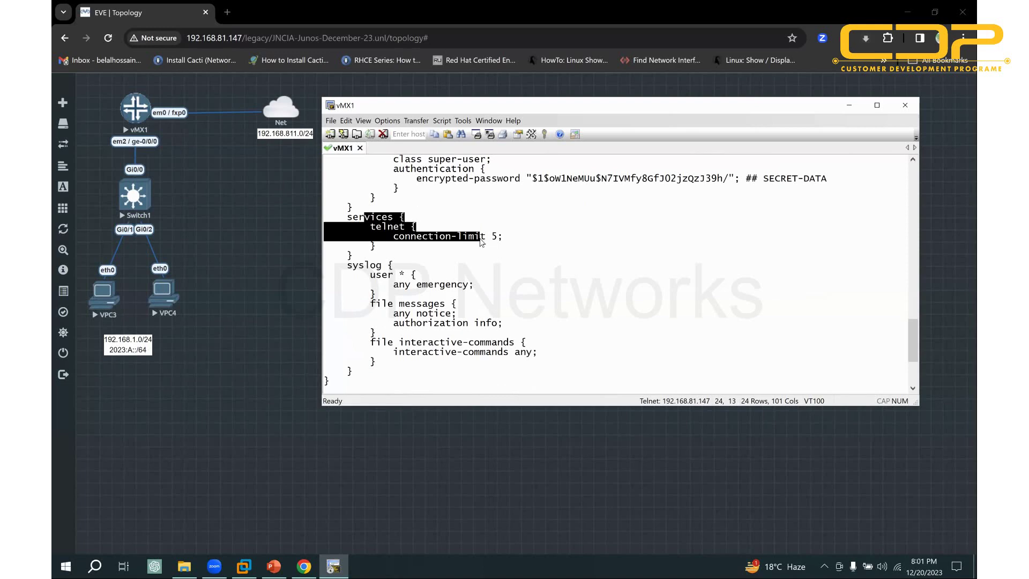
{"action": "scroll", "coordinate": [481, 240], "scroll_direction": "down", "scroll_amount": 3}
{"action": "left_click_drag", "start_coordinate": [365, 179], "coordinate": [495, 279]}
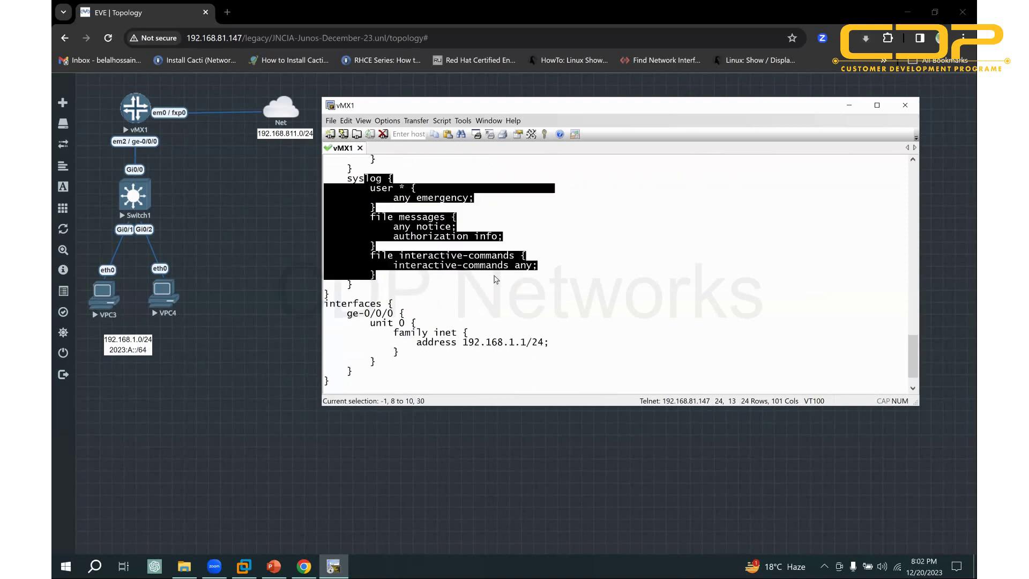
{"action": "scroll", "coordinate": [496, 279], "scroll_direction": "down", "scroll_amount": 1}
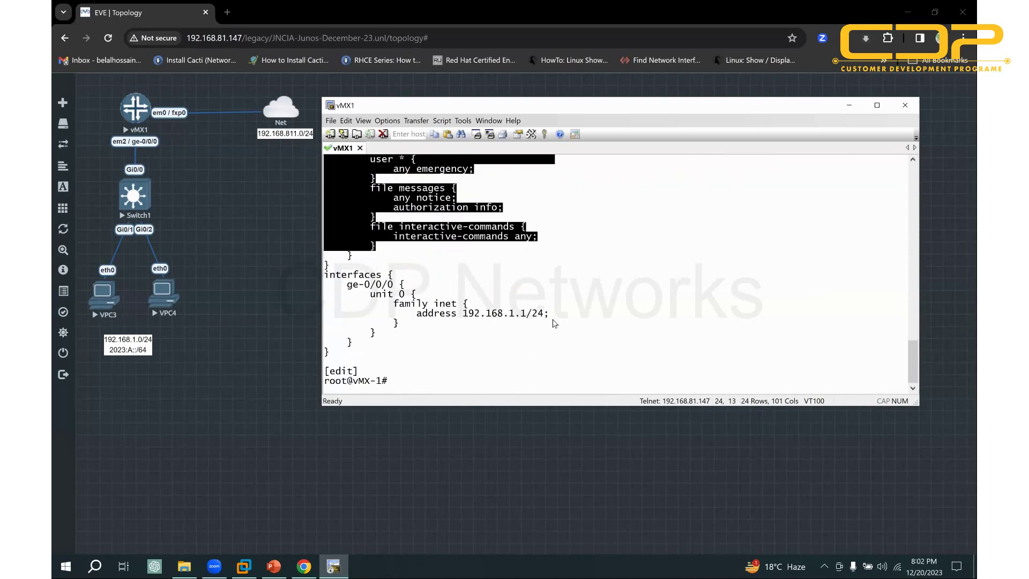
{"action": "left_click_drag", "start_coordinate": [359, 274], "coordinate": [555, 323]}
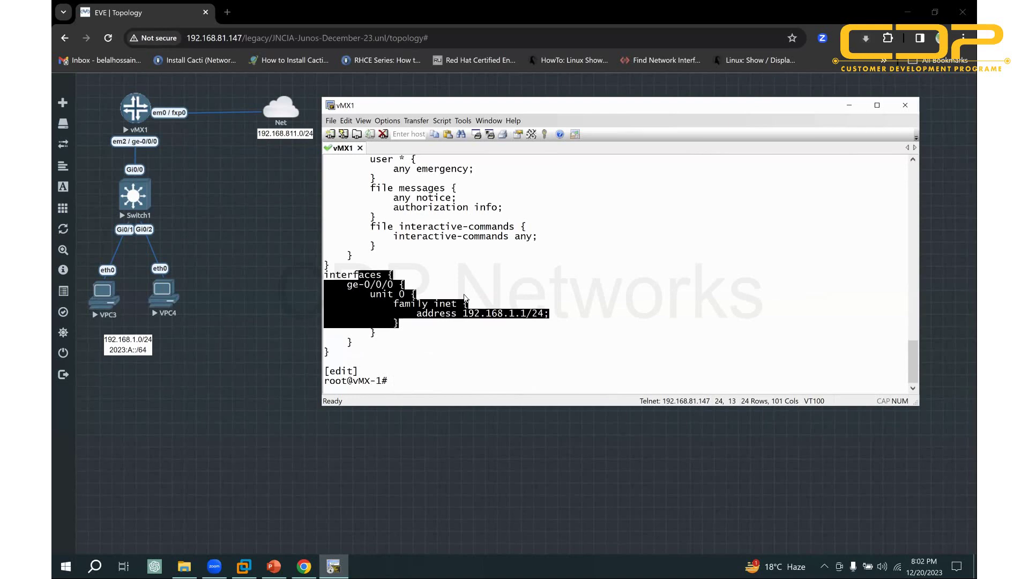
Step: Run show | display set to list vMX1's configuration as set commands
{"action": "key", "text": "Return"}
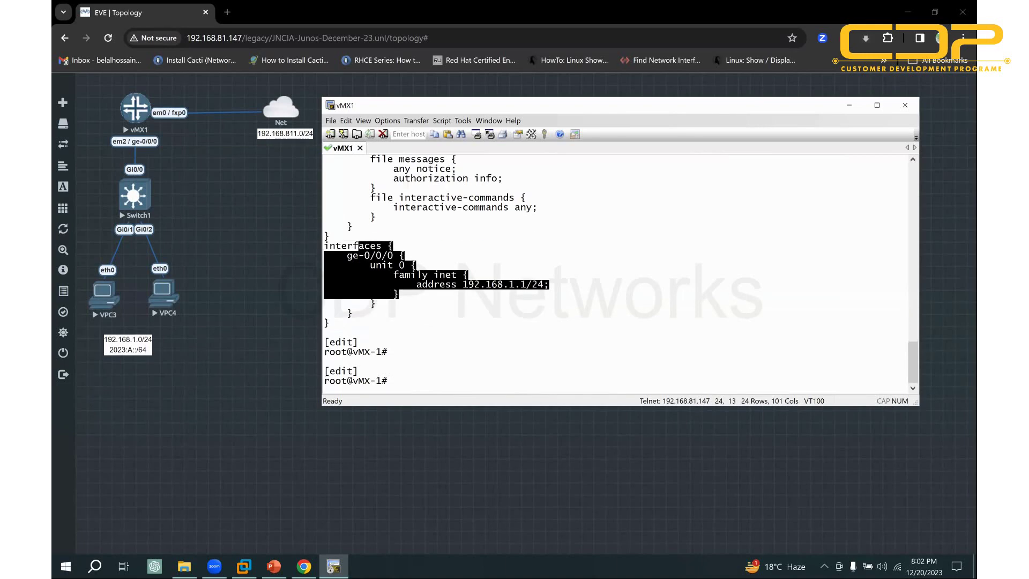
{"action": "type", "text": "show | display set"}
{"action": "left_click_drag", "start_coordinate": [422, 382], "coordinate": [510, 381]}
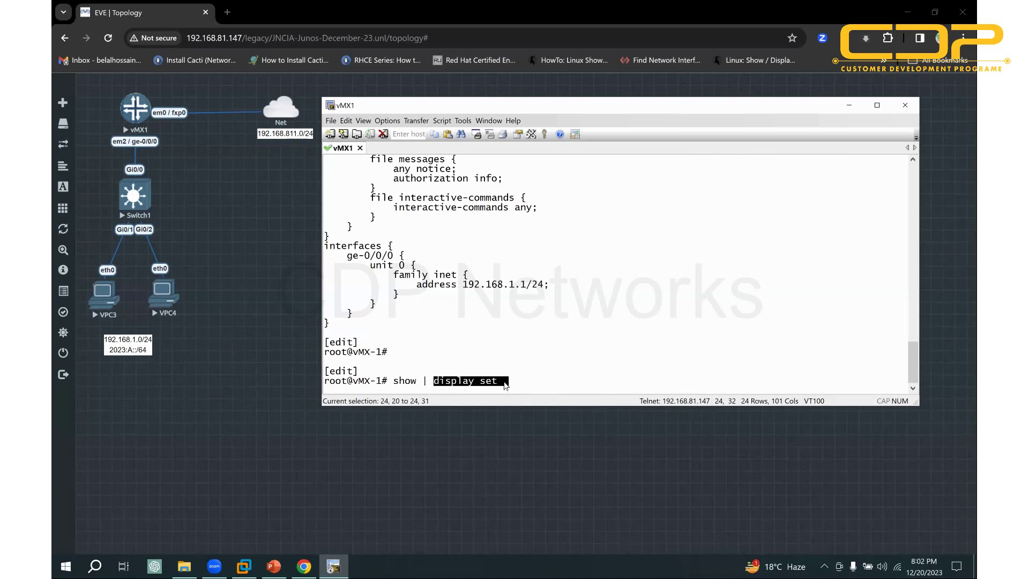
{"action": "left_click", "coordinate": [532, 380]}
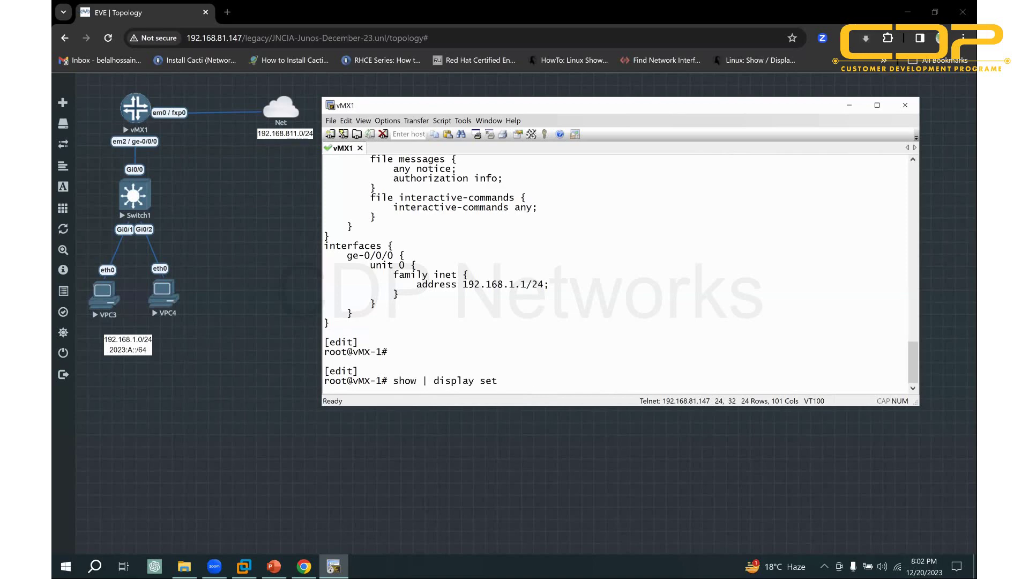
{"action": "key", "text": "Return"}
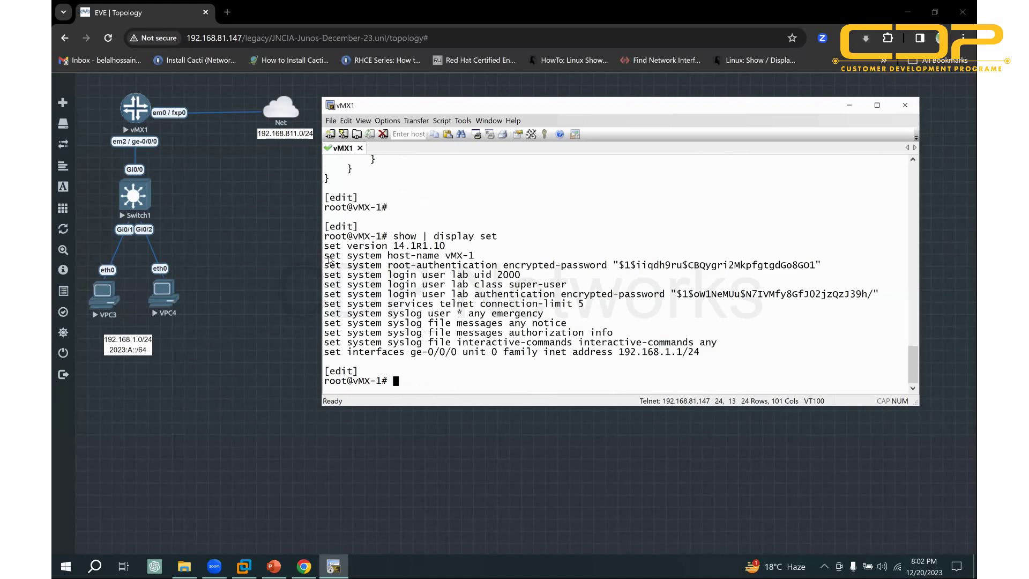
Step: Highlight the system set lines and mark interfaces ge-0/0/0 unit 0 for removal
{"action": "left_click_drag", "start_coordinate": [324, 256], "coordinate": [595, 334]}
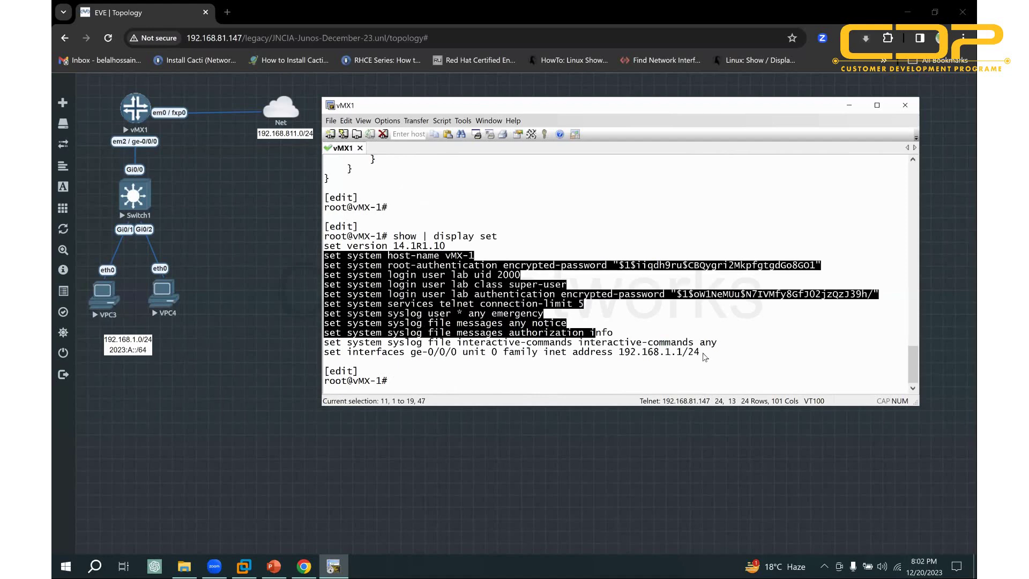
{"action": "left_click_drag", "start_coordinate": [705, 357], "coordinate": [703, 355]}
{"action": "left_click", "coordinate": [411, 298]}
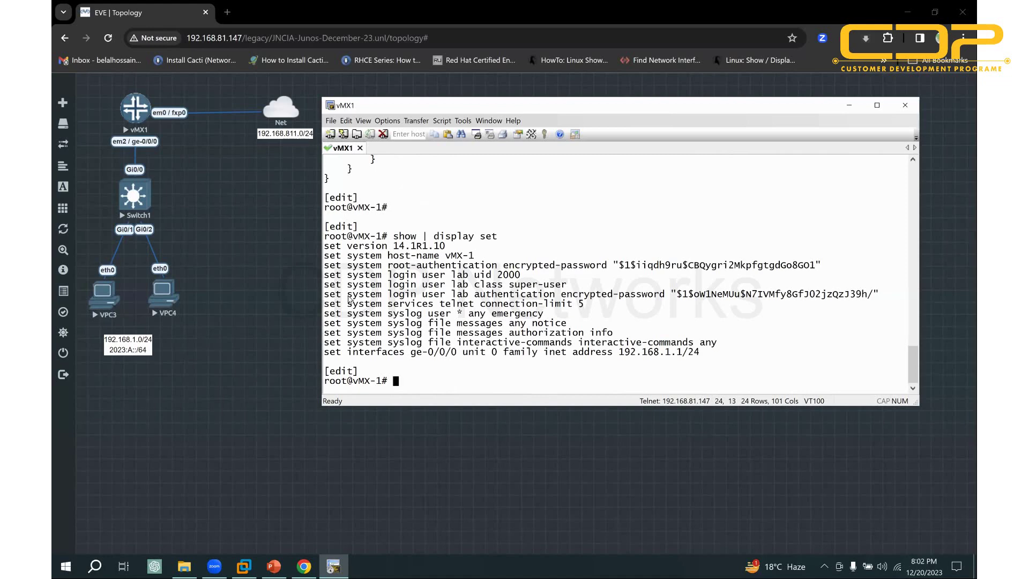
{"action": "left_click_drag", "start_coordinate": [341, 298], "coordinate": [333, 300]}
{"action": "double_click", "coordinate": [363, 356]}
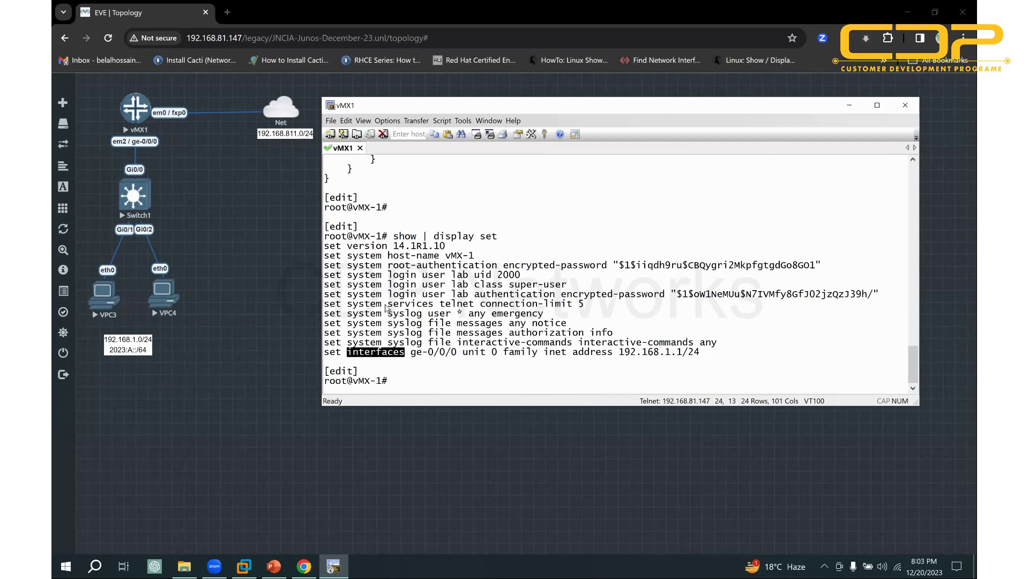
{"action": "double_click", "coordinate": [368, 287]}
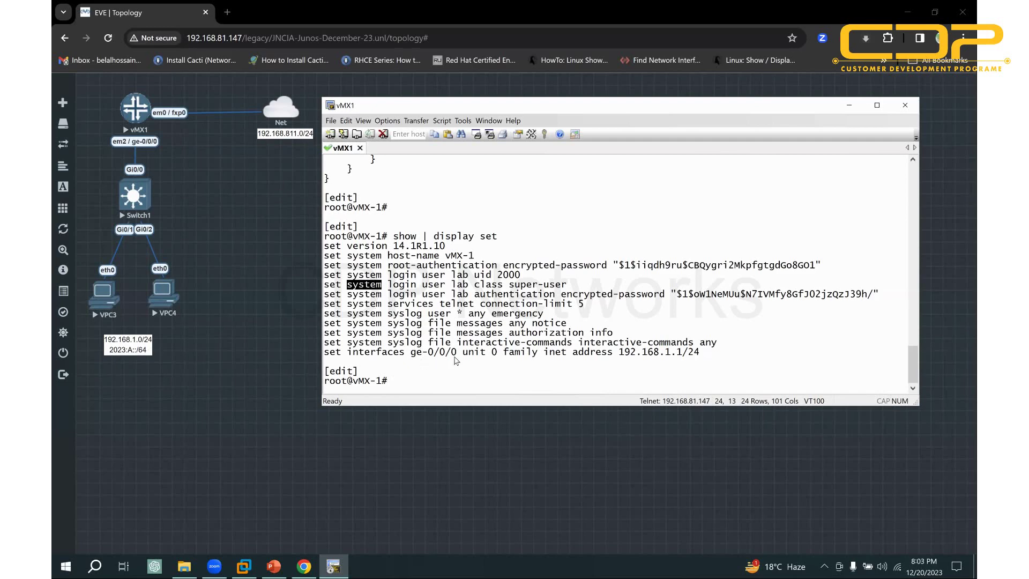
{"action": "left_click_drag", "start_coordinate": [498, 355], "coordinate": [349, 355]}
{"action": "key", "text": "super+c"}
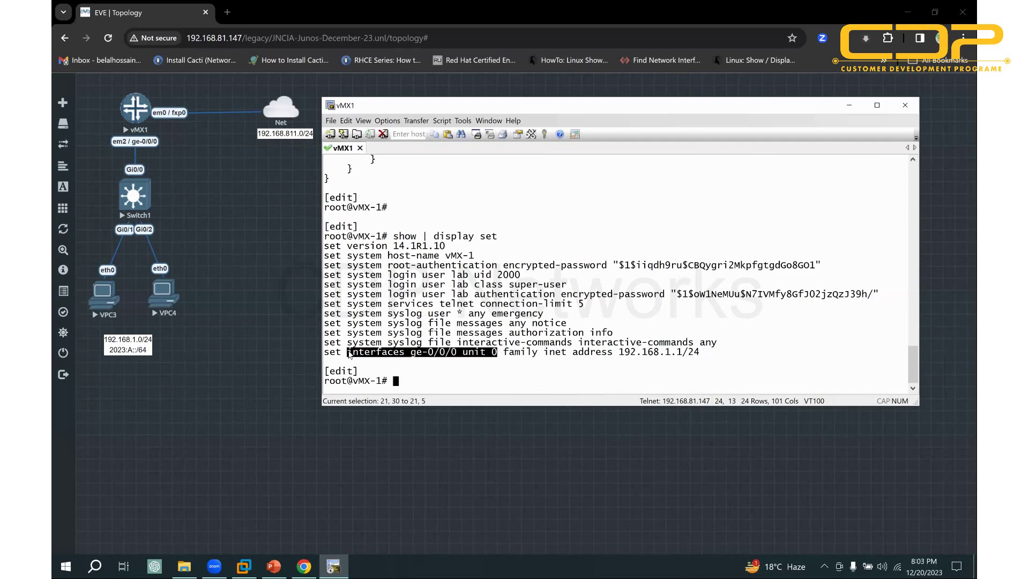
Step: Delete the interfaces ge-0/0/0 unit 0 configuration by pasting its path after delete
{"action": "type", "text": "delete"}
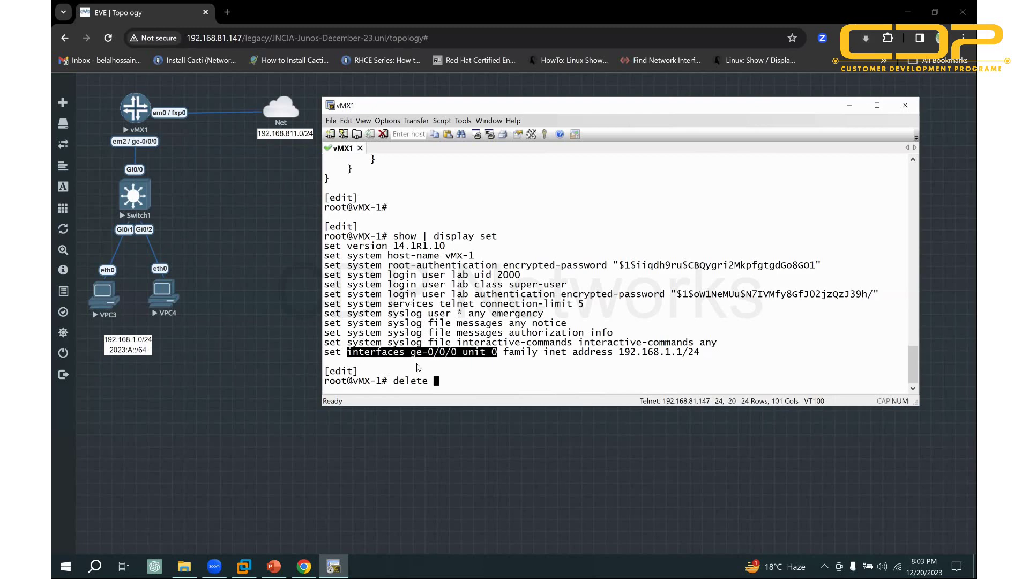
{"action": "mouse_move", "coordinate": [429, 385]}
{"action": "left_mouse_down"}
{"action": "mouse_move", "coordinate": [397, 386]}
{"action": "mouse_move", "coordinate": [413, 386]}
{"action": "left_mouse_up"}
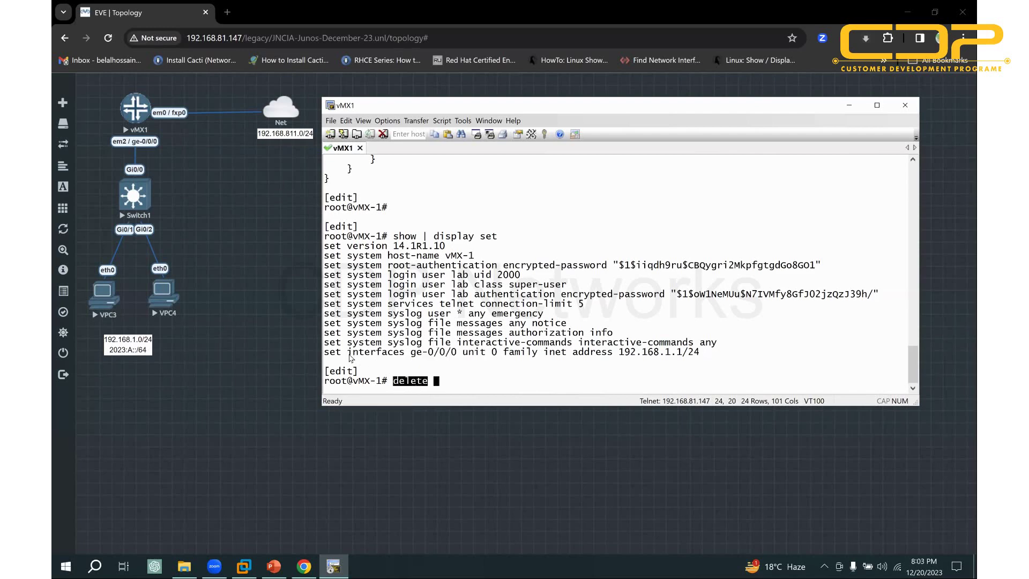
{"action": "left_click_drag", "start_coordinate": [347, 352], "coordinate": [503, 352]}
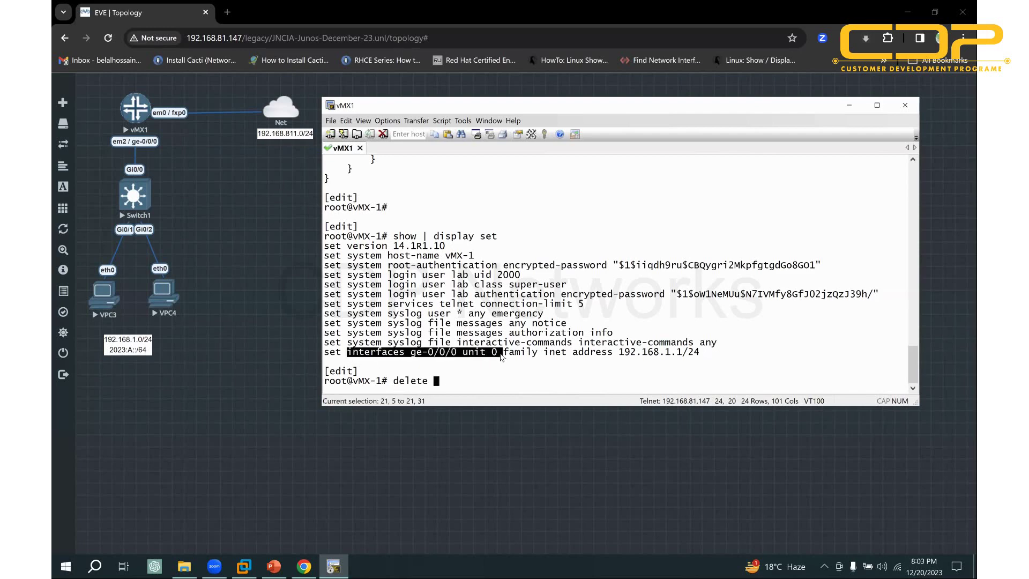
{"action": "right_click", "coordinate": [505, 275]}
{"action": "key", "text": "Return"}
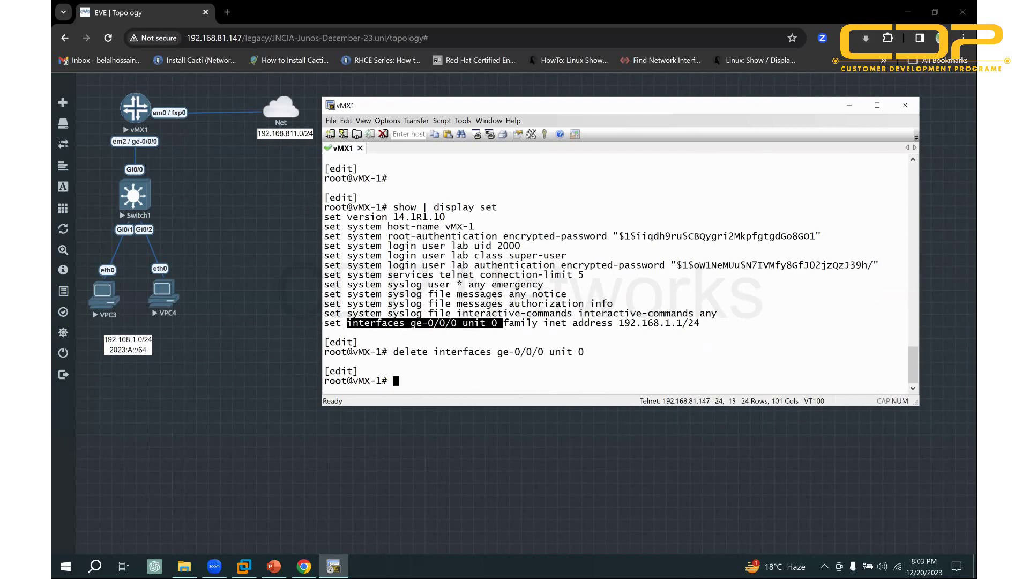
Step: Delete the system root-authentication configuration
{"action": "type", "text": "delete"}
{"action": "left_click_drag", "start_coordinate": [349, 239], "coordinate": [498, 243]}
{"action": "key", "text": "ctrl+c"}
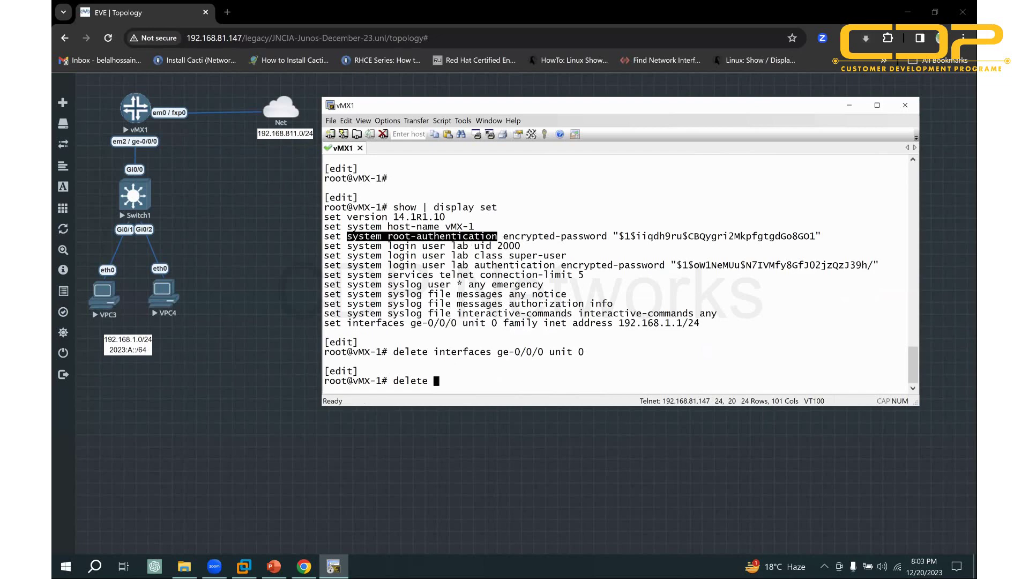
{"action": "type", "text": "del"}
{"action": "key", "text": "BackSpace"}
{"action": "key", "text": "BackSpace"}
{"action": "key", "text": "BackSpace"}
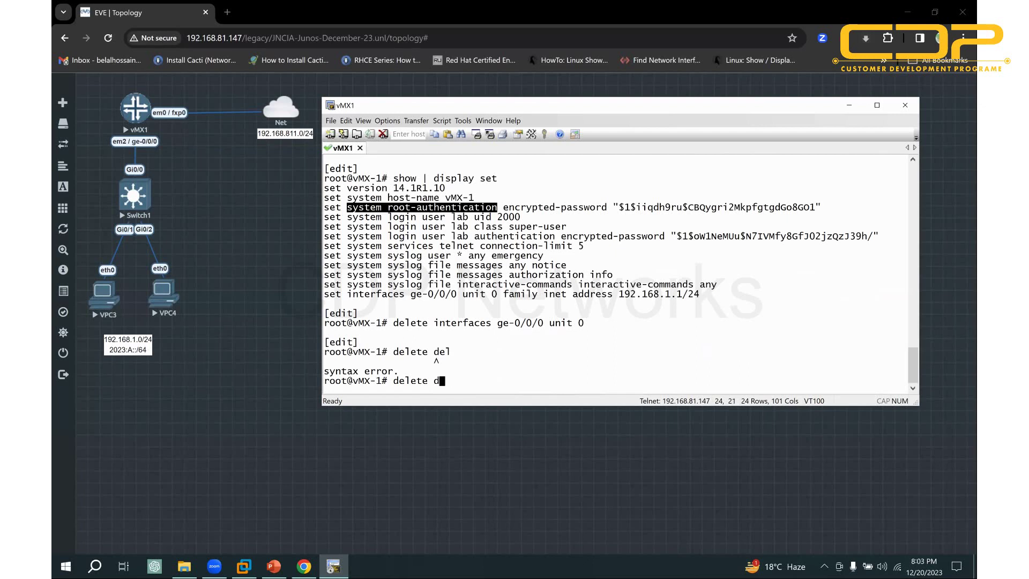
{"action": "key", "text": "shift+Insert"}
{"action": "key", "text": "Return"}
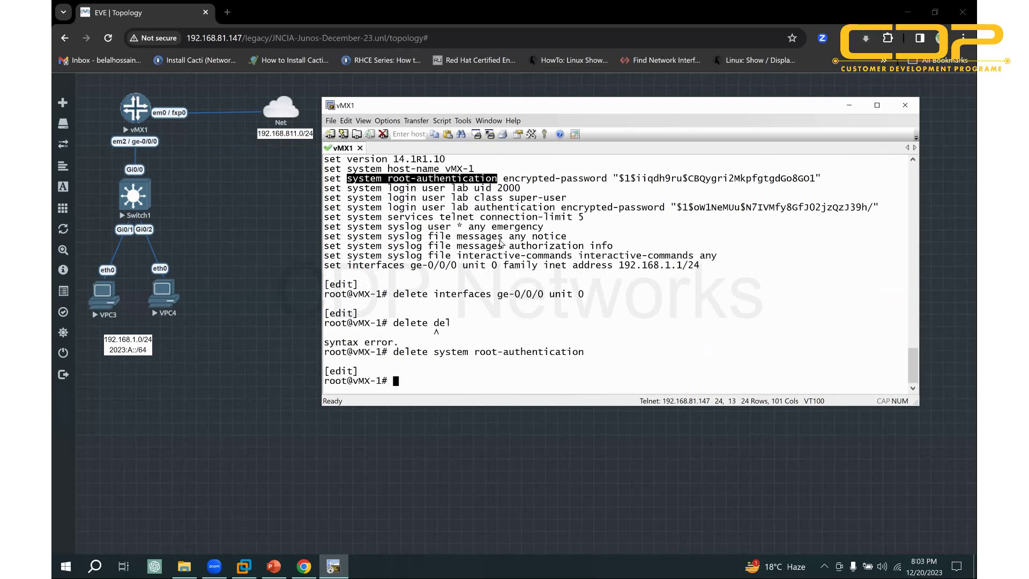
Step: Delete the system login user lab, then list the remaining set lines
{"action": "left_click_drag", "start_coordinate": [347, 198], "coordinate": [469, 202]}
{"action": "key", "text": "super+c"}
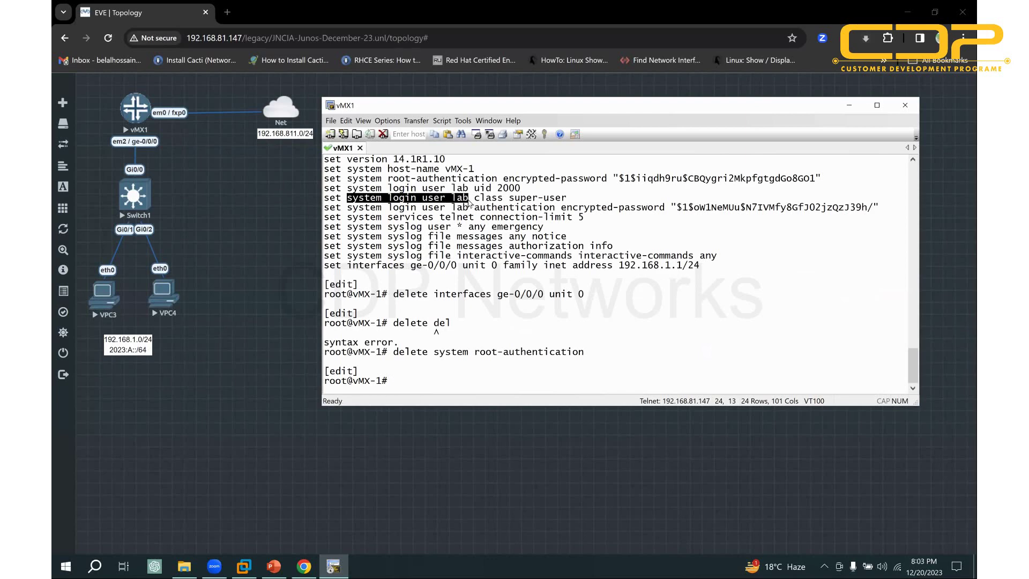
{"action": "type", "text": "delete"}
{"action": "right_click", "coordinate": [480, 201]}
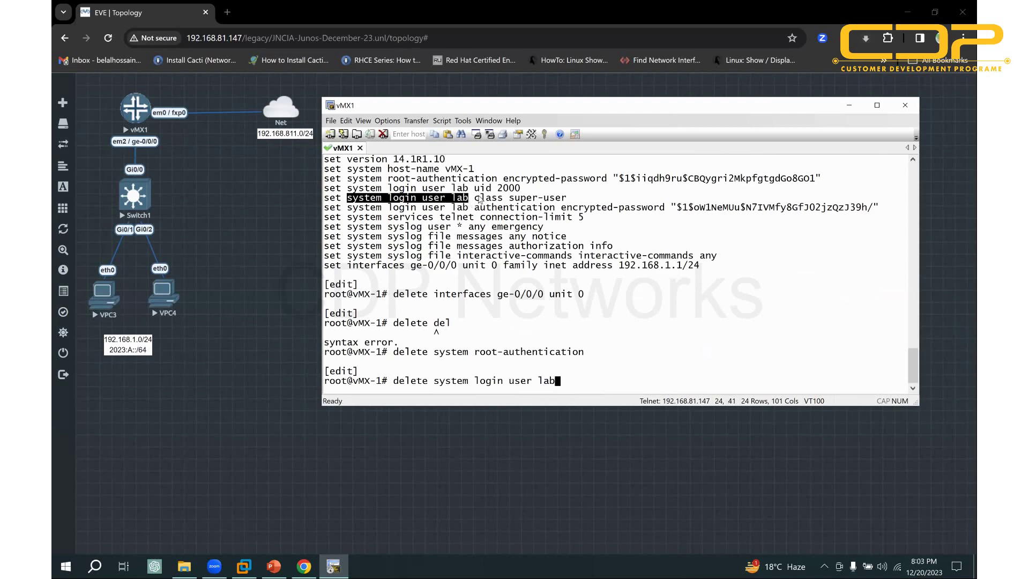
{"action": "key", "text": "Return"}
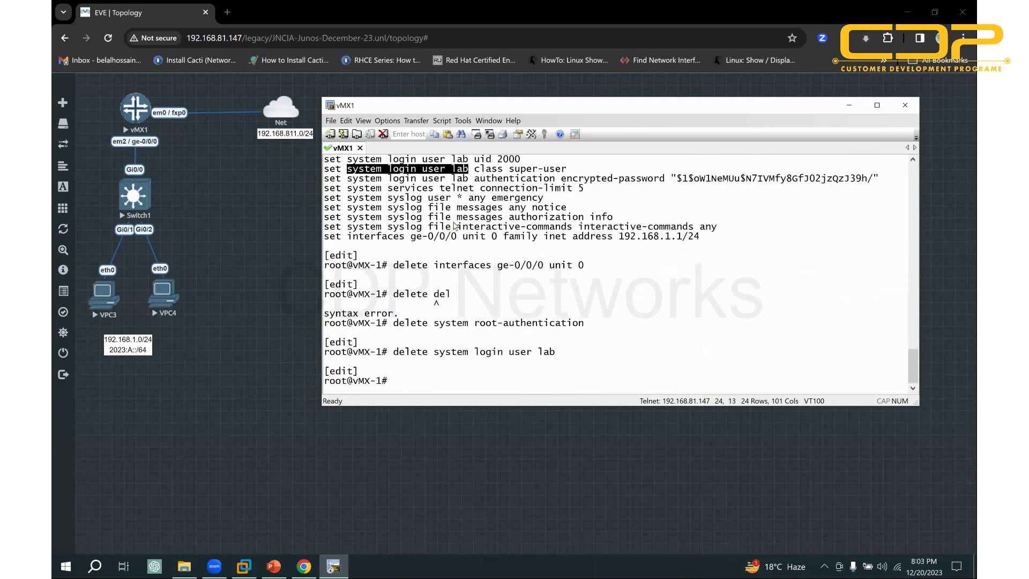
{"action": "type", "text": "show | display set"}
{"action": "key", "text": "Return"}
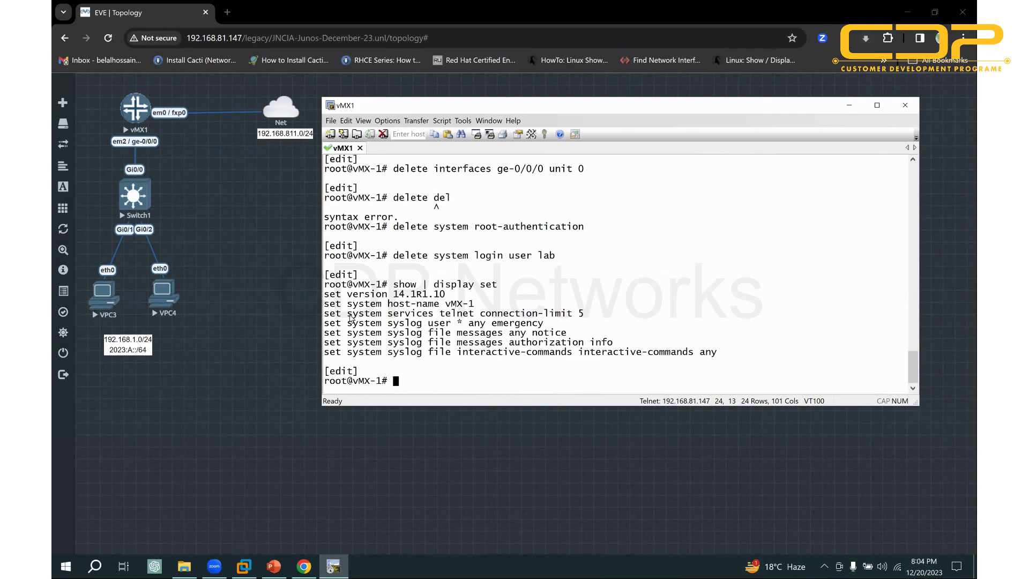
Step: Delete system services telnet and system host-name, then list the configuration again
{"action": "left_click_drag", "start_coordinate": [347, 313], "coordinate": [479, 322]}
{"action": "key", "text": "super+c"}
{"action": "type", "text": "delete"}
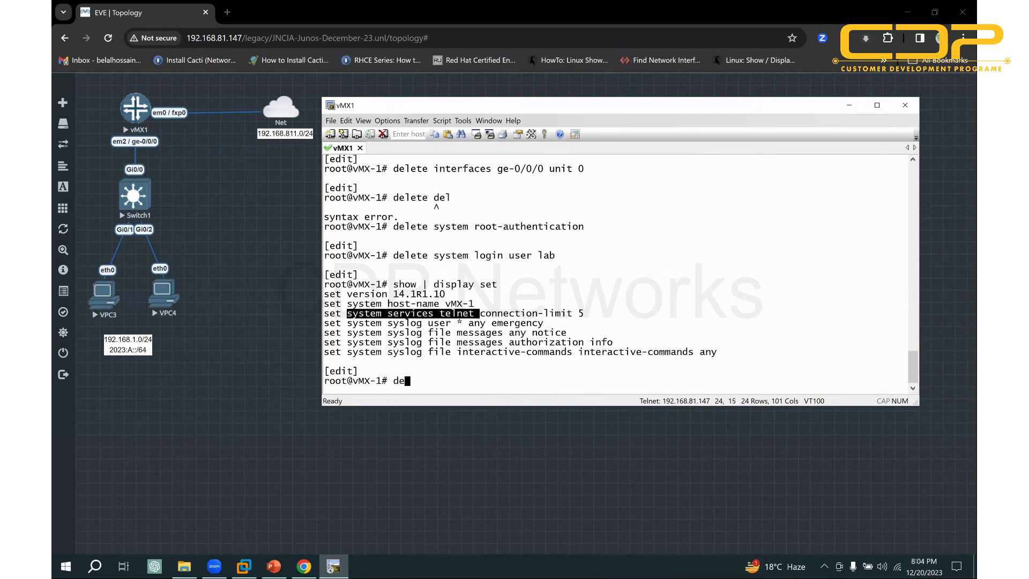
{"action": "right_click", "coordinate": [498, 307]}
{"action": "key", "text": "Return"}
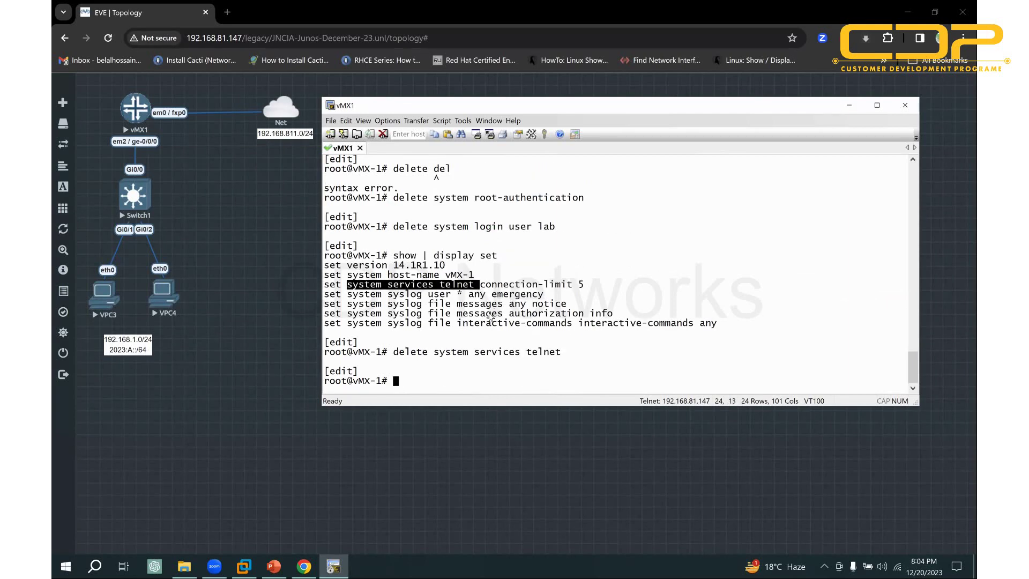
{"action": "left_click_drag", "start_coordinate": [347, 275], "coordinate": [439, 276]}
{"action": "key", "text": "super+c"}
{"action": "type", "text": "delete s"}
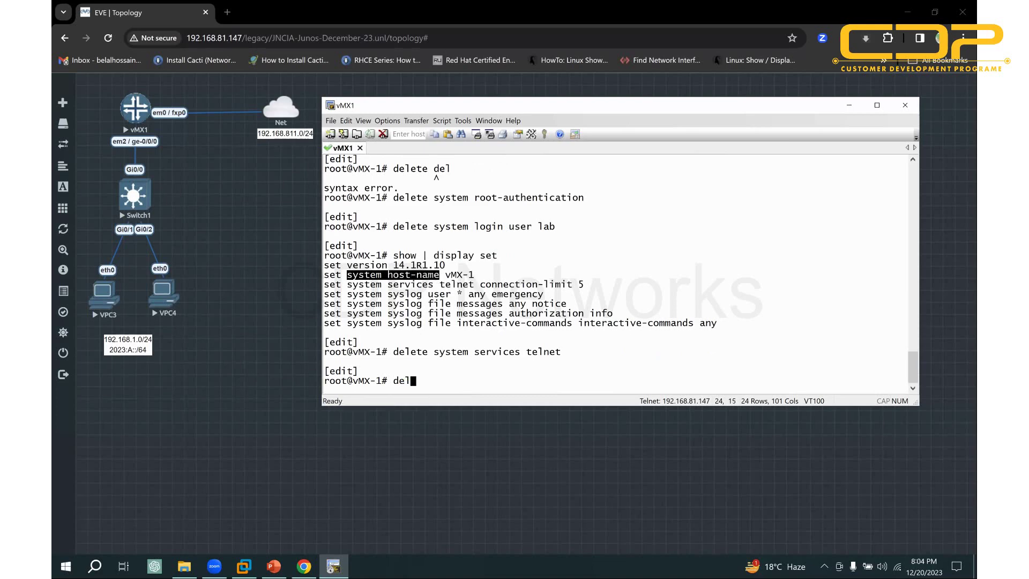
{"action": "right_click", "coordinate": [481, 265]}
{"action": "key", "text": "Return"}
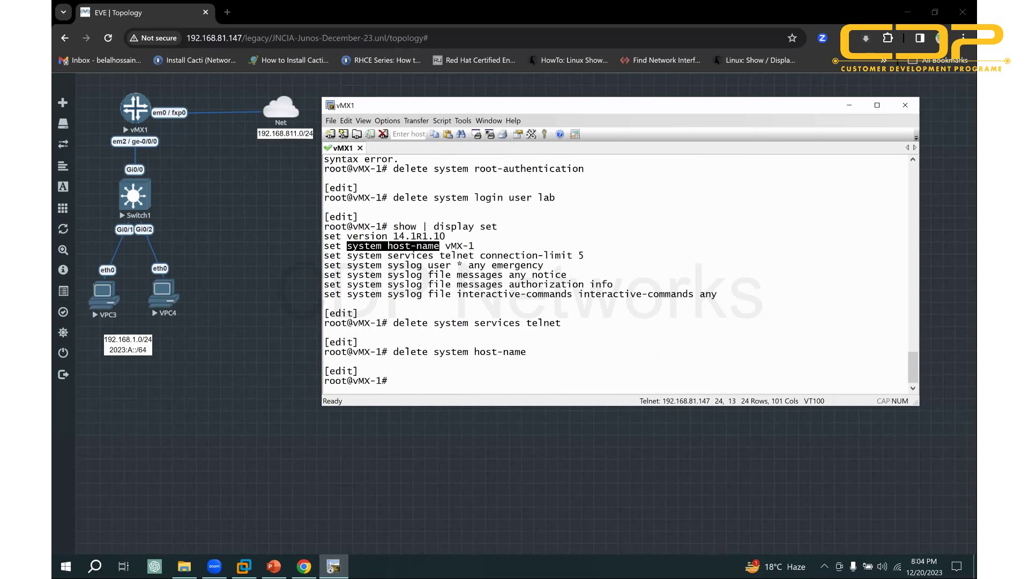
{"action": "type", "text": "show | display set"}
{"action": "key", "text": "Return"}
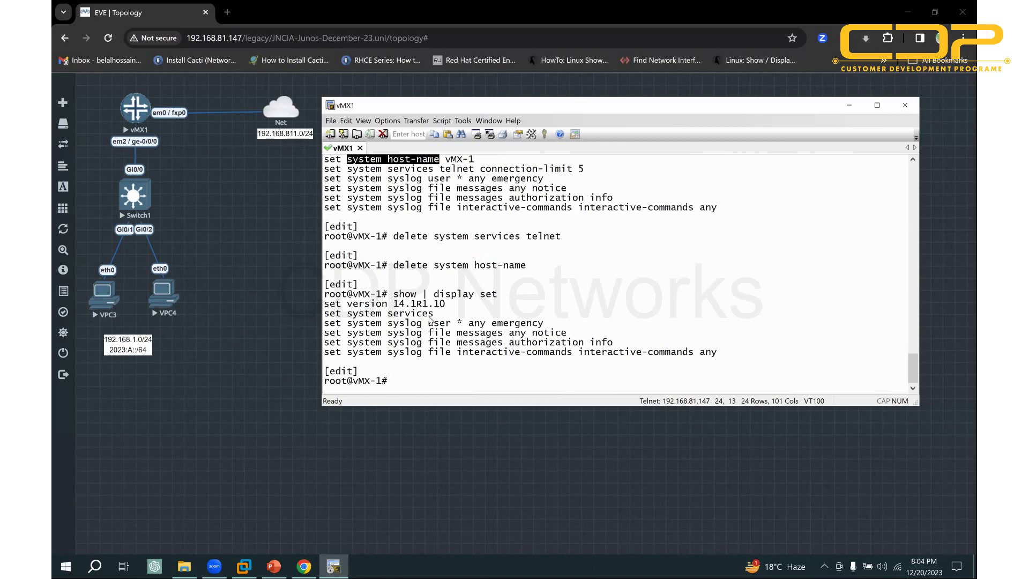
Step: Delete system services and show that only version and syslog lines remain
{"action": "left_click_drag", "start_coordinate": [348, 315], "coordinate": [445, 323]}
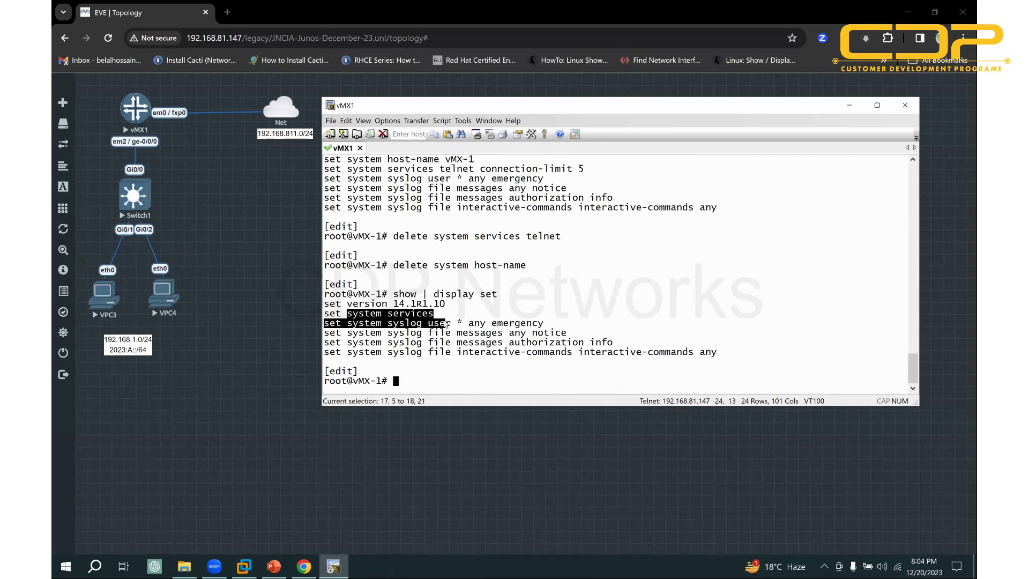
{"action": "left_click", "coordinate": [445, 324]}
{"action": "left_click_drag", "start_coordinate": [348, 315], "coordinate": [435, 318]}
{"action": "key", "text": "ctrl+c"}
{"action": "type", "text": "delete s"}
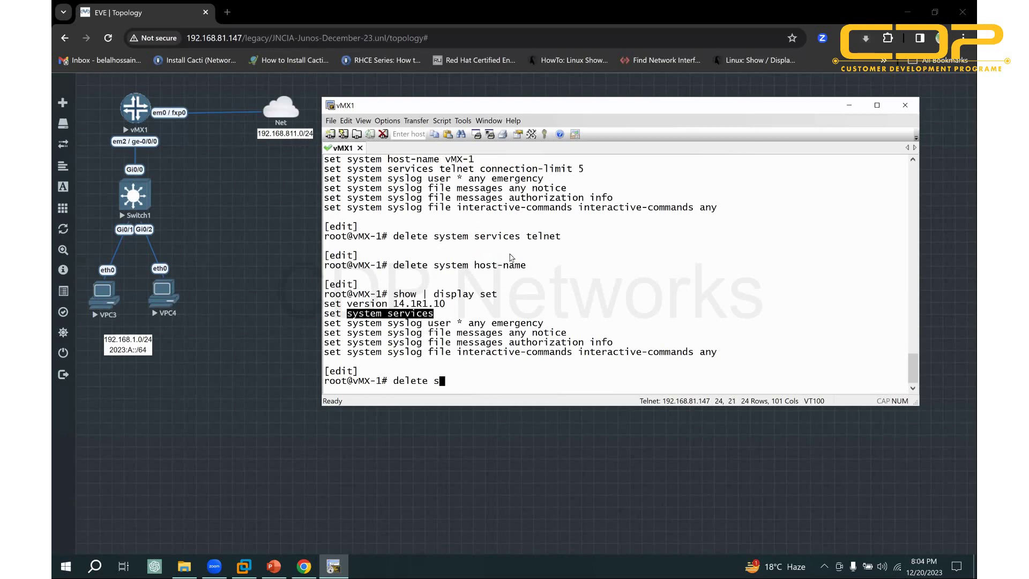
{"action": "key", "text": "shift+Insert"}
{"action": "key", "text": "Return"}
{"action": "key", "text": "Return"}
{"action": "key", "text": "Return"}
{"action": "key", "text": "Return"}
{"action": "key", "text": "Return"}
{"action": "key", "text": "Return"}
{"action": "key", "text": "Return"}
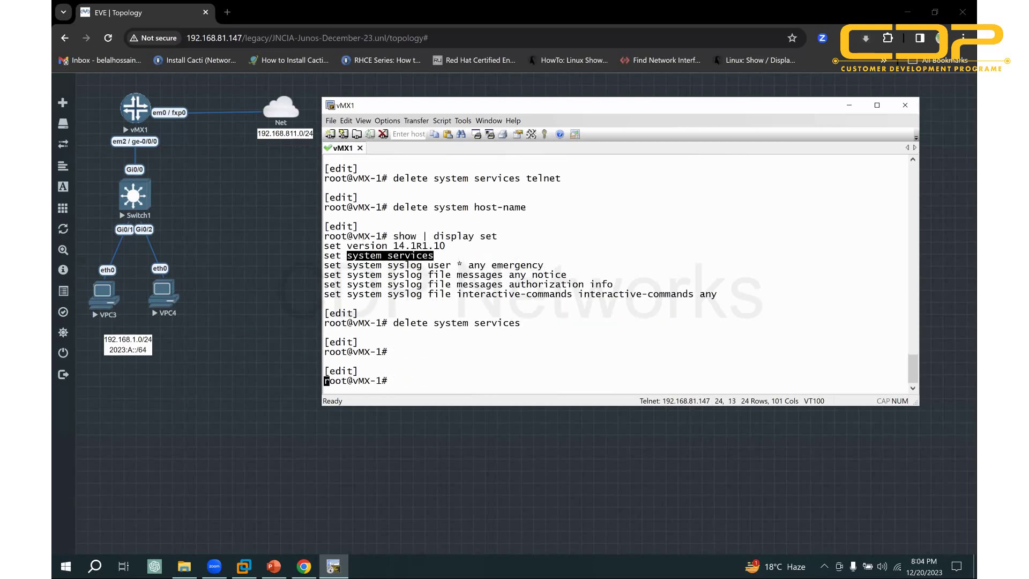
{"action": "type", "text": "show"}
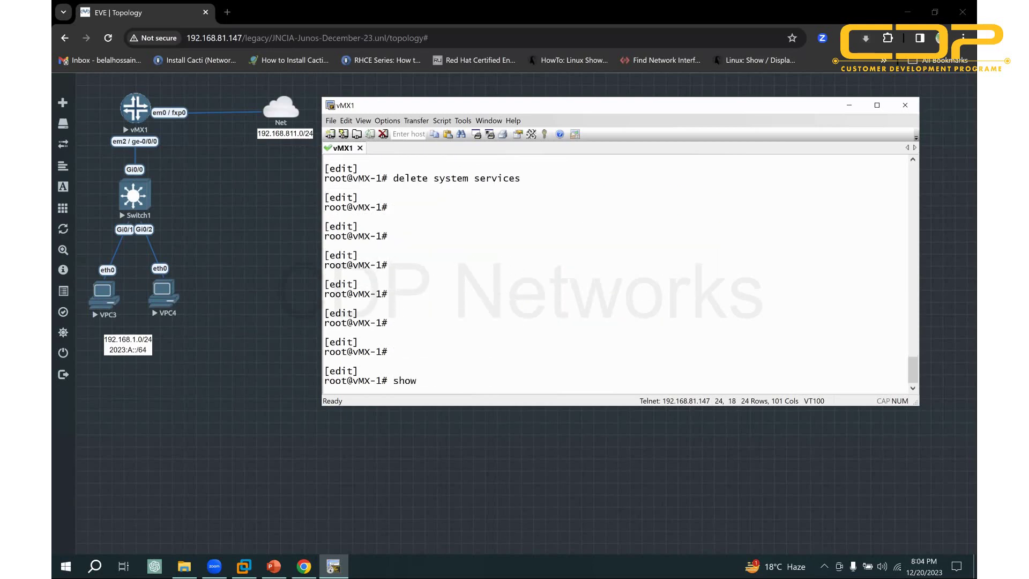
{"action": "type", "text": " | display set"}
{"action": "key", "text": "Return"}
{"action": "left_click_drag", "start_coordinate": [390, 323], "coordinate": [393, 323]}
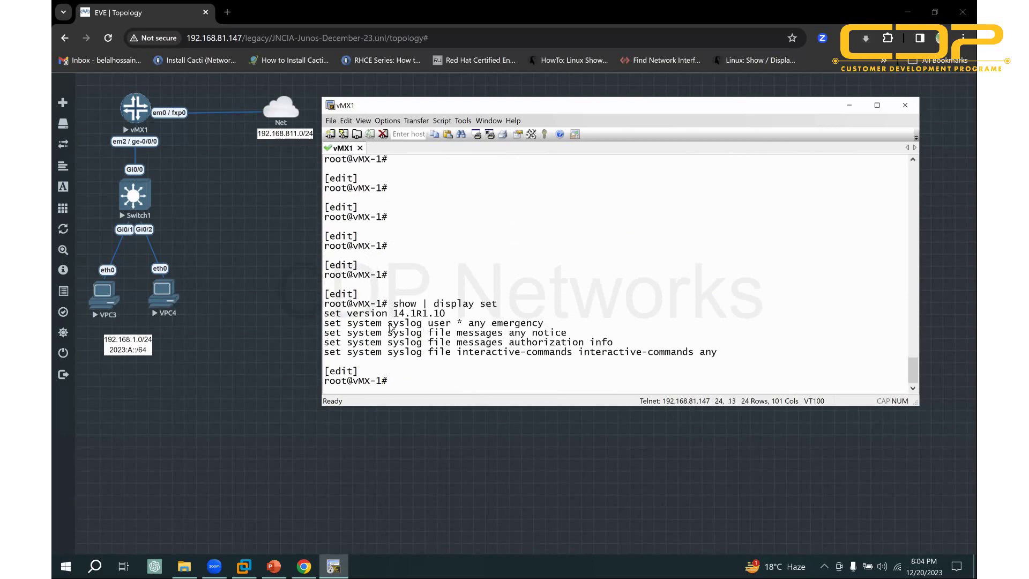
{"action": "left_click_drag", "start_coordinate": [717, 371], "coordinate": [719, 363]}
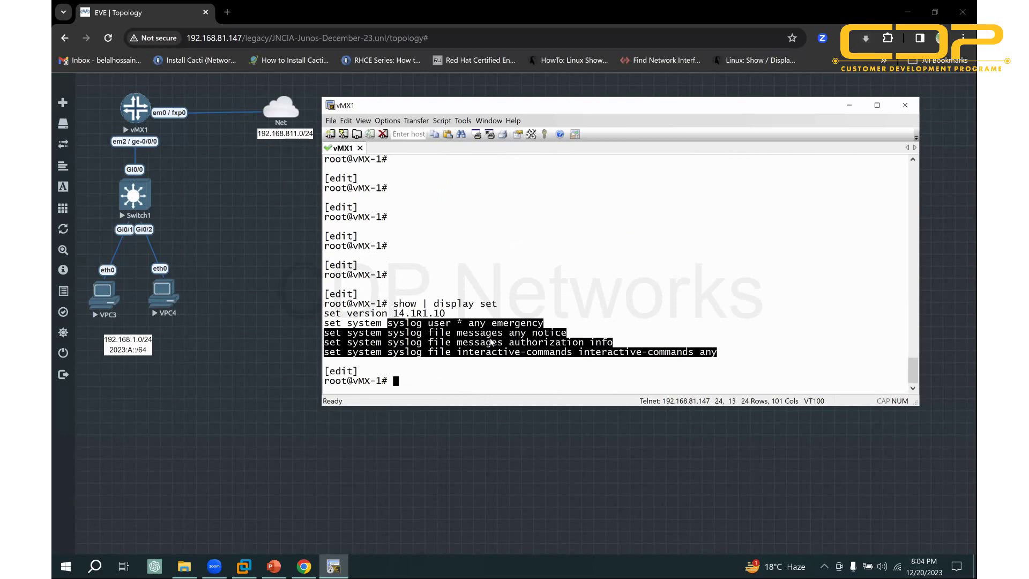
{"action": "left_click_drag", "start_coordinate": [336, 323], "coordinate": [582, 363]}
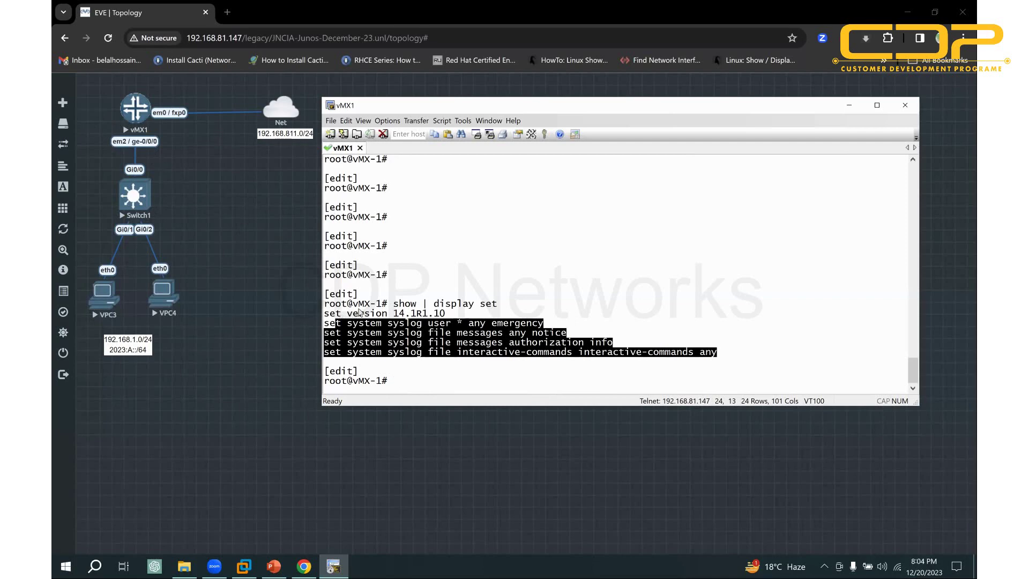
{"action": "left_click_drag", "start_coordinate": [336, 304], "coordinate": [717, 354]}
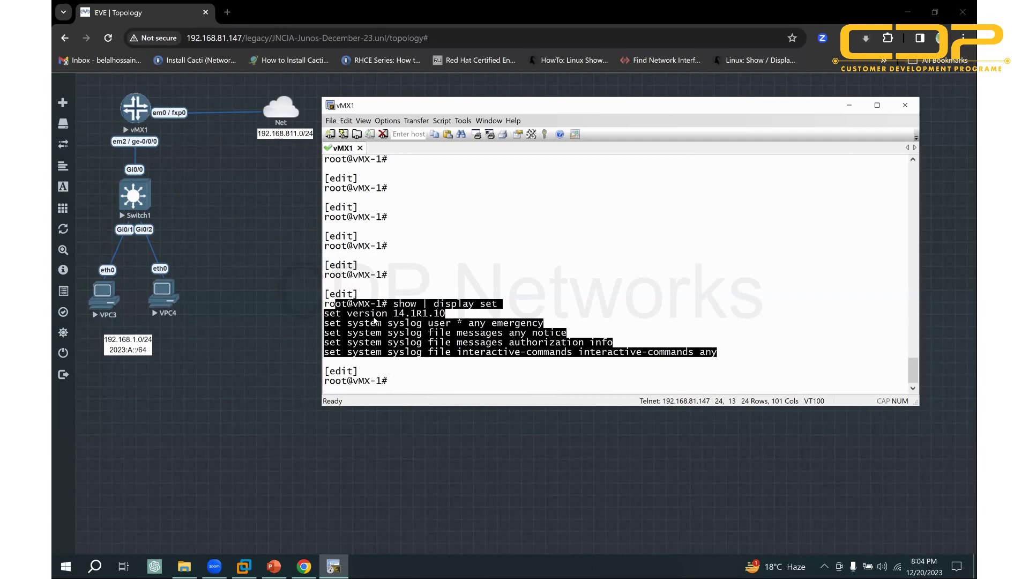
{"action": "type", "text": "exit"}
Step: Leave configuration mode, answering yes to uncommitted changes, and exit to the shell
{"action": "key", "text": "Return"}
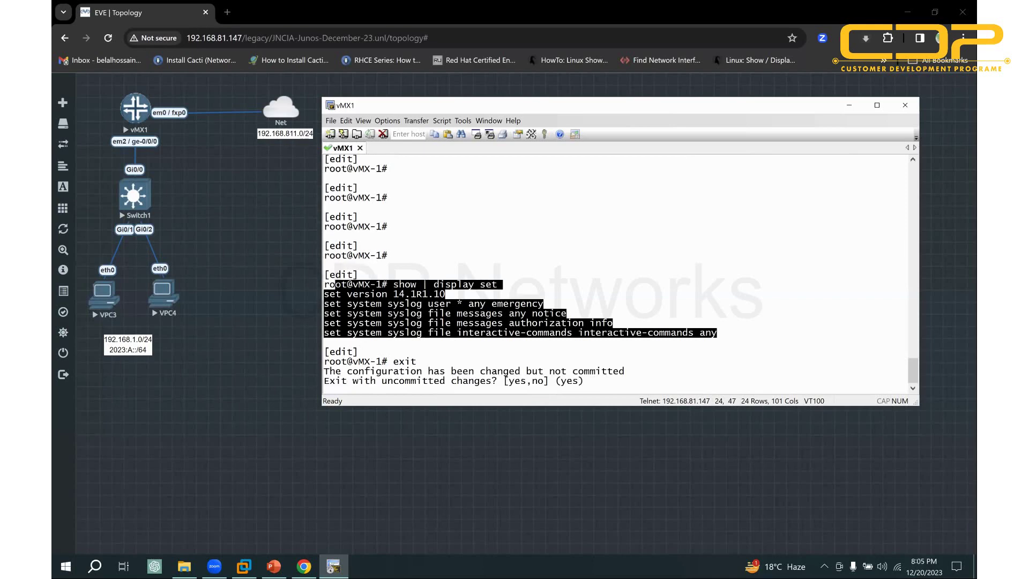
{"action": "type", "text": "yes"}
{"action": "key", "text": "Return"}
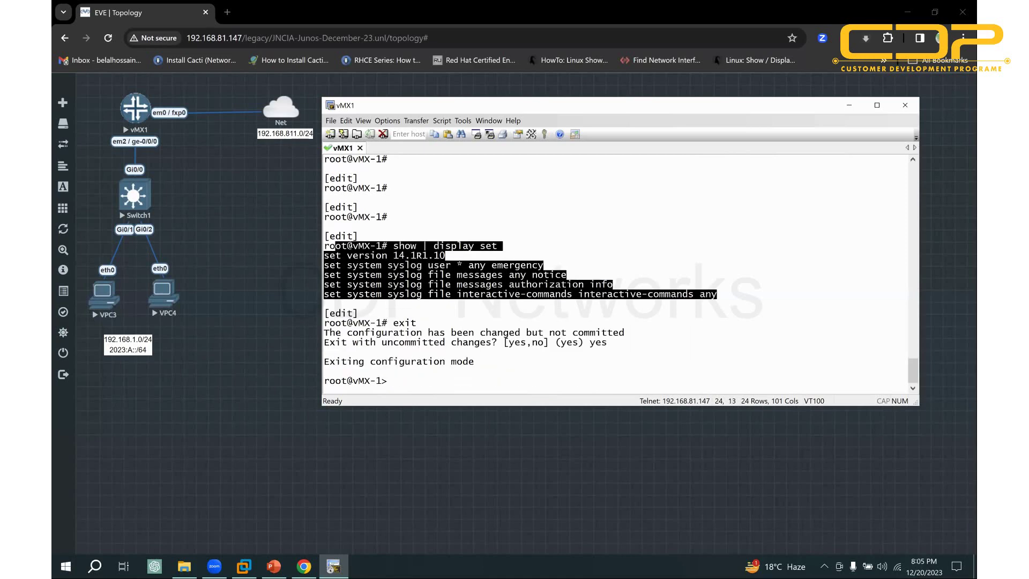
{"action": "type", "text": "exit"}
{"action": "key", "text": "Return"}
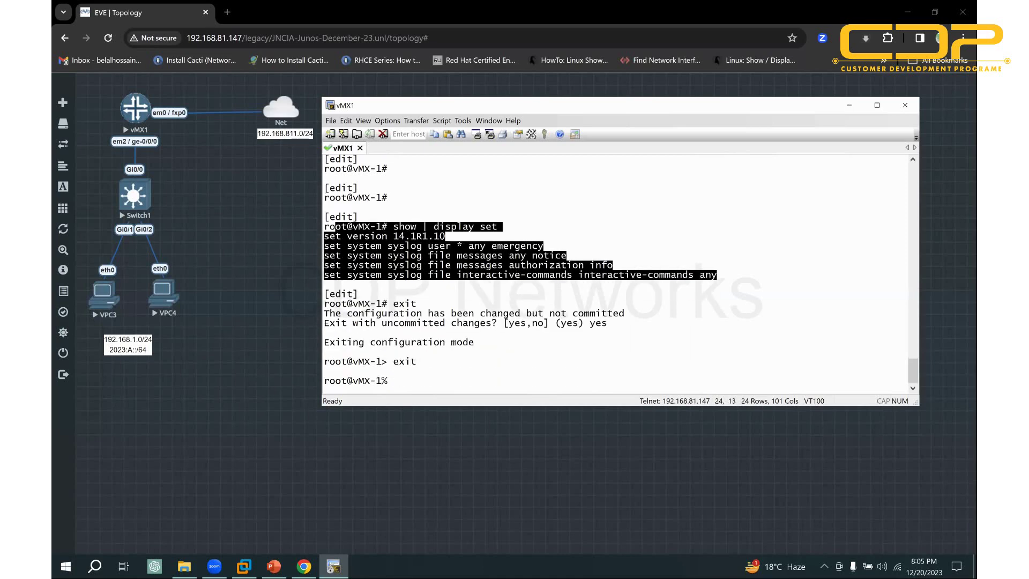
Step: Restart the CLI, re-enter configuration mode, and type commit
{"action": "type", "text": "cli"}
{"action": "key", "text": "Return"}
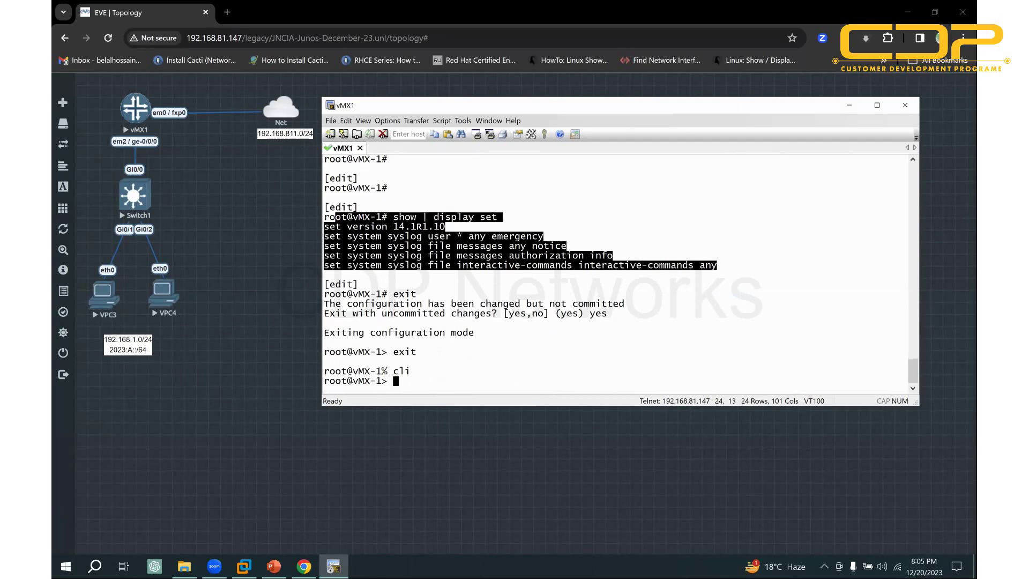
{"action": "type", "text": "configure"}
{"action": "key", "text": "Return"}
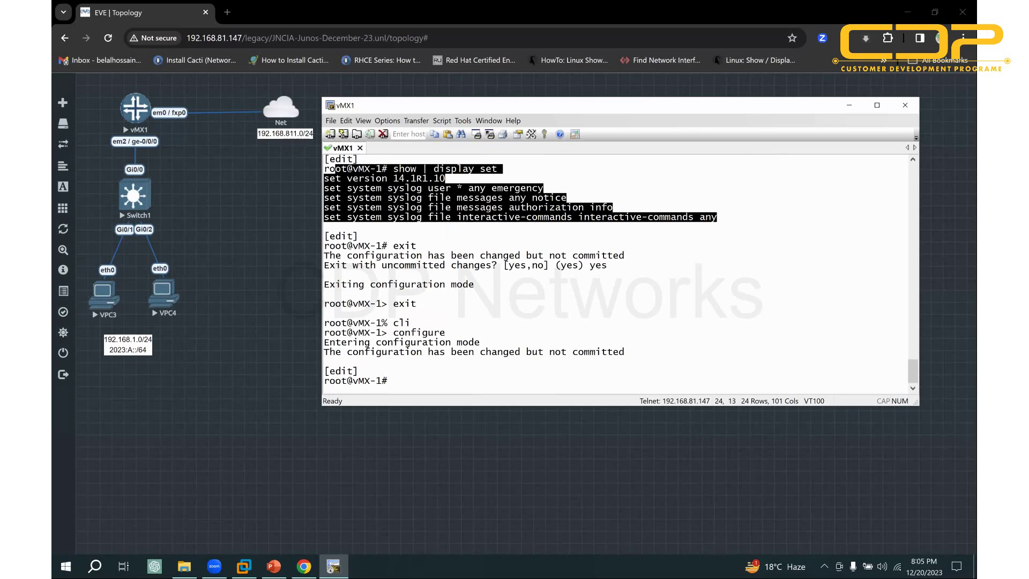
{"action": "key", "text": "Return"}
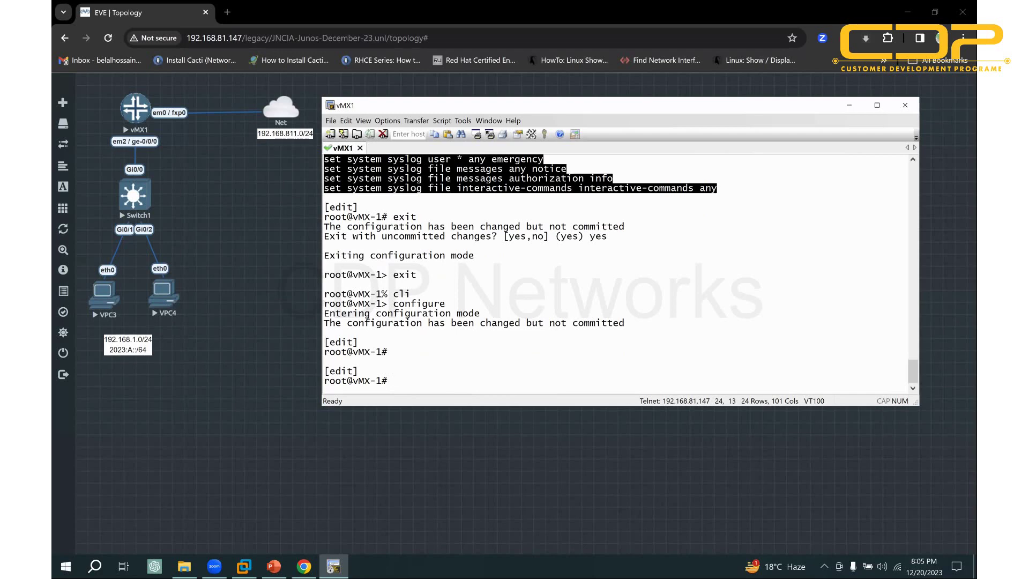
{"action": "type", "text": "commit"}
Step: Submit the commit and highlight the error reporting missing root-authentication under system
{"action": "key", "text": "Return"}
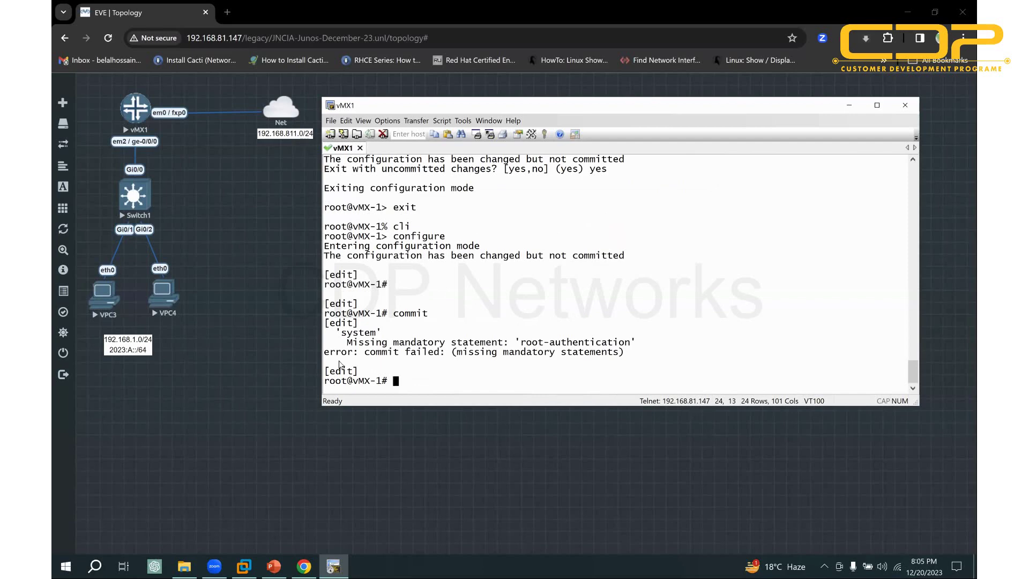
{"action": "left_click_drag", "start_coordinate": [387, 314], "coordinate": [436, 315]}
{"action": "left_click_drag", "start_coordinate": [342, 324], "coordinate": [624, 363]}
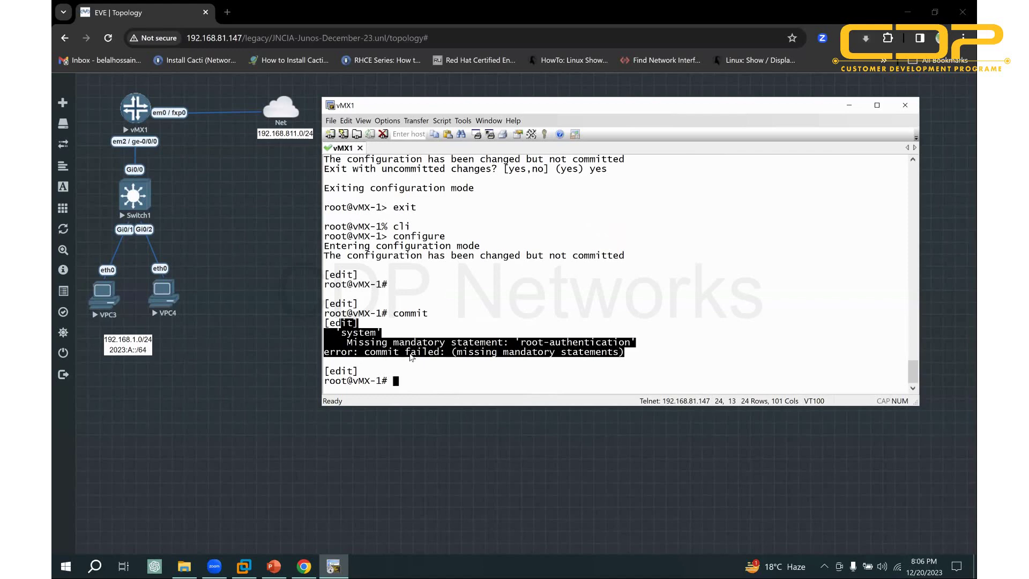
{"action": "left_click", "coordinate": [445, 293]}
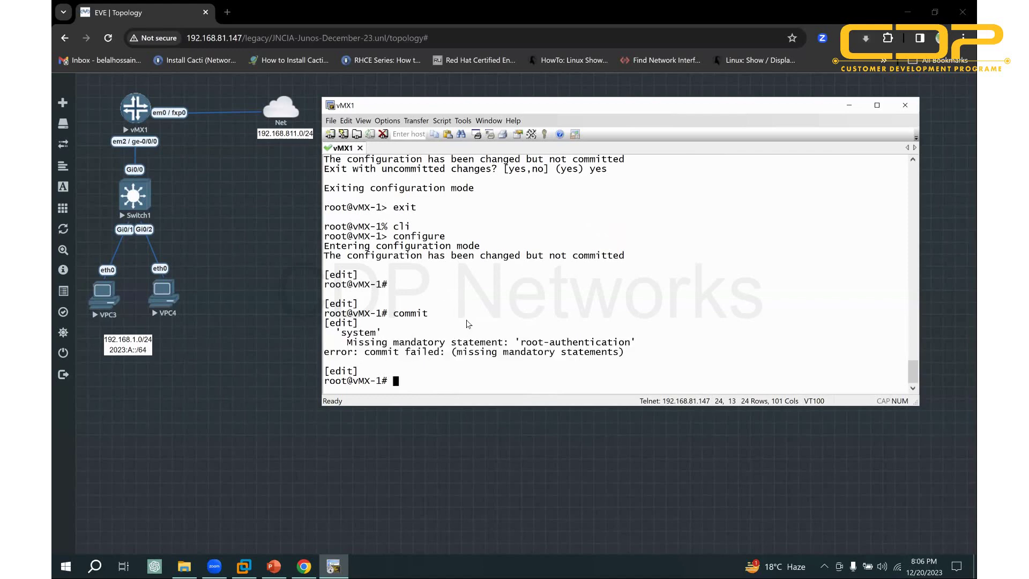
{"action": "left_click_drag", "start_coordinate": [521, 344], "coordinate": [644, 344]}
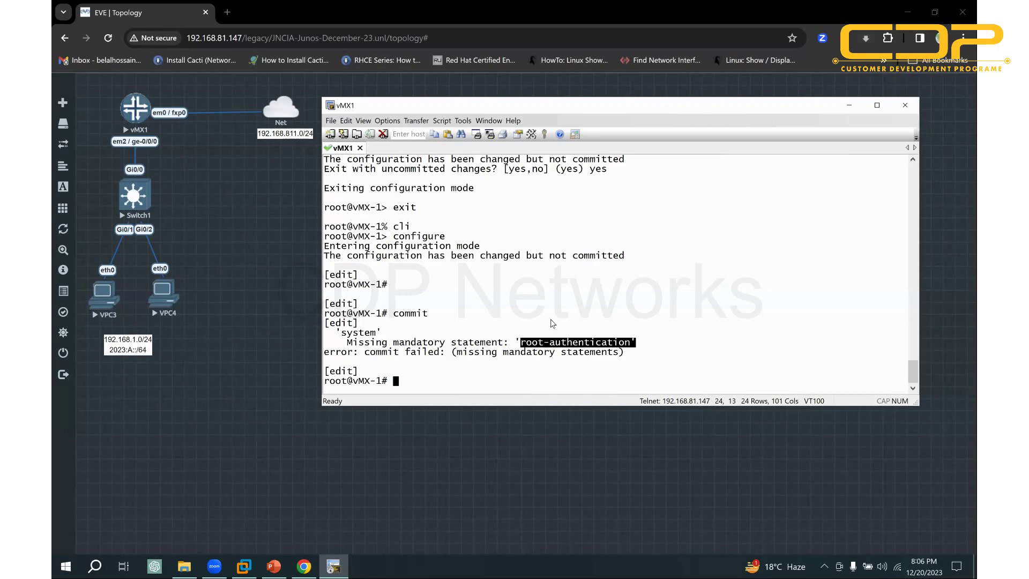
Step: Set a plain-text root password, entered twice, and commit to get 'commit complete'
{"action": "type", "text": "set system root-authentication pl"}
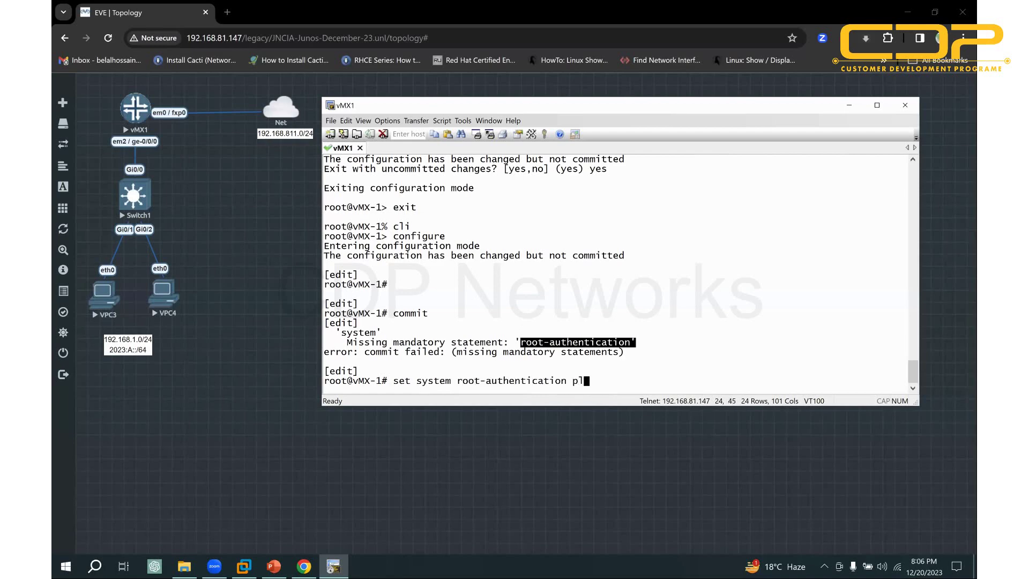
{"action": "type", "text": "ain-text-password"}
{"action": "key", "text": "Return"}
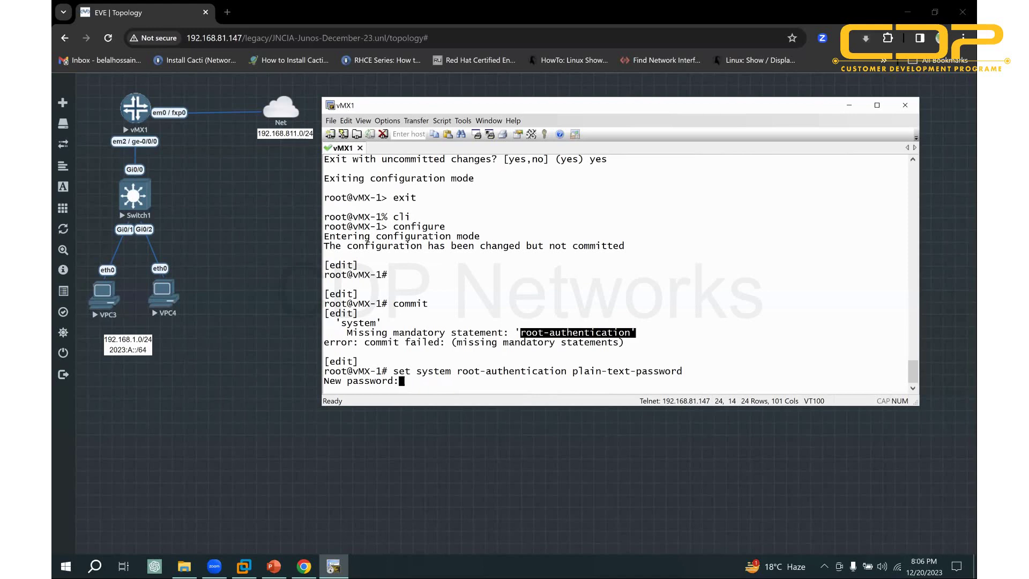
{"action": "key", "text": "Return"}
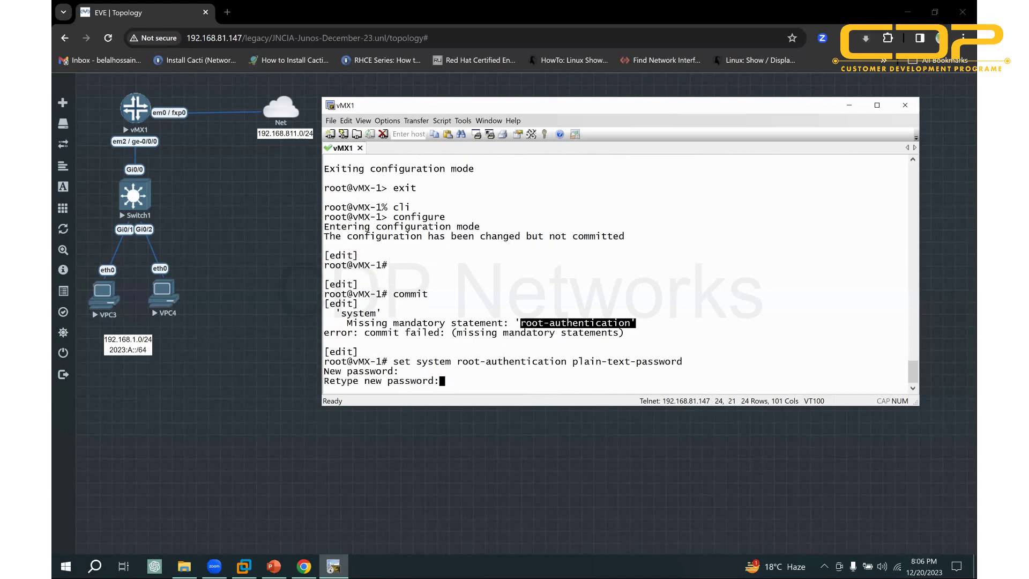
{"action": "key", "text": "Return"}
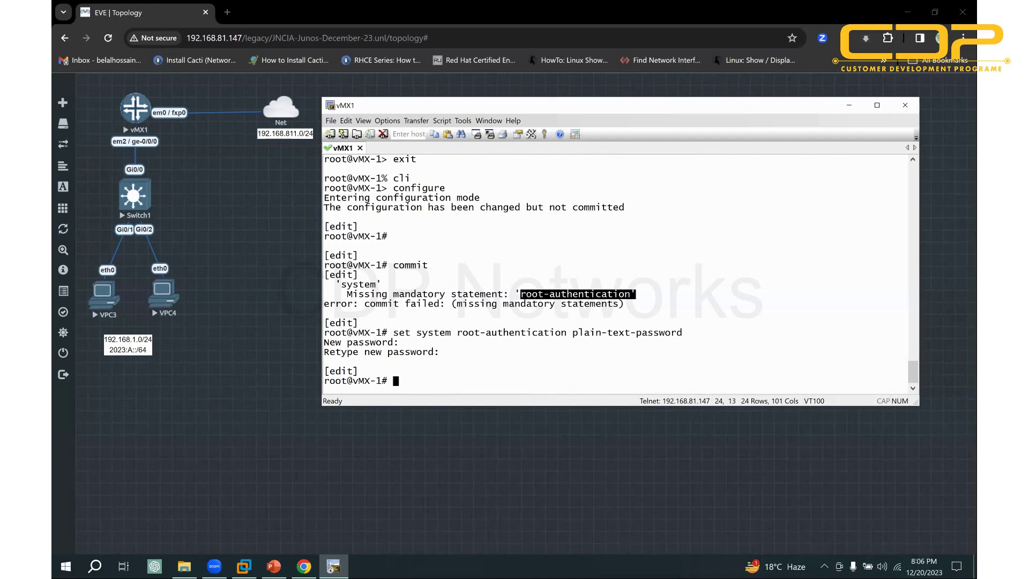
{"action": "type", "text": "commit"}
{"action": "key", "text": "Return"}
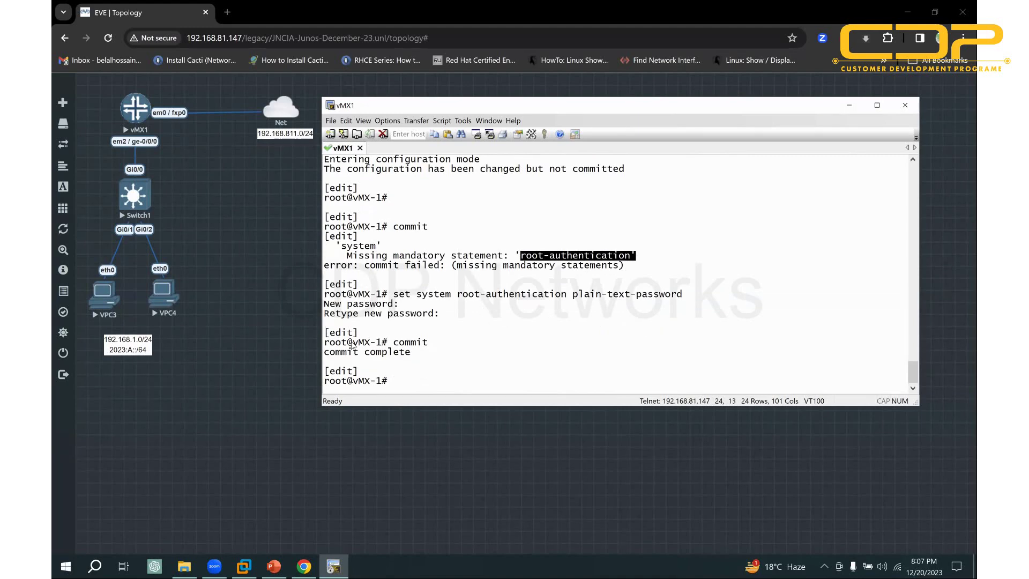
{"action": "left_click_drag", "start_coordinate": [346, 355], "coordinate": [427, 354]}
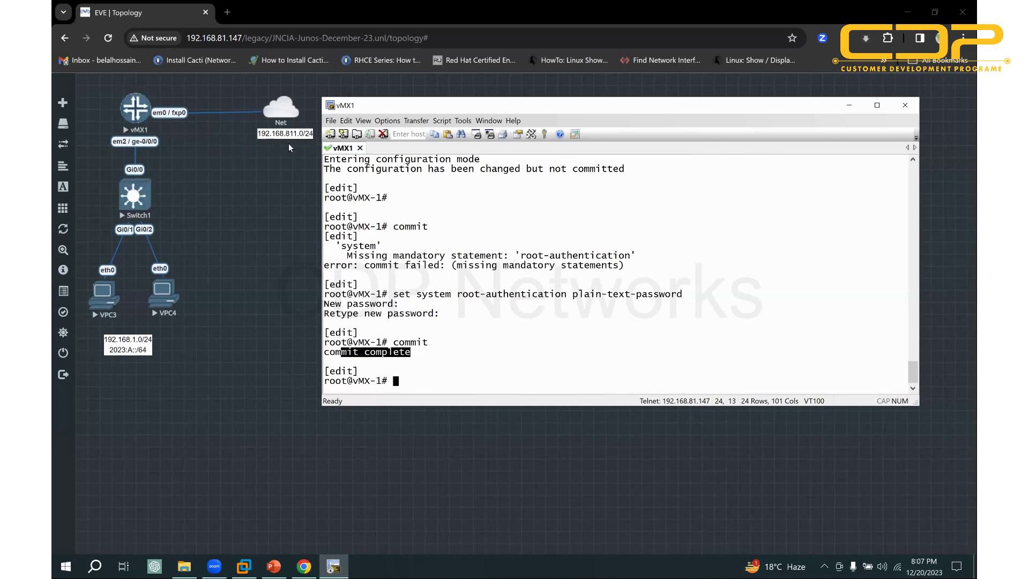
Step: Correct the Net cloud label from 192.168.811.0/24 to 192.168.81.0/24
{"action": "left_click", "coordinate": [317, 146]}
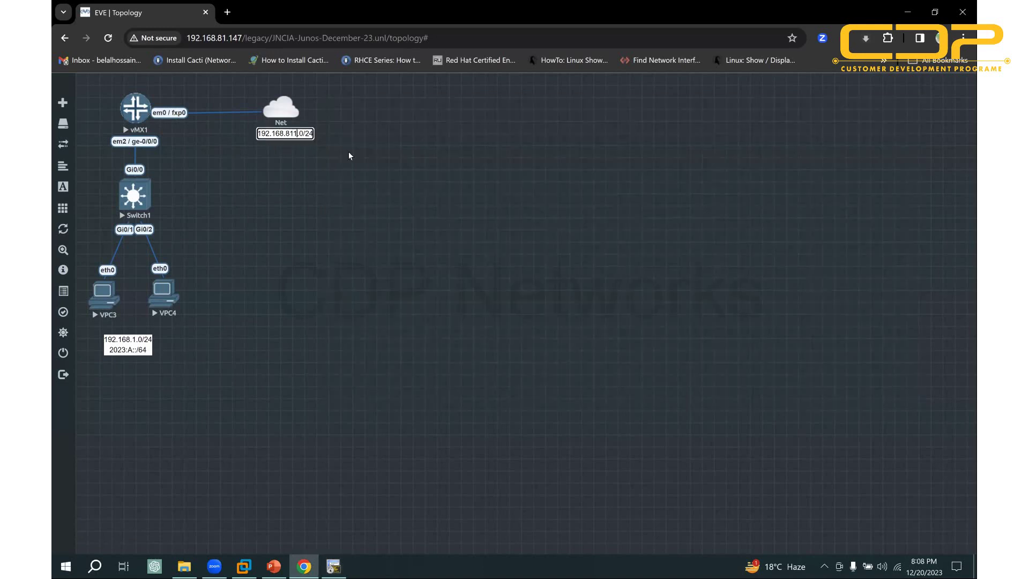
{"action": "key", "text": "BackSpace"}
{"action": "left_click", "coordinate": [294, 157]}
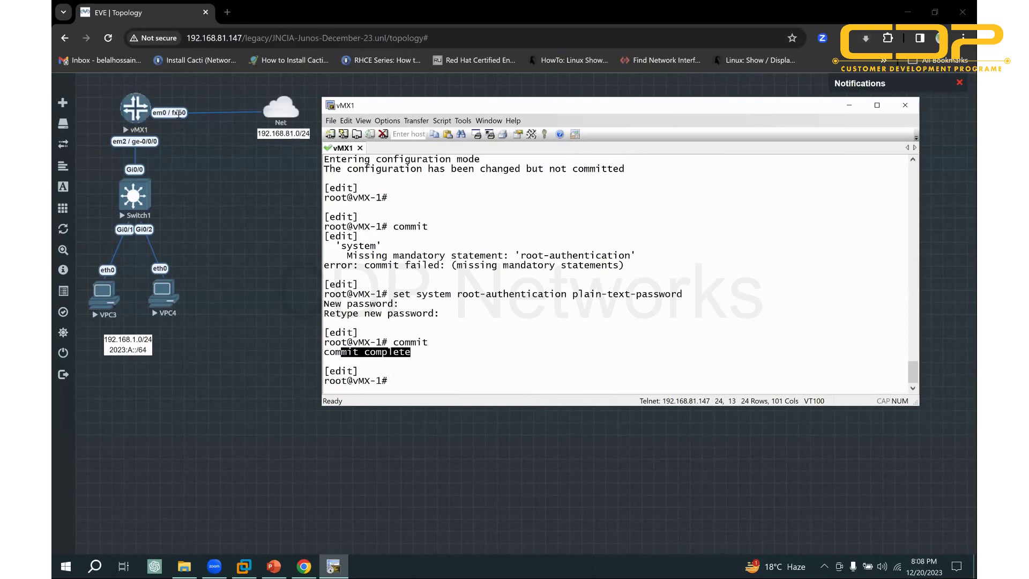
Step: Enter run show interfaces at the config prompt, highlighting the prompt, run and show interfaces
{"action": "left_click", "coordinate": [483, 362]}
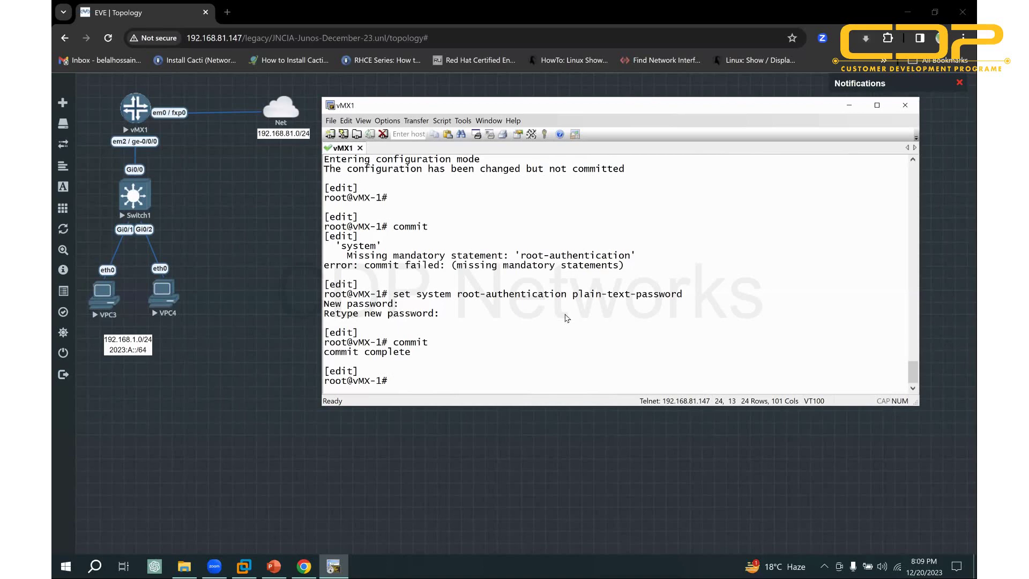
{"action": "type", "text": "run show interfaces"}
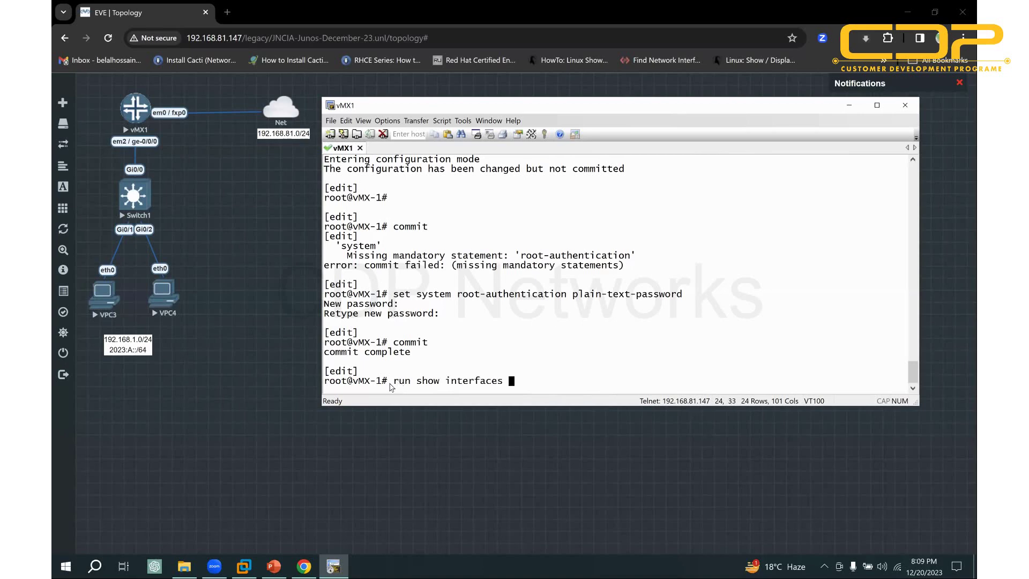
{"action": "left_click_drag", "start_coordinate": [387, 383], "coordinate": [330, 383]}
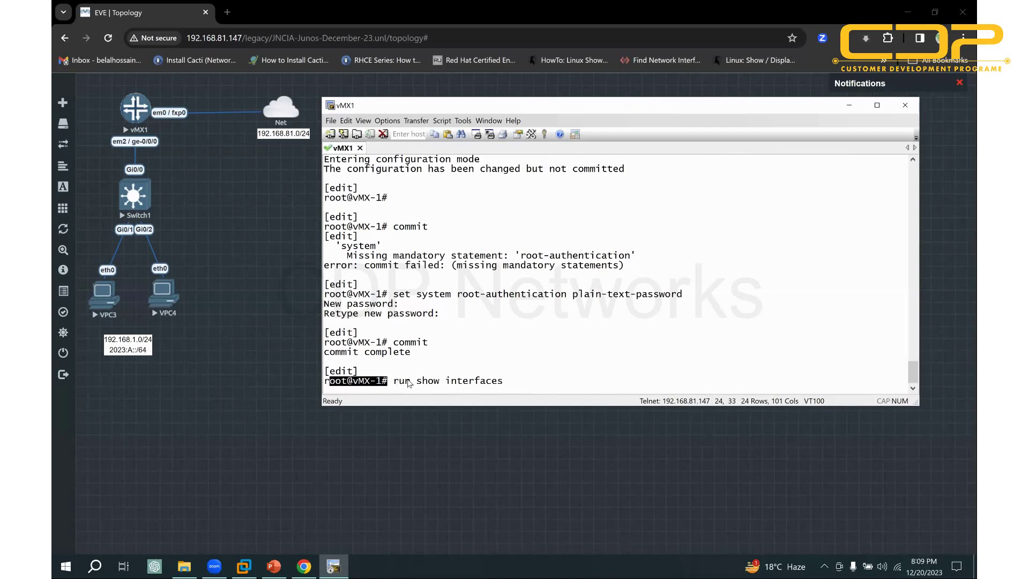
{"action": "left_click_drag", "start_coordinate": [409, 382], "coordinate": [394, 384]}
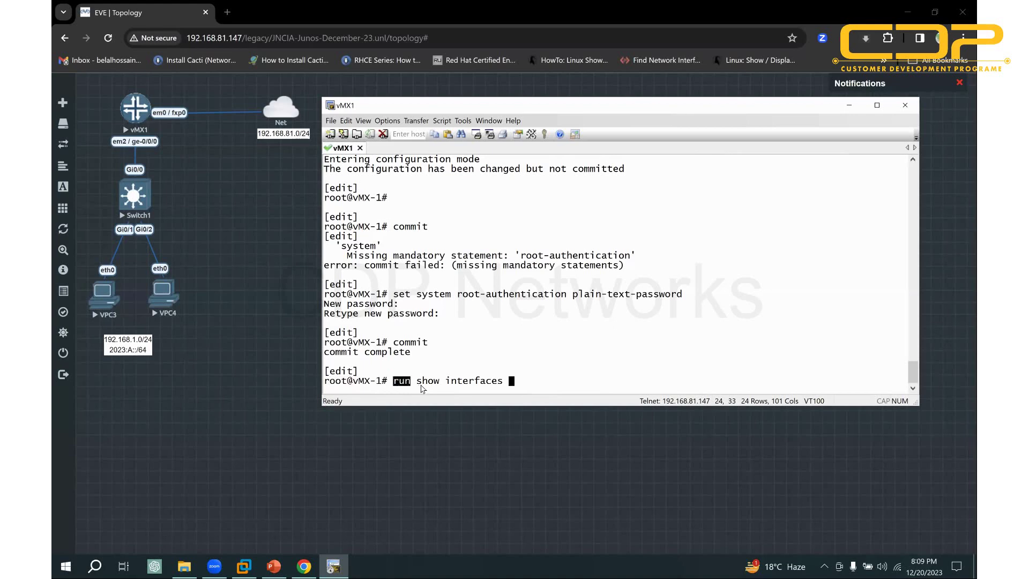
{"action": "left_click_drag", "start_coordinate": [421, 387], "coordinate": [504, 388]}
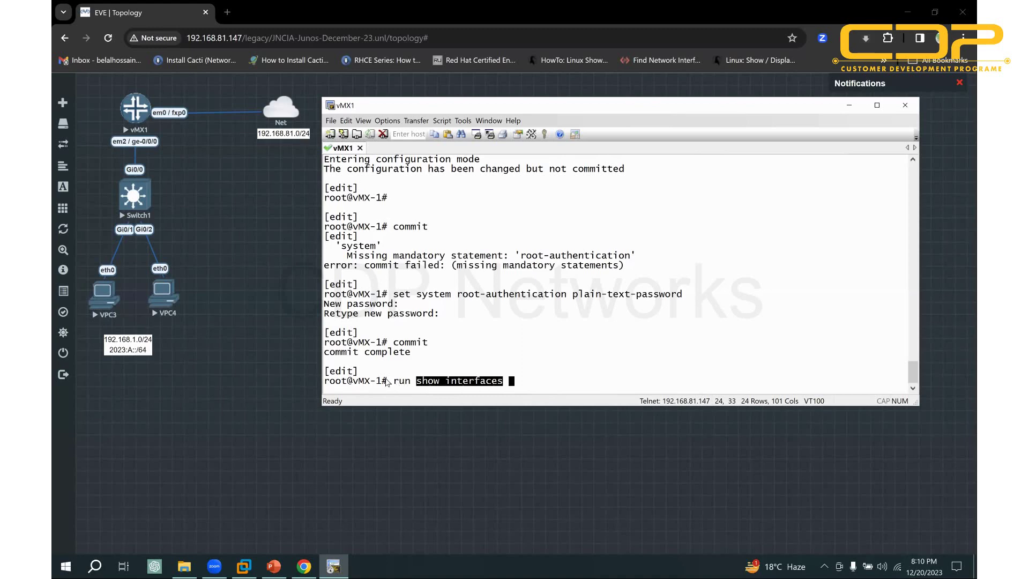
{"action": "left_click_drag", "start_coordinate": [385, 383], "coordinate": [376, 383]}
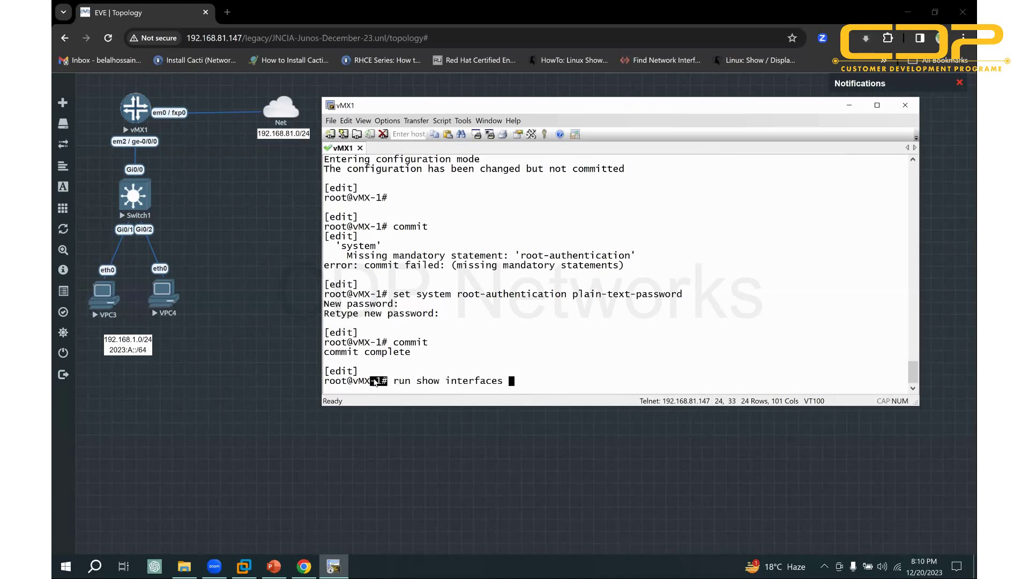
{"action": "left_click", "coordinate": [399, 385]}
{"action": "double_click", "coordinate": [399, 384]}
{"action": "left_click_drag", "start_coordinate": [413, 384], "coordinate": [398, 386]}
{"action": "left_click", "coordinate": [533, 364]}
Step: Complete run show interfaces terse, page through the output, and enlarge the terminal window
{"action": "type", "text": "terse"}
{"action": "key", "text": "ctrl+a"}
{"action": "key", "text": "Return"}
{"action": "key", "text": "space"}
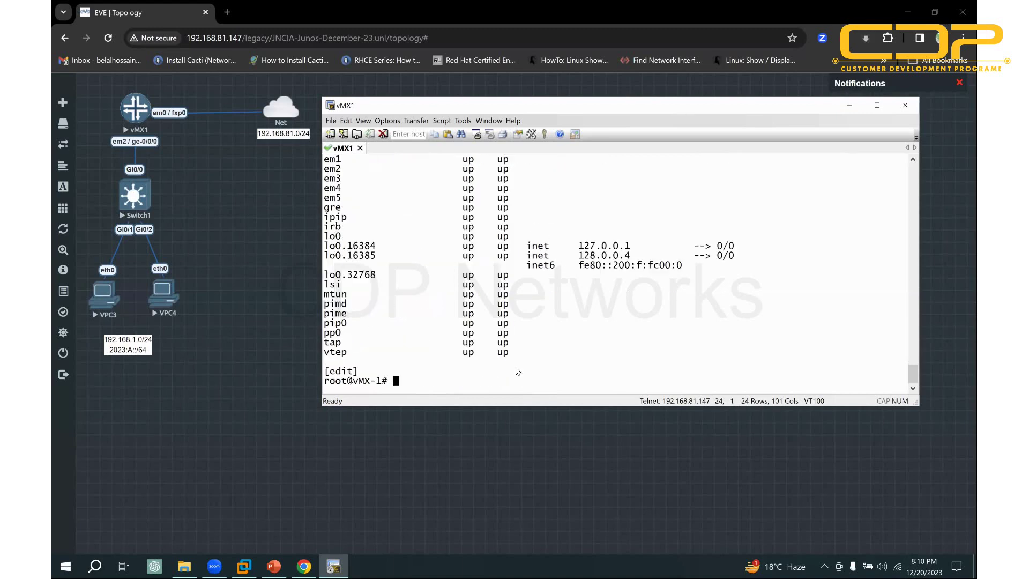
{"action": "scroll", "coordinate": [454, 326], "scroll_direction": "up", "scroll_amount": 4}
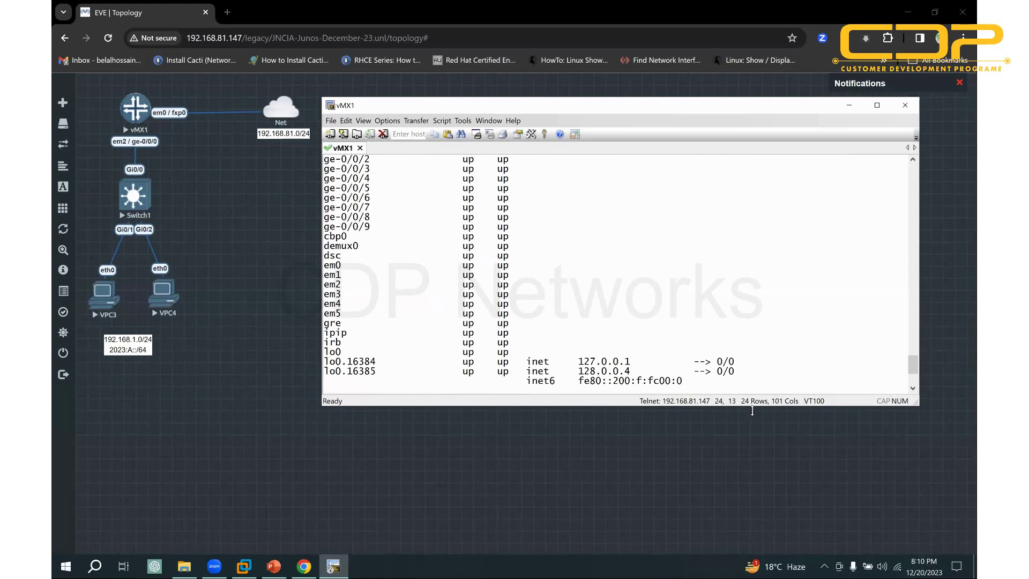
{"action": "left_click_drag", "start_coordinate": [753, 406], "coordinate": [747, 501]}
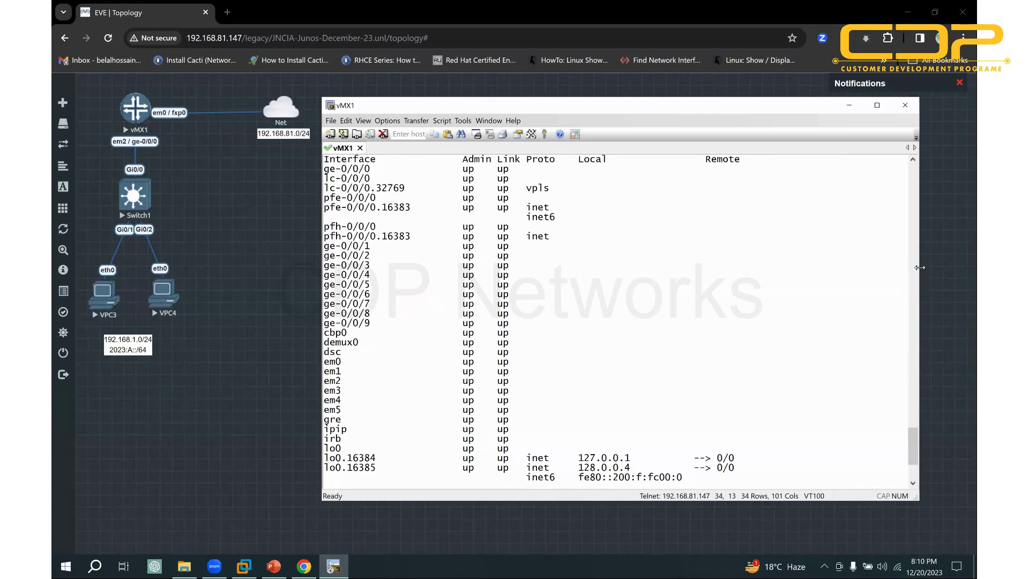
{"action": "left_click_drag", "start_coordinate": [920, 267], "coordinate": [910, 268]}
{"action": "scroll", "coordinate": [341, 254], "scroll_direction": "up", "scroll_amount": 2}
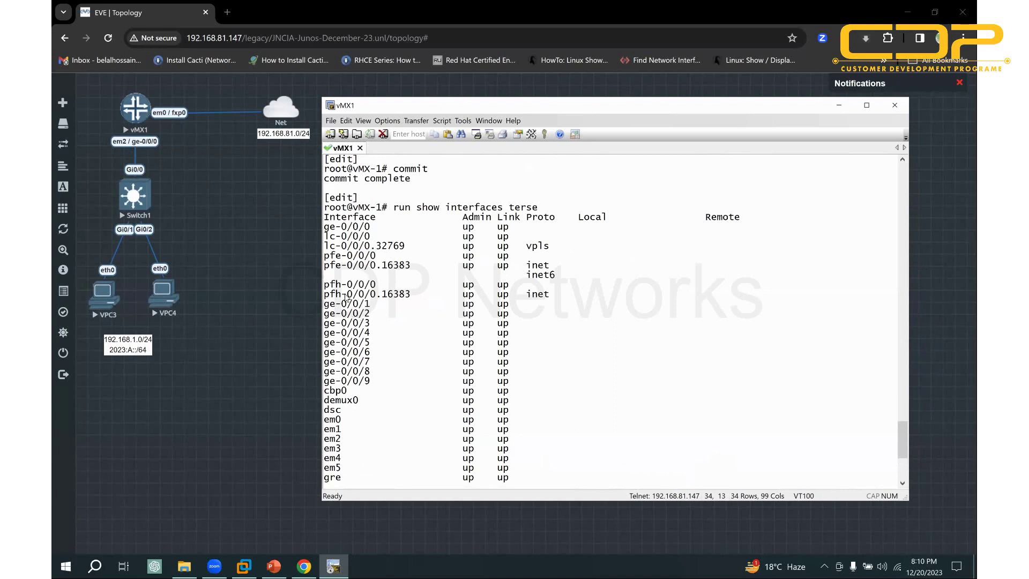
{"action": "left_click_drag", "start_coordinate": [326, 227], "coordinate": [372, 228]}
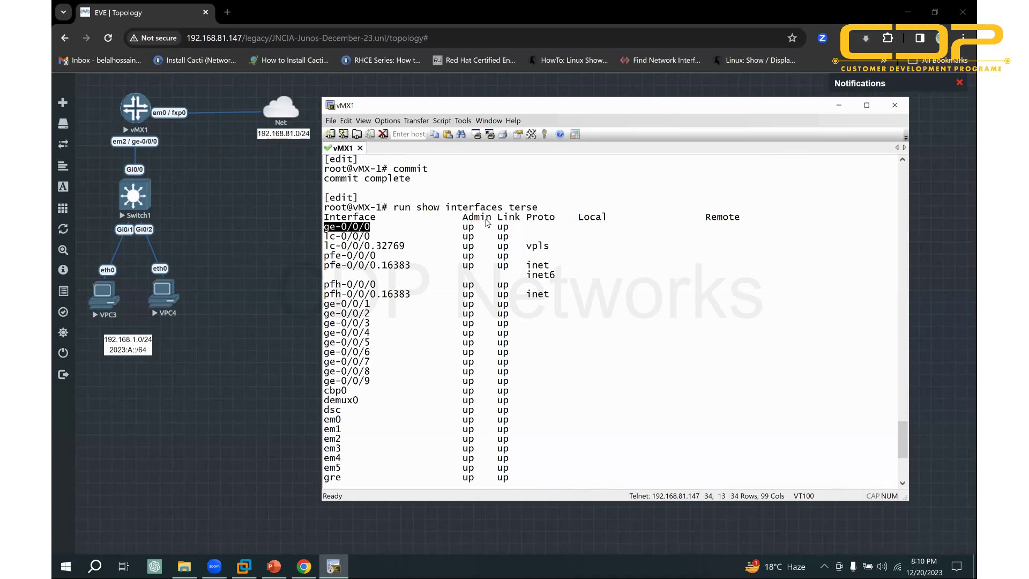
{"action": "left_click_drag", "start_coordinate": [463, 225], "coordinate": [508, 227]}
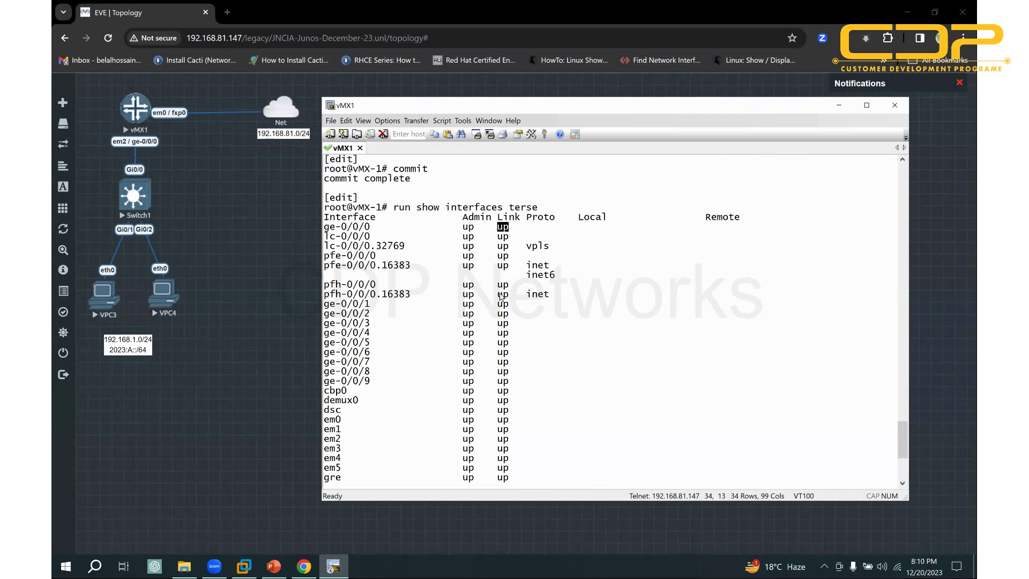
{"action": "scroll", "coordinate": [500, 296], "scroll_direction": "down", "scroll_amount": 4}
{"action": "scroll", "coordinate": [501, 296], "scroll_direction": "down", "scroll_amount": 2}
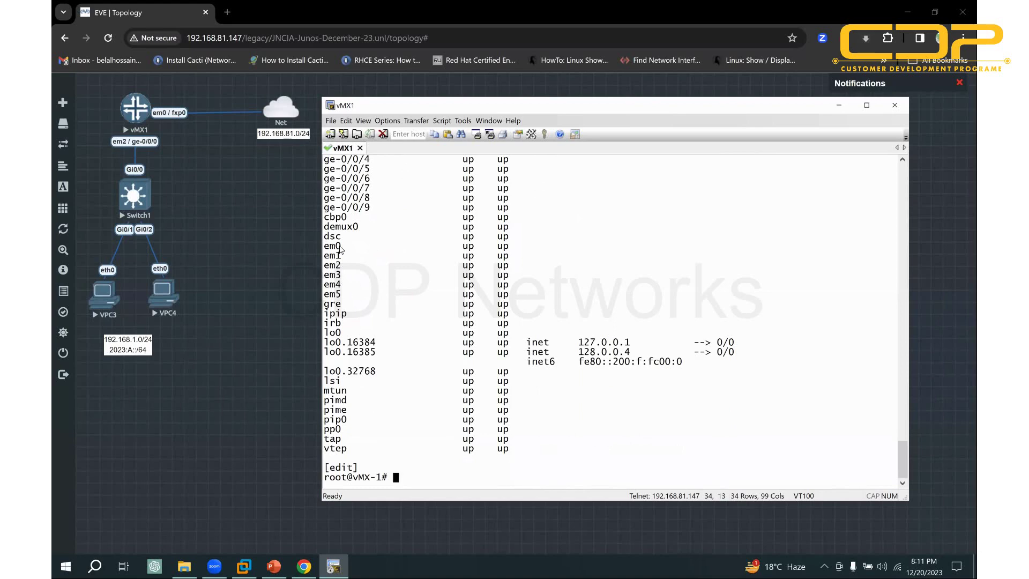
{"action": "left_click_drag", "start_coordinate": [335, 251], "coordinate": [353, 296]}
{"action": "scroll", "coordinate": [352, 297], "scroll_direction": "up", "scroll_amount": 2}
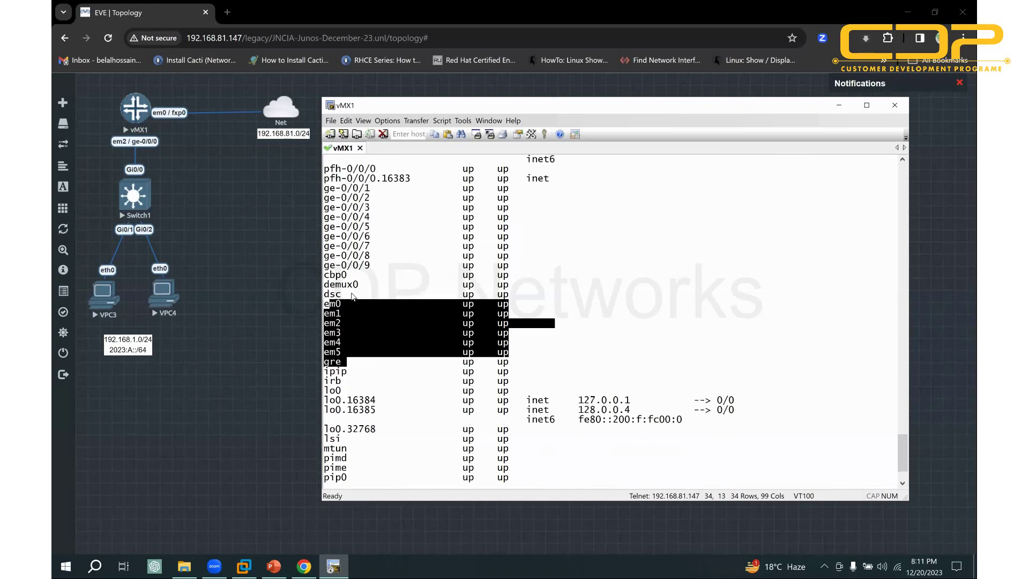
{"action": "scroll", "coordinate": [349, 194], "scroll_direction": "up", "scroll_amount": 3}
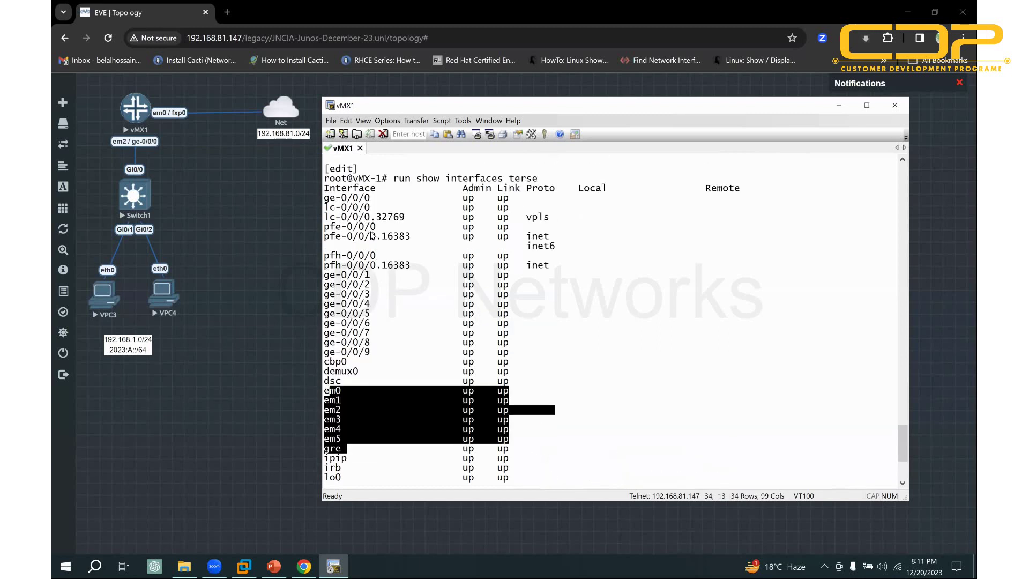
{"action": "left_click_drag", "start_coordinate": [347, 188], "coordinate": [400, 361]}
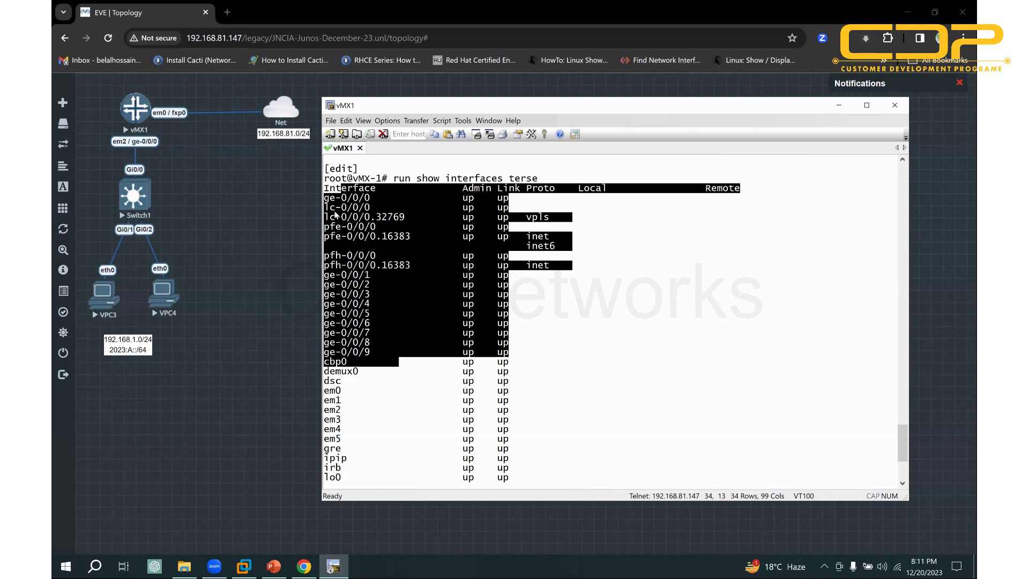
{"action": "scroll", "coordinate": [364, 227], "scroll_direction": "down", "scroll_amount": 2}
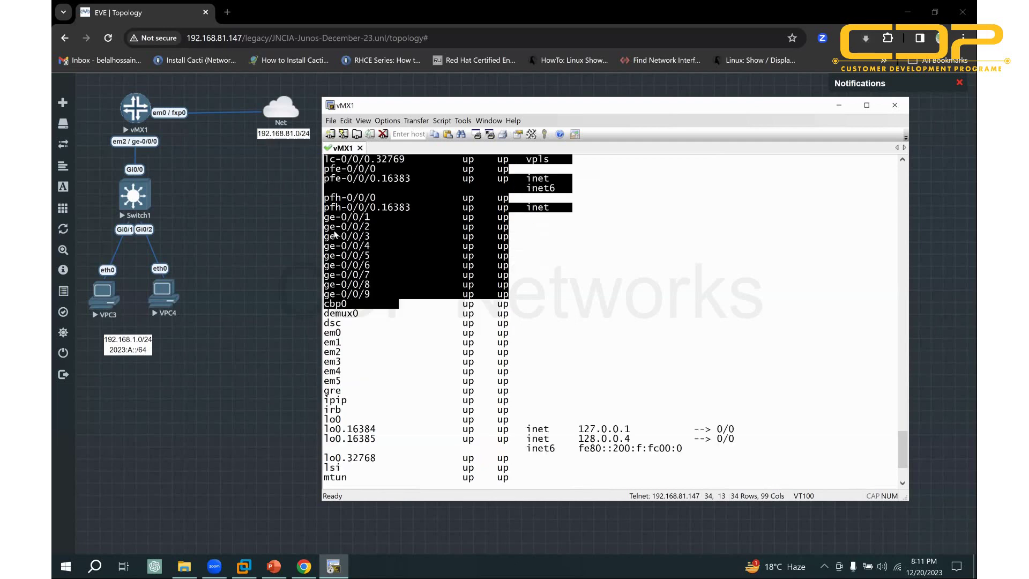
{"action": "scroll", "coordinate": [345, 248], "scroll_direction": "down", "scroll_amount": 2}
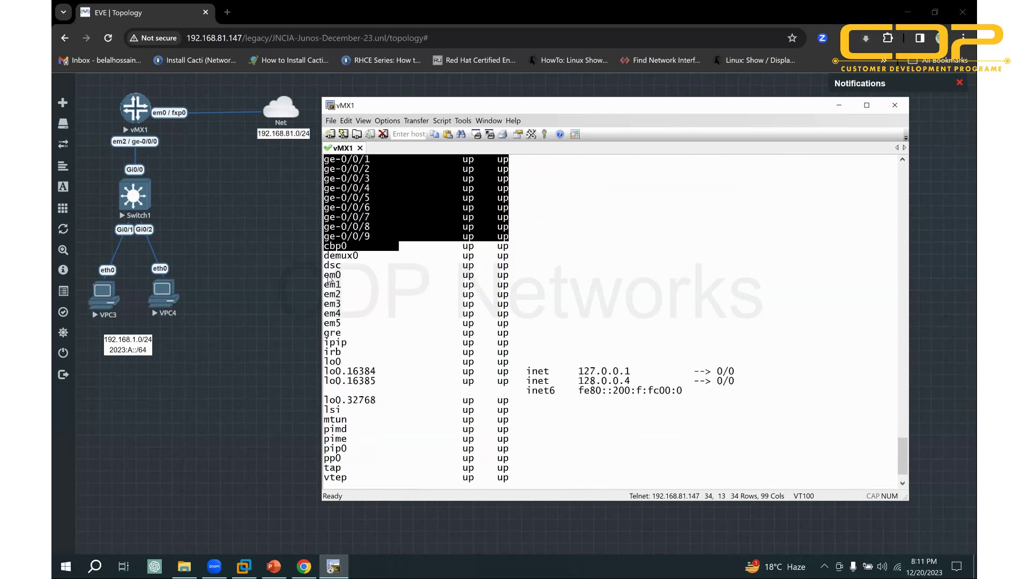
{"action": "left_click_drag", "start_coordinate": [325, 276], "coordinate": [536, 279]}
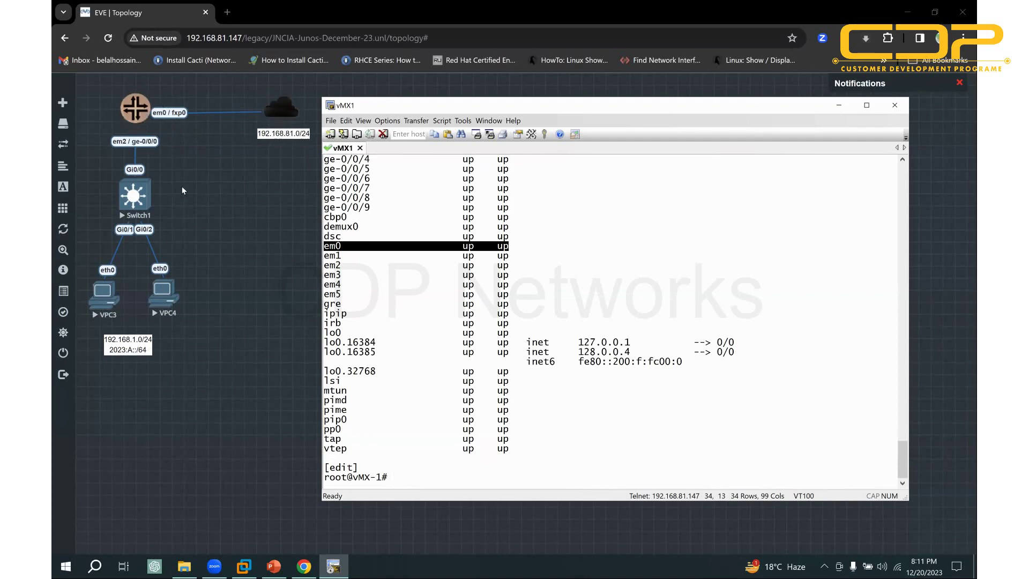
{"action": "left_click", "coordinate": [582, 327]}
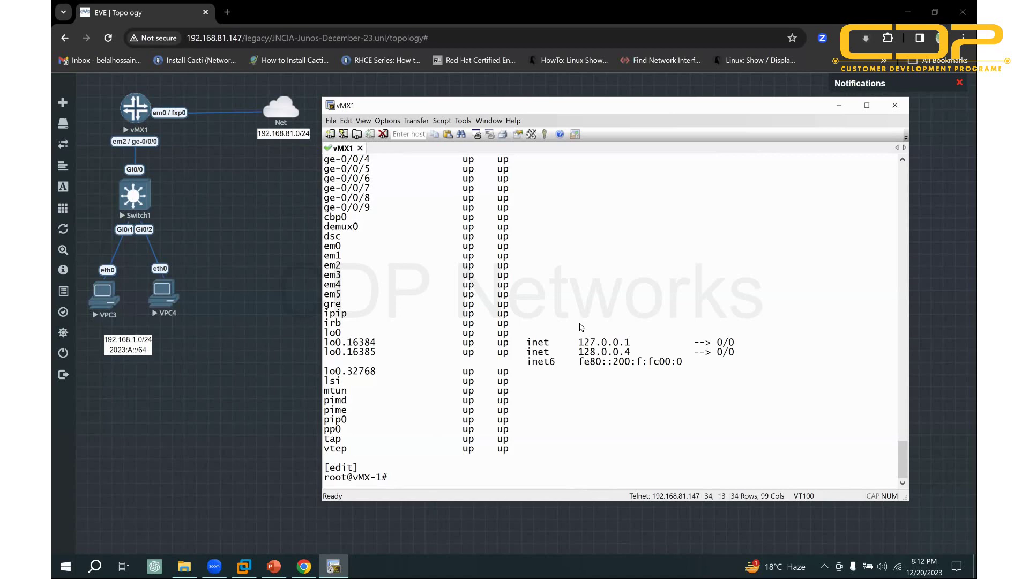
Step: Build set interfaces em0 unit 0 family, listing ? help at each completion level
{"action": "type", "text": "set"}
{"action": "type", "text": "in"}
{"action": "key", "text": "Tab"}
{"action": "double_click", "coordinate": [337, 248]}
{"action": "type", "text": "em0"}
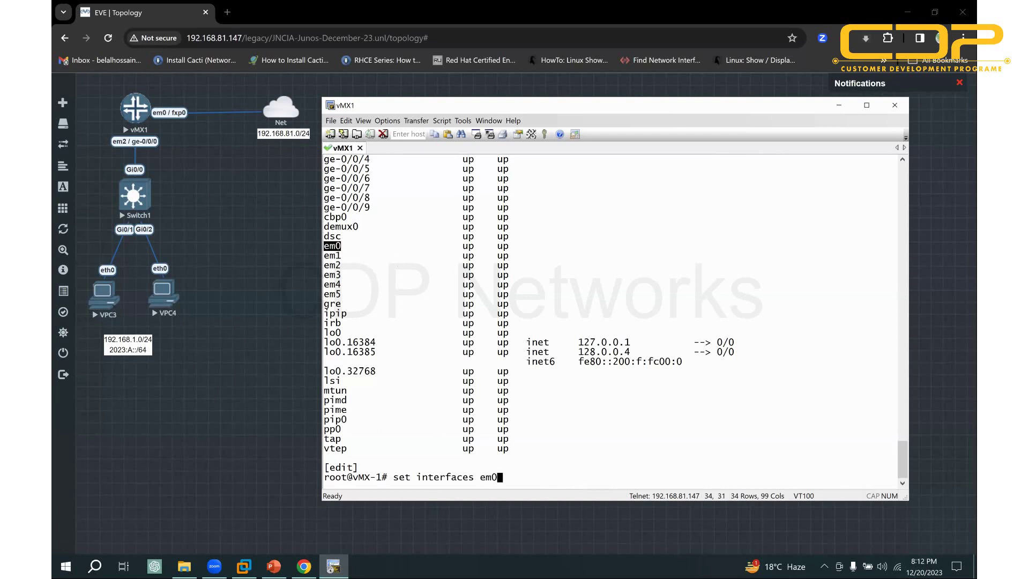
{"action": "type", "text": " /"}
{"action": "key", "text": "BackSpace"}
{"action": "type", "text": "?"}
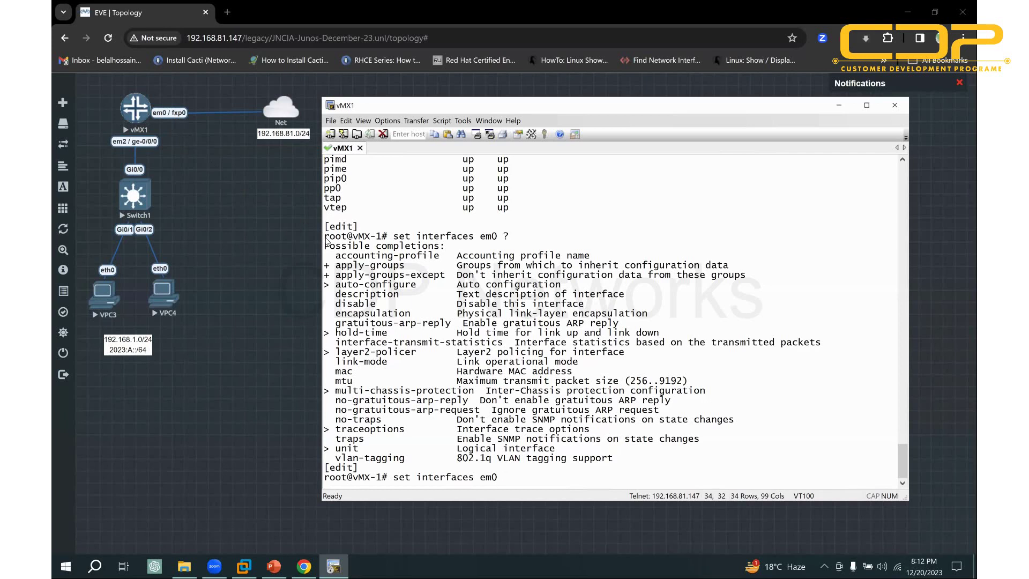
{"action": "type", "text": "unit ?"}
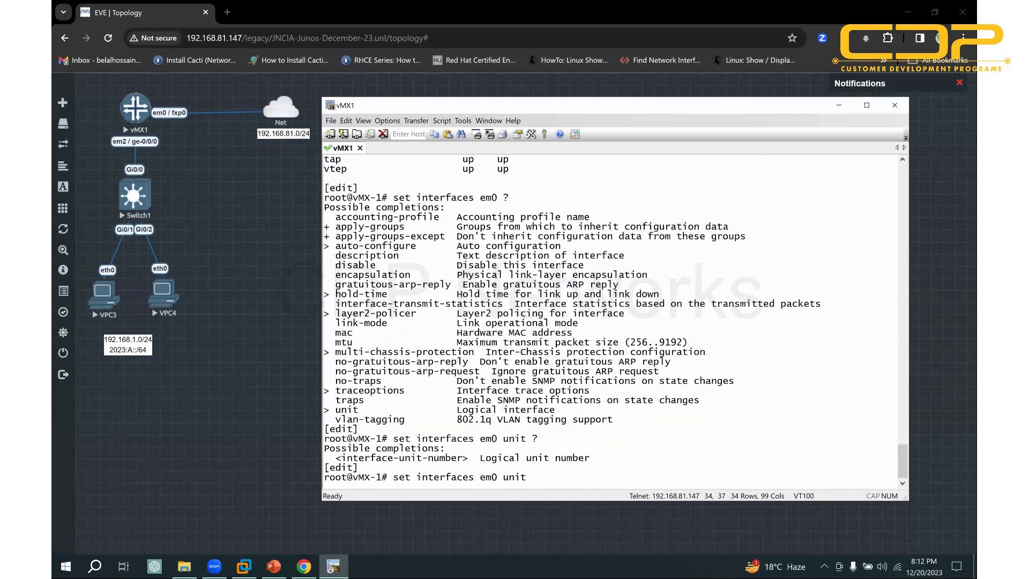
{"action": "type", "text": "0 "}
{"action": "type", "text": "?"}
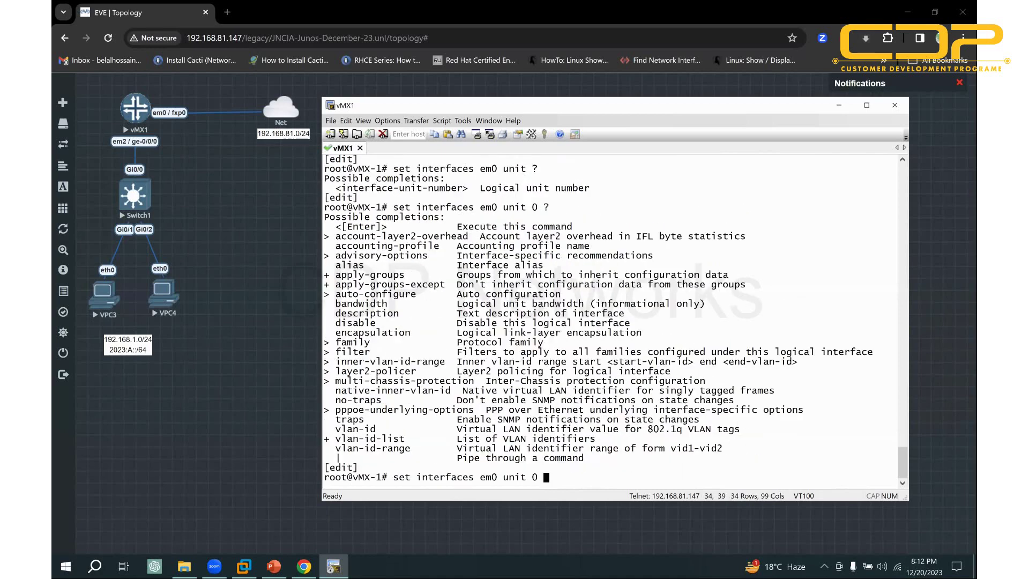
{"action": "type", "text": "family ?"}
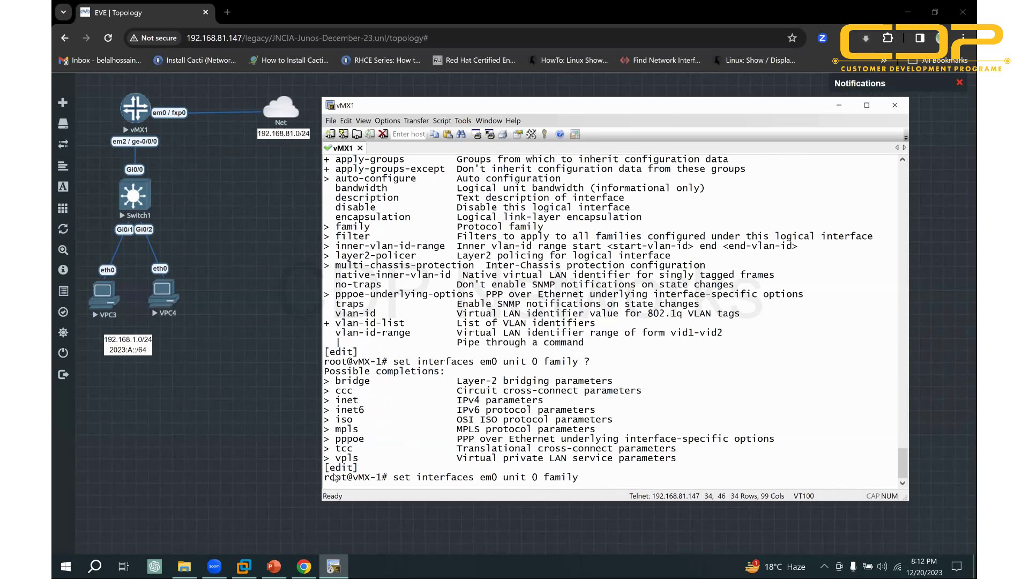
Step: Check the inet family and address completion help for em0 unit 0
{"action": "double_click", "coordinate": [358, 404]}
{"action": "left_click_drag", "start_coordinate": [459, 402], "coordinate": [550, 405]}
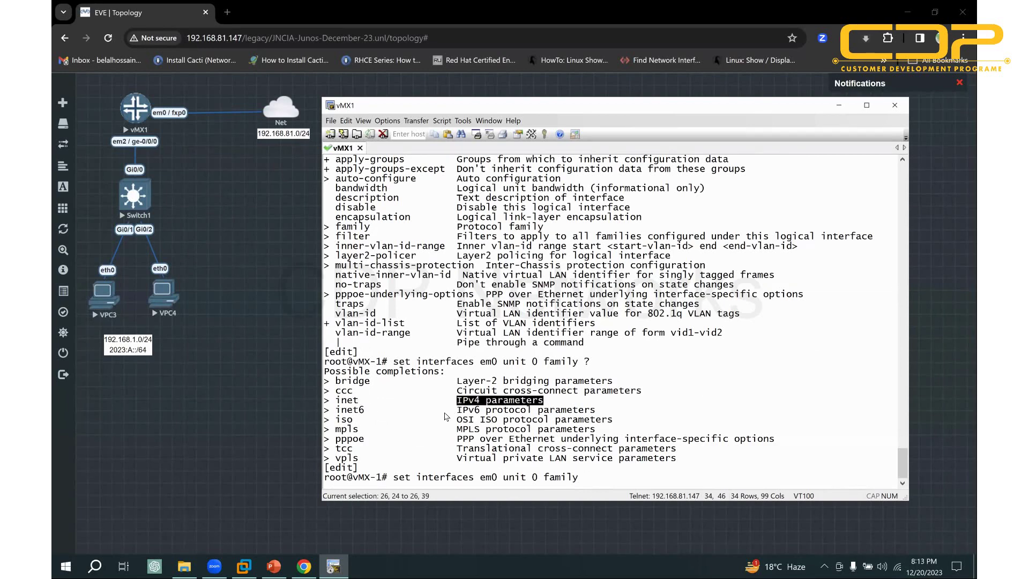
{"action": "double_click", "coordinate": [347, 400]}
{"action": "type", "text": "inet ?"}
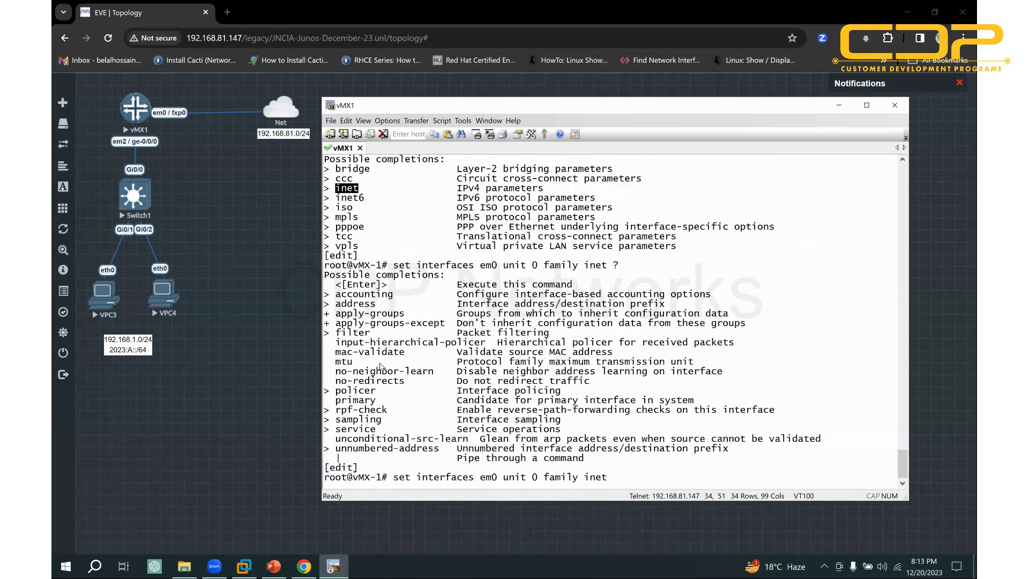
{"action": "double_click", "coordinate": [354, 304]}
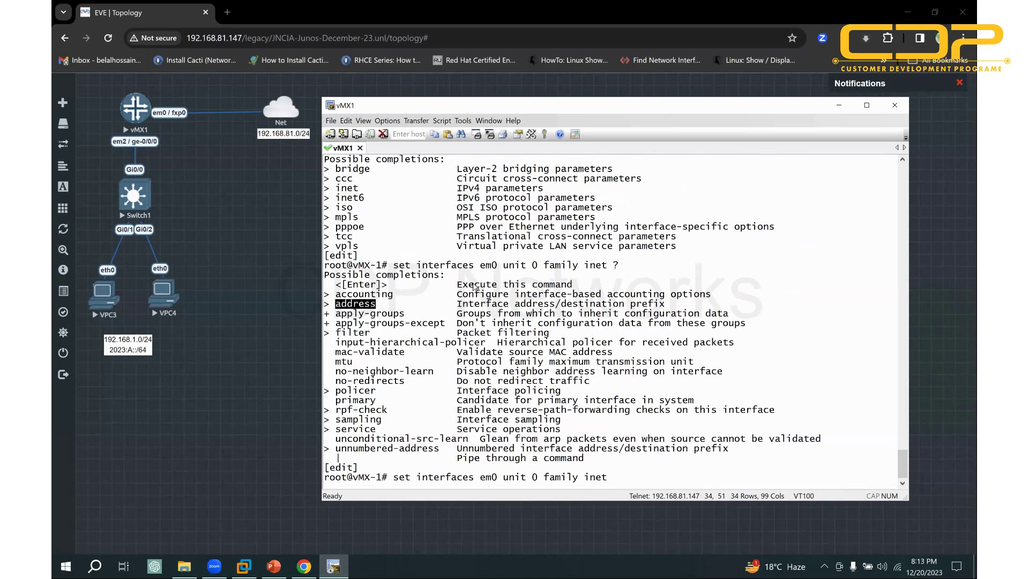
{"action": "type", "text": "address ?"}
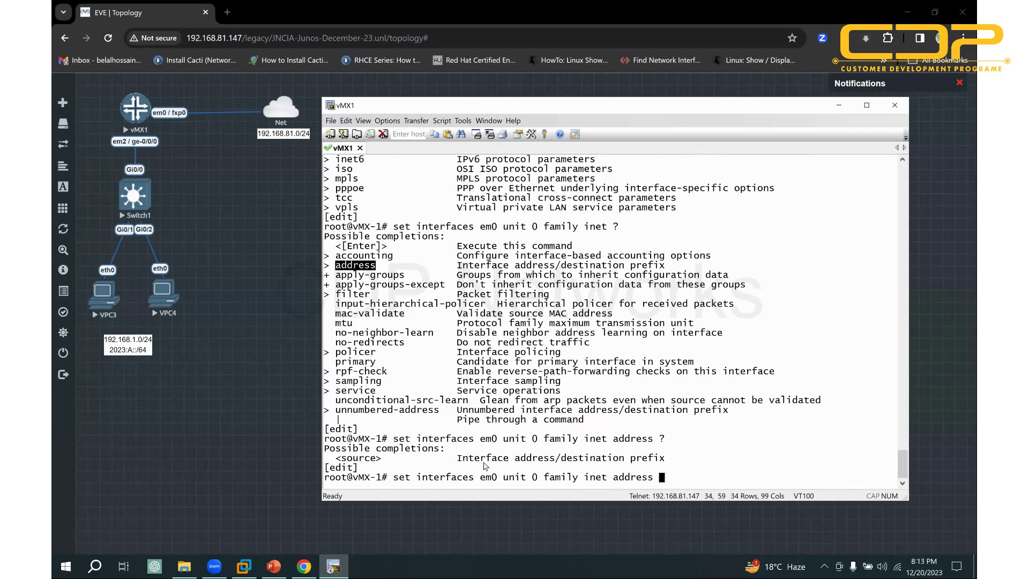
Step: Set em0 unit 0 inet address 192.168.81.200/24 and commit the configuration
{"action": "left_click_drag", "start_coordinate": [470, 462], "coordinate": [665, 459]}
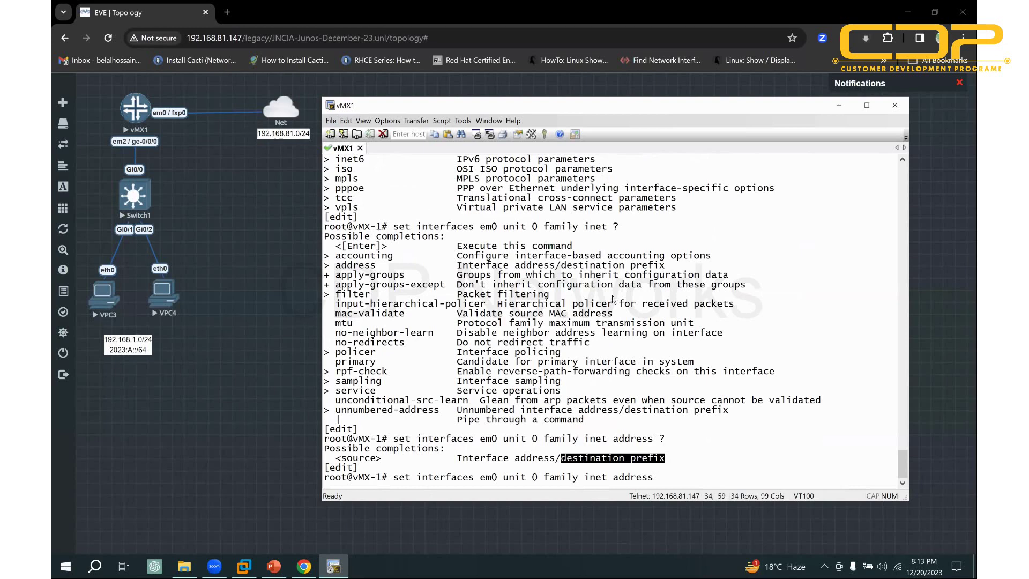
{"action": "type", "text": "192.168.81.200/244"}
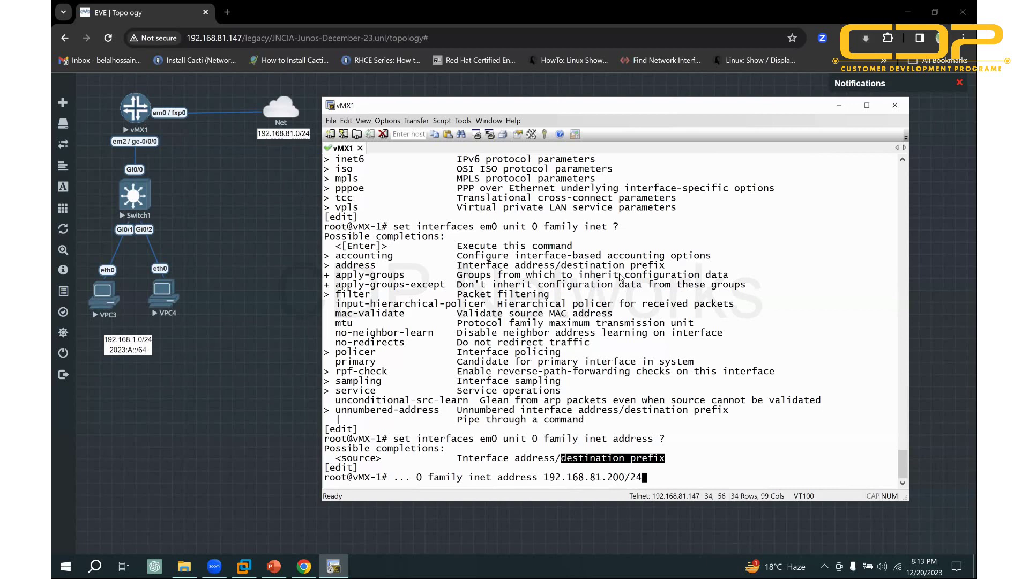
{"action": "key", "text": "Return"}
{"action": "type", "text": "commit"}
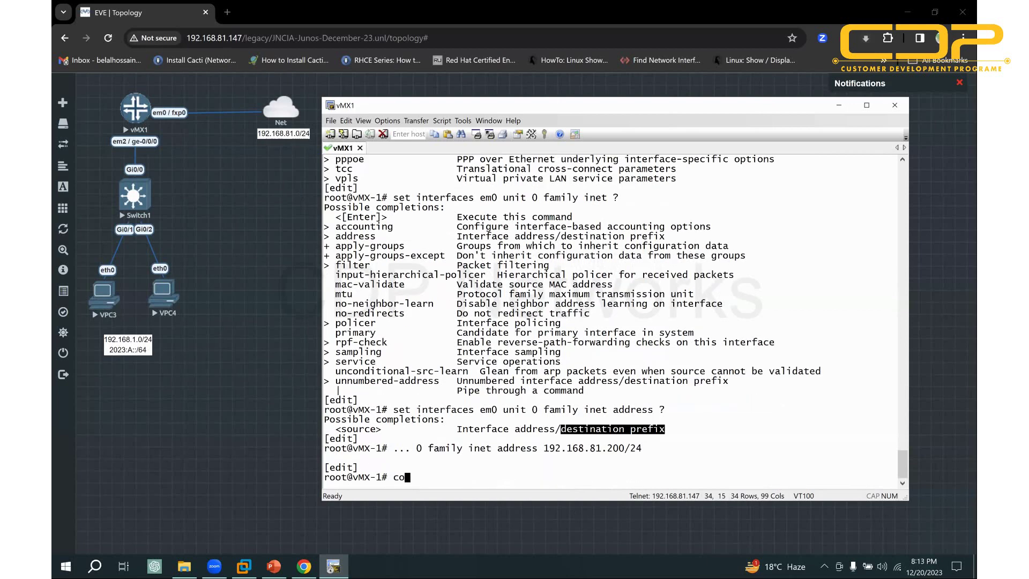
{"action": "key", "text": "Return"}
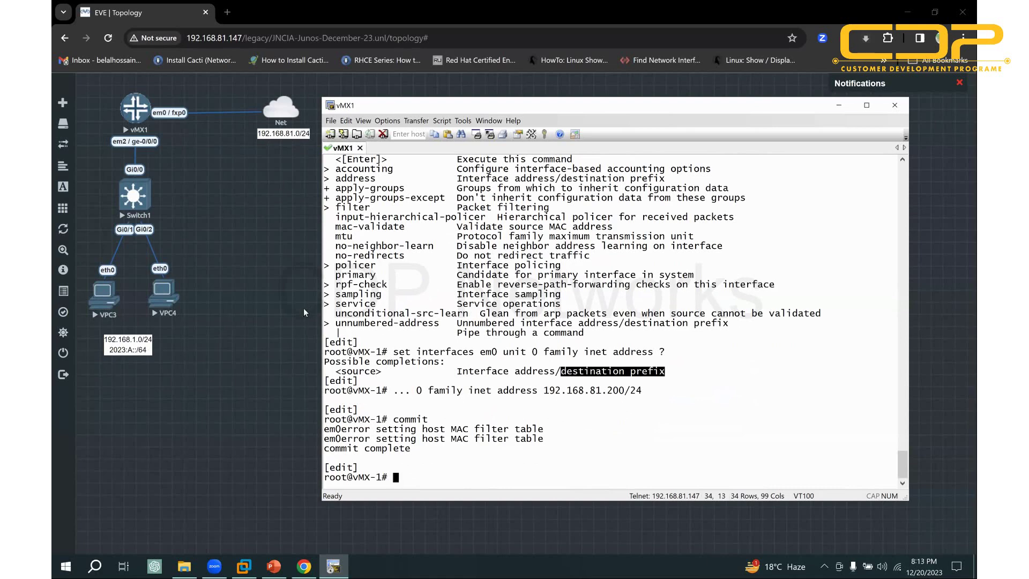
Step: Open Command Prompt with the cmd search and ping 192.168.81.200
{"action": "left_click", "coordinate": [285, 332]}
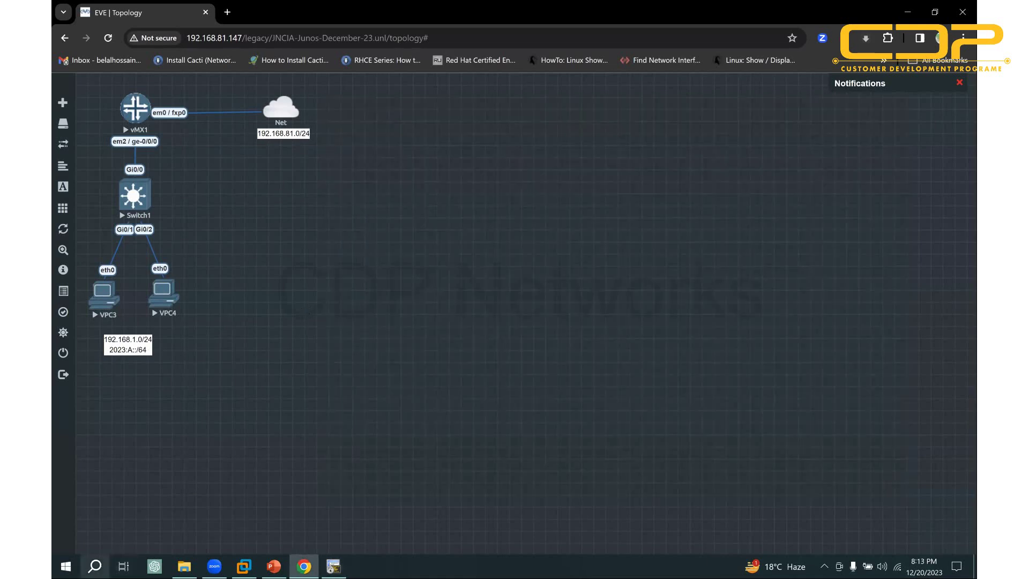
{"action": "key", "text": "super+s"}
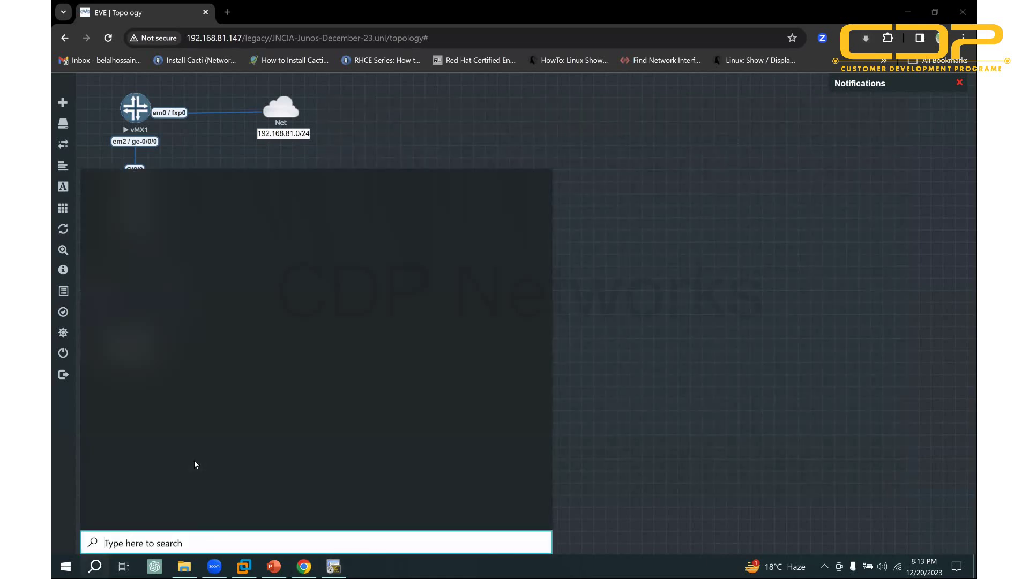
{"action": "type", "text": "cmd"}
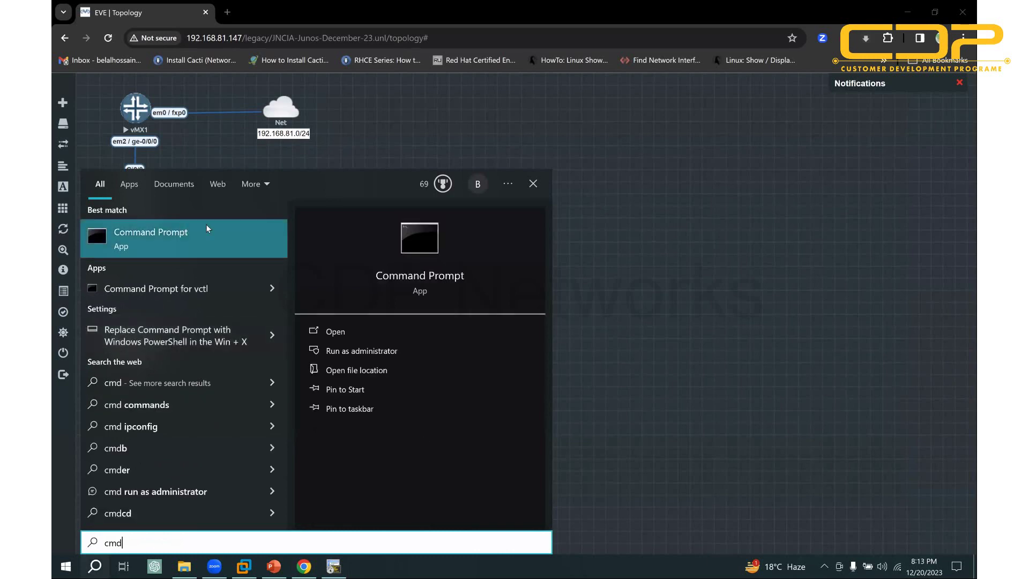
{"action": "left_click", "coordinate": [205, 224]}
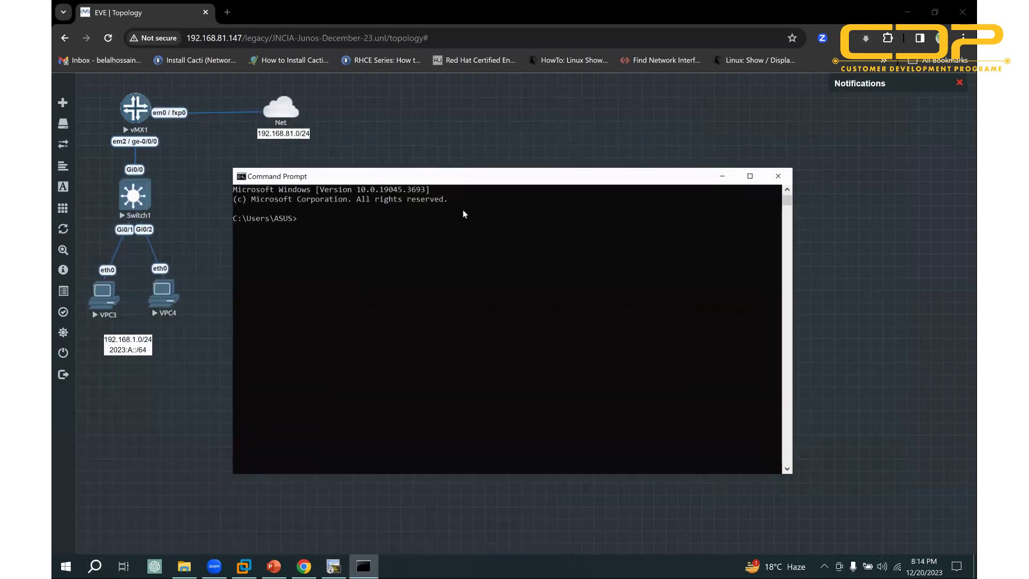
{"action": "type", "text": "ping 1"}
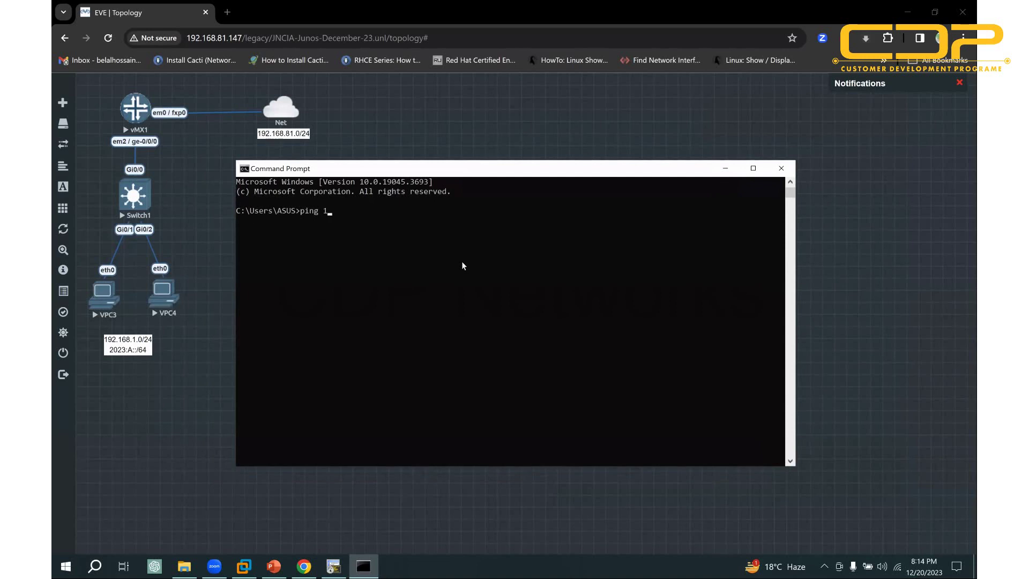
{"action": "type", "text": "92.168.81.200"}
{"action": "key", "text": "Return"}
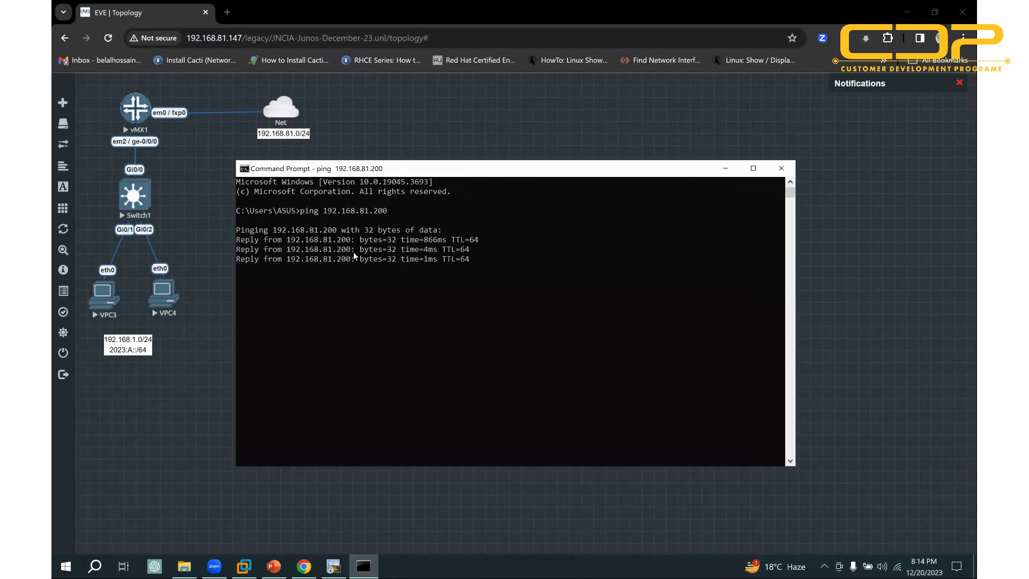
Step: Highlight the four replies from 192.168.81.200 and bring up Network & Internet settings
{"action": "left_click_drag", "start_coordinate": [333, 250], "coordinate": [421, 277]}
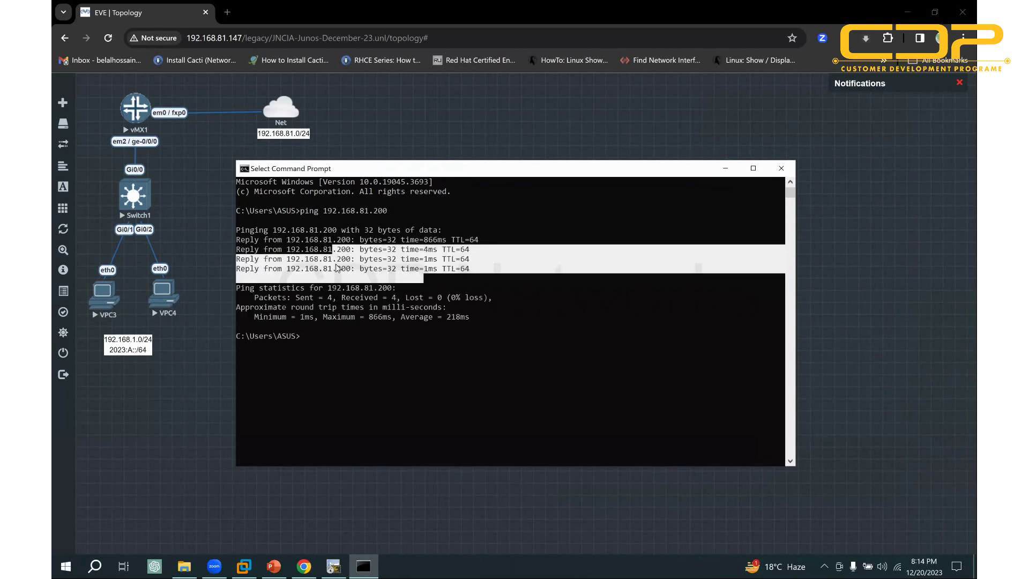
{"action": "left_click_drag", "start_coordinate": [321, 241], "coordinate": [485, 278]}
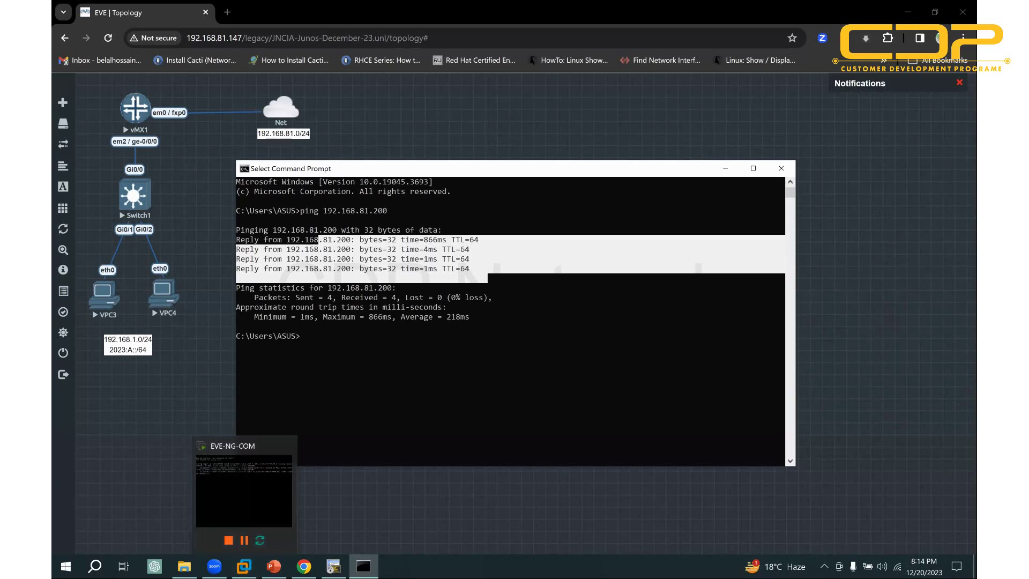
{"action": "left_click", "coordinate": [900, 535]}
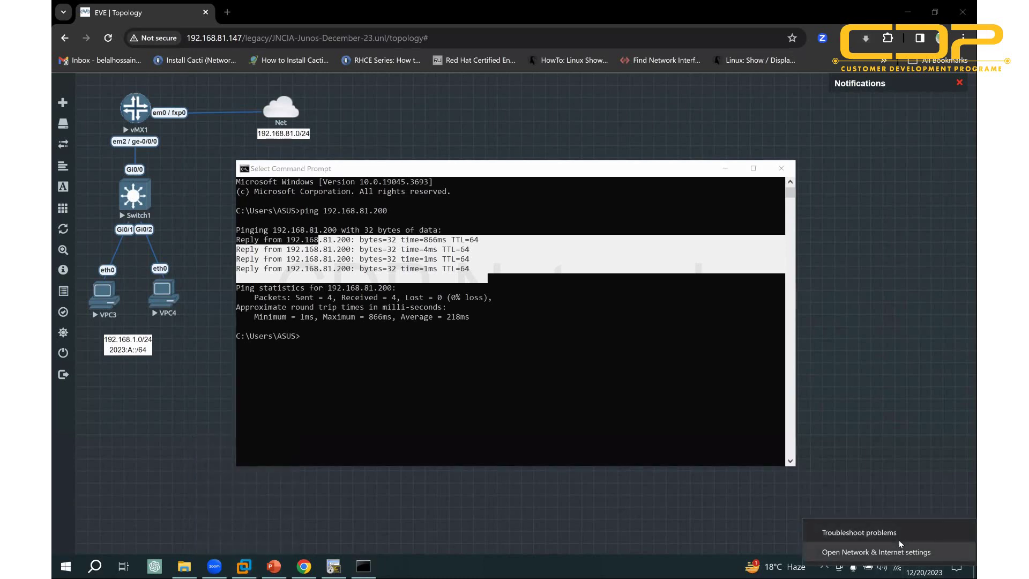
{"action": "left_click", "coordinate": [899, 540]}
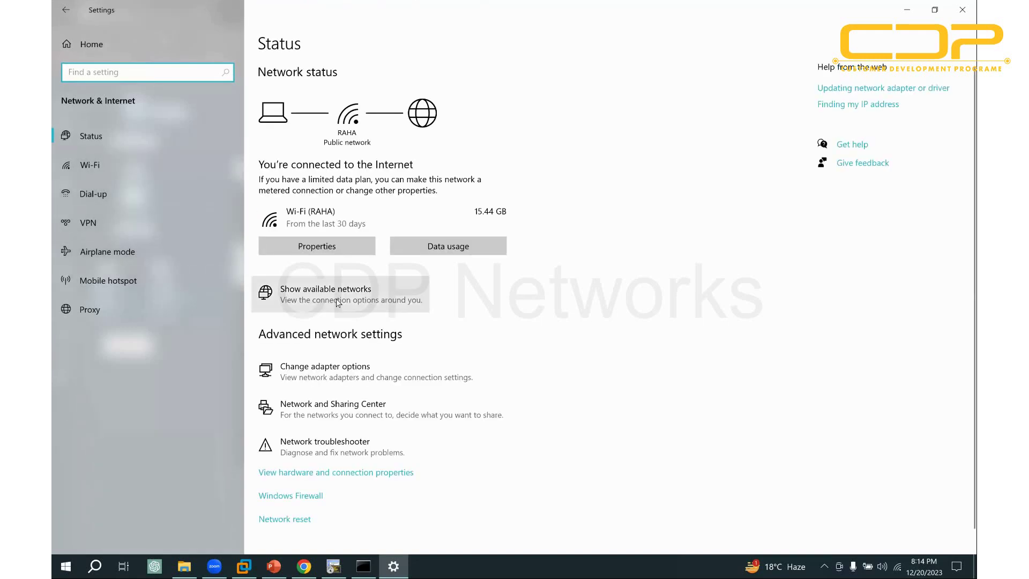
Step: Open the connection details of the VMware Network Adapter VMnet8
{"action": "left_click", "coordinate": [347, 378]}
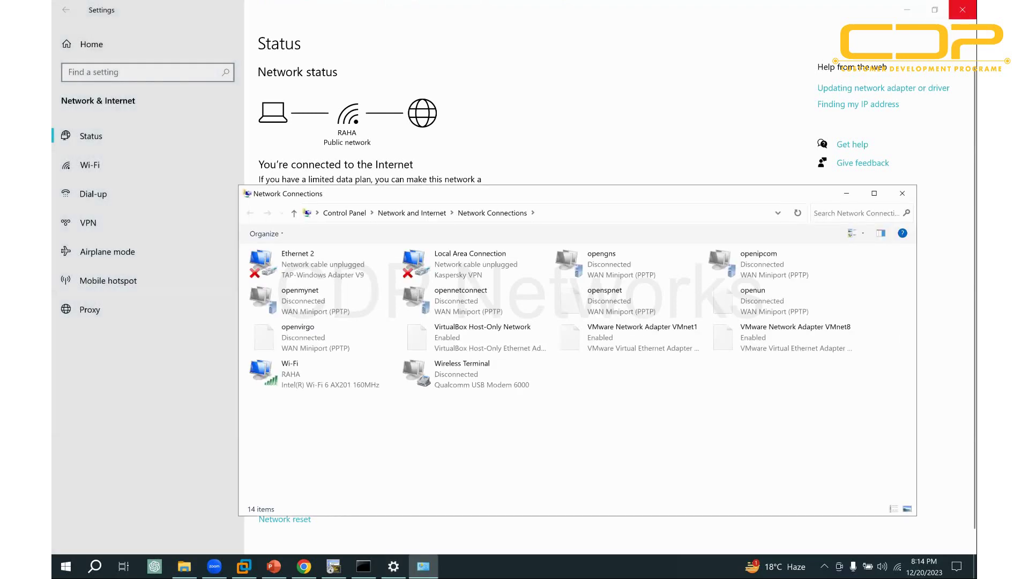
{"action": "key", "text": "alt+Tab"}
{"action": "key", "text": "alt+F4"}
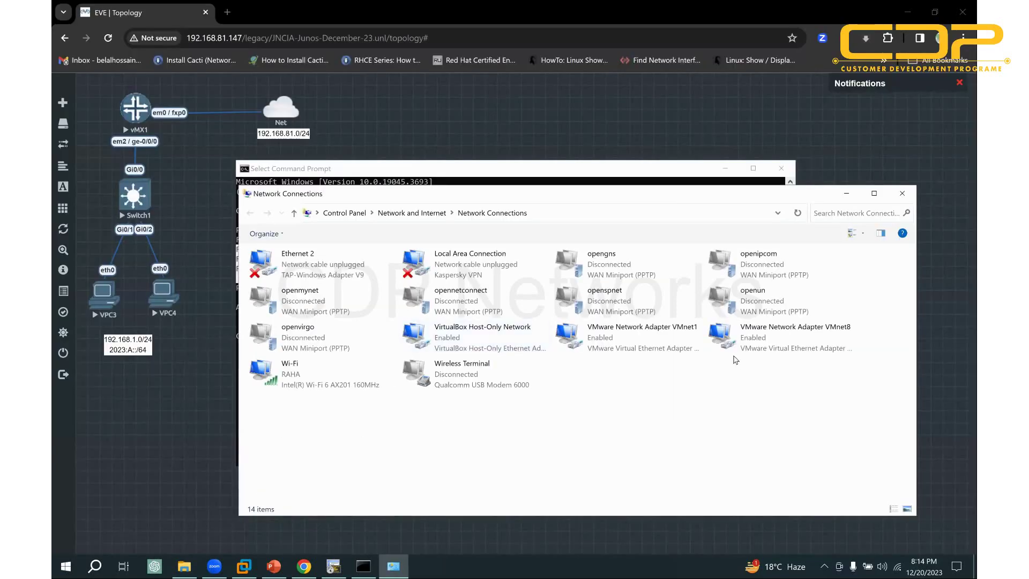
{"action": "left_click", "coordinate": [801, 345]}
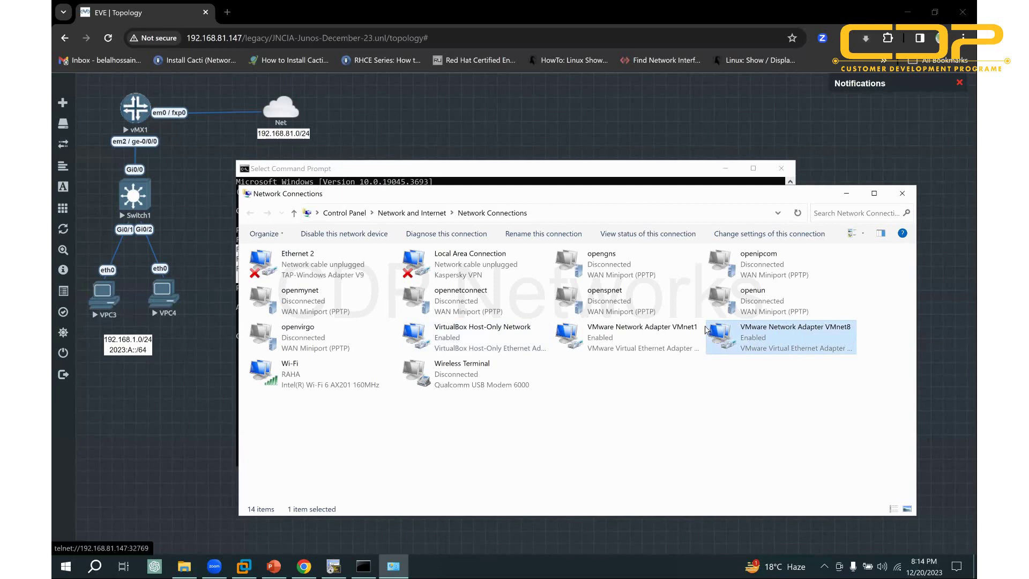
{"action": "double_click", "coordinate": [780, 339]}
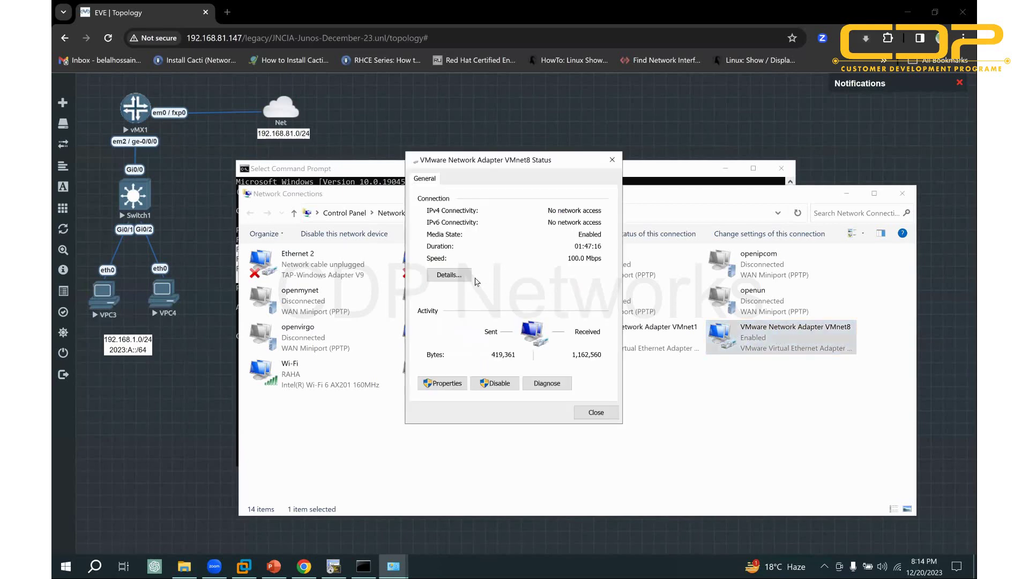
{"action": "left_click", "coordinate": [462, 275]}
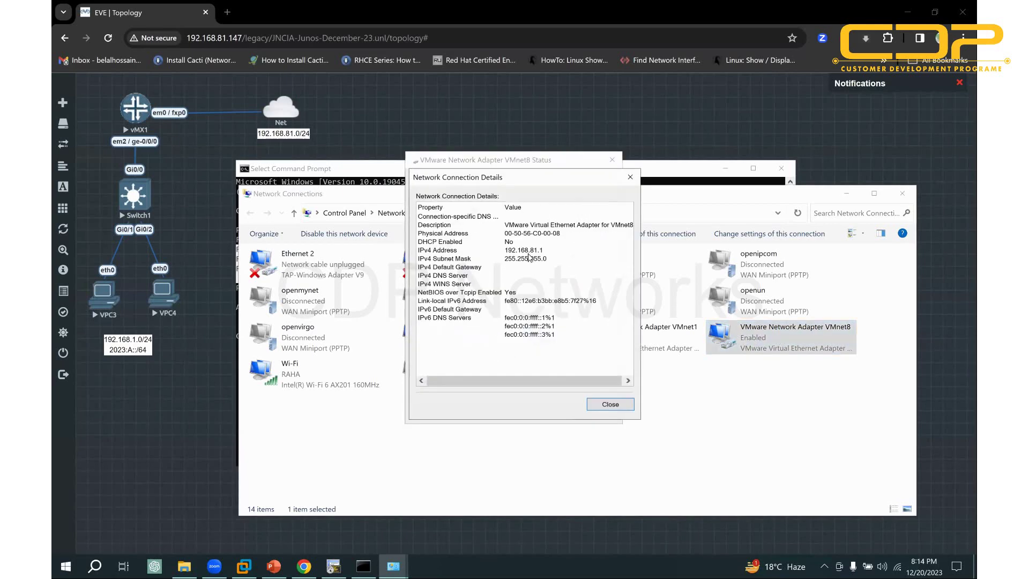
Step: Confirm VMnet8's IPv4 address is 192.168.81.1, then close the network windows
{"action": "left_click", "coordinate": [528, 253]}
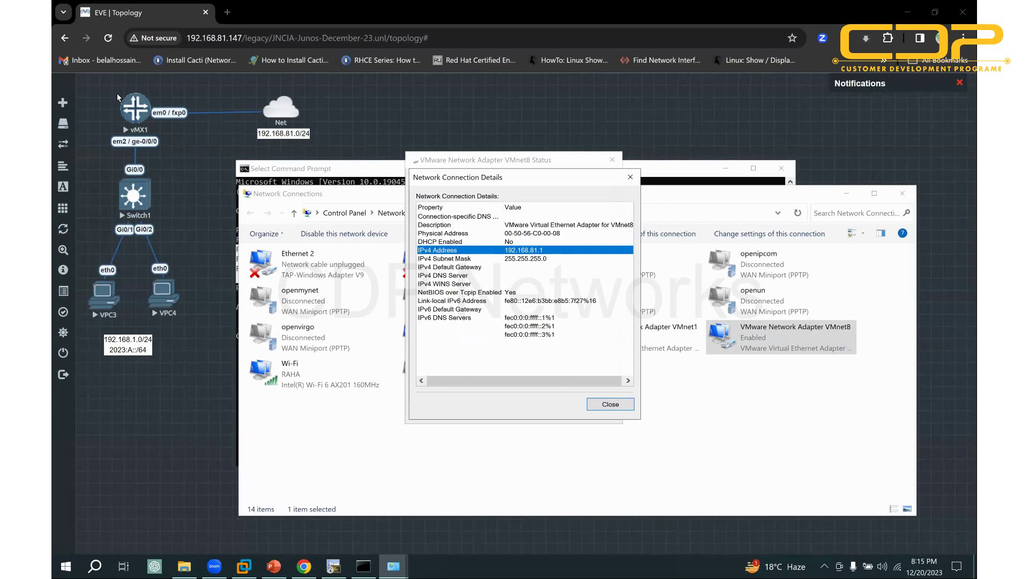
{"action": "left_click", "coordinate": [614, 407]}
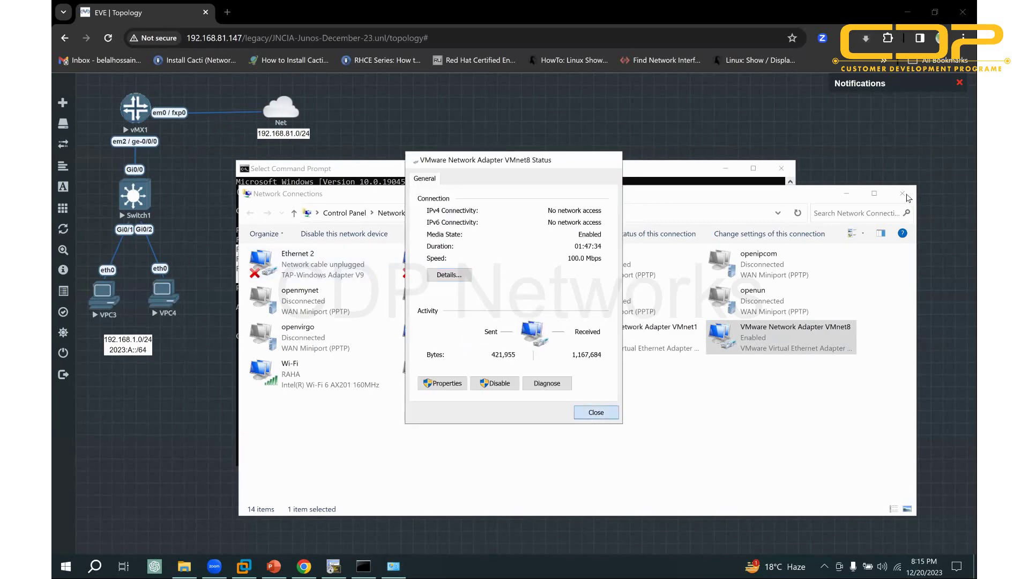
{"action": "left_click", "coordinate": [909, 198]}
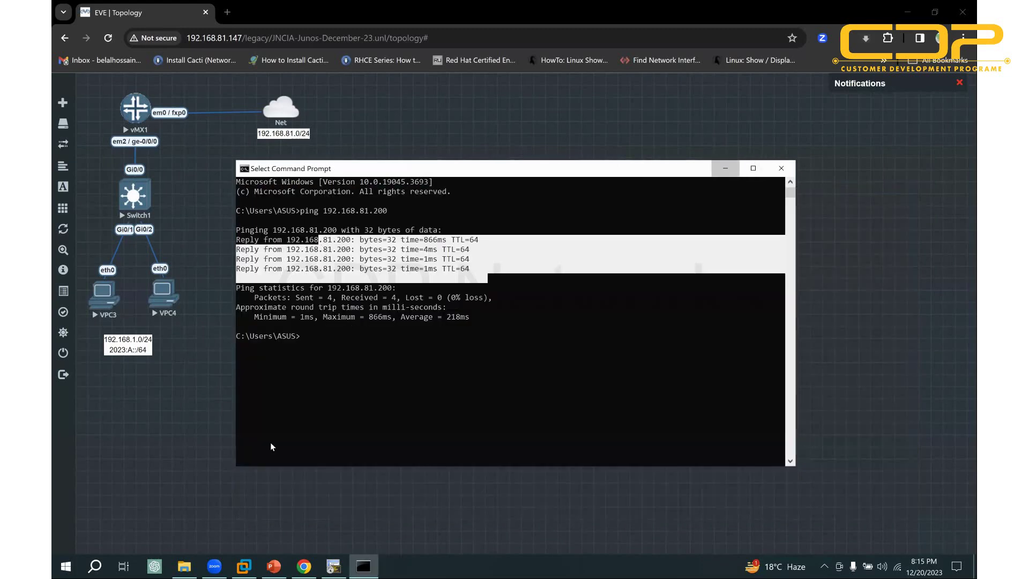
{"action": "left_click", "coordinate": [252, 483]}
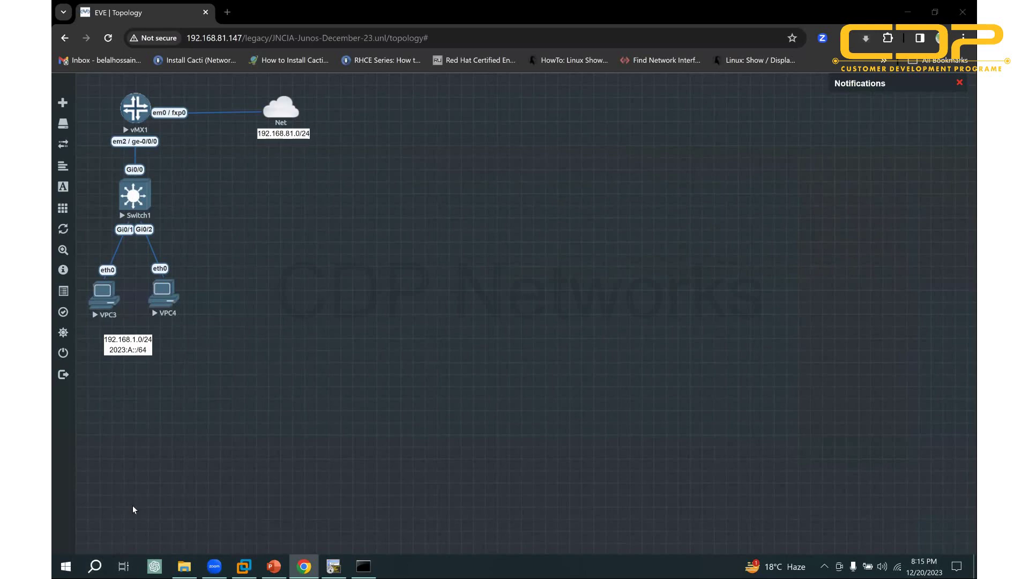
Step: Launch PuTTY and change the host address to 192.168.81.200
{"action": "key", "text": "super"}
{"action": "type", "text": "pu"}
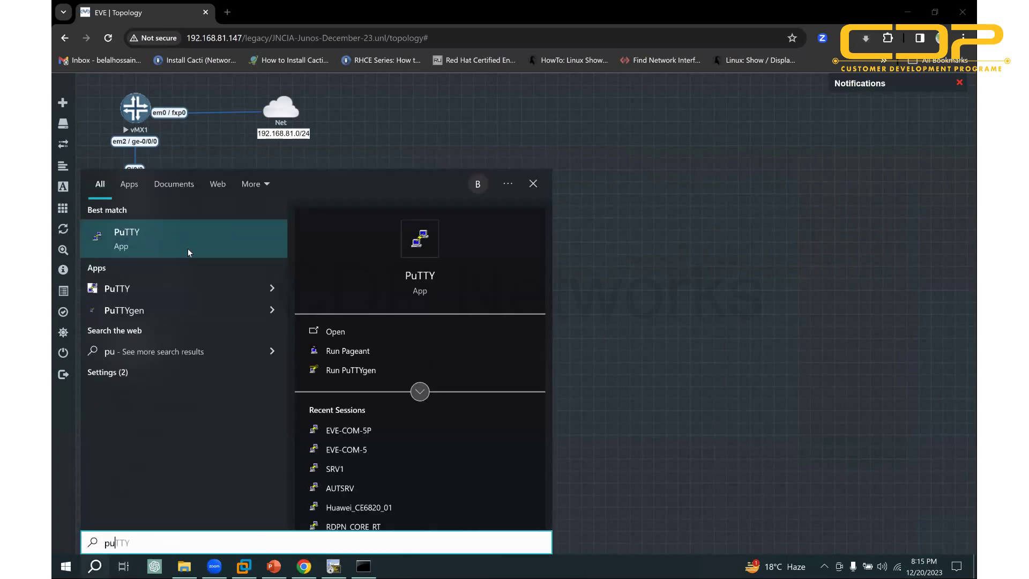
{"action": "left_click", "coordinate": [188, 249]}
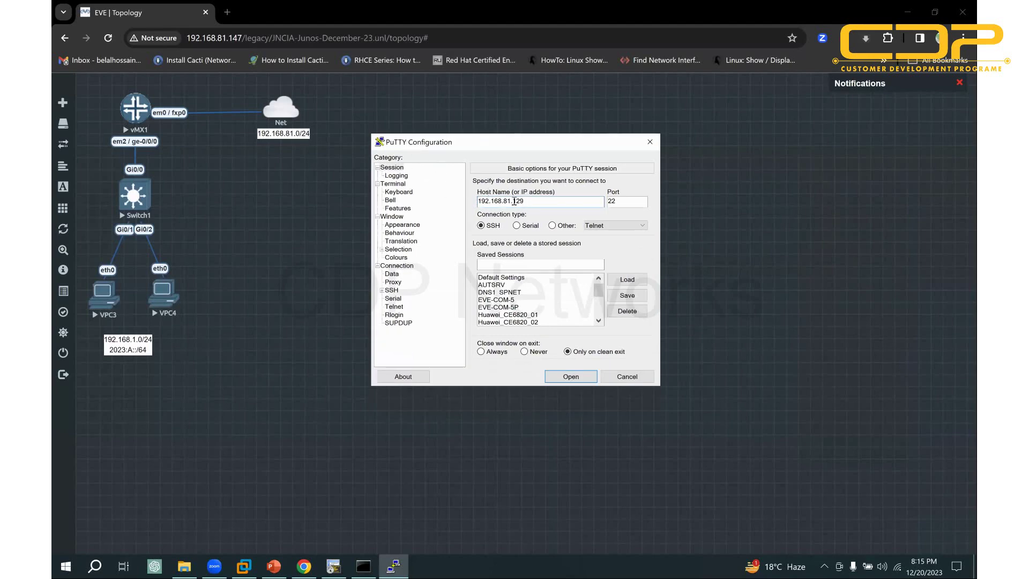
{"action": "left_click_drag", "start_coordinate": [513, 201], "coordinate": [562, 201]}
{"action": "type", "text": "200"}
Step: Attempt an SSH connection on port 22 and dismiss the Connection refused error
{"action": "double_click", "coordinate": [611, 201]}
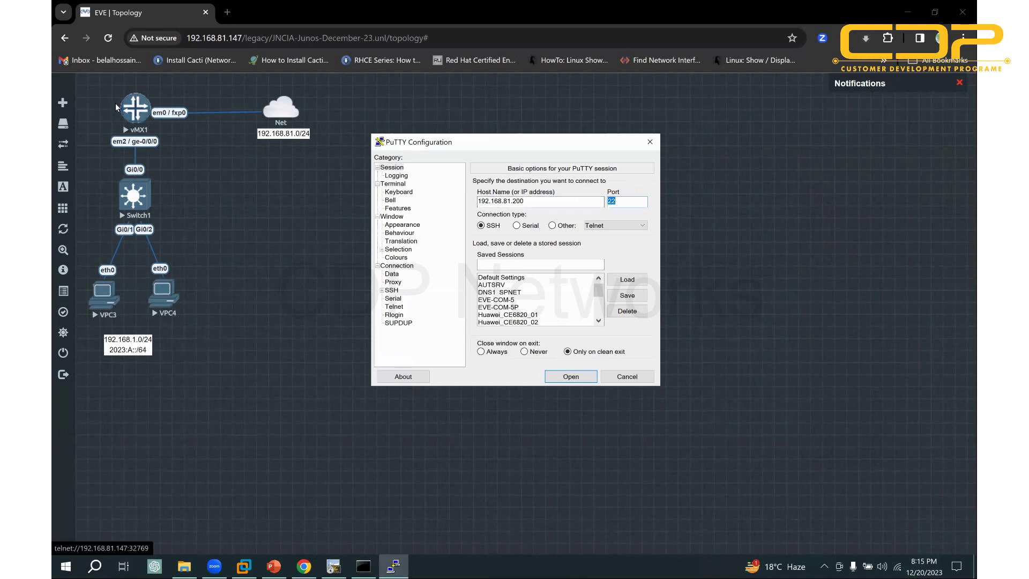
{"action": "left_click", "coordinate": [570, 378]}
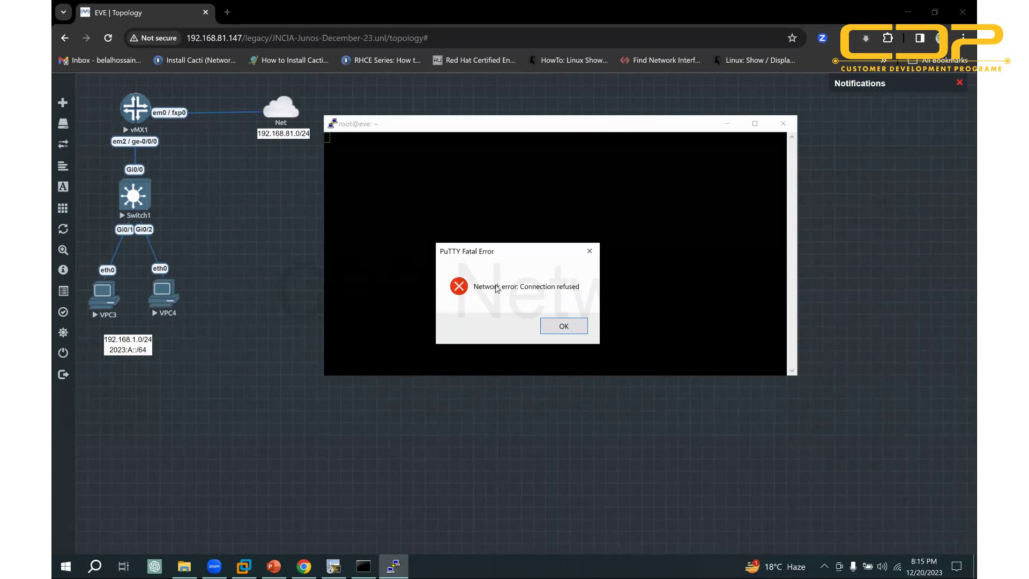
{"action": "left_click", "coordinate": [563, 326]}
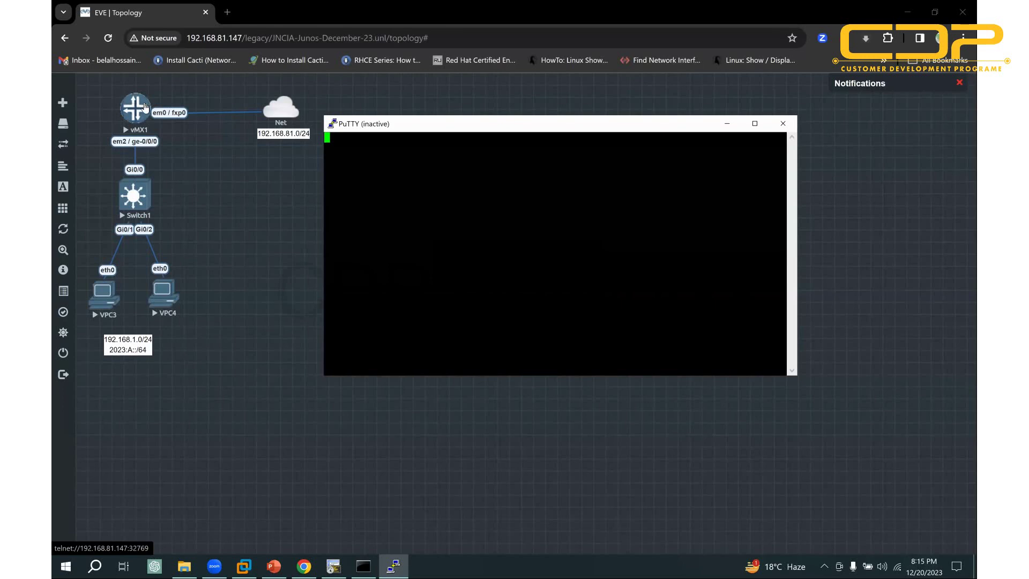
Step: On the vMX1 console, run 'set system services ssh' and commit
{"action": "left_click", "coordinate": [393, 566]}
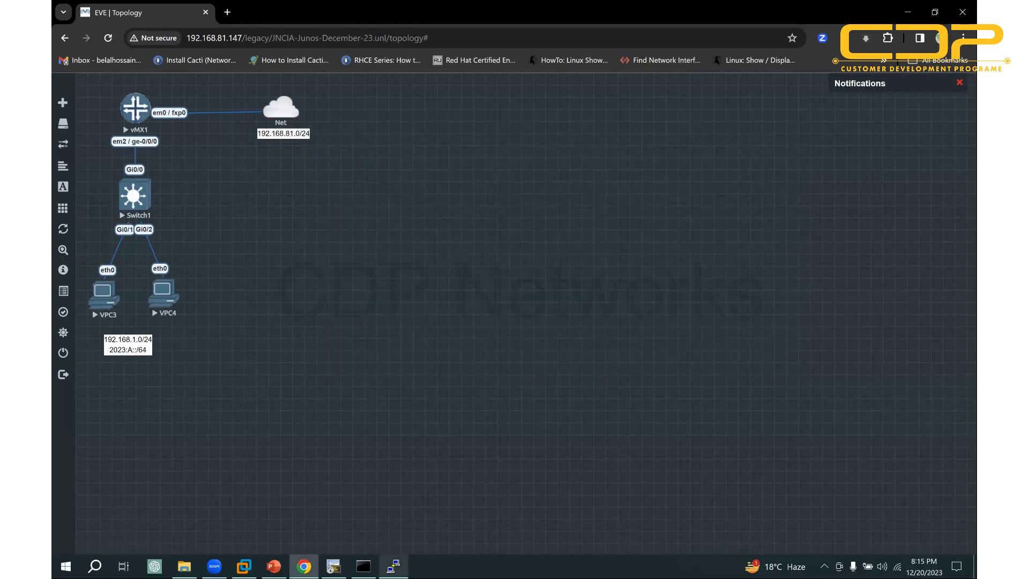
{"action": "key", "text": "alt+Tab"}
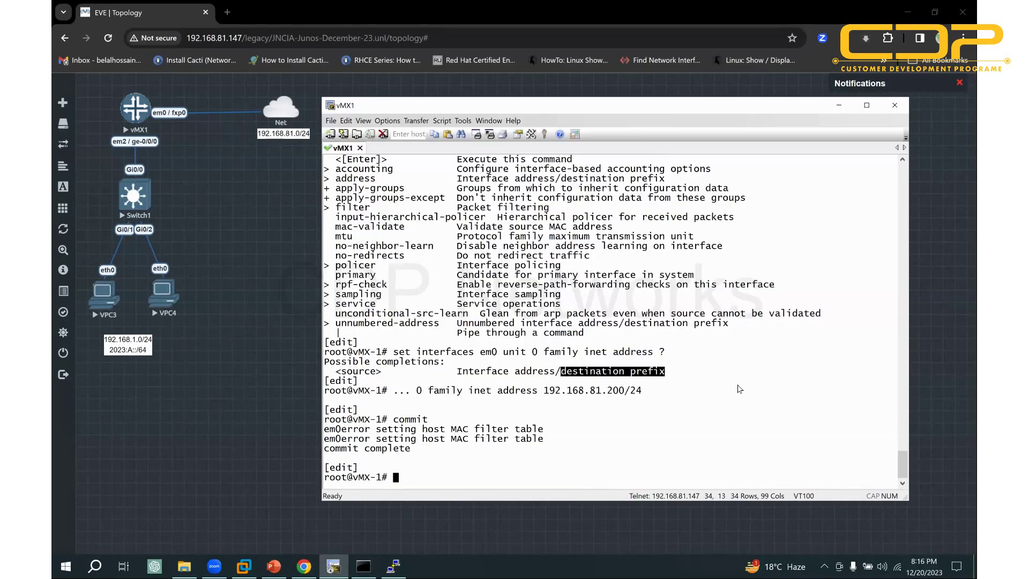
{"action": "type", "text": "set "}
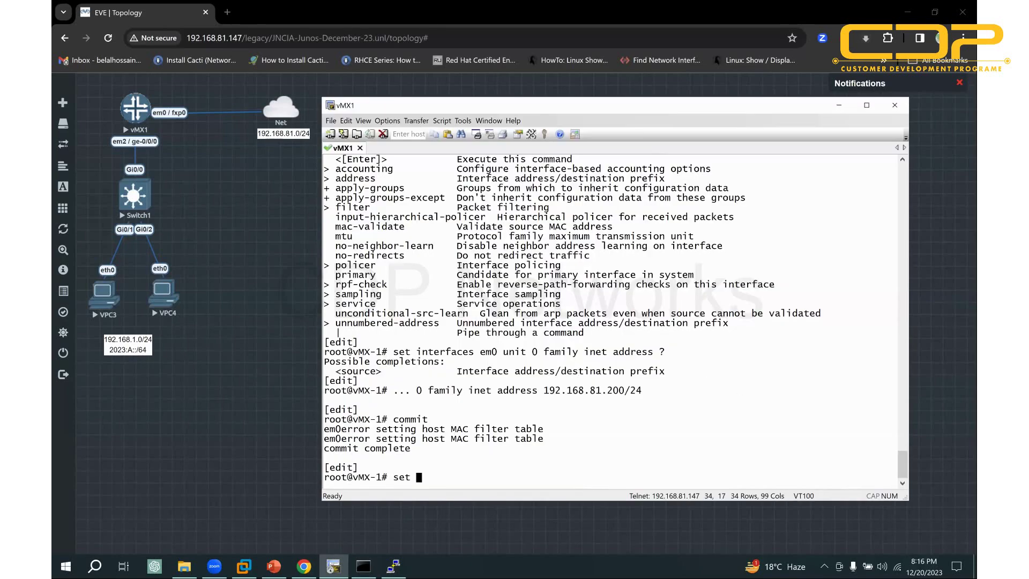
{"action": "type", "text": "system services ssh"}
{"action": "key", "text": "Return"}
{"action": "type", "text": "commit"}
{"action": "key", "text": "Return"}
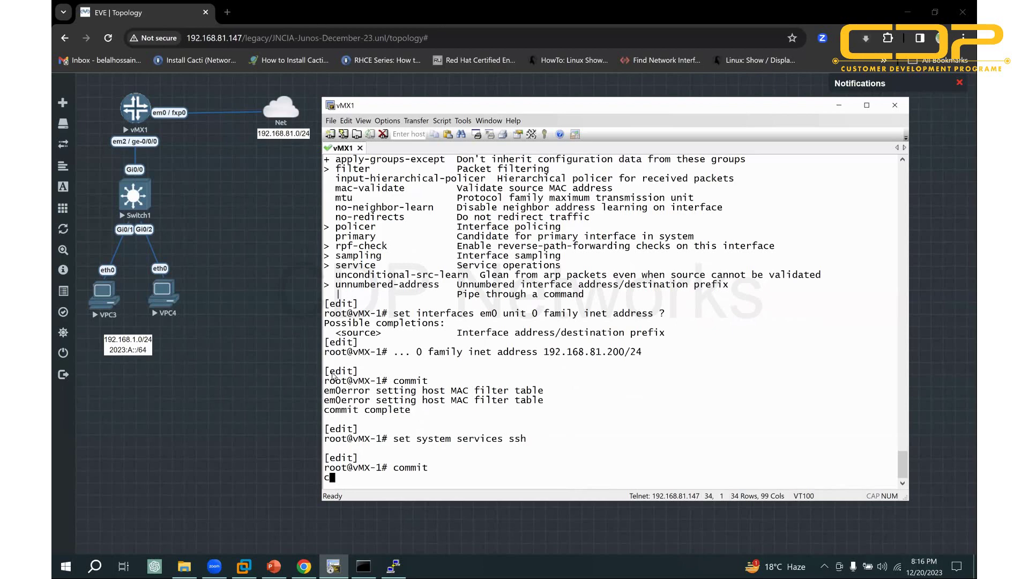
Step: Restart the PuTTY session and accept the router's new host key
{"action": "left_click", "coordinate": [334, 566]}
{"action": "left_click", "coordinate": [394, 566]}
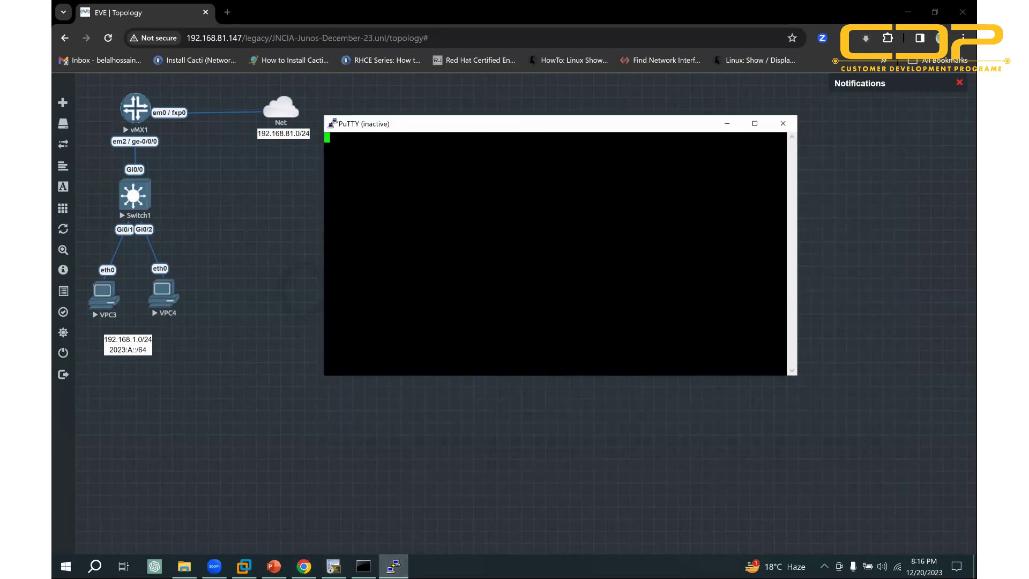
{"action": "right_click", "coordinate": [477, 127]}
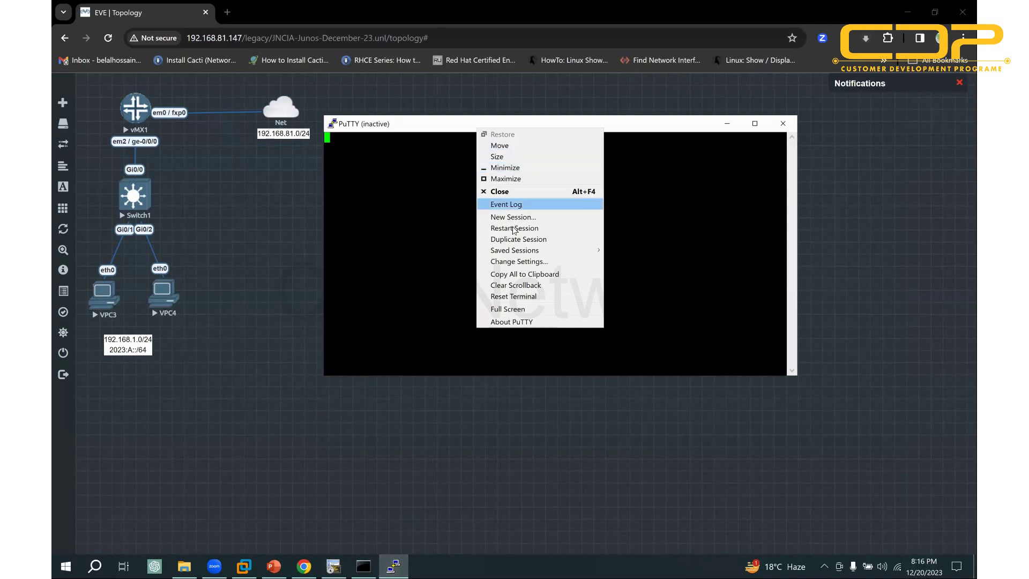
{"action": "left_click", "coordinate": [516, 230]}
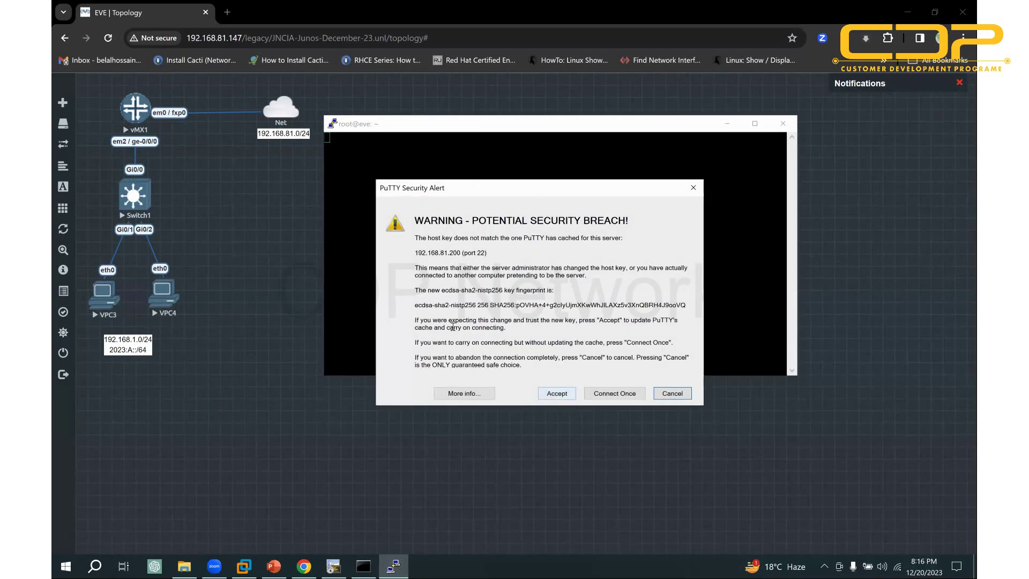
{"action": "left_click", "coordinate": [564, 396]}
{"action": "left_click_drag", "start_coordinate": [418, 122], "coordinate": [452, 99]}
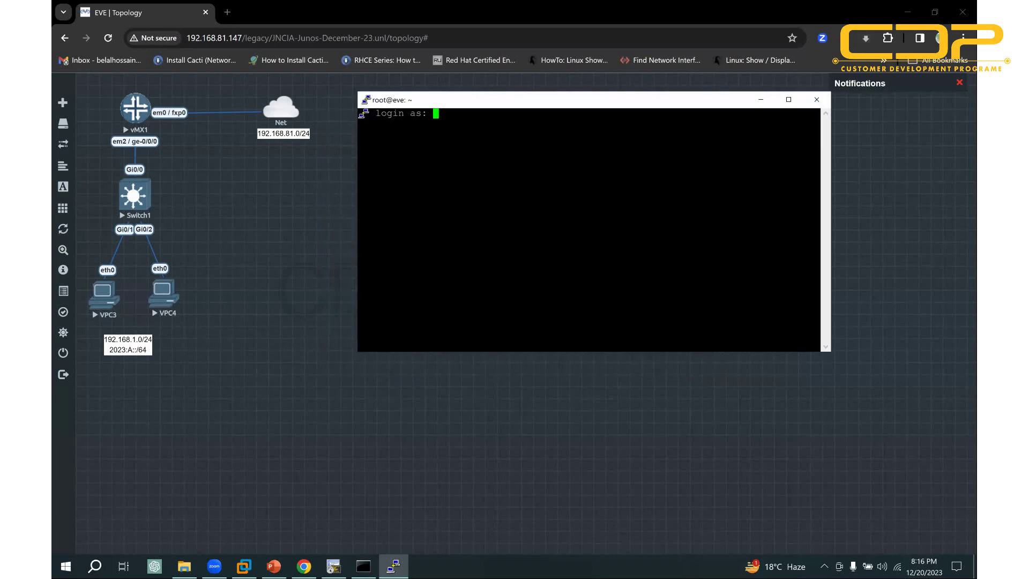
Step: Log in as root with the account password, reaching the vMX-1% shell prompt
{"action": "type", "text": "root"}
{"action": "key", "text": "Return"}
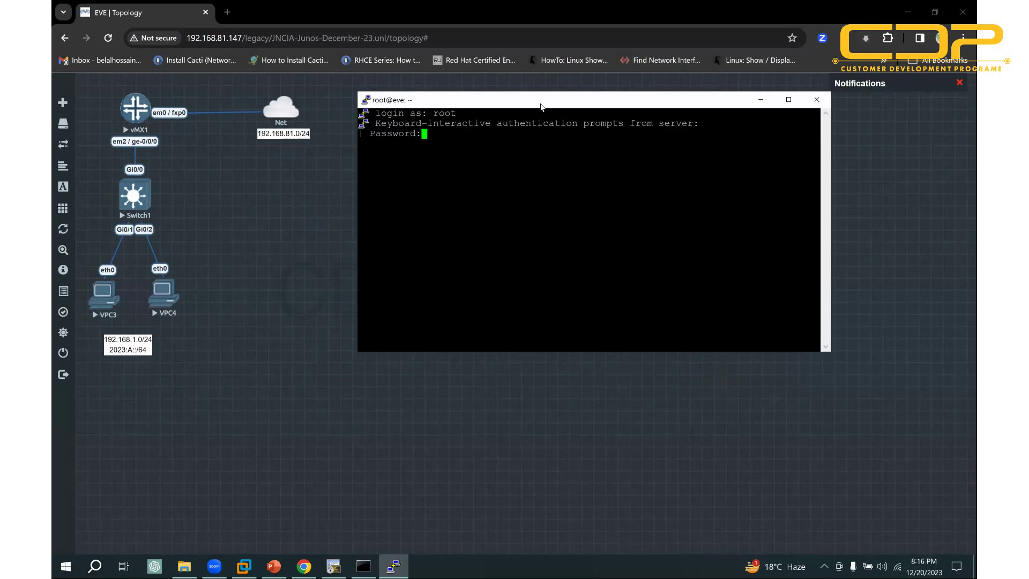
{"action": "key", "text": "Return"}
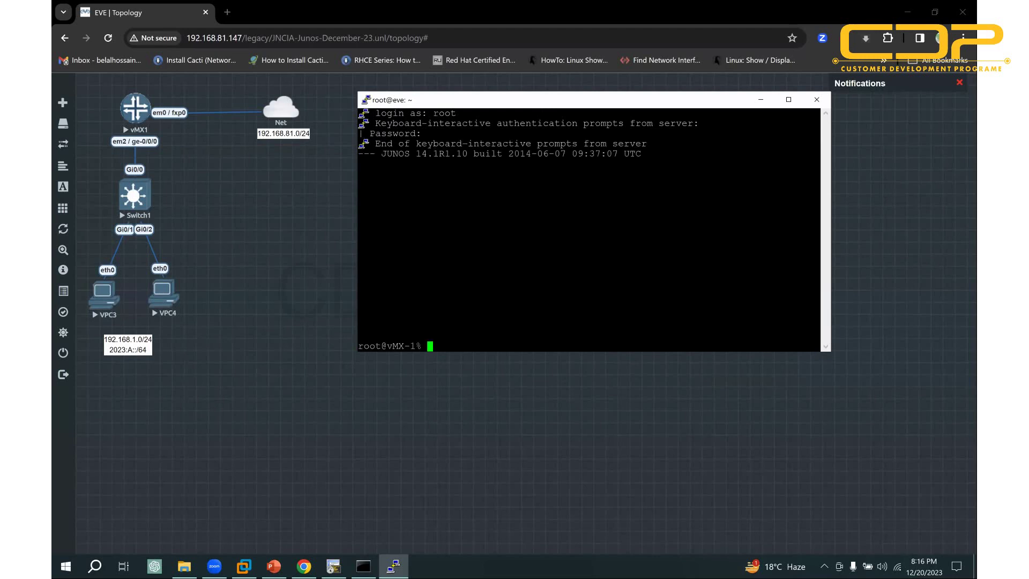
{"action": "left_click_drag", "start_coordinate": [359, 112], "coordinate": [455, 143]}
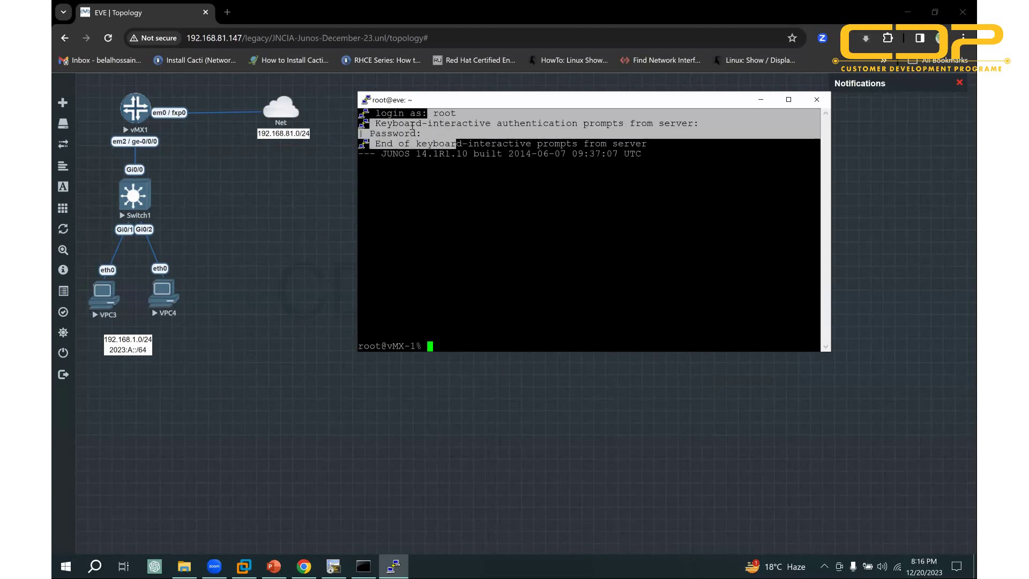
{"action": "left_click", "coordinate": [455, 143]}
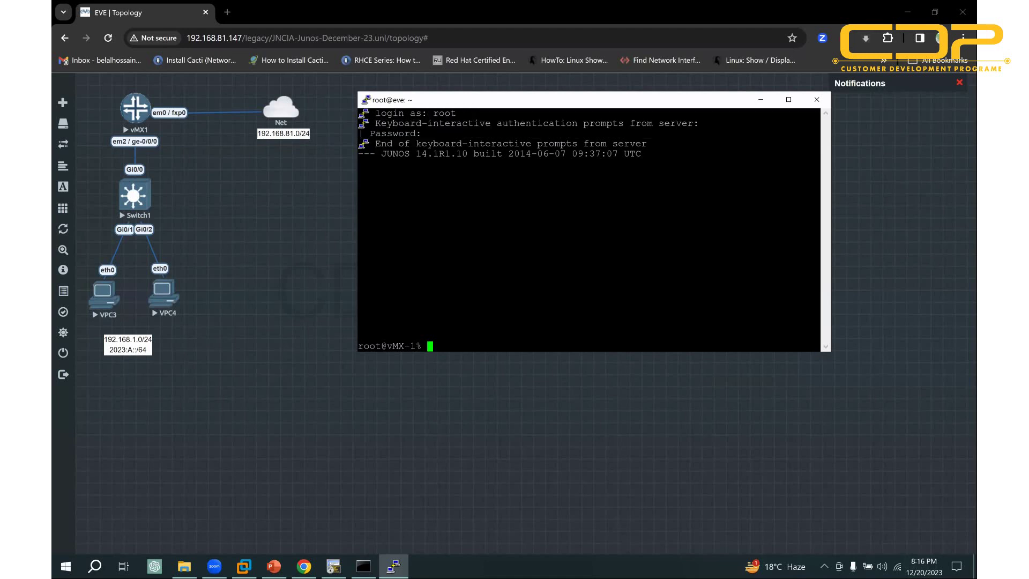
{"action": "left_click_drag", "start_coordinate": [417, 346], "coordinate": [382, 346]}
{"action": "left_click", "coordinate": [381, 346]}
Step: Start the Junos CLI with 'cli' and enter configuration mode with 'configure'
{"action": "double_click", "coordinate": [401, 346]}
{"action": "type", "text": "cli"}
{"action": "key", "text": "Return"}
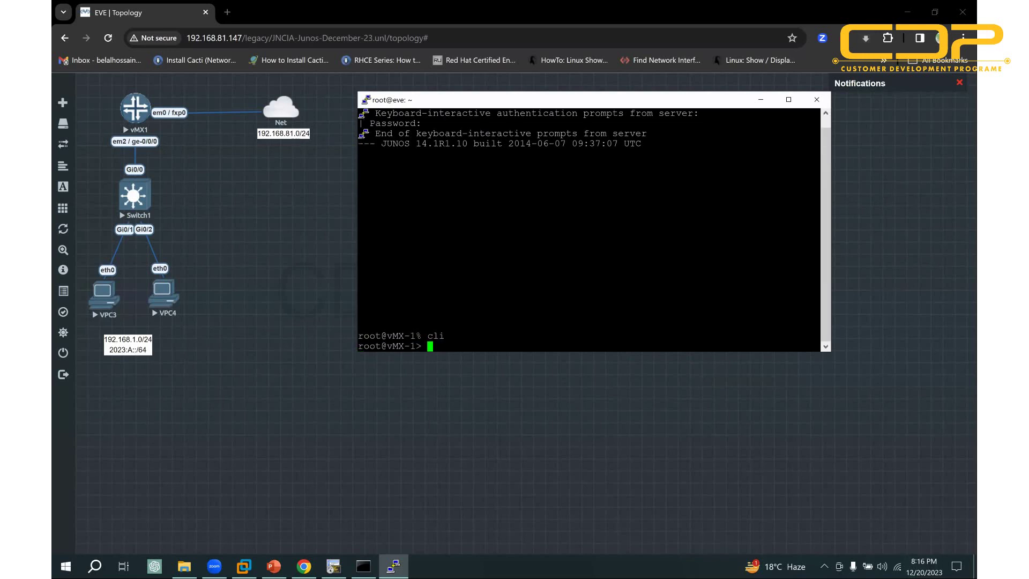
{"action": "type", "text": "configure"}
{"action": "key", "text": "Return"}
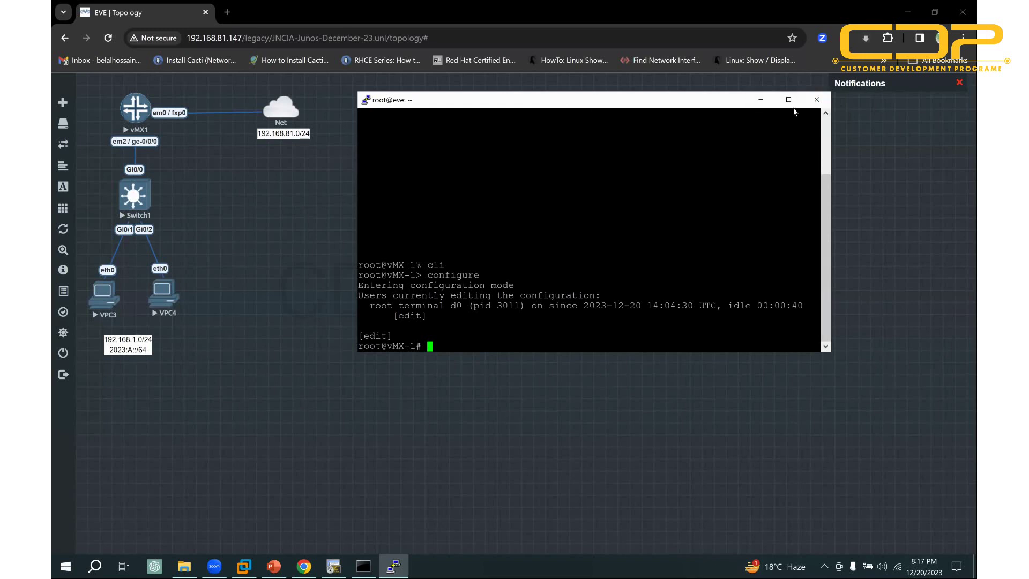
Step: Exit configuration mode, the CLI and the SSH session, closing the PuTTY window
{"action": "left_click", "coordinate": [817, 100]}
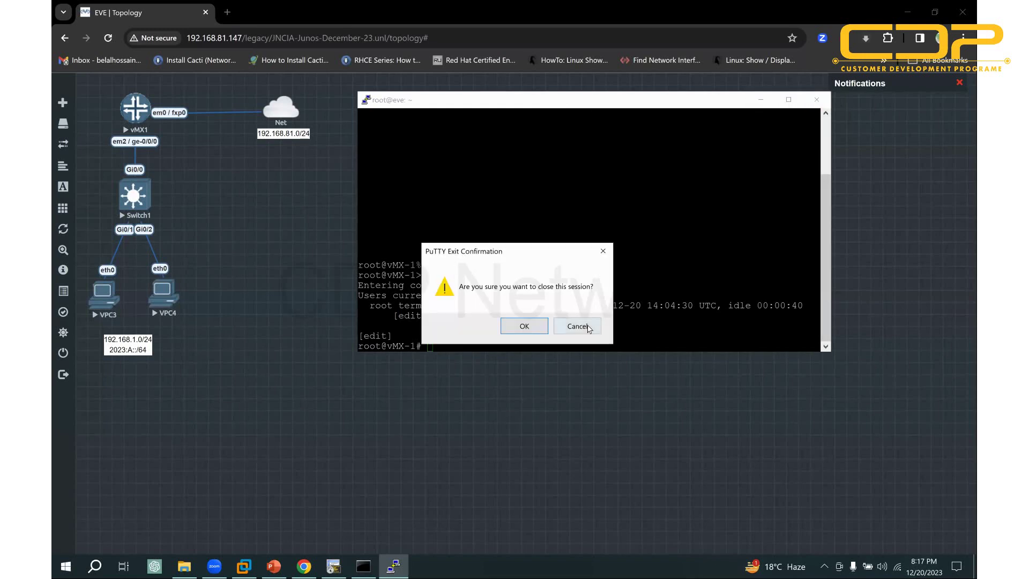
{"action": "left_click", "coordinate": [585, 328]}
{"action": "type", "text": "exi"}
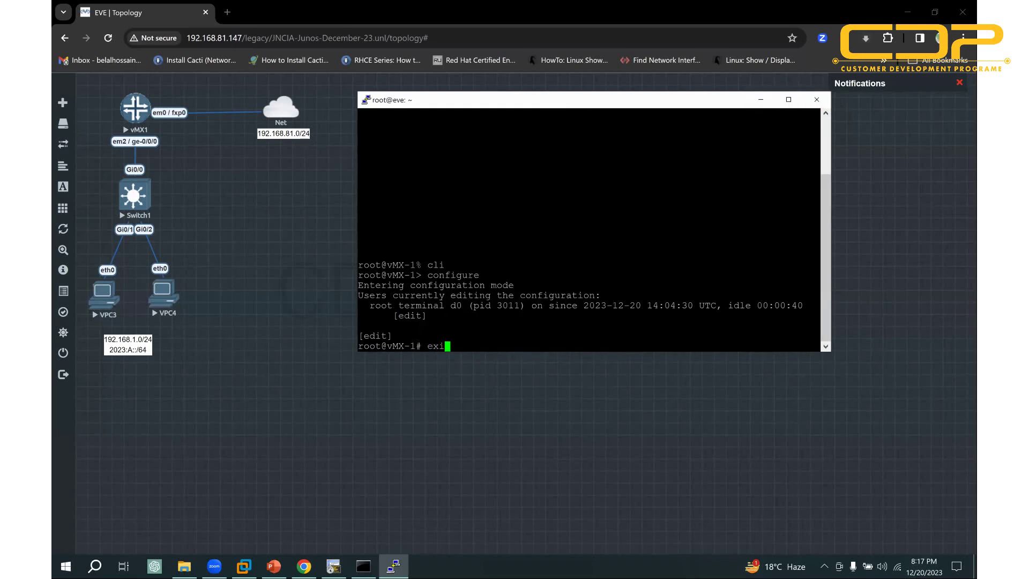
{"action": "type", "text": "t"}
{"action": "key", "text": "Return"}
{"action": "type", "text": "exit"}
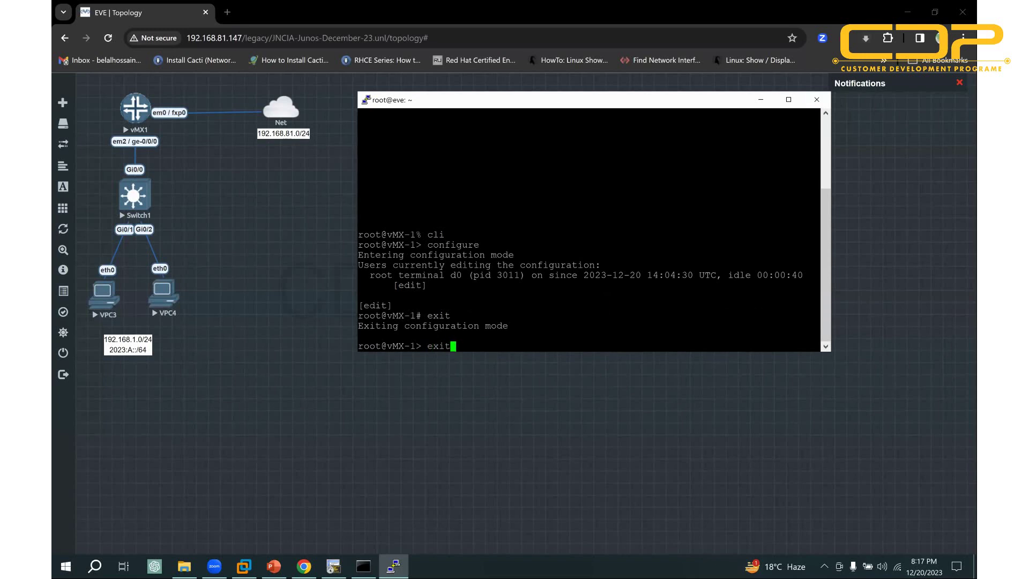
{"action": "key", "text": "Return"}
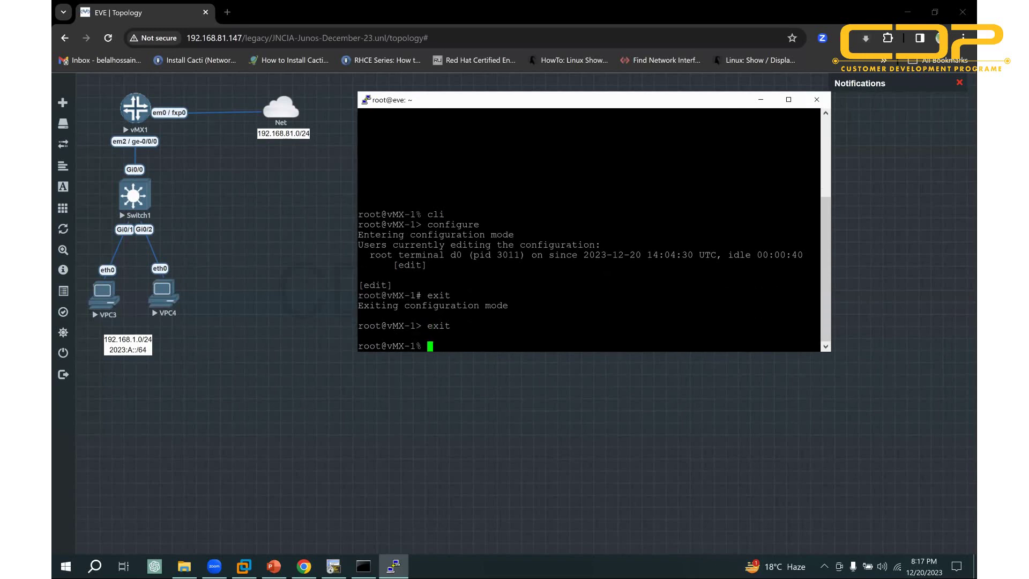
{"action": "type", "text": "exit"}
{"action": "key", "text": "Return"}
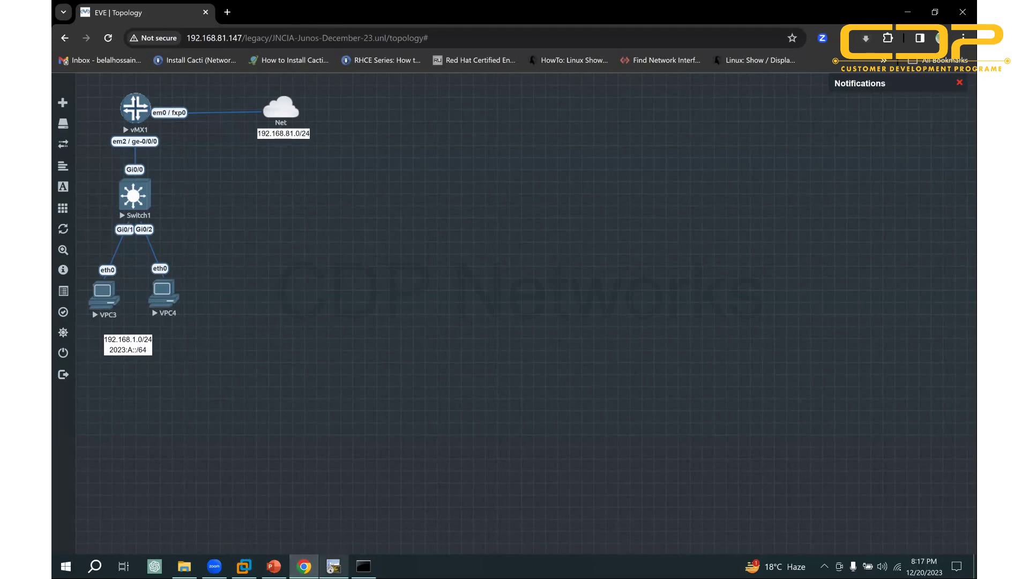
Step: On the vMX1 console, run 'set system services ssh root-login deny' and commit it
{"action": "left_click", "coordinate": [148, 107]}
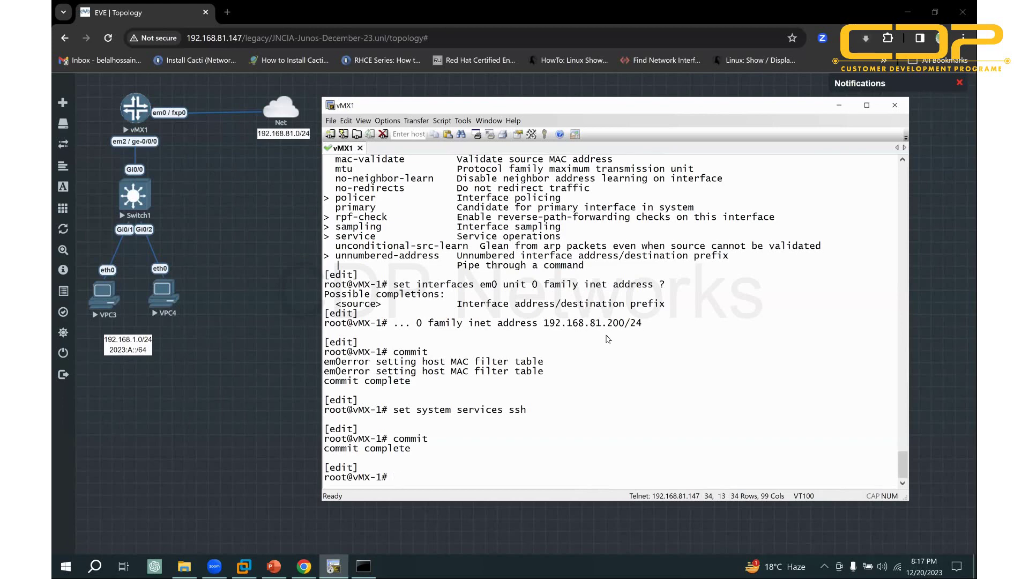
{"action": "type", "text": "et system services "}
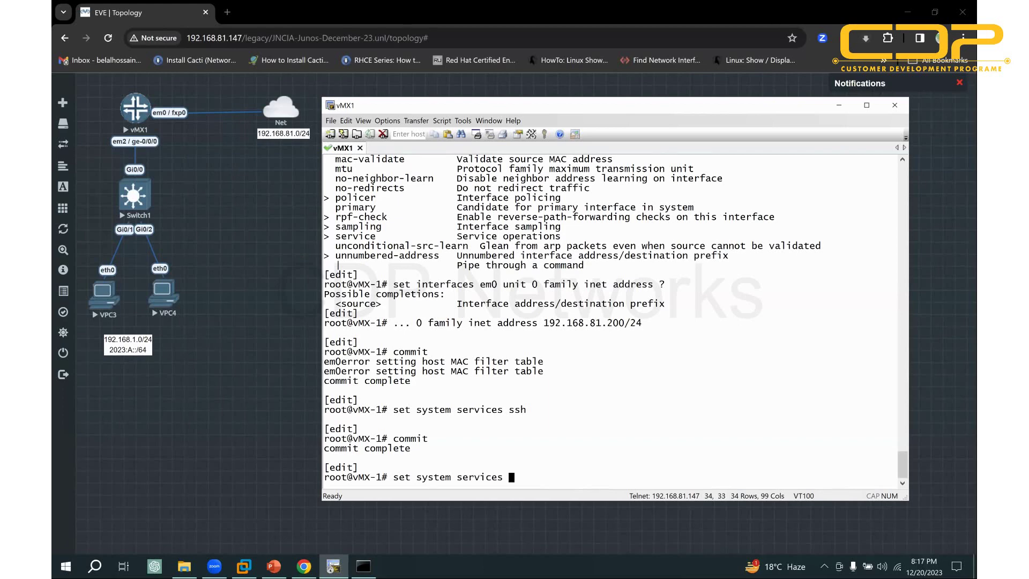
{"action": "type", "text": "ssh ?"}
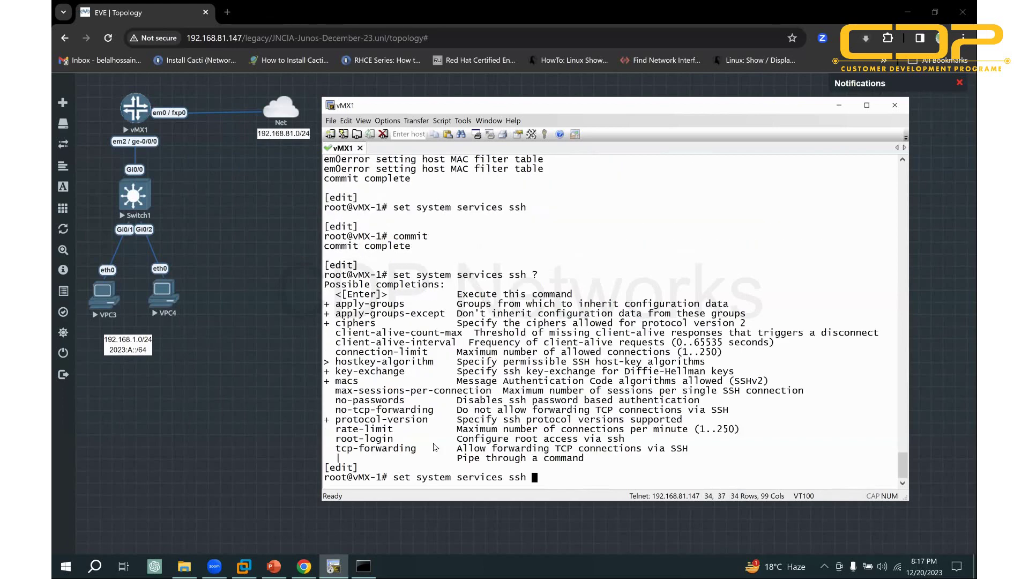
{"action": "left_click_drag", "start_coordinate": [335, 439], "coordinate": [359, 448]}
{"action": "right_click", "coordinate": [393, 438]}
{"action": "type", "text": "?"}
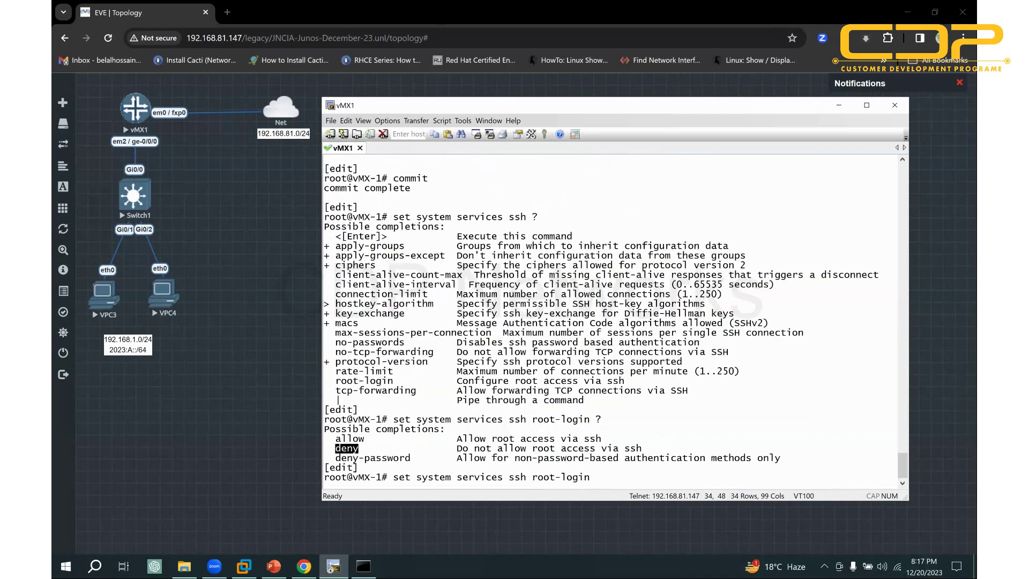
{"action": "right_click", "coordinate": [358, 448]}
{"action": "type", "text": "?"}
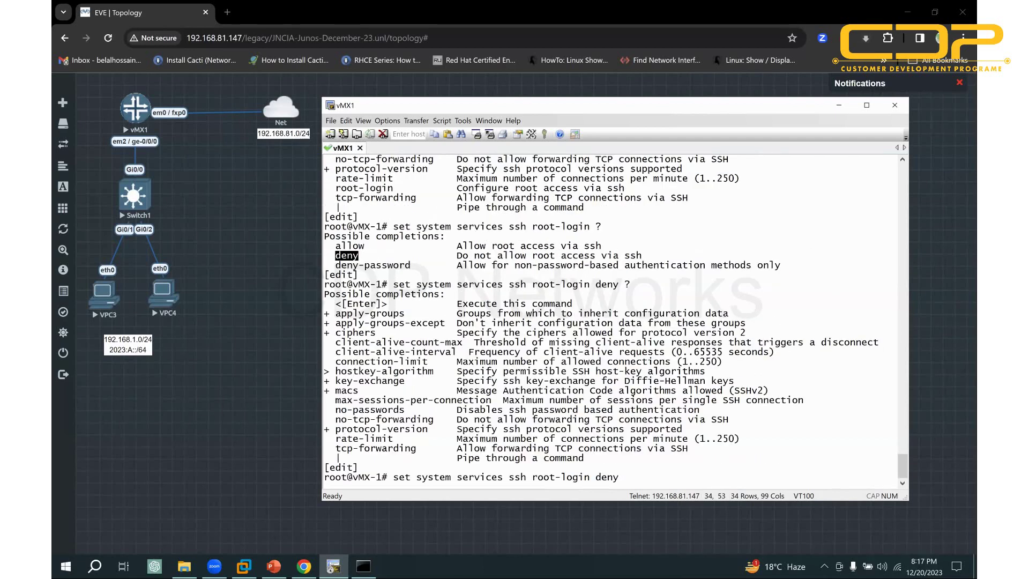
{"action": "key", "text": "Return"}
{"action": "type", "text": "commit"}
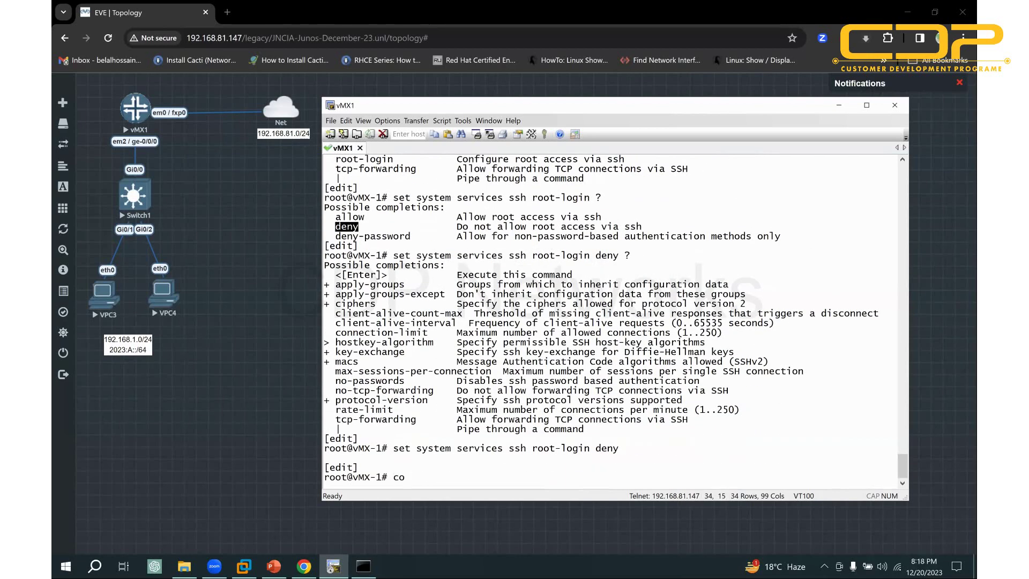
{"action": "key", "text": "Return"}
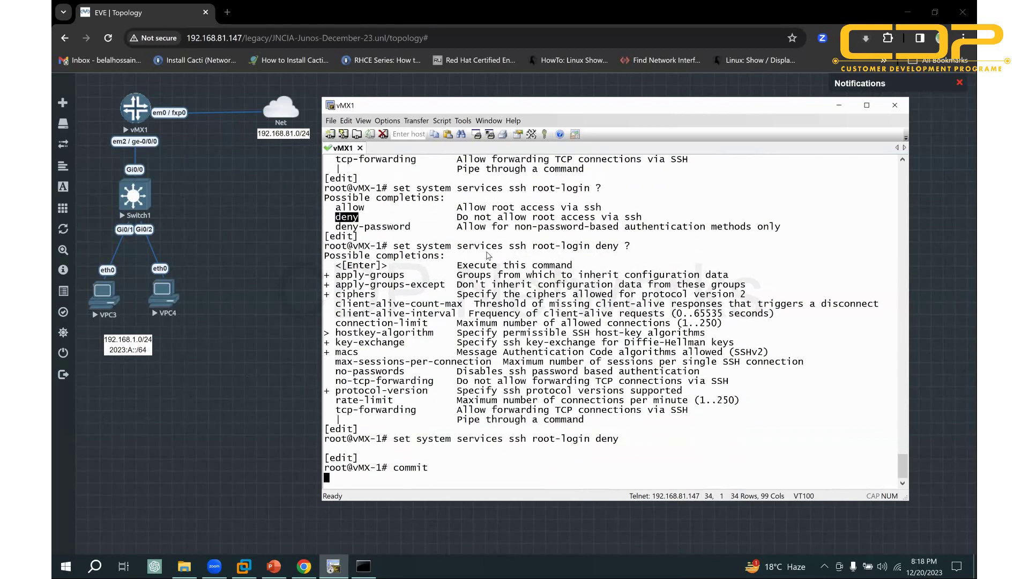
Step: Launch PuTTY and open an SSH connection to 192.168.81.200
{"action": "left_click", "coordinate": [839, 105]}
{"action": "left_click", "coordinate": [95, 566]}
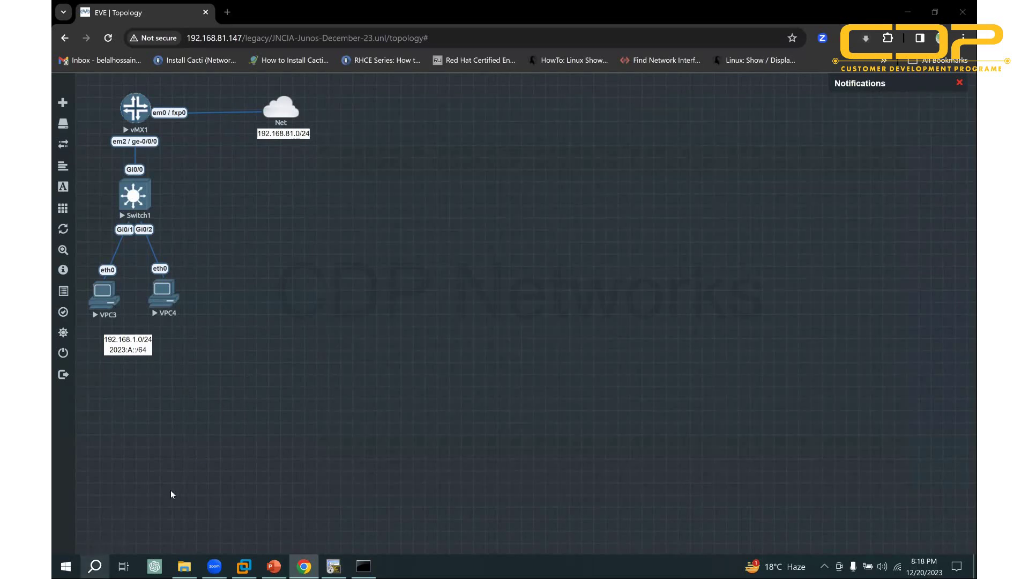
{"action": "type", "text": "pu"}
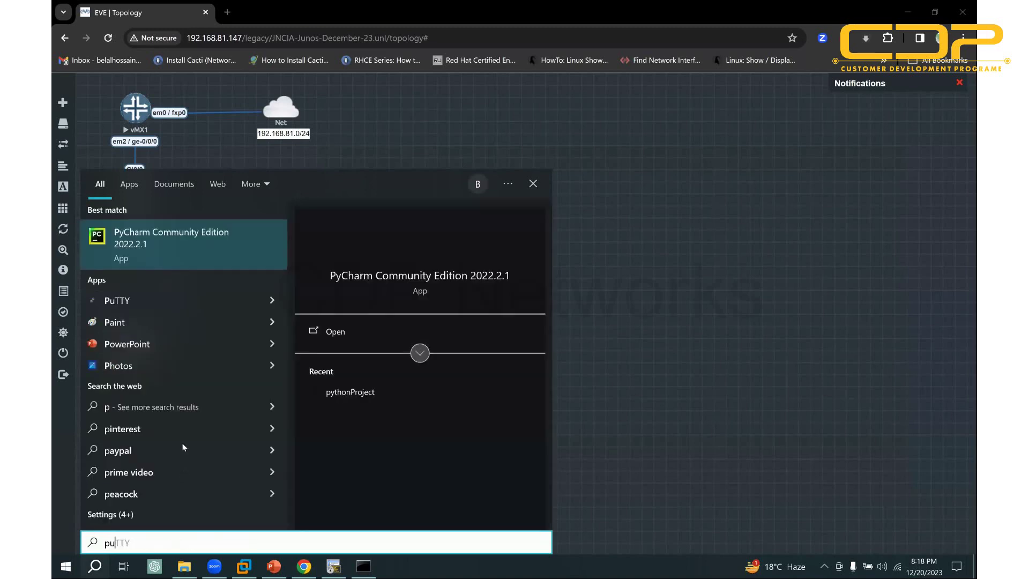
{"action": "key", "text": "Return"}
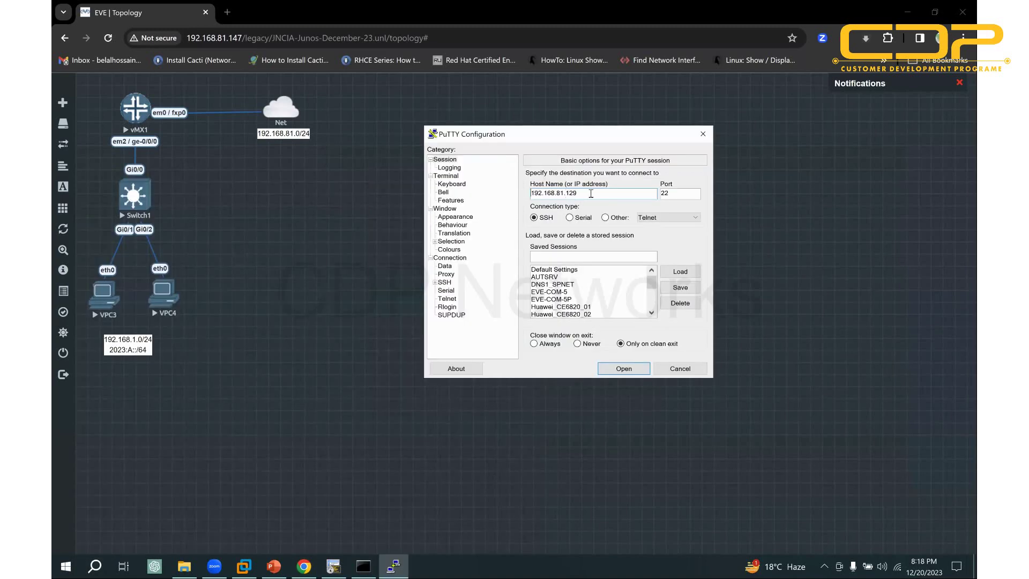
{"action": "left_click_drag", "start_coordinate": [578, 193], "coordinate": [565, 193]}
{"action": "type", "text": "200"}
{"action": "key", "text": "Tab"}
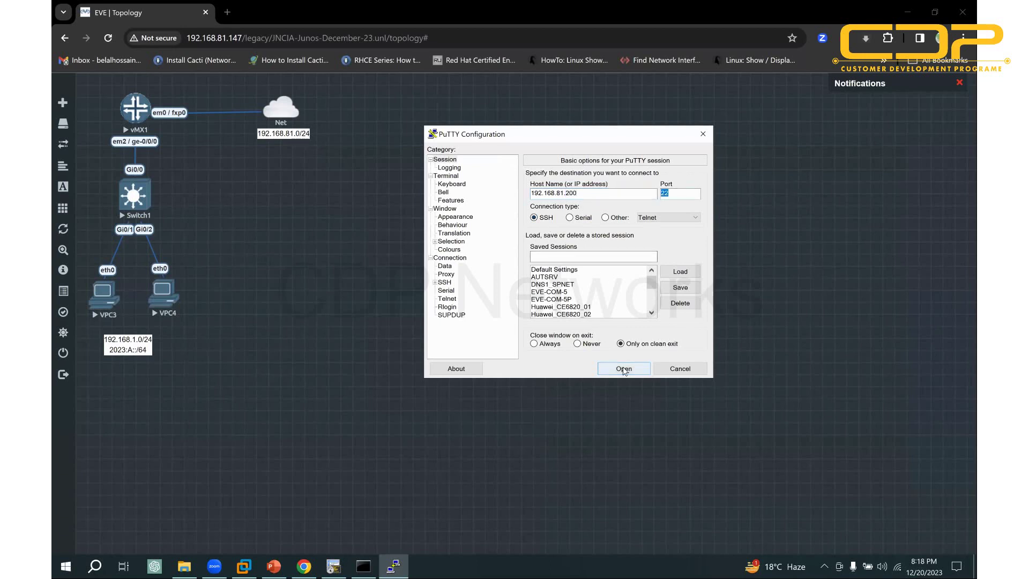
{"action": "left_click", "coordinate": [624, 368]}
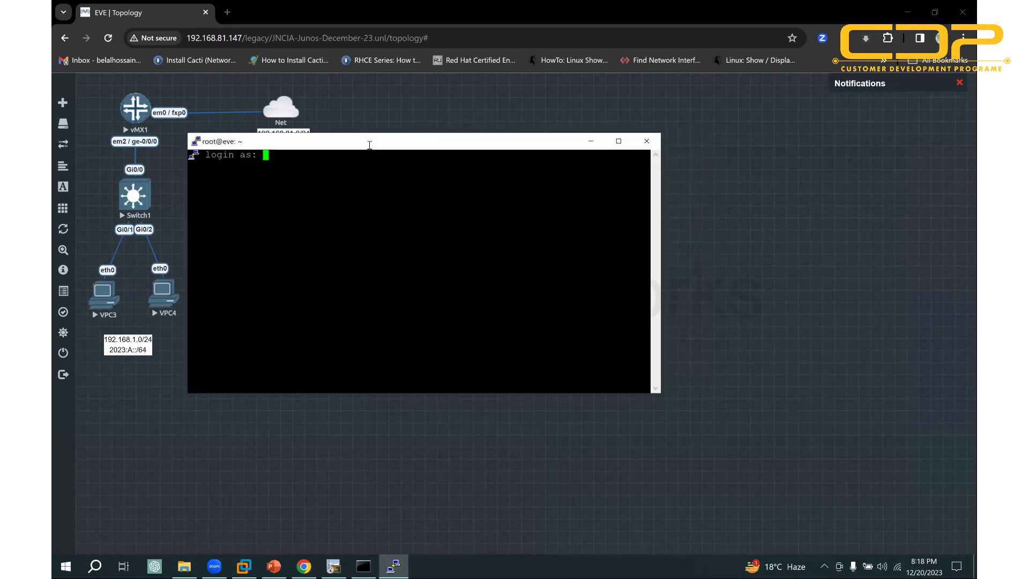
Step: Try logging in as root, confirm the Access denied message, and return to the vMX1 console
{"action": "left_click_drag", "start_coordinate": [370, 143], "coordinate": [491, 129]}
{"action": "type", "text": "root"}
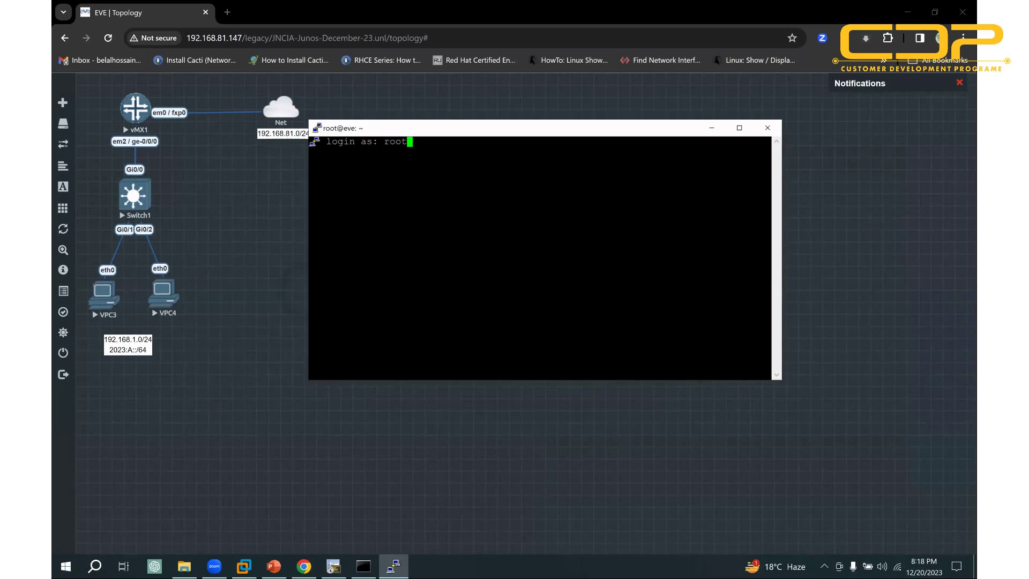
{"action": "key", "text": "Return"}
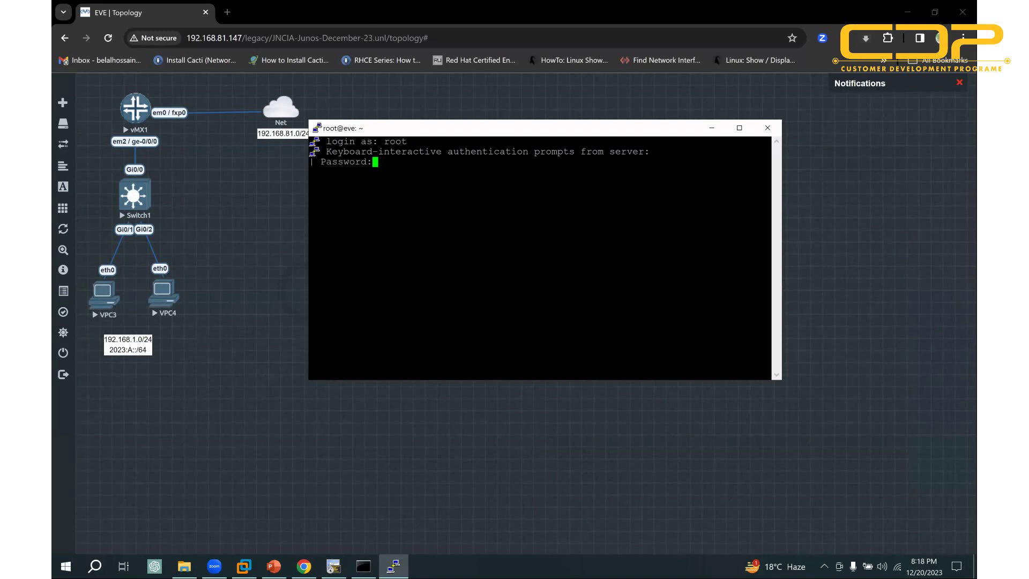
{"action": "key", "text": "Return"}
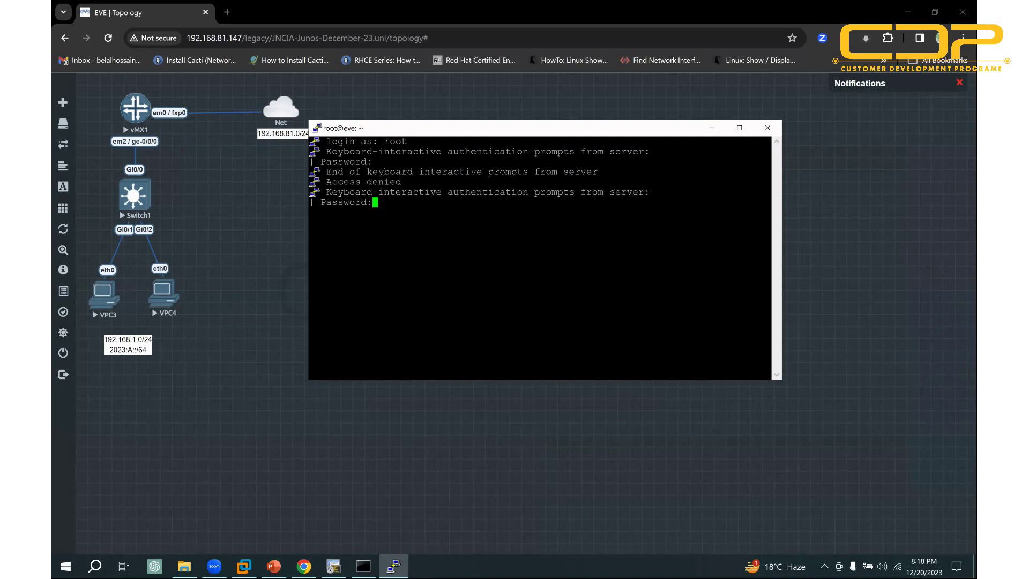
{"action": "key", "text": "Return"}
{"action": "left_click_drag", "start_coordinate": [338, 183], "coordinate": [416, 183]}
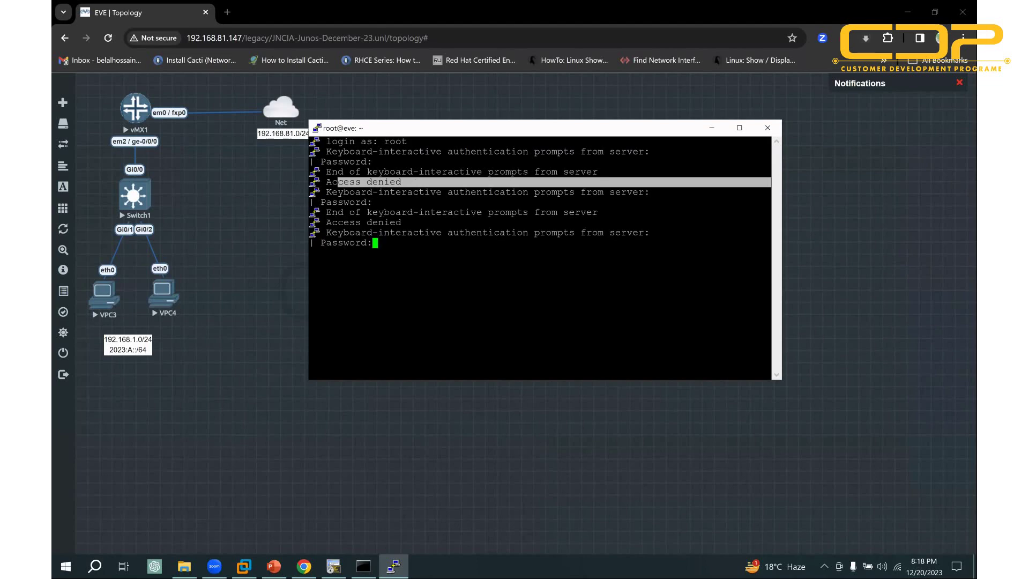
{"action": "left_click", "coordinate": [333, 566]}
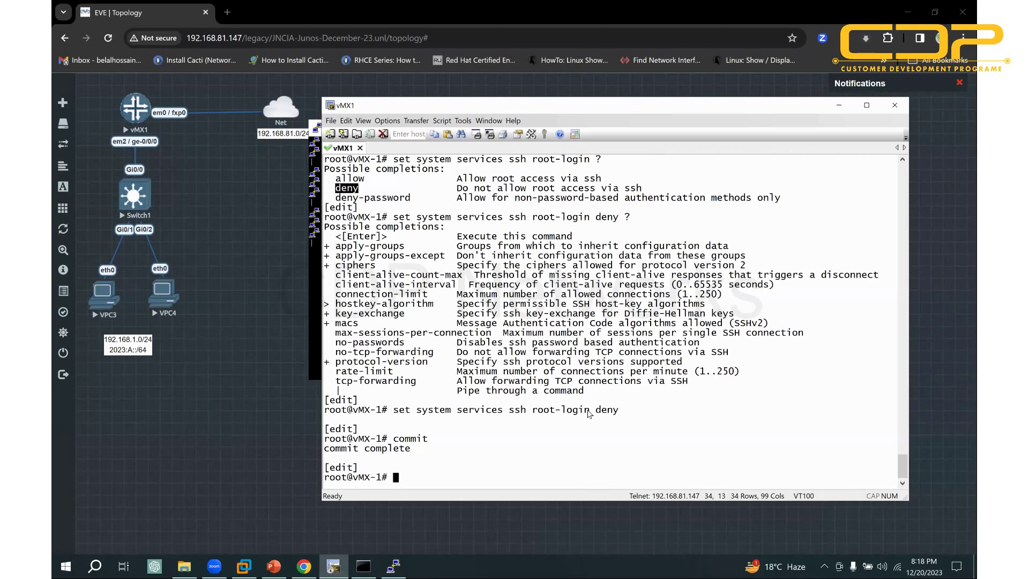
Step: Enter 'set system login user lab class ?' to list the available login classes
{"action": "left_click_drag", "start_coordinate": [619, 412], "coordinate": [502, 413]}
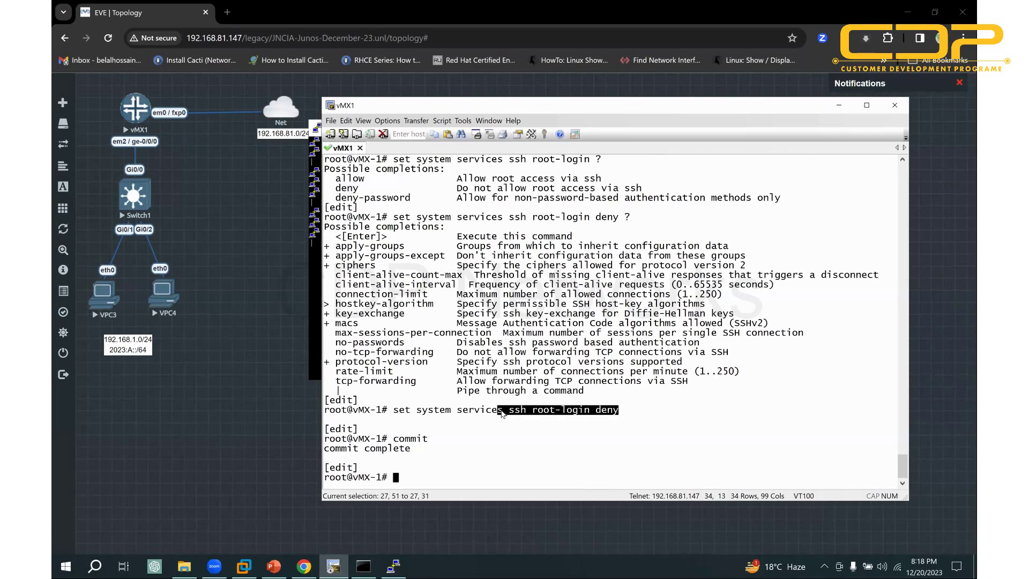
{"action": "left_click", "coordinate": [477, 450]}
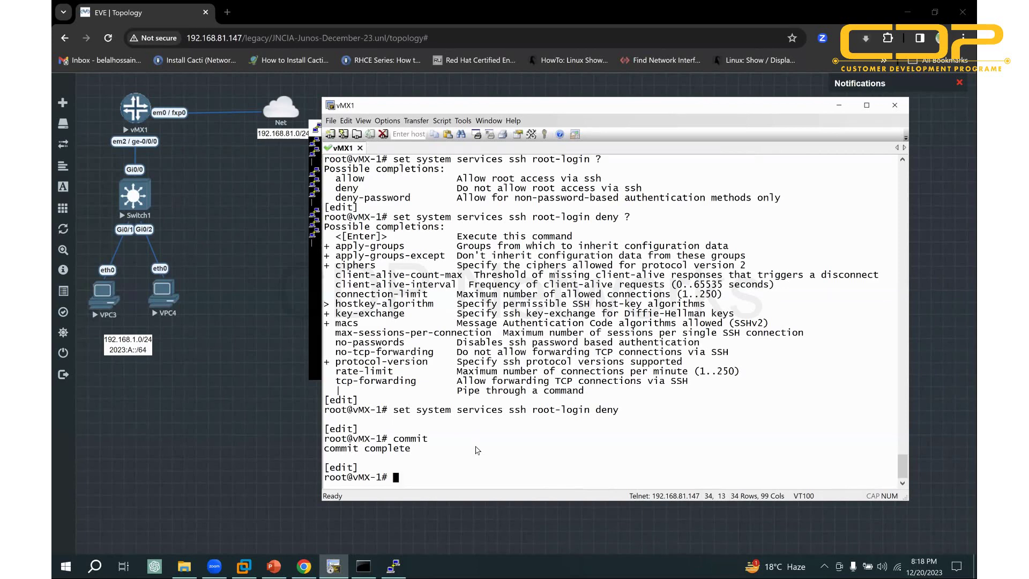
{"action": "type", "text": "set system login ?"}
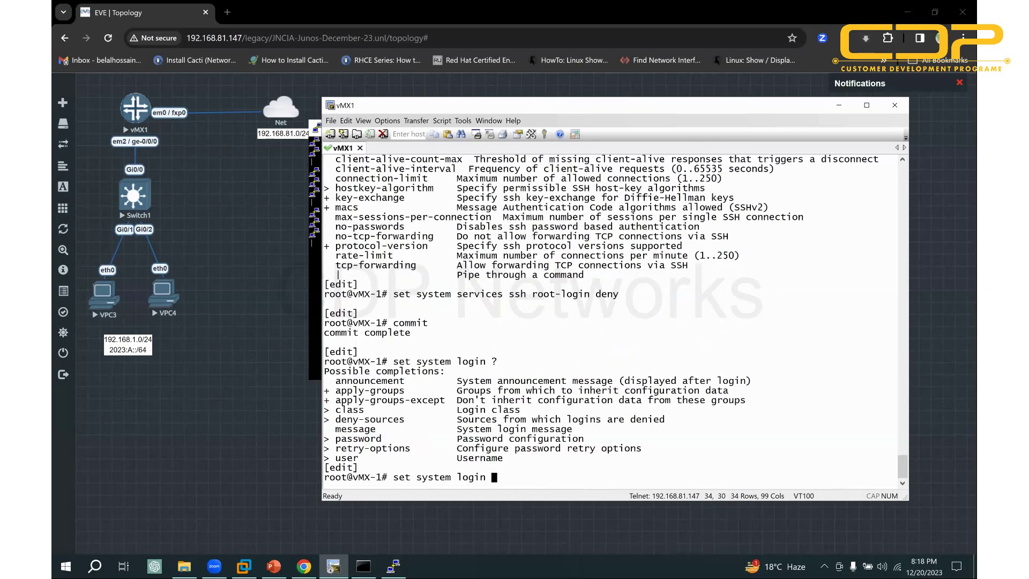
{"action": "type", "text": "user "}
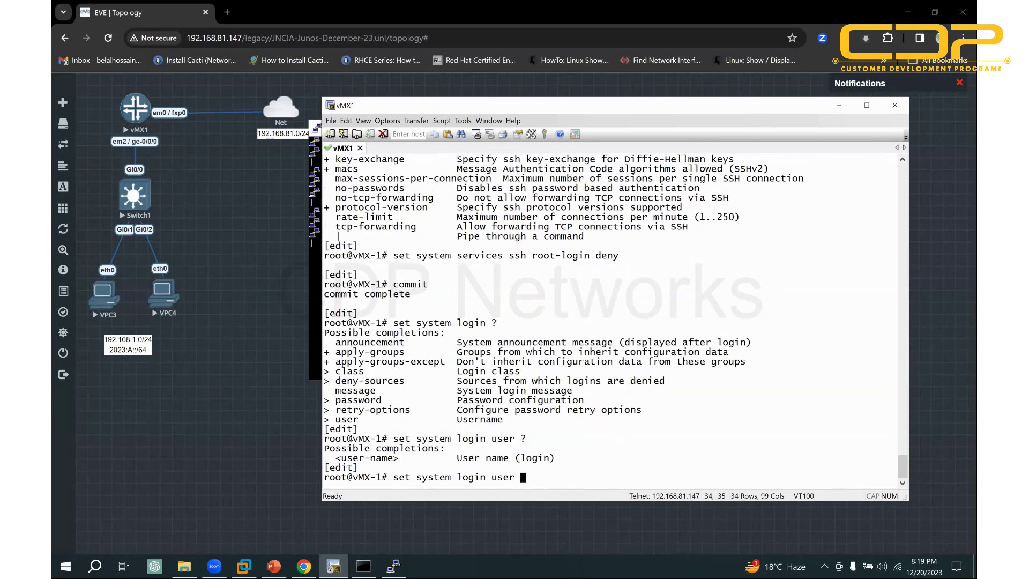
{"action": "type", "text": "?lab ?"}
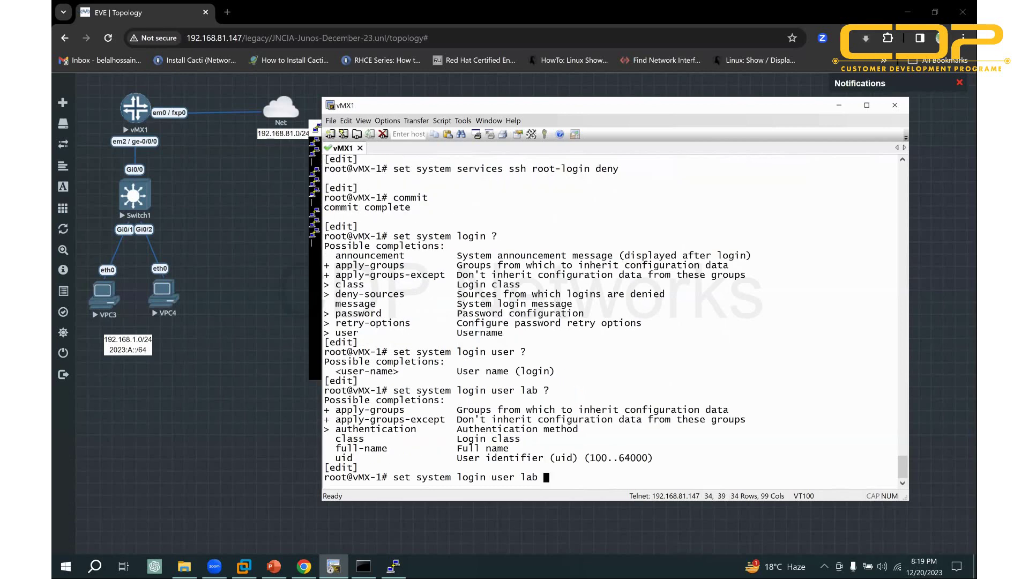
{"action": "type", "text": "class ?"}
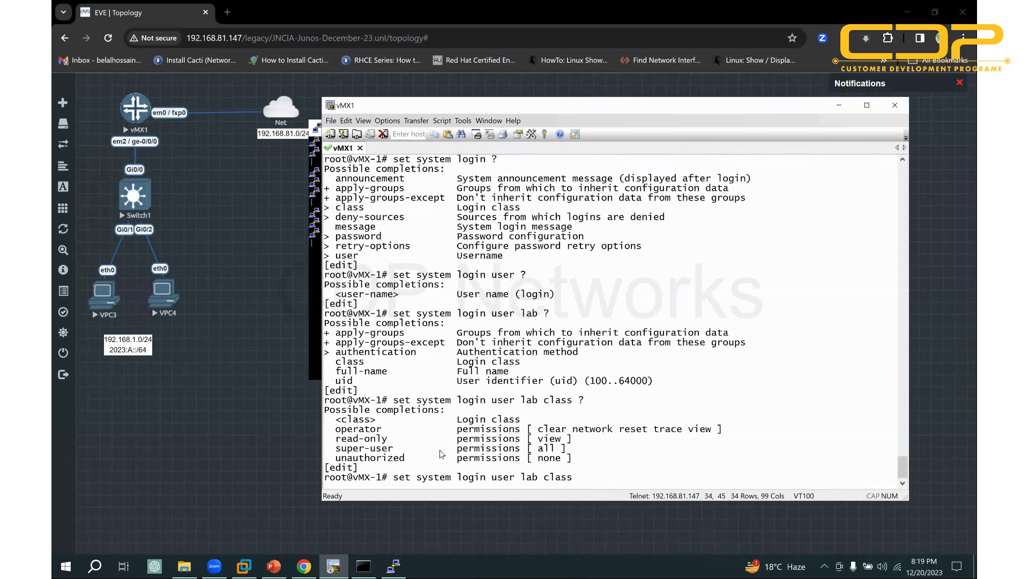
Step: Review the operator, super-user, read-only and unauthorized classes, then insert super-user as lab's class
{"action": "left_click_drag", "start_coordinate": [336, 430], "coordinate": [406, 459]}
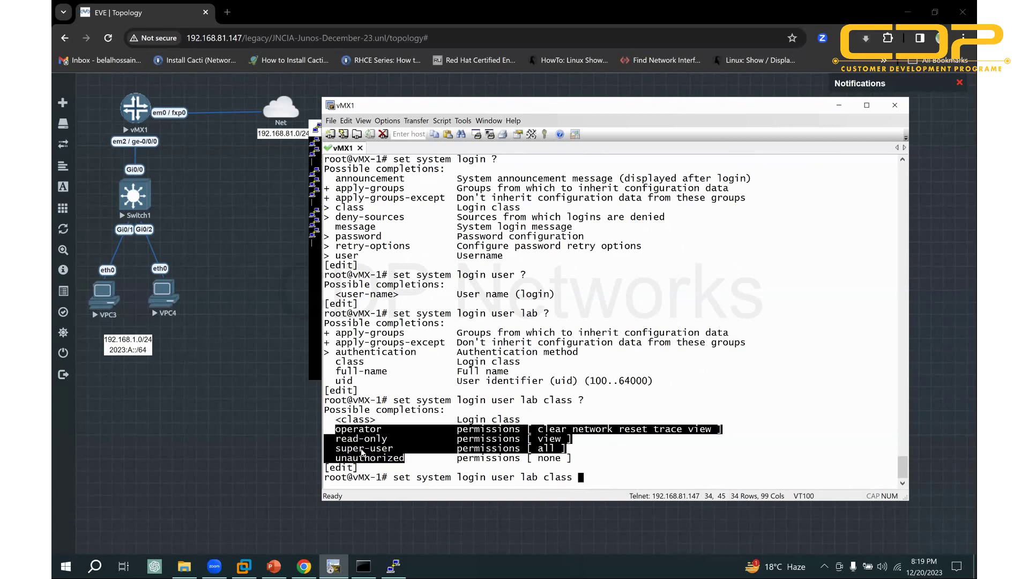
{"action": "double_click", "coordinate": [399, 449]}
{"action": "key", "text": "super+c"}
{"action": "left_click_drag", "start_coordinate": [474, 450], "coordinate": [567, 450]}
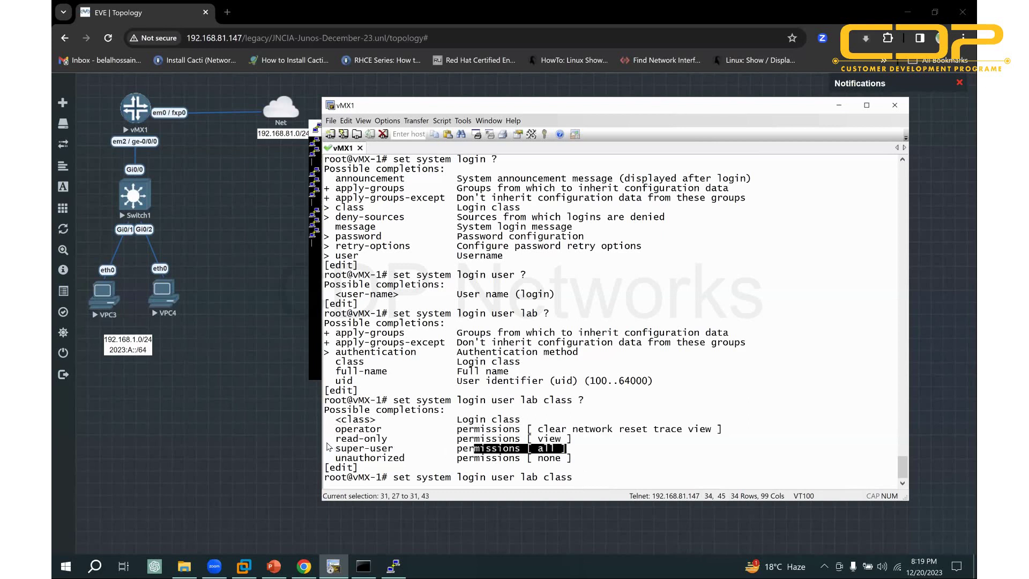
{"action": "left_click_drag", "start_coordinate": [349, 451], "coordinate": [387, 451]}
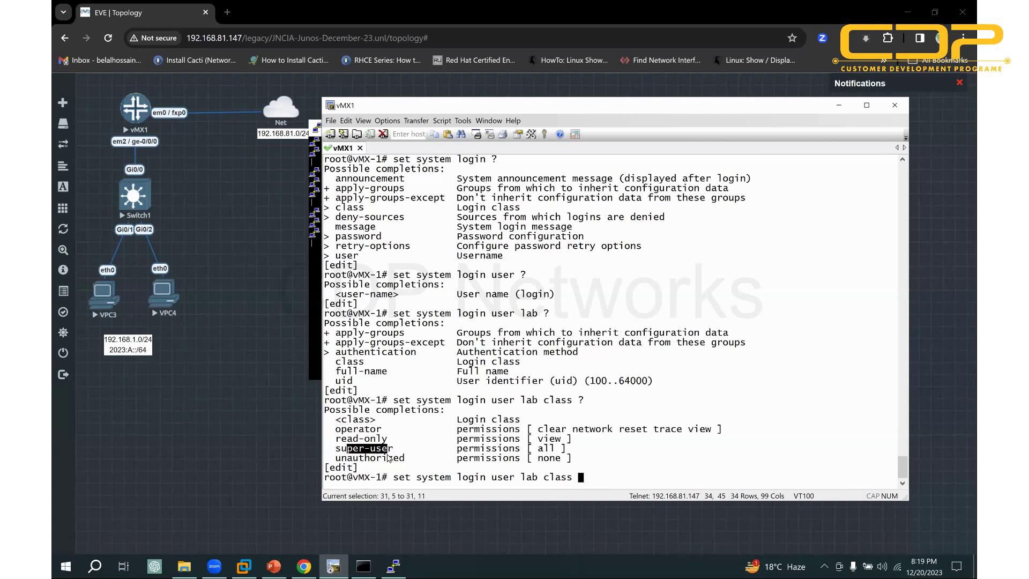
{"action": "left_click_drag", "start_coordinate": [452, 450], "coordinate": [575, 452]}
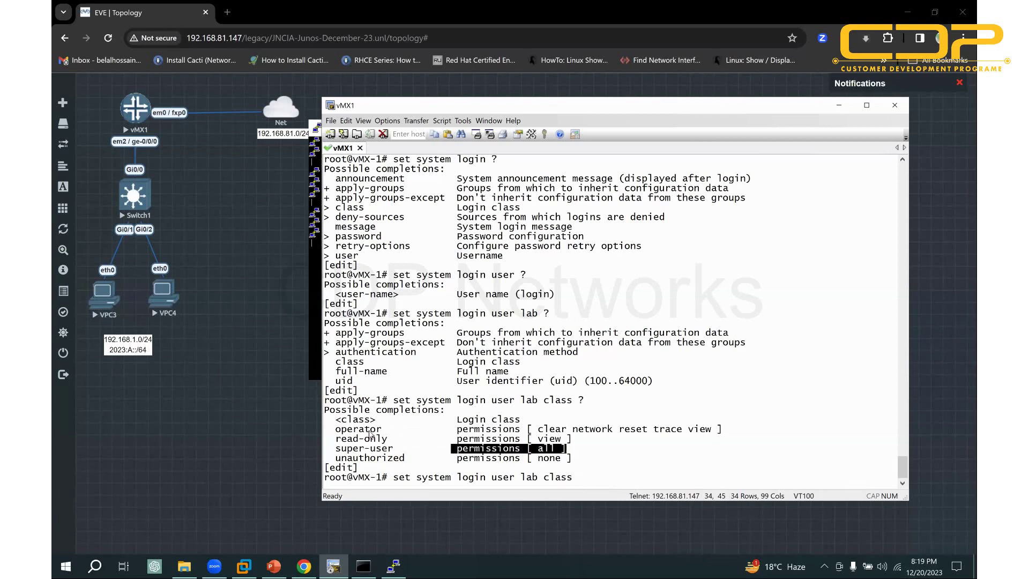
{"action": "left_click_drag", "start_coordinate": [364, 438], "coordinate": [573, 439]}
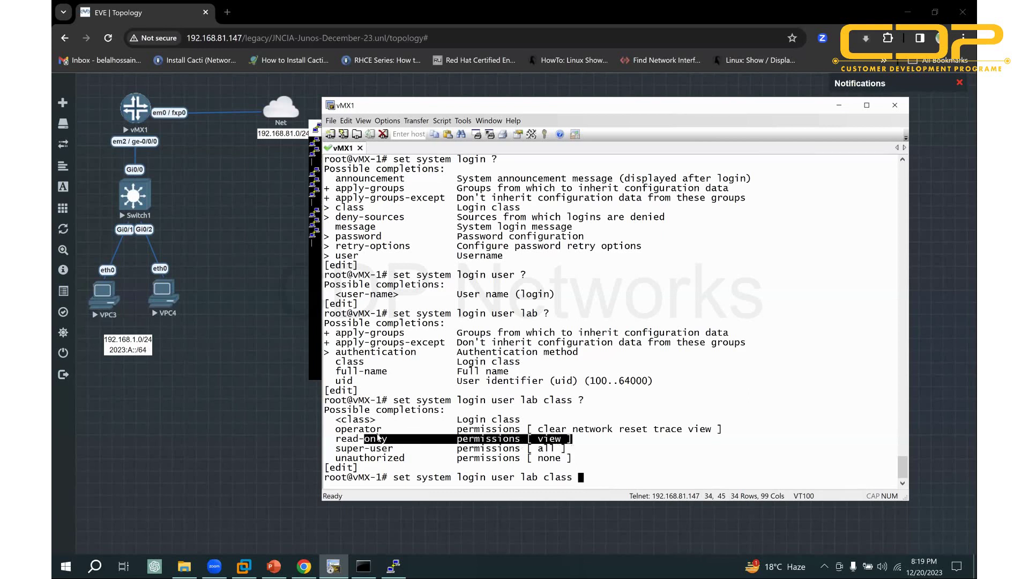
{"action": "left_click", "coordinate": [401, 432]}
{"action": "left_click_drag", "start_coordinate": [499, 428], "coordinate": [690, 437]}
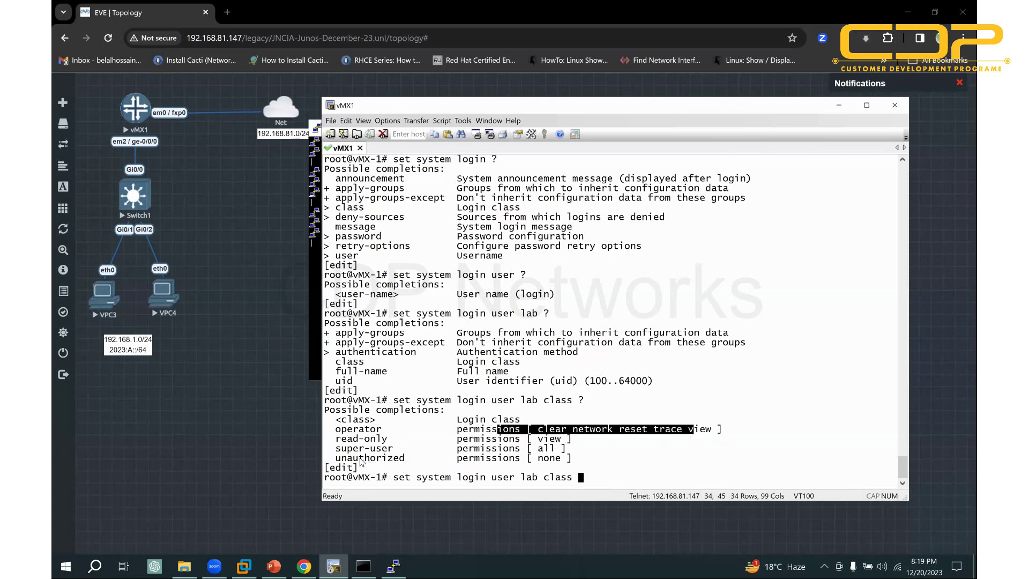
{"action": "left_click_drag", "start_coordinate": [346, 462], "coordinate": [417, 463]}
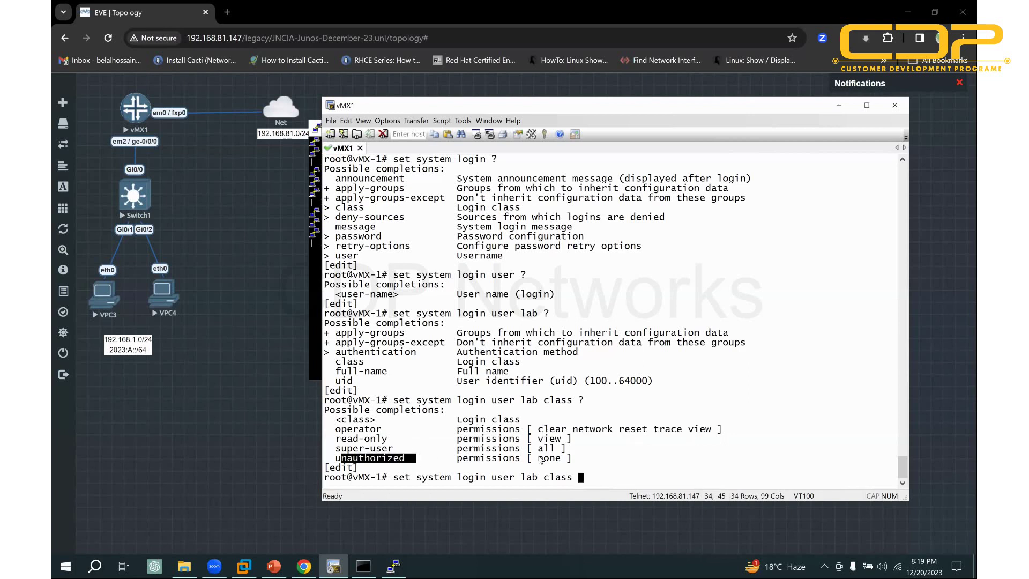
{"action": "left_click_drag", "start_coordinate": [535, 460], "coordinate": [572, 460]}
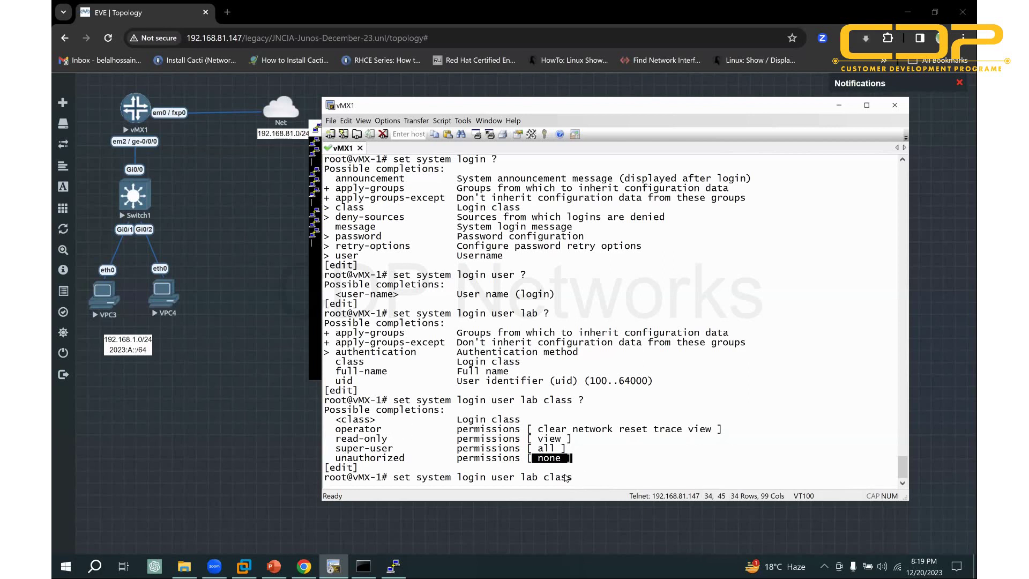
{"action": "left_click_drag", "start_coordinate": [336, 450], "coordinate": [398, 453]}
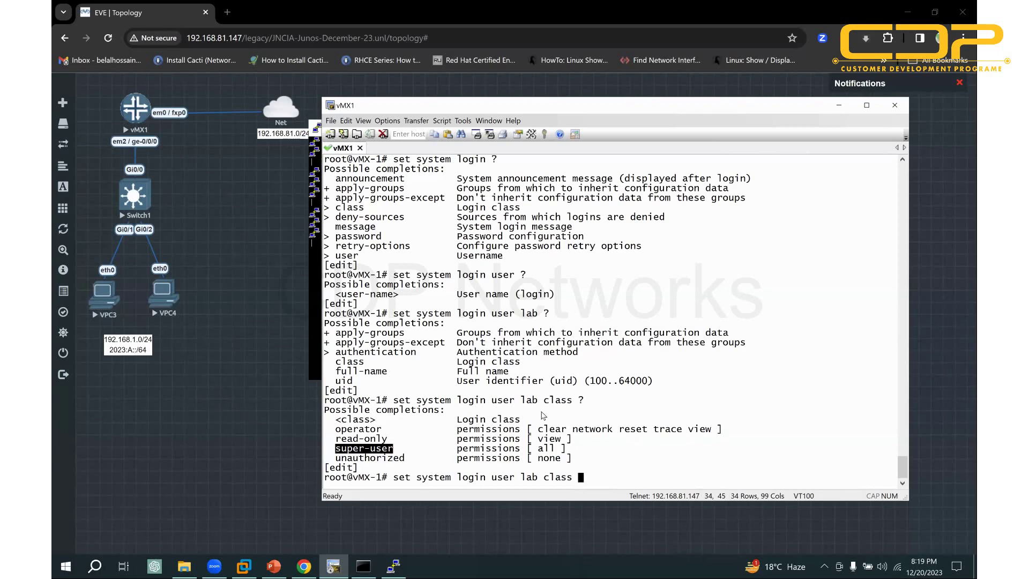
{"action": "right_click", "coordinate": [596, 394]}
Step: Add 'authentication plain-text-password' for lab, enter the password twice, and commit
{"action": "type", "text": "?"}
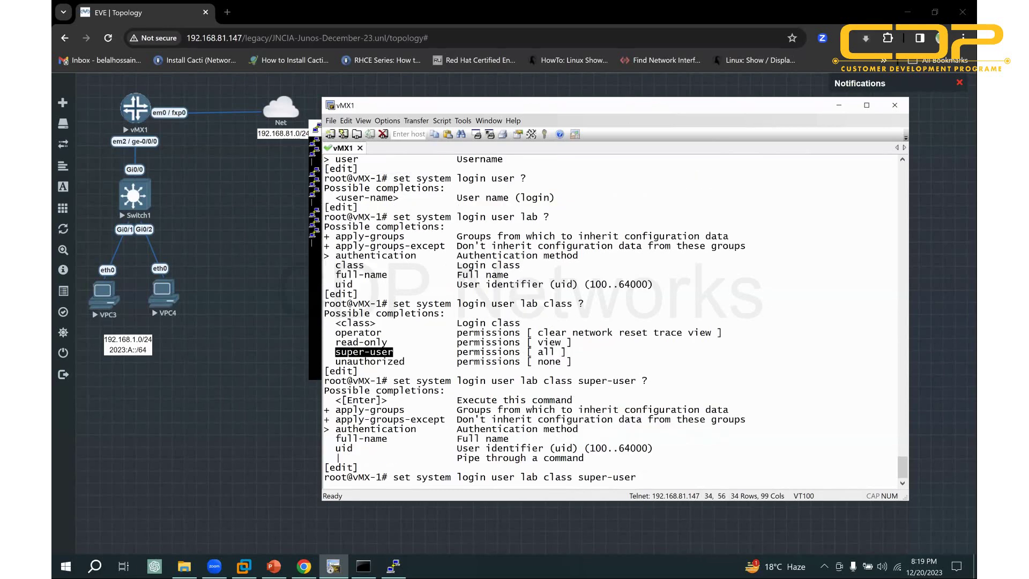
{"action": "type", "text": "authentication "}
{"action": "type", "text": "?"}
{"action": "type", "text": "pla"}
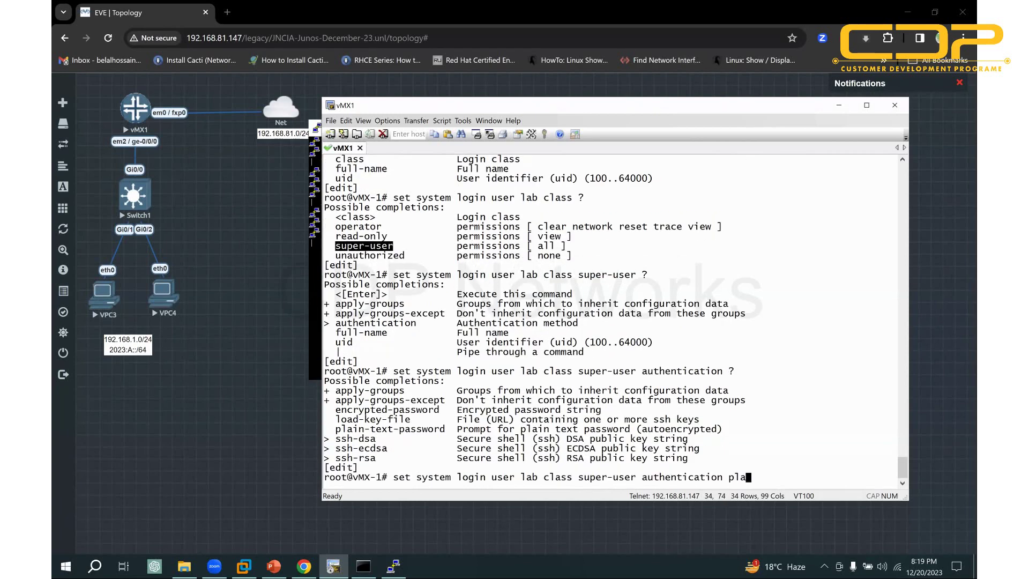
{"action": "key", "text": "Tab"}
{"action": "type", "text": "?"}
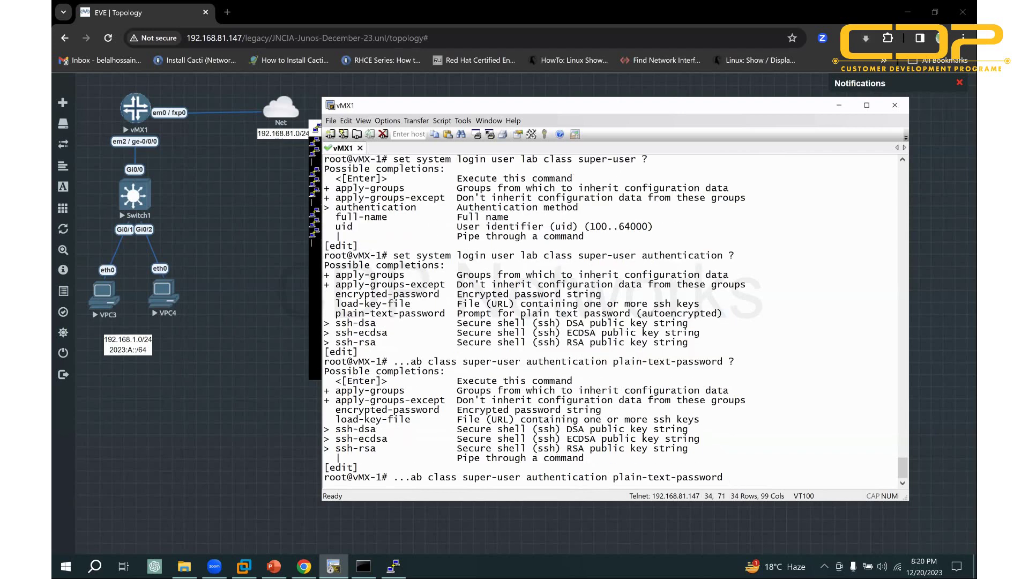
{"action": "key", "text": "Return"}
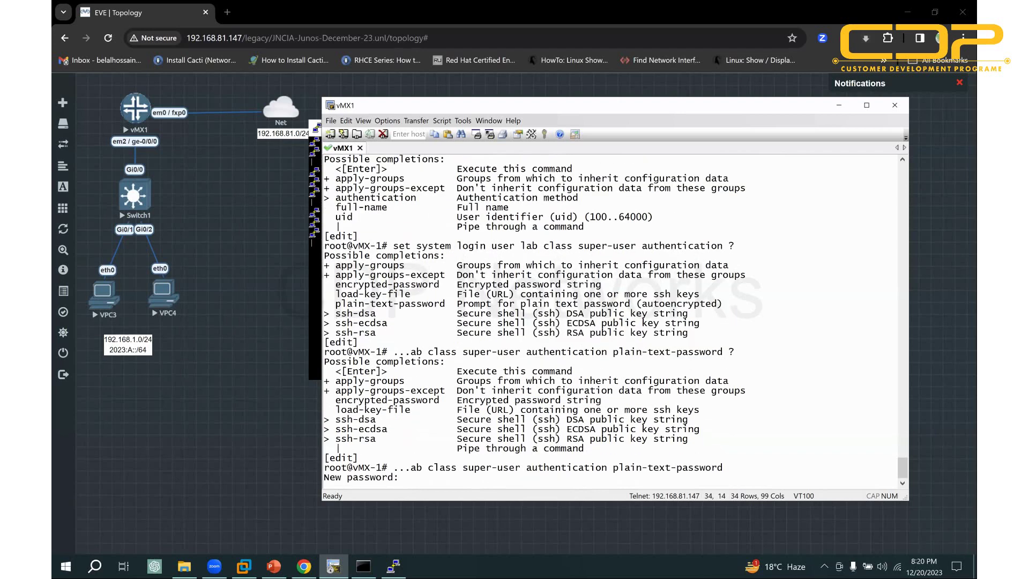
{"action": "key", "text": "Return"}
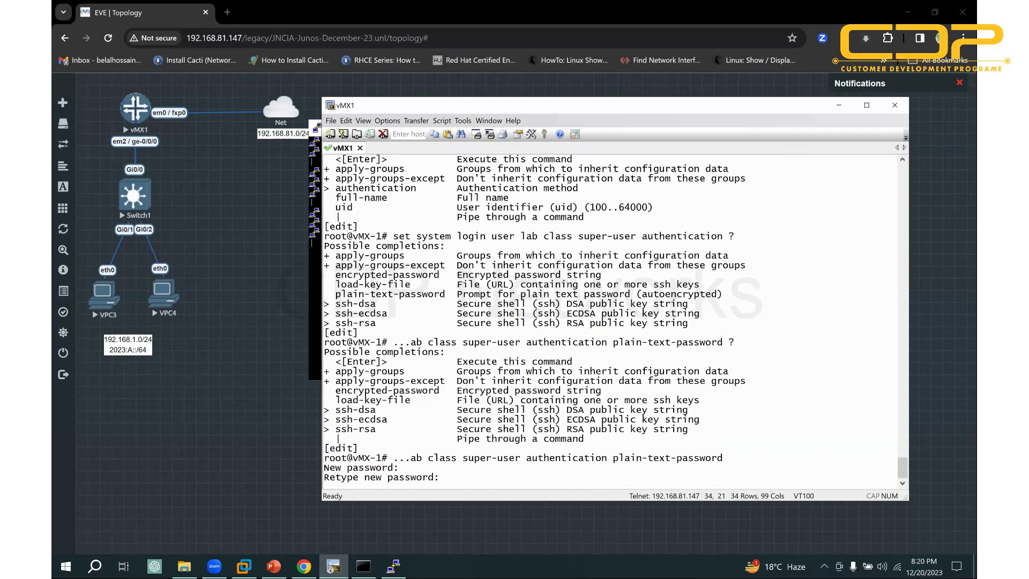
{"action": "key", "text": "Return"}
{"action": "type", "text": "c"}
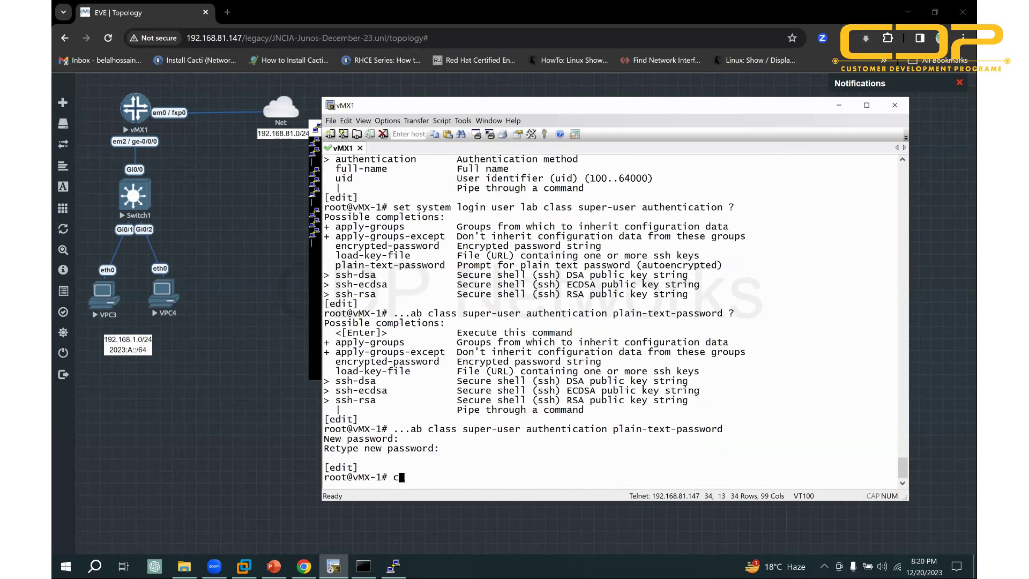
{"action": "type", "text": "ommit"}
{"action": "key", "text": "Return"}
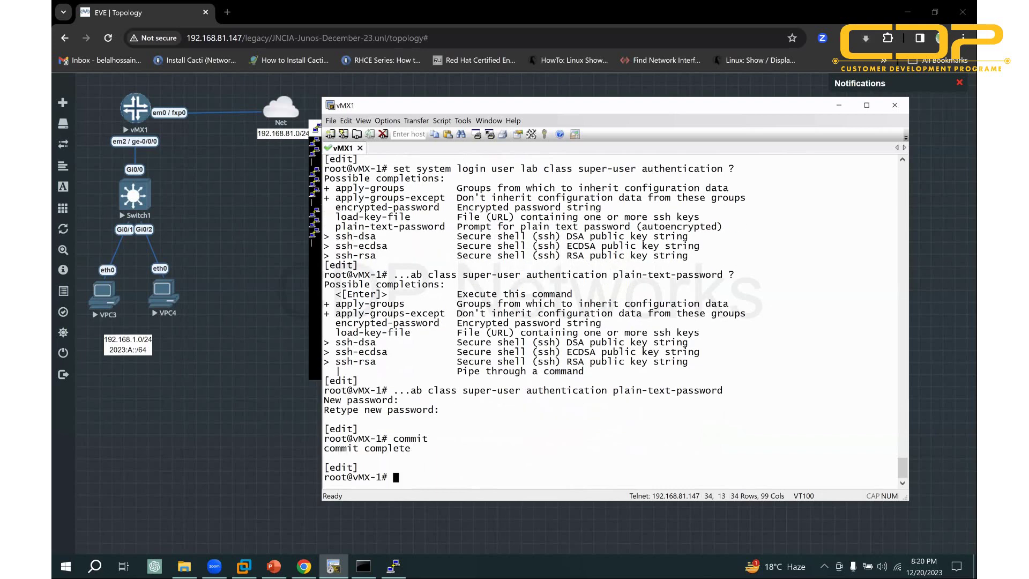
Step: Duplicate the PuTTY session and close the failed root session
{"action": "left_click", "coordinate": [394, 566]}
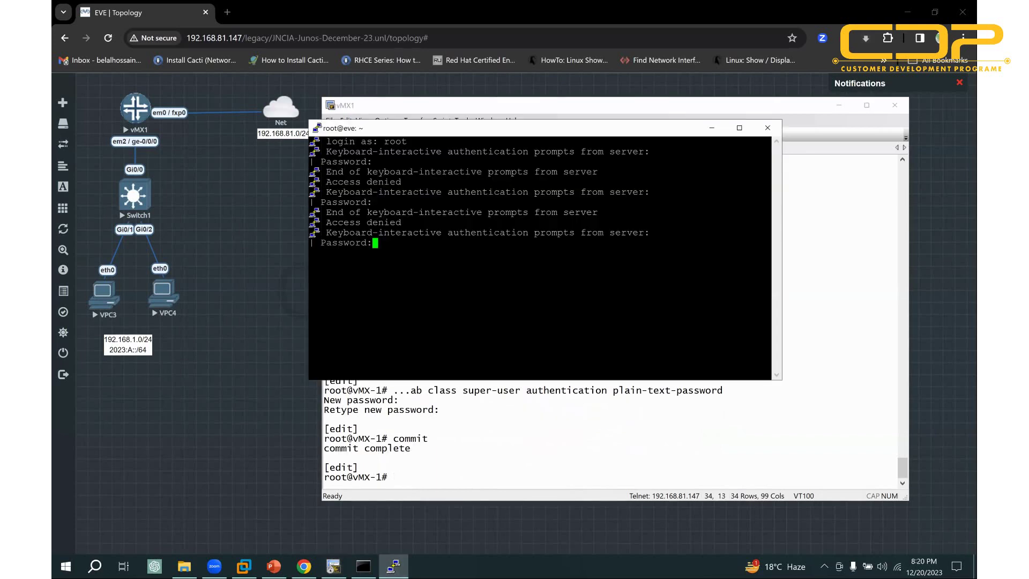
{"action": "right_click", "coordinate": [445, 128]}
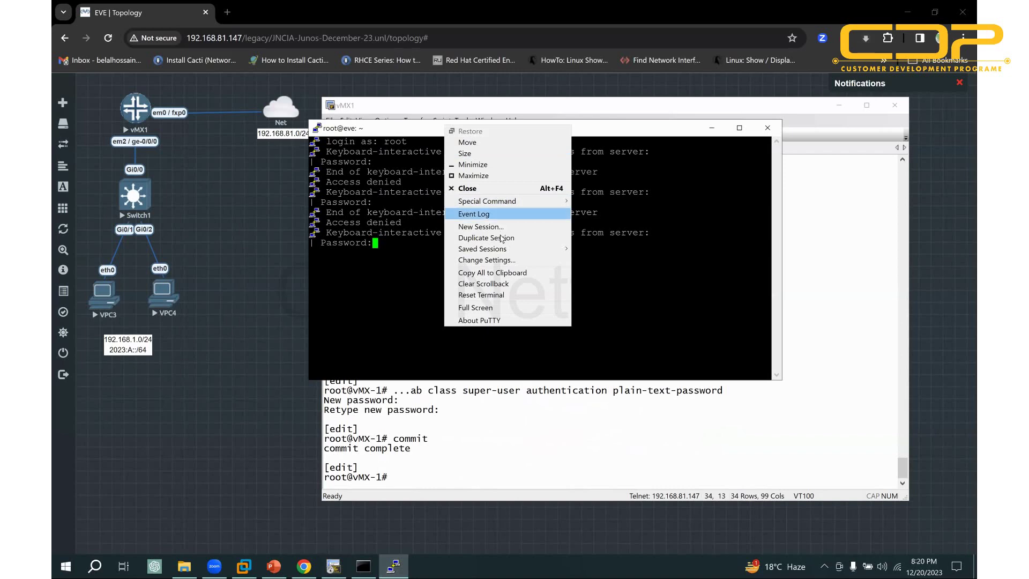
{"action": "left_click", "coordinate": [487, 238]}
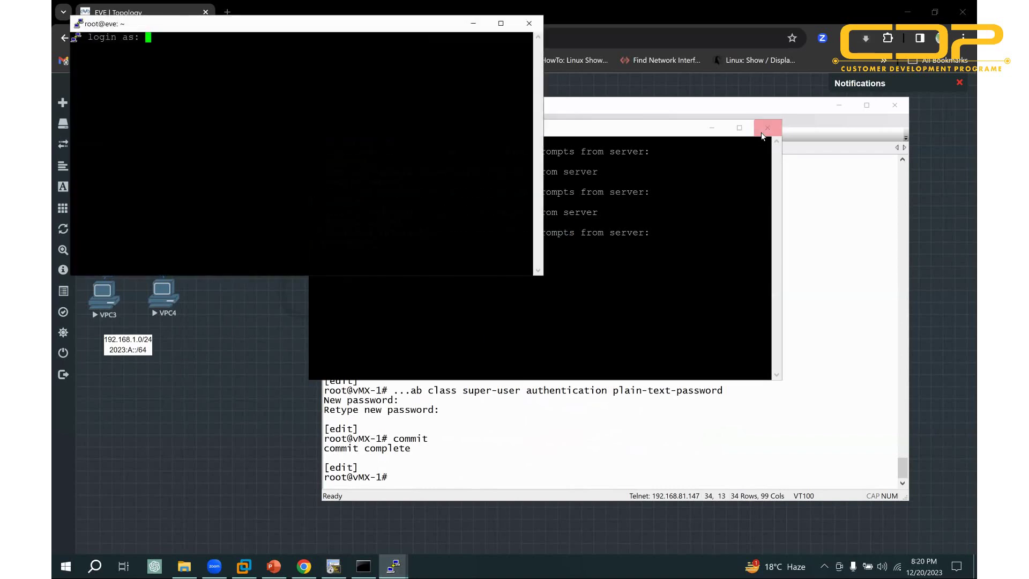
{"action": "left_click", "coordinate": [422, 284]}
{"action": "key", "text": "alt+F4"}
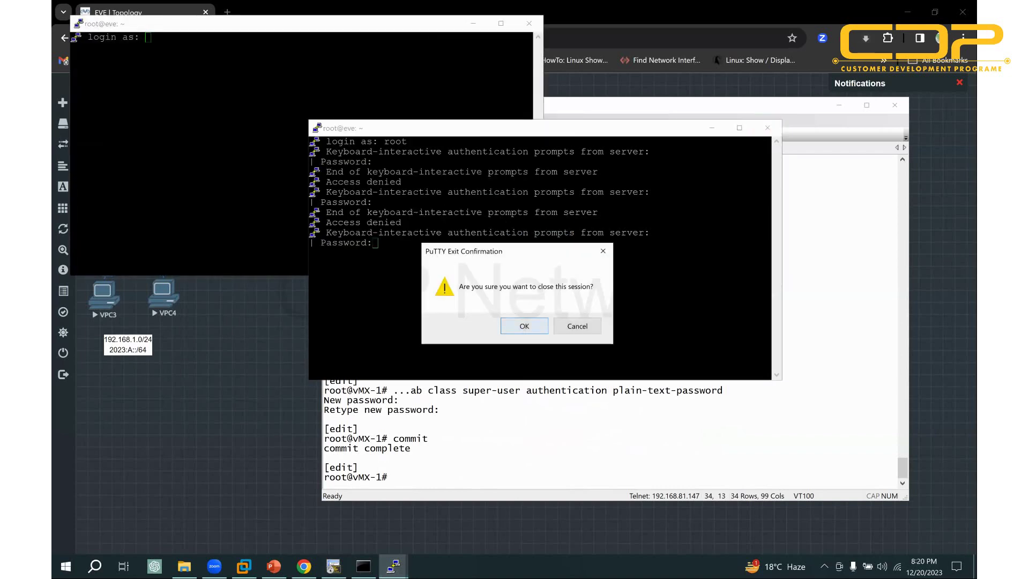
{"action": "key", "text": "Return"}
{"action": "left_click_drag", "start_coordinate": [321, 29], "coordinate": [588, 125]}
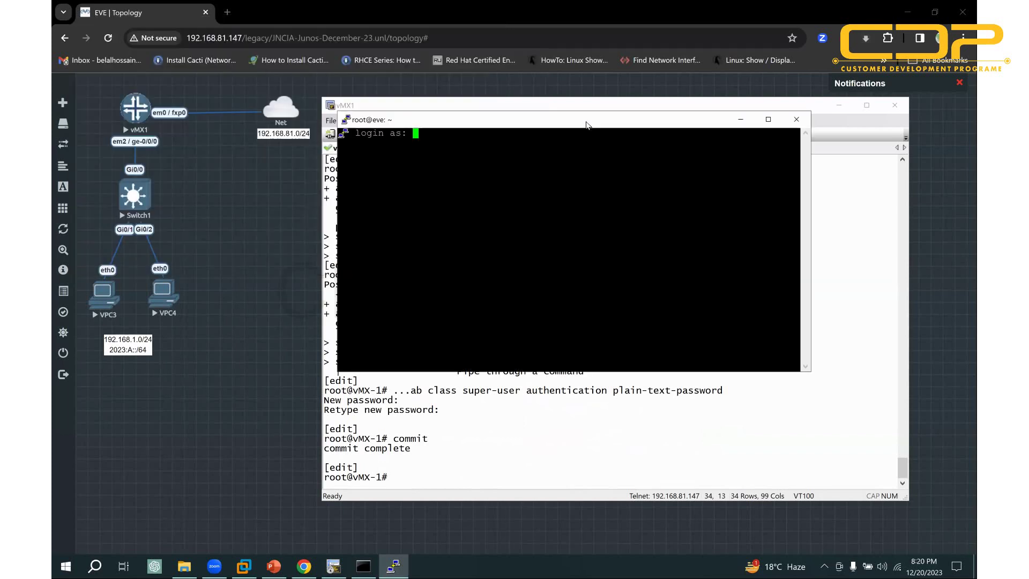
Step: Log in as lab with its password and enter configuration mode with 'configure'
{"action": "type", "text": "lab"}
{"action": "key", "text": "Return"}
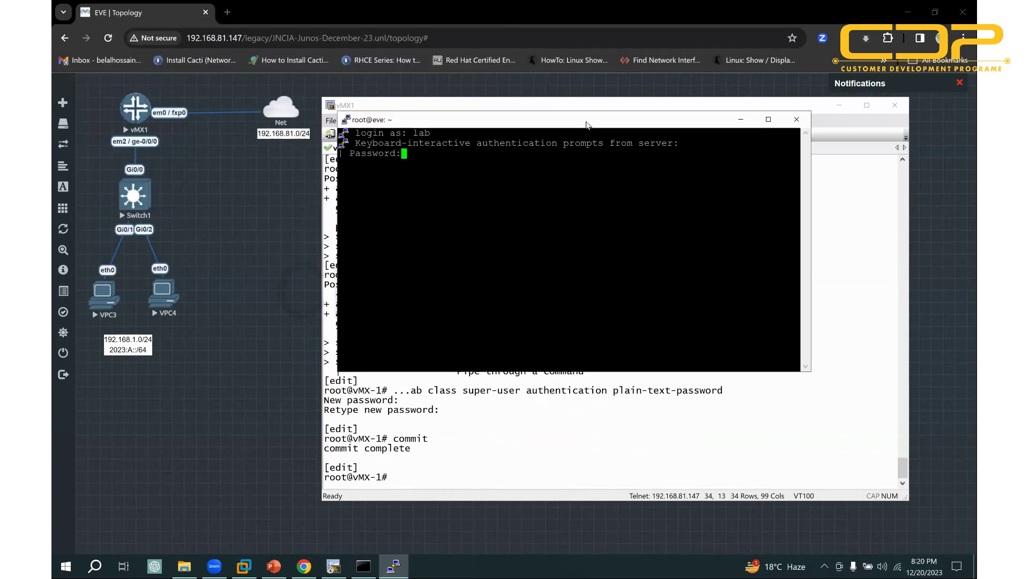
{"action": "key", "text": "Return"}
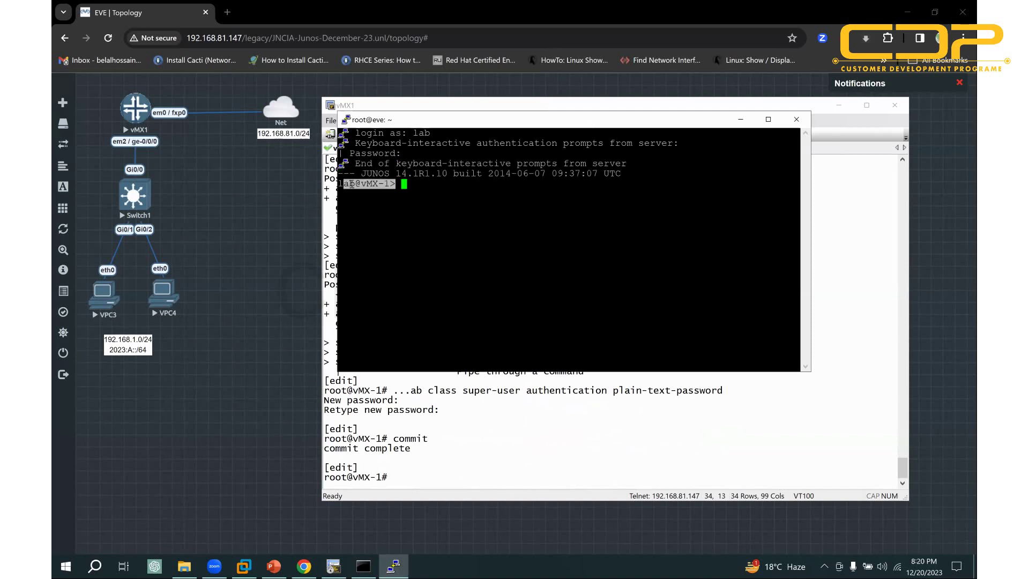
{"action": "type", "text": "e"}
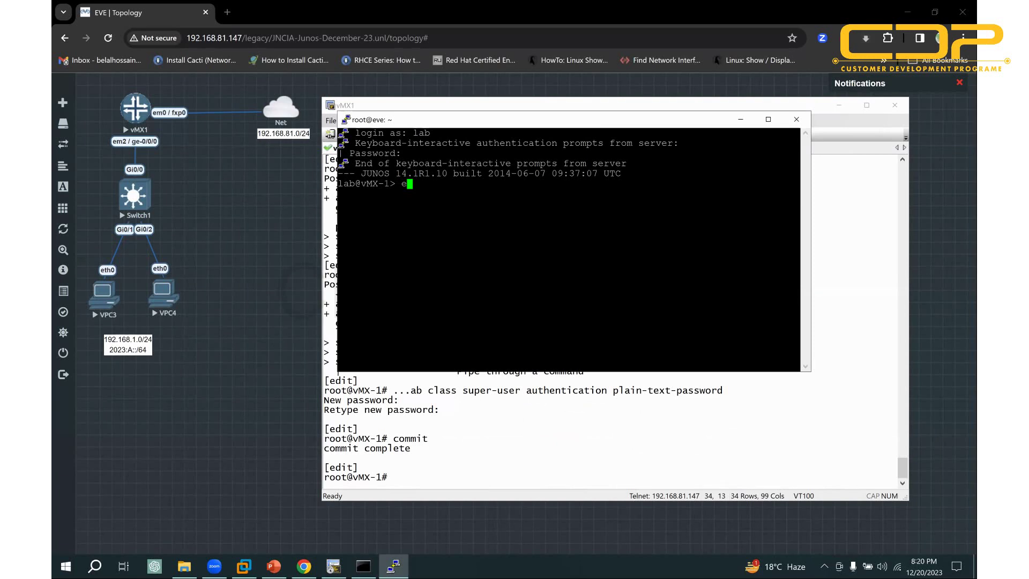
{"action": "key", "text": "BackSpace"}
{"action": "type", "text": "configure"}
{"action": "key", "text": "Return"}
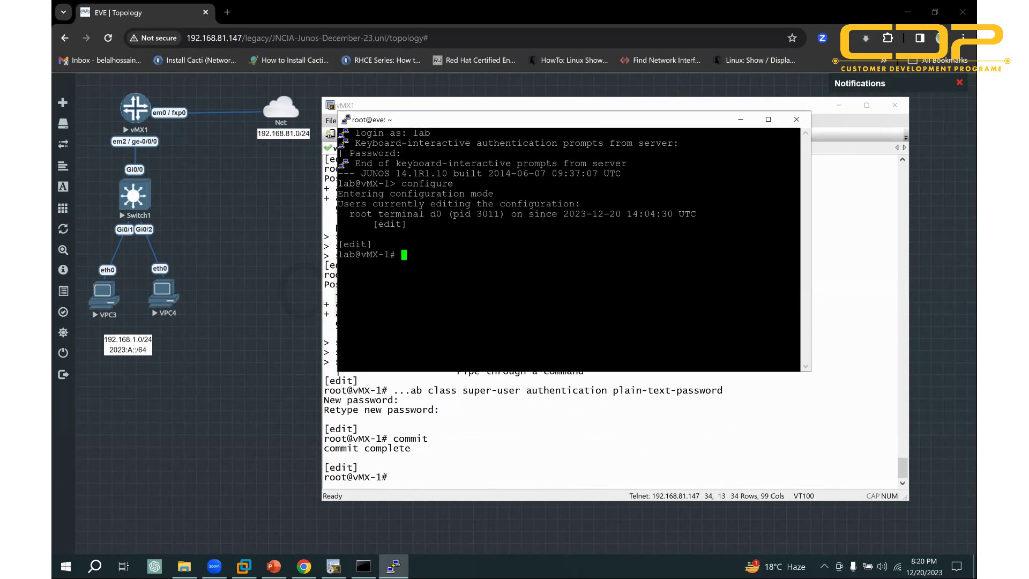
Step: Point out the lab@vMX-1 prompt, then minimize PuTTY
{"action": "left_click_drag", "start_coordinate": [354, 255], "coordinate": [337, 254]}
{"action": "double_click", "coordinate": [364, 256]}
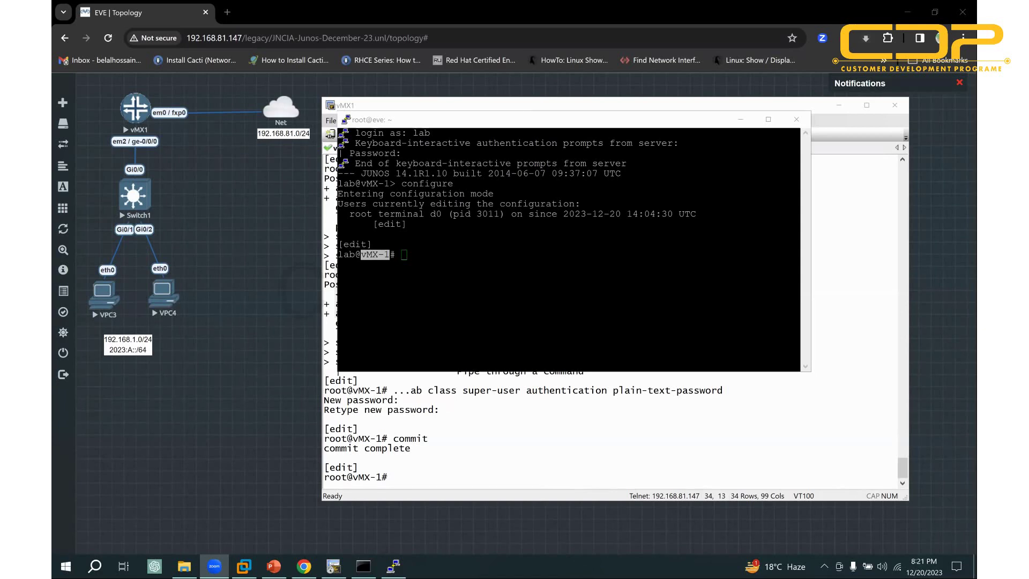
{"action": "left_click", "coordinate": [536, 300]}
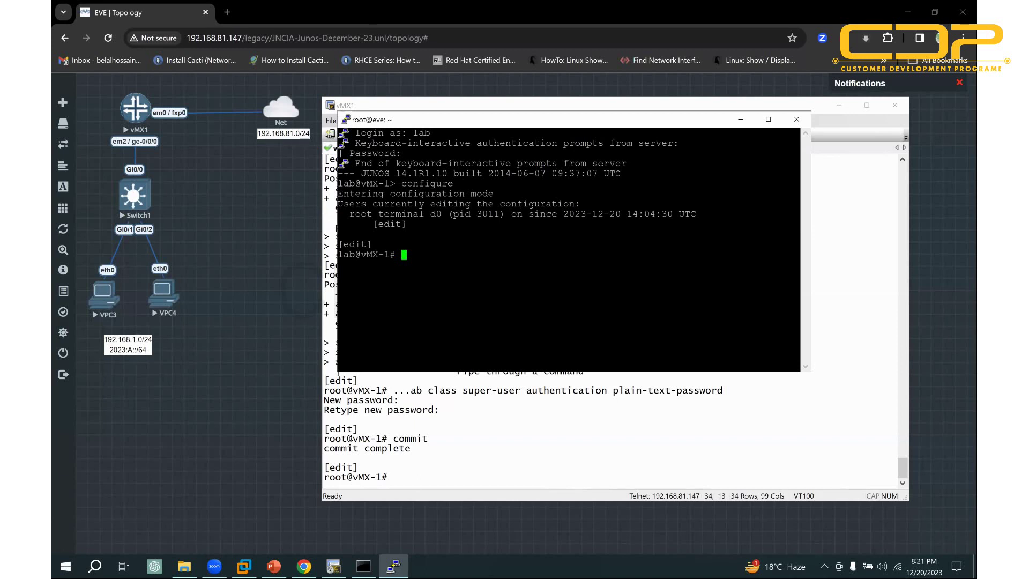
{"action": "left_click_drag", "start_coordinate": [361, 255], "coordinate": [337, 254]}
{"action": "left_click", "coordinate": [741, 120]}
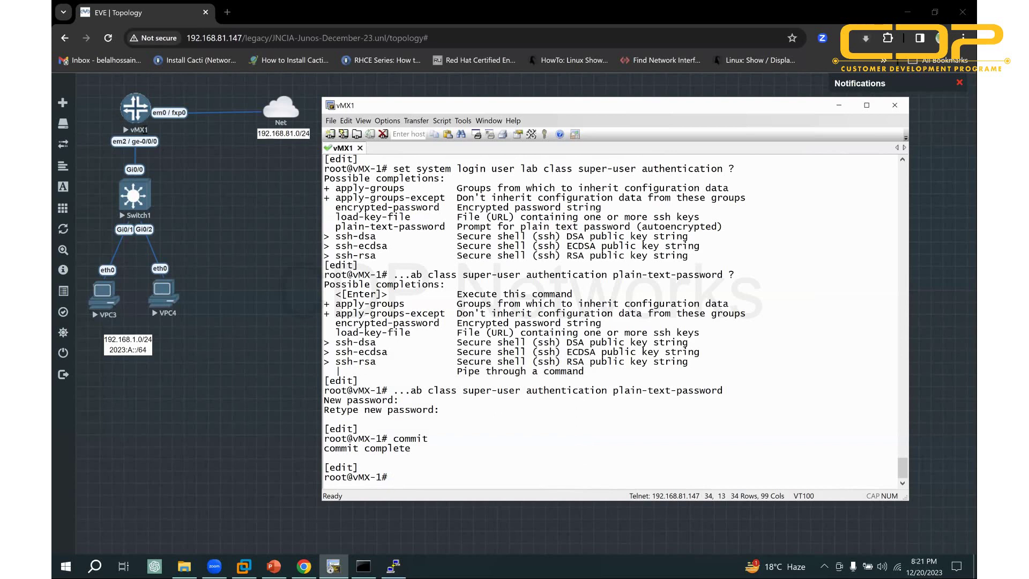
Step: Set the system host-name to vMX1 and commit
{"action": "left_click_drag", "start_coordinate": [383, 478], "coordinate": [354, 482]}
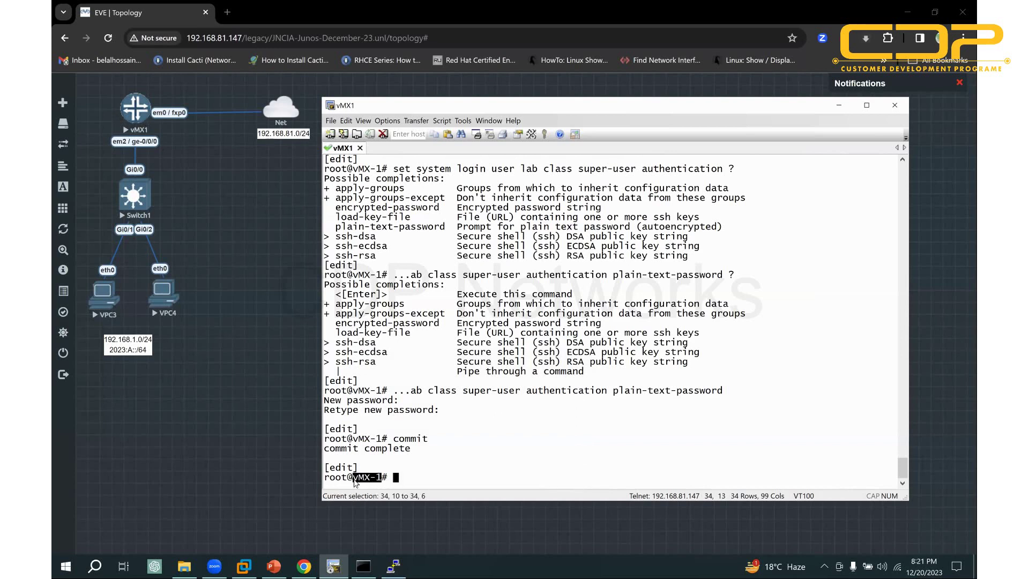
{"action": "left_click", "coordinate": [412, 480]}
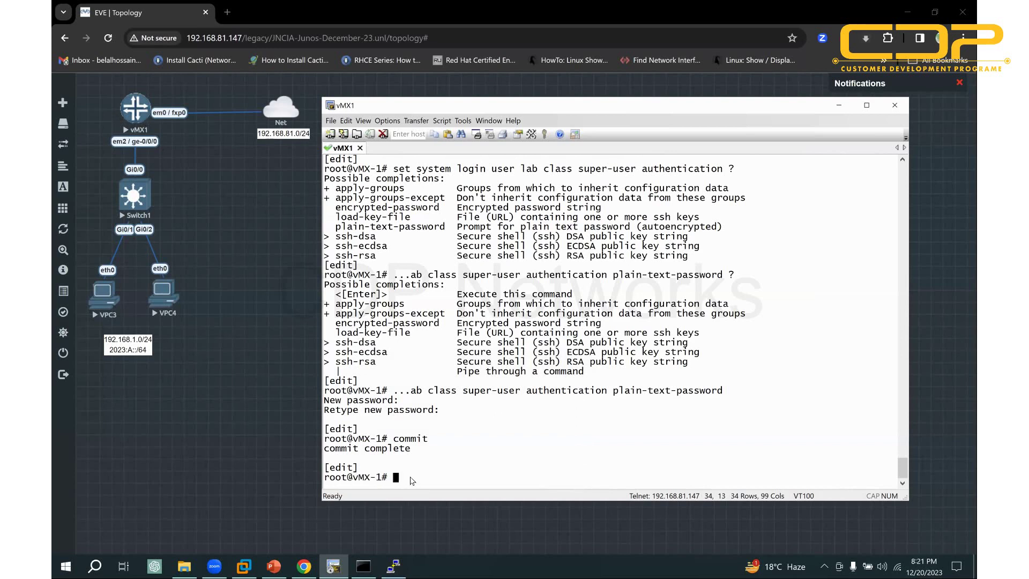
{"action": "type", "text": "set system host-name"}
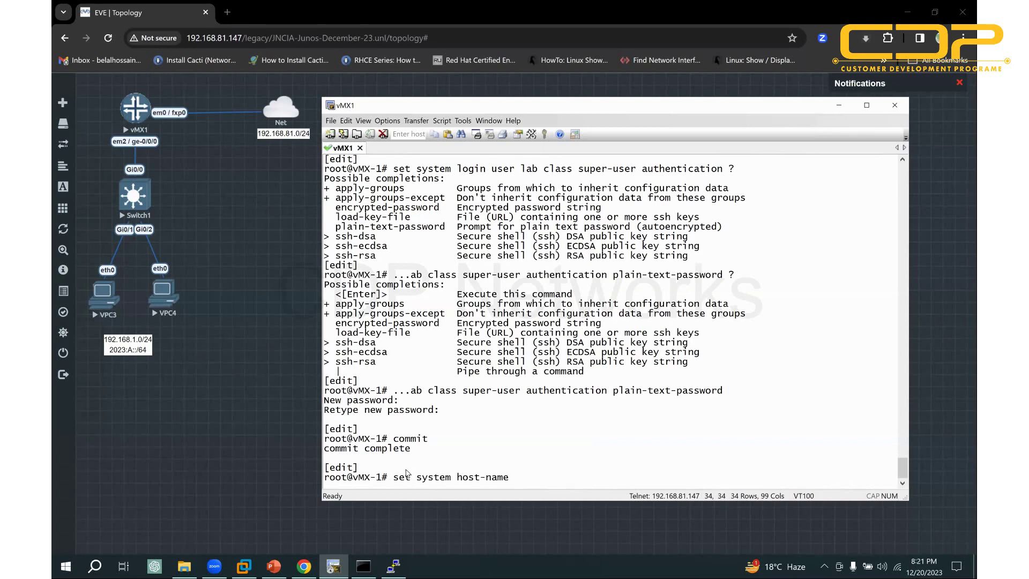
{"action": "double_click", "coordinate": [361, 478]}
{"action": "right_click", "coordinate": [486, 442]}
{"action": "type", "text": "1"}
{"action": "key", "text": "Return"}
{"action": "type", "text": "commit"}
{"action": "key", "text": "Return"}
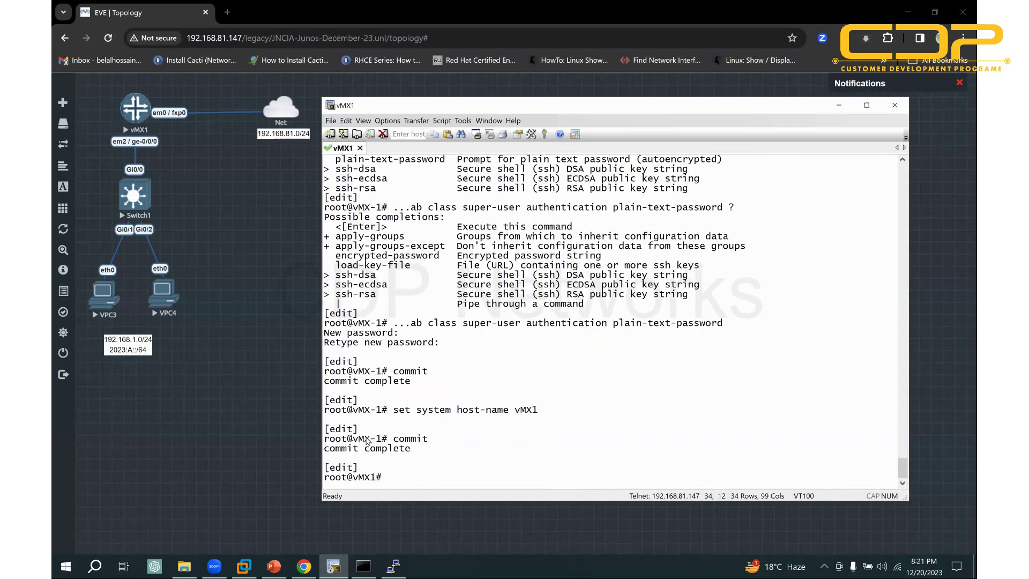
Step: Compare the old vMX-1 and new vMX1 prompts and start a new set command
{"action": "left_click_drag", "start_coordinate": [382, 439], "coordinate": [359, 441]}
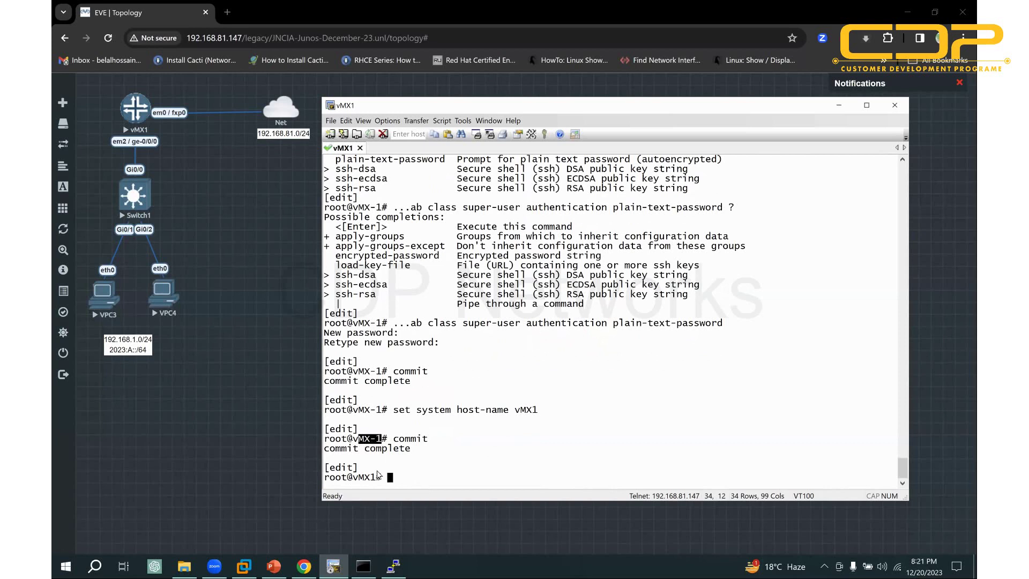
{"action": "left_click_drag", "start_coordinate": [376, 478], "coordinate": [352, 480]}
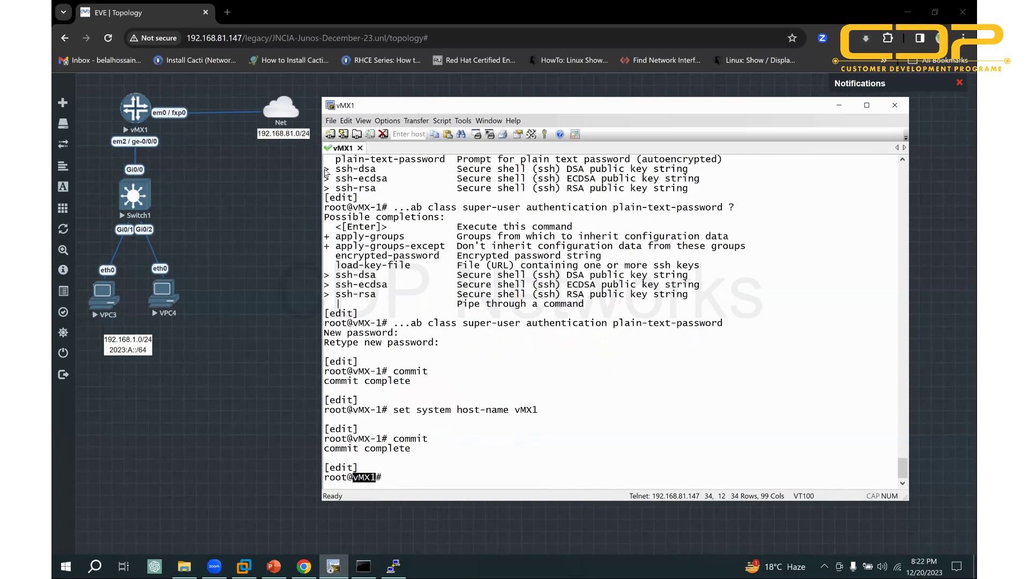
{"action": "left_click", "coordinate": [561, 380]}
{"action": "type", "text": "set"}
Step: Assign ge-0/0/0 unit 0 family inet address 192.168.1.1/24
{"action": "type", "text": "inte"}
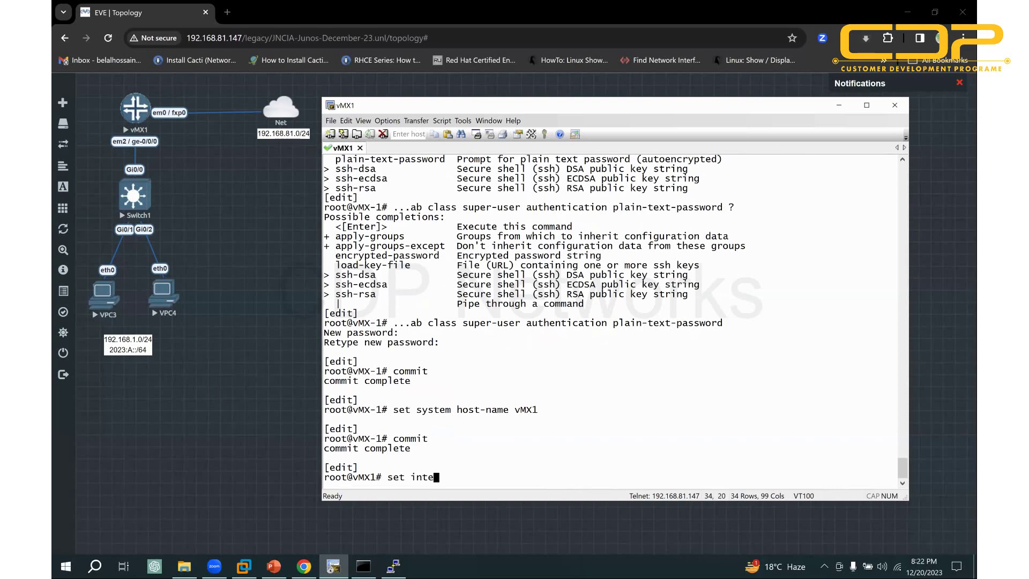
{"action": "type", "text": "rfaces ge"}
{"action": "type", "text": "-0/0/0 unit 0 "}
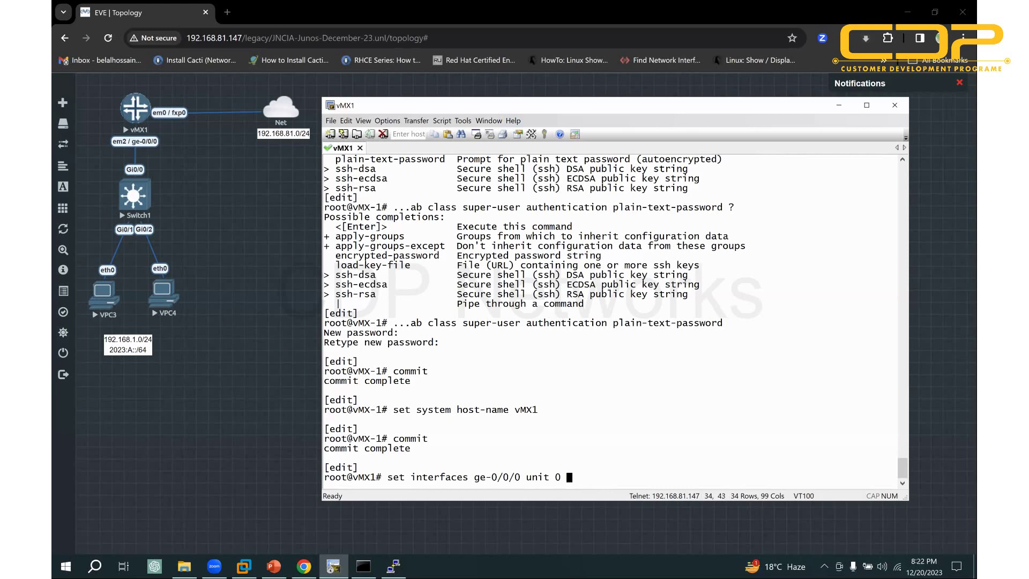
{"action": "type", "text": "family inet"}
{"action": "type", "text": "address "}
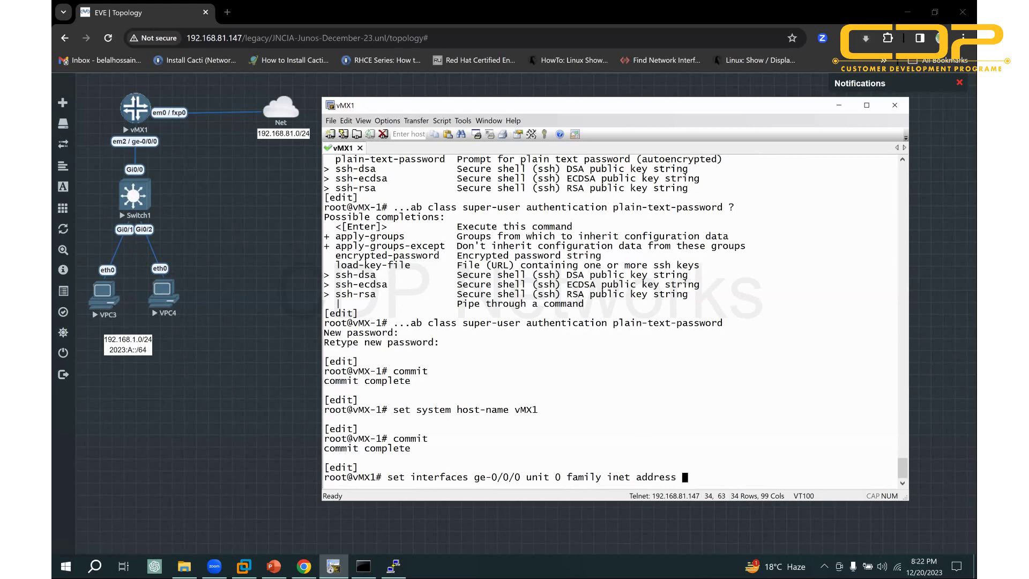
{"action": "type", "text": "192.168.1.1/24"}
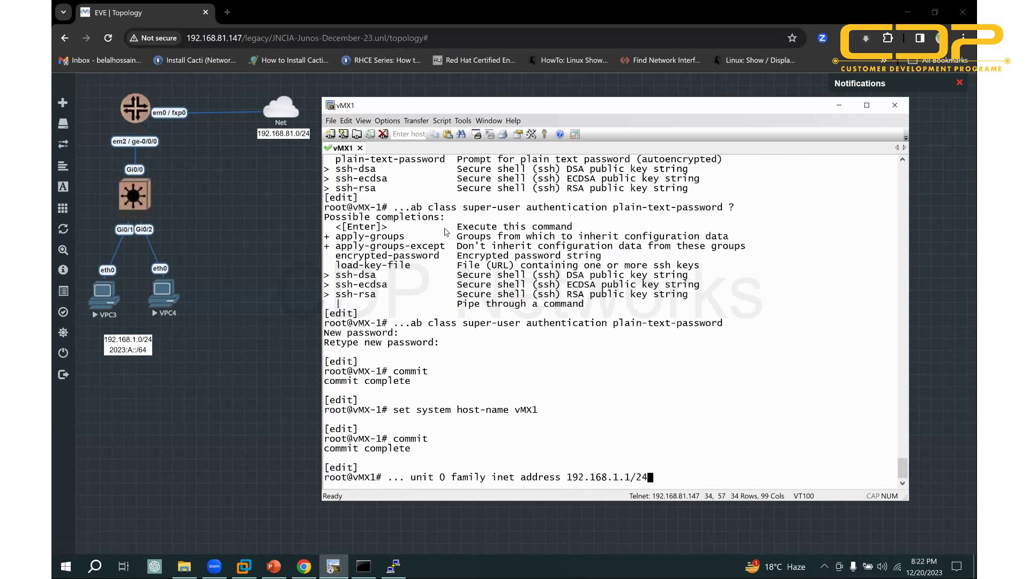
{"action": "key", "text": "Return"}
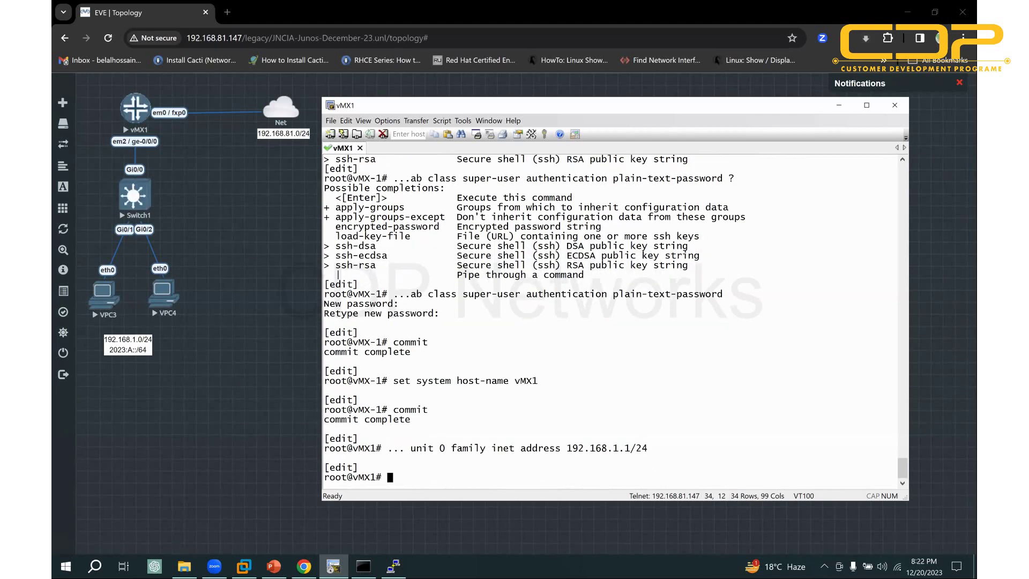
Step: Give ge-0/0/0 unit 0 the description LAN and commit
{"action": "key", "text": "Up"}
{"action": "key", "text": "BackSpace"}
{"action": "key", "text": "BackSpace"}
{"action": "key", "text": "BackSpace"}
{"action": "key", "text": "BackSpace"}
{"action": "key", "text": "BackSpace"}
{"action": "key", "text": "BackSpace"}
{"action": "key", "text": "BackSpace"}
{"action": "key", "text": "BackSpace"}
{"action": "key", "text": "BackSpace"}
{"action": "key", "text": "BackSpace"}
{"action": "key", "text": "BackSpace"}
{"action": "key", "text": "BackSpace"}
{"action": "key", "text": "BackSpace"}
{"action": "key", "text": "BackSpace"}
{"action": "key", "text": "BackSpace"}
{"action": "key", "text": "BackSpace"}
{"action": "key", "text": "BackSpace"}
{"action": "key", "text": "BackSpace"}
{"action": "key", "text": "BackSpace"}
{"action": "key", "text": "BackSpace"}
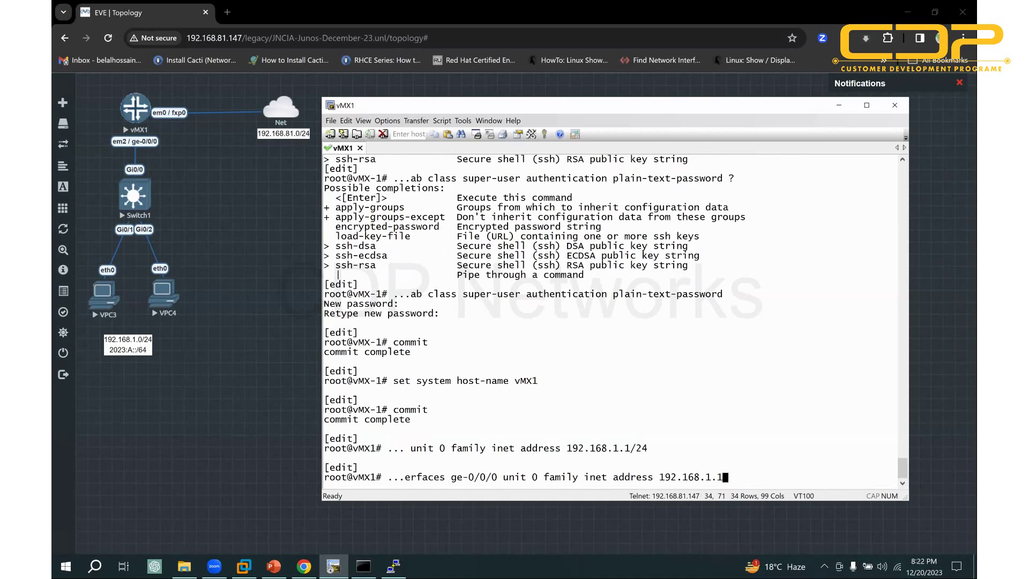
{"action": "key", "text": "BackSpace"}
{"action": "key", "text": "BackSpace"}
{"action": "key", "text": "BackSpace"}
{"action": "key", "text": "BackSpace"}
{"action": "key", "text": "BackSpace"}
{"action": "key", "text": "BackSpace"}
{"action": "key", "text": "BackSpace"}
{"action": "key", "text": "BackSpace"}
{"action": "key", "text": "BackSpace"}
{"action": "key", "text": "BackSpace"}
{"action": "key", "text": "BackSpace"}
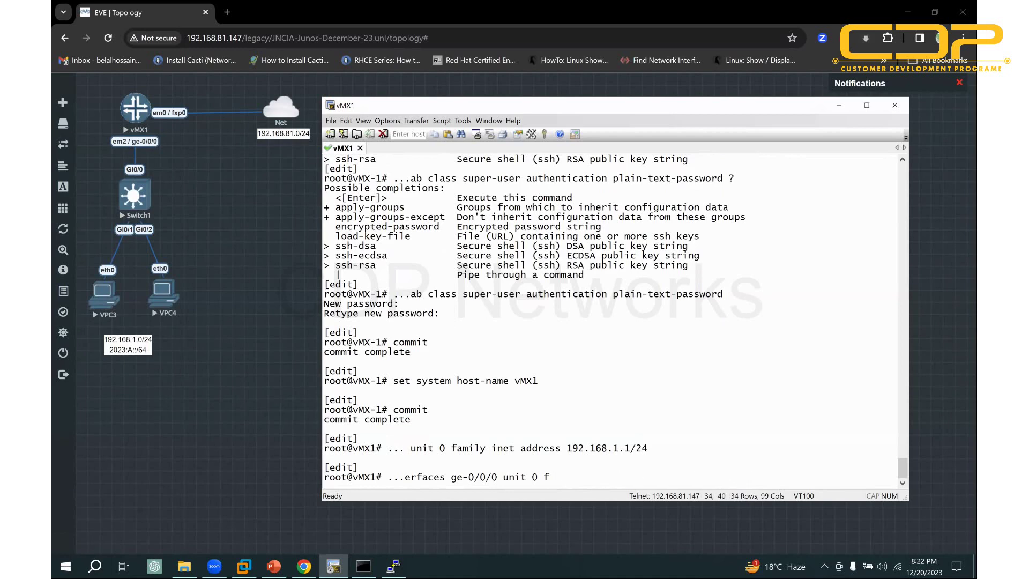
{"action": "key", "text": "BackSpace"}
{"action": "type", "text": "description LAN"}
{"action": "key", "text": "Return"}
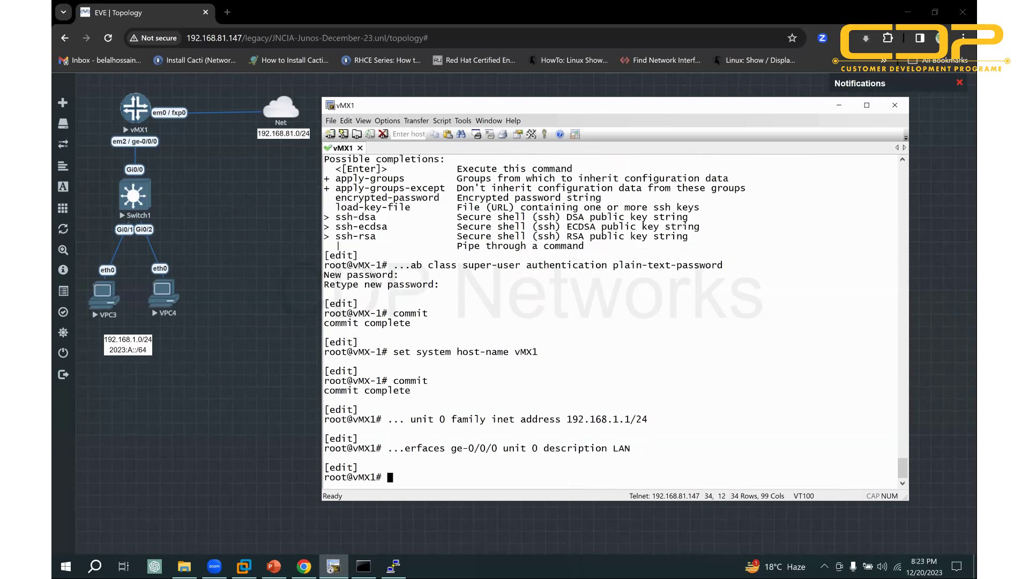
{"action": "type", "text": "commit"}
{"action": "key", "text": "Return"}
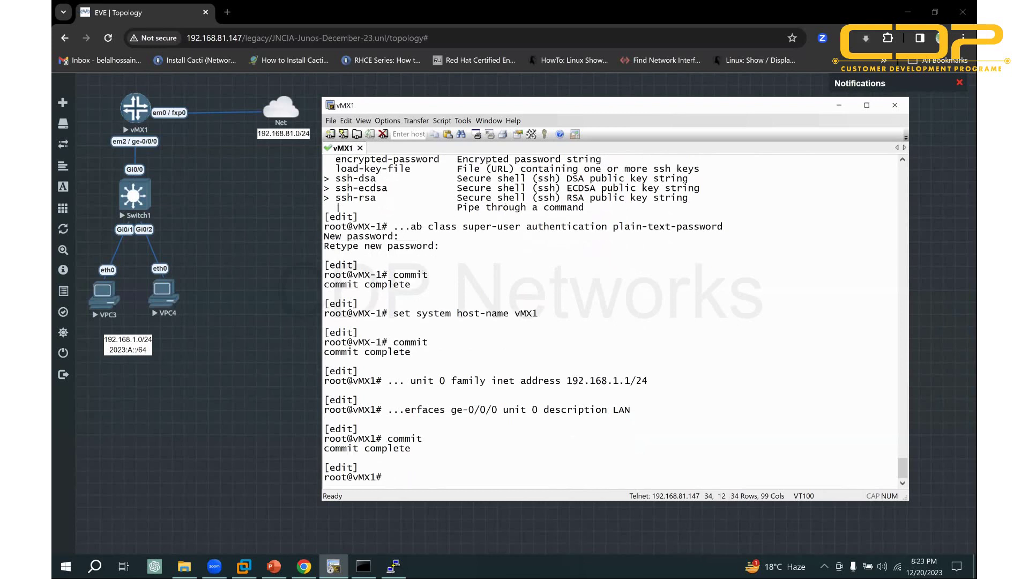
Step: Run 'run show interfaces terse' and highlight em0.0 (192.168.81.200/24) and ge-0/0/0.0 (192.168.1.1/24)
{"action": "type", "text": "run show interfaces terse"}
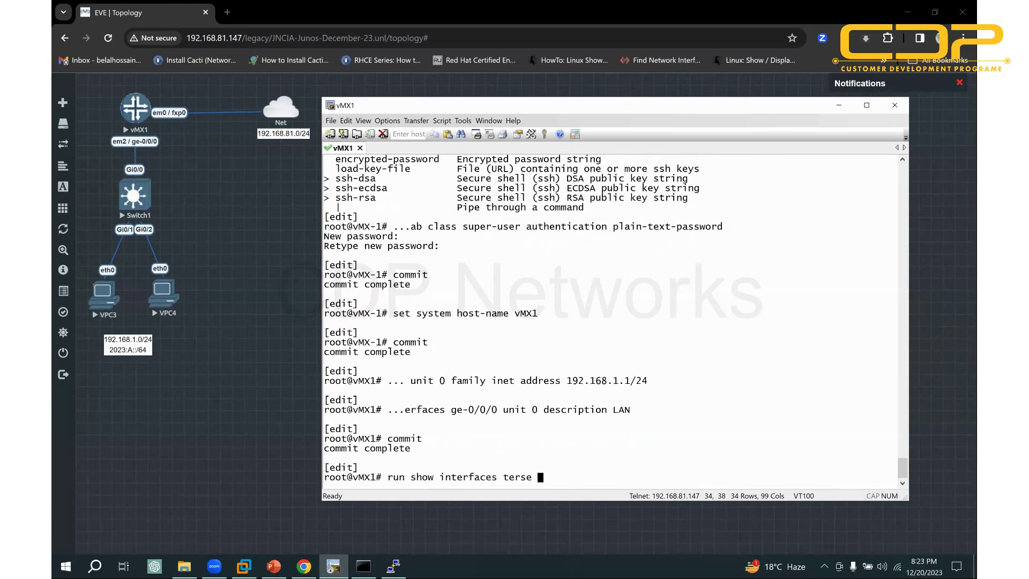
{"action": "key", "text": "Return"}
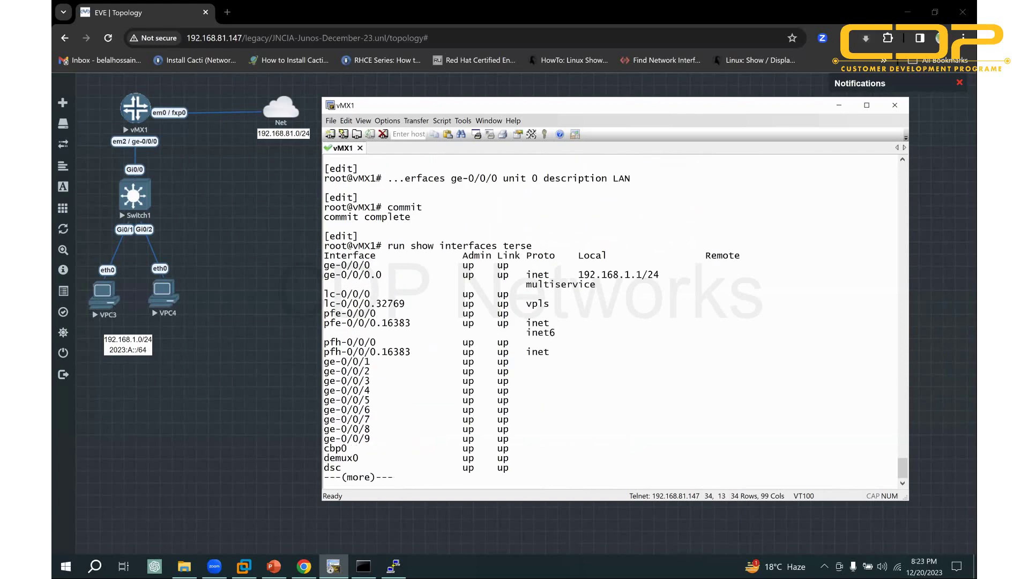
{"action": "key", "text": "space"}
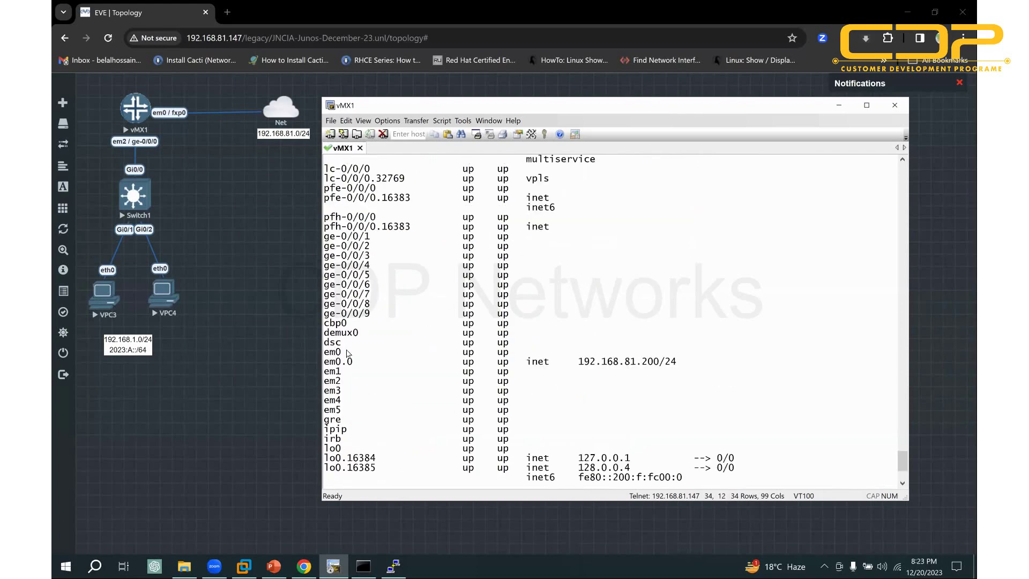
{"action": "left_click_drag", "start_coordinate": [333, 354], "coordinate": [665, 364]}
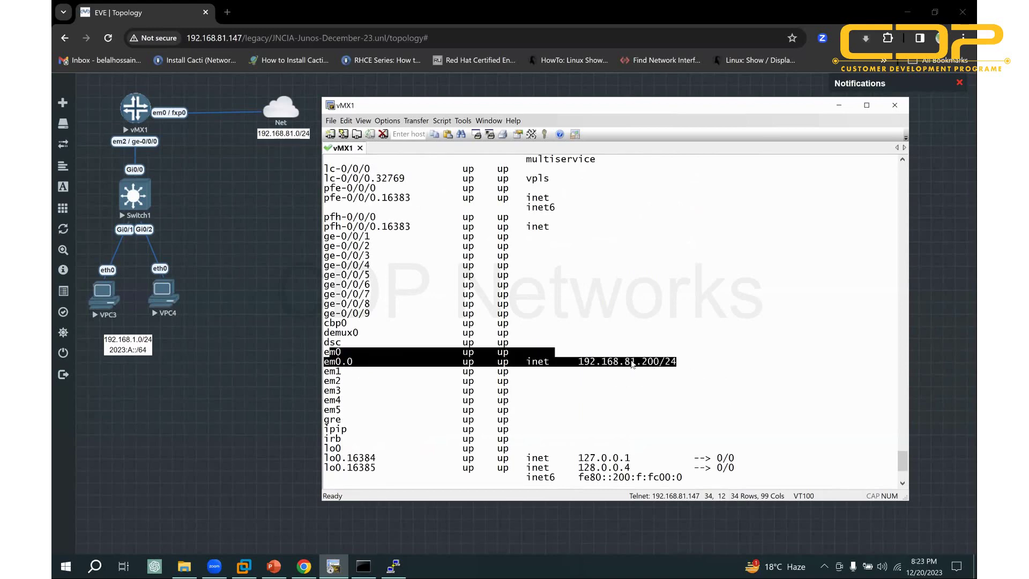
{"action": "scroll", "coordinate": [394, 282], "scroll_direction": "up", "scroll_amount": 4}
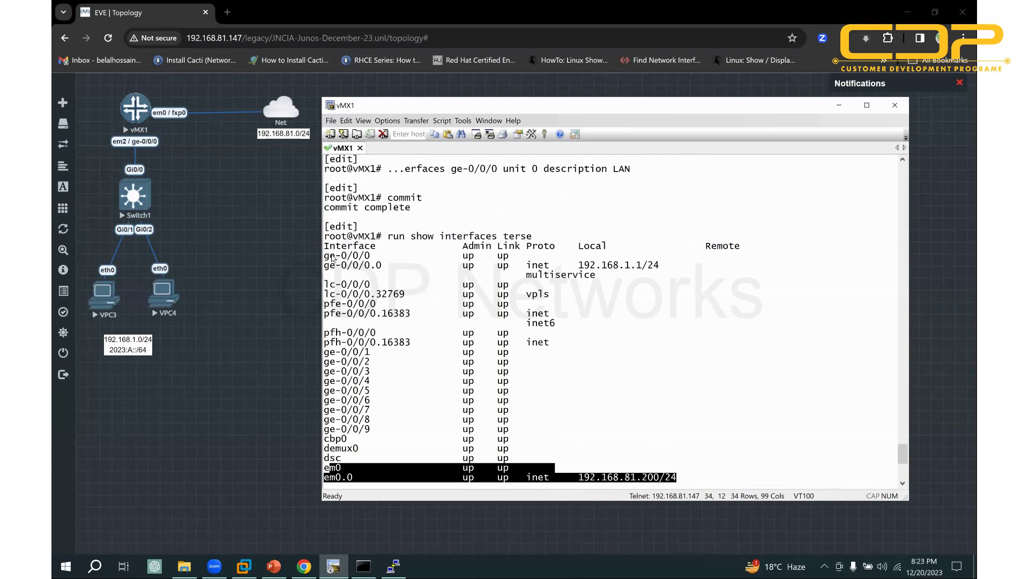
{"action": "left_click_drag", "start_coordinate": [326, 257], "coordinate": [651, 278]}
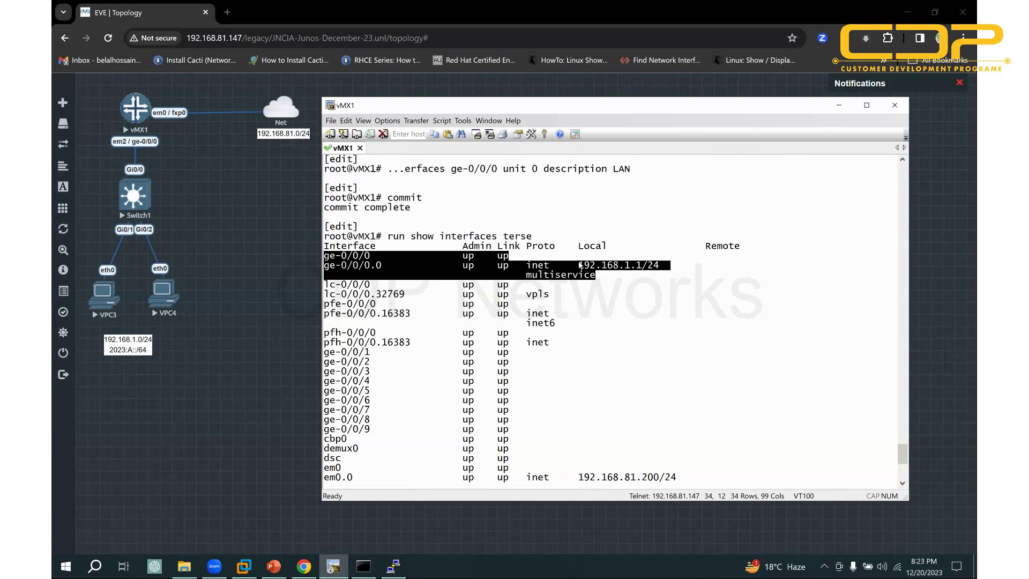
{"action": "left_click_drag", "start_coordinate": [579, 266], "coordinate": [642, 269]}
Step: Ping 192.168.1.1 with 'run ping 192.168.1.1' and stop it with Ctrl+C
{"action": "key", "text": "Return"}
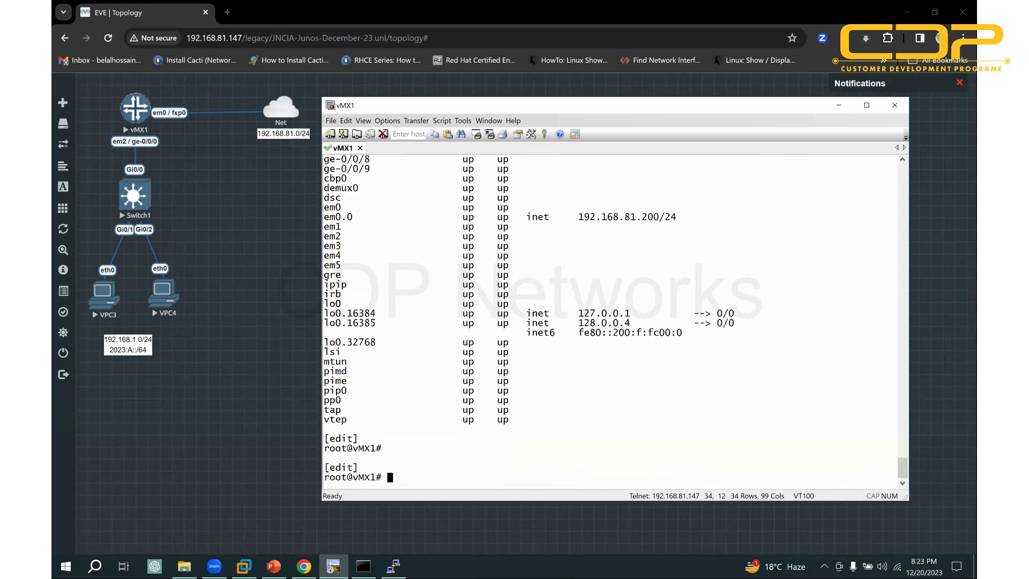
{"action": "type", "text": "ping"}
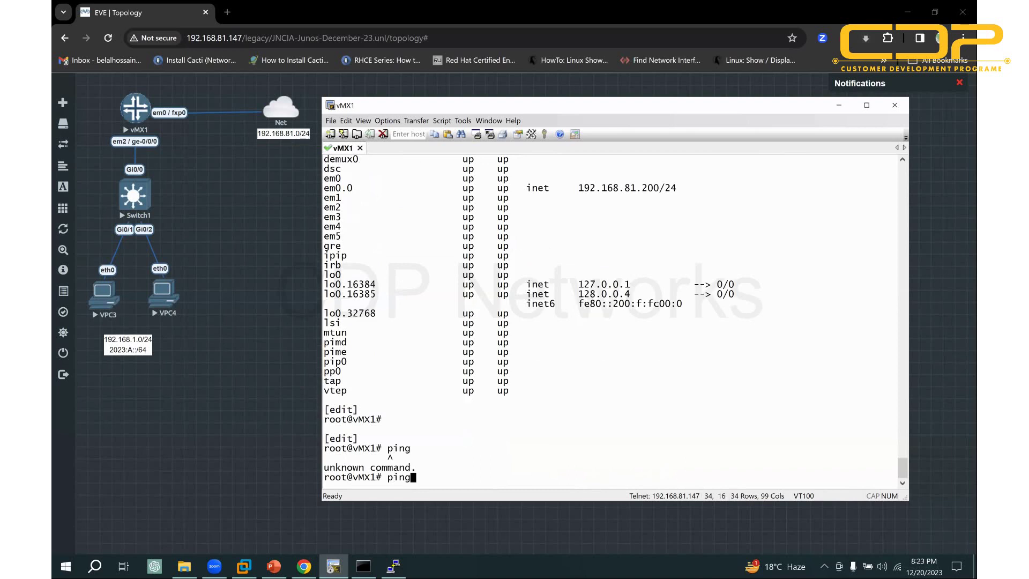
{"action": "key", "text": "BackSpace"}
{"action": "key", "text": "BackSpace"}
{"action": "key", "text": "BackSpace"}
{"action": "key", "text": "BackSpace"}
{"action": "key", "text": "Return"}
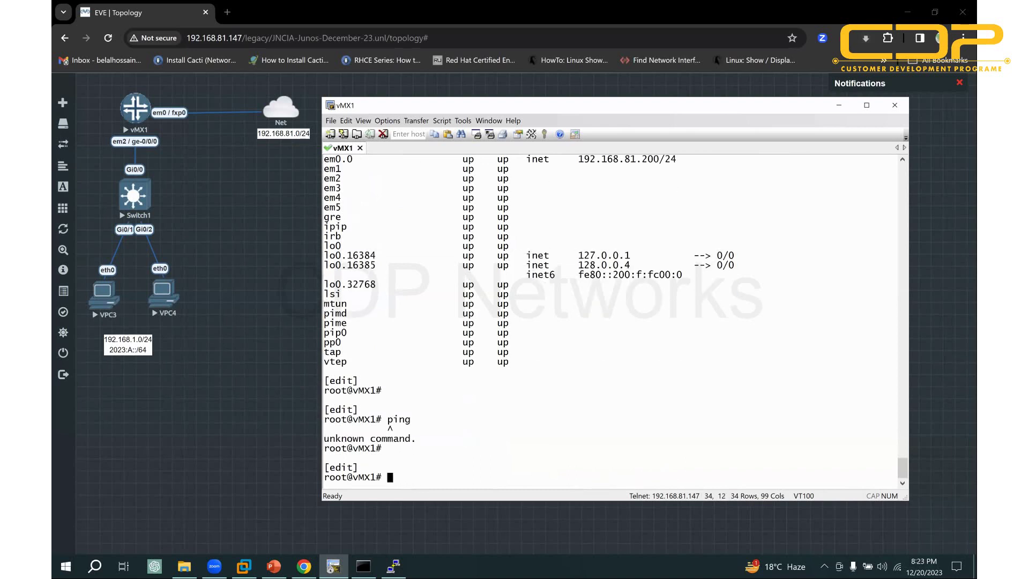
{"action": "type", "text": "run ping 192.168.1.1"}
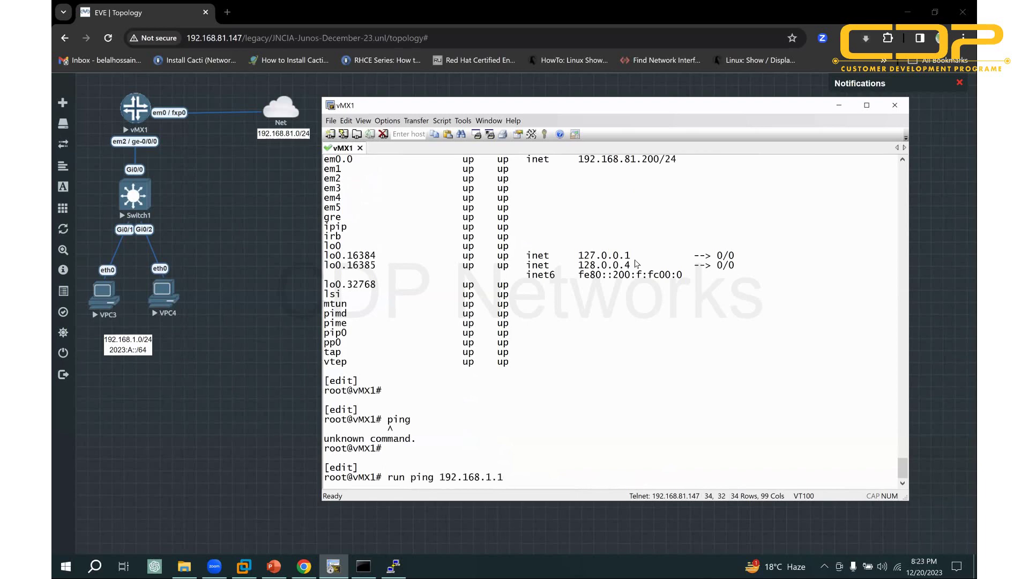
{"action": "key", "text": "Return"}
{"action": "key", "text": "ctrl+c"}
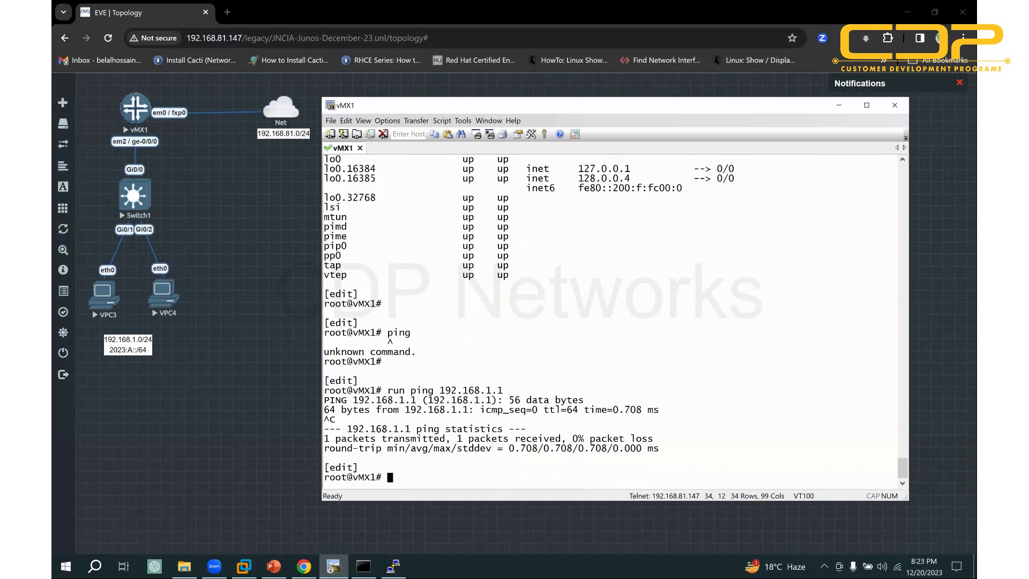
Step: Run a rapid ping to 192.168.1.1 and highlight its success marks
{"action": "key", "text": "Up"}
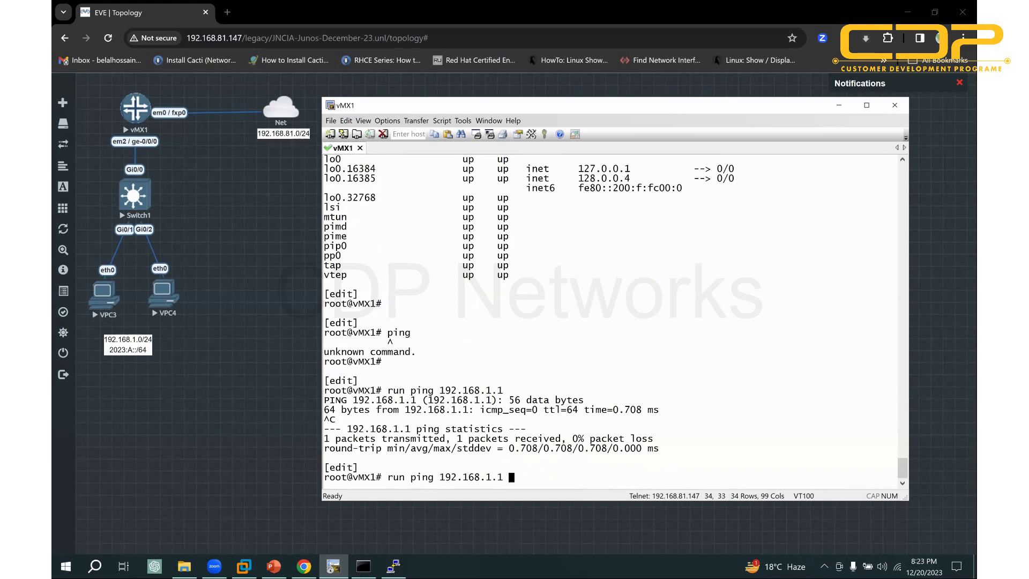
{"action": "type", "text": "rapid"}
{"action": "key", "text": "Return"}
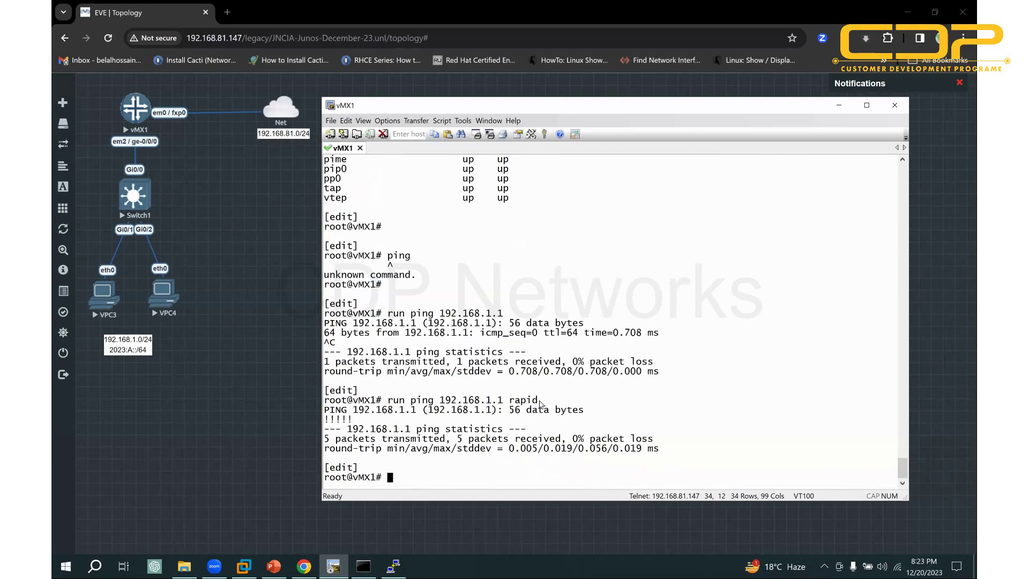
{"action": "left_click_drag", "start_coordinate": [540, 405], "coordinate": [515, 405]}
{"action": "left_click_drag", "start_coordinate": [330, 420], "coordinate": [352, 420]}
Step: Ping 192.168.1.1 normally again, stop it for statistics, and hide the terminal
{"action": "key", "text": "Up"}
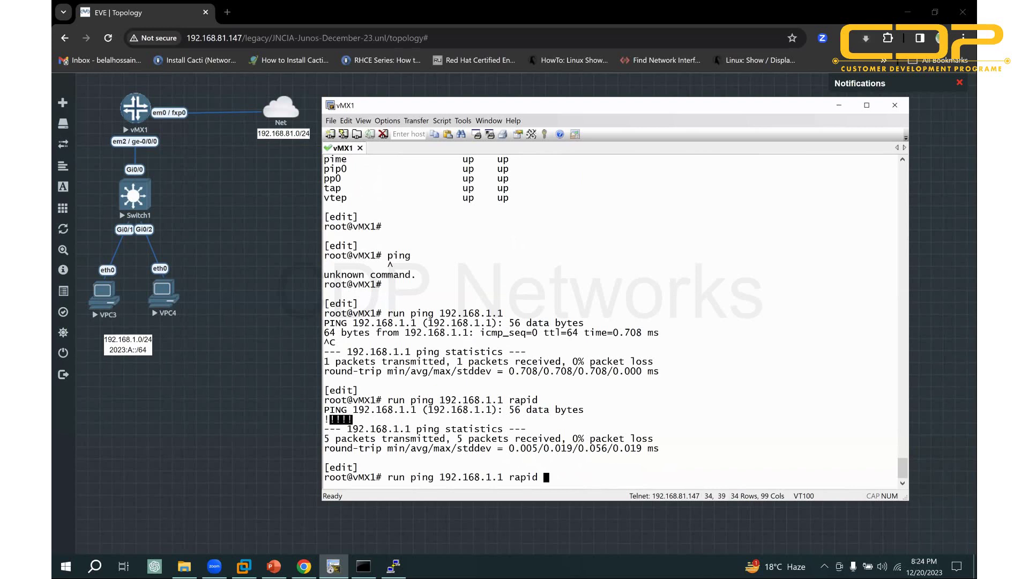
{"action": "key", "text": "BackSpace"}
{"action": "key", "text": "BackSpace"}
{"action": "key", "text": "BackSpace"}
{"action": "key", "text": "BackSpace"}
{"action": "key", "text": "BackSpace"}
{"action": "key", "text": "BackSpace"}
{"action": "key", "text": "Return"}
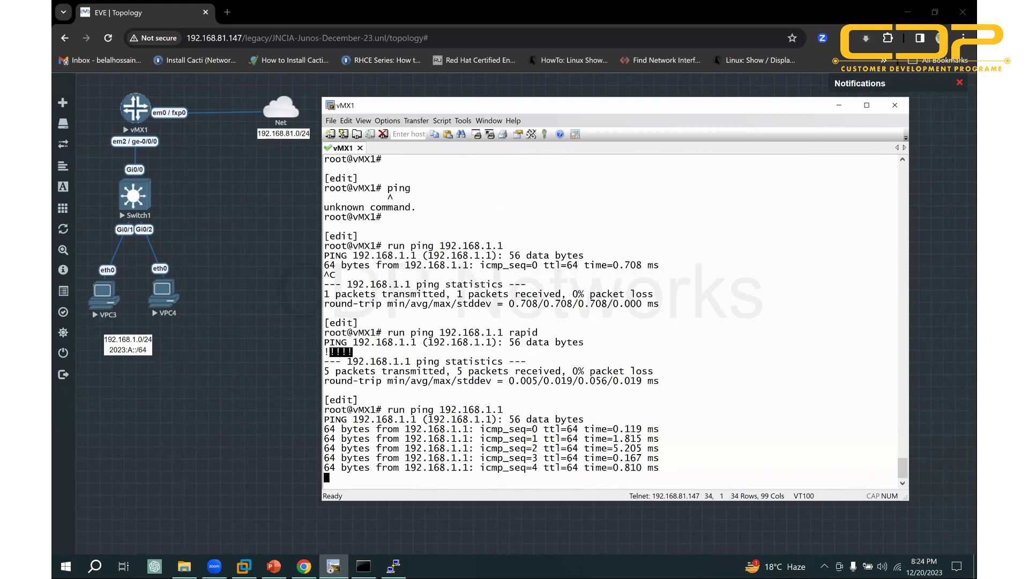
{"action": "key", "text": "ctrl+c"}
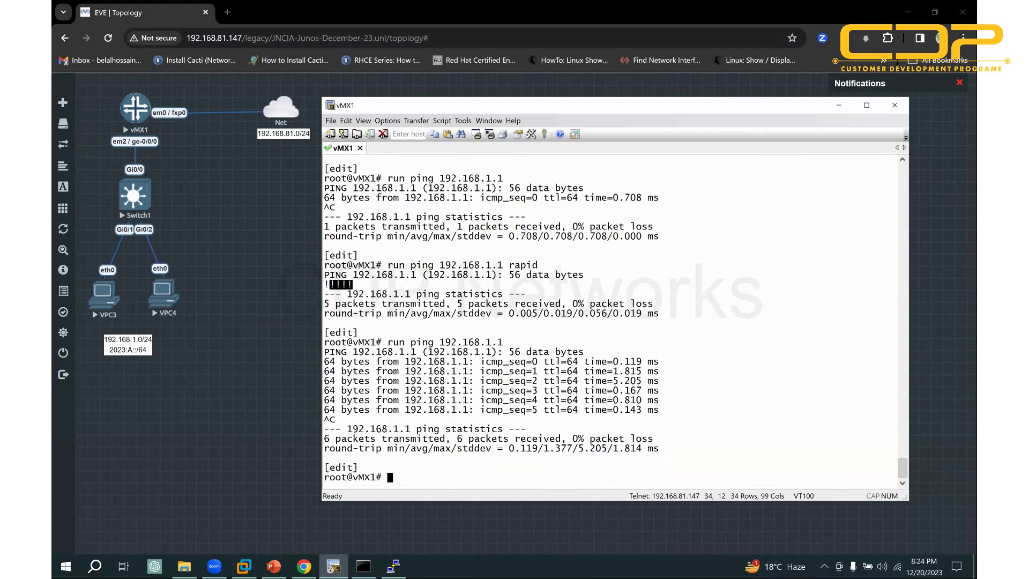
{"action": "left_click", "coordinate": [262, 266]}
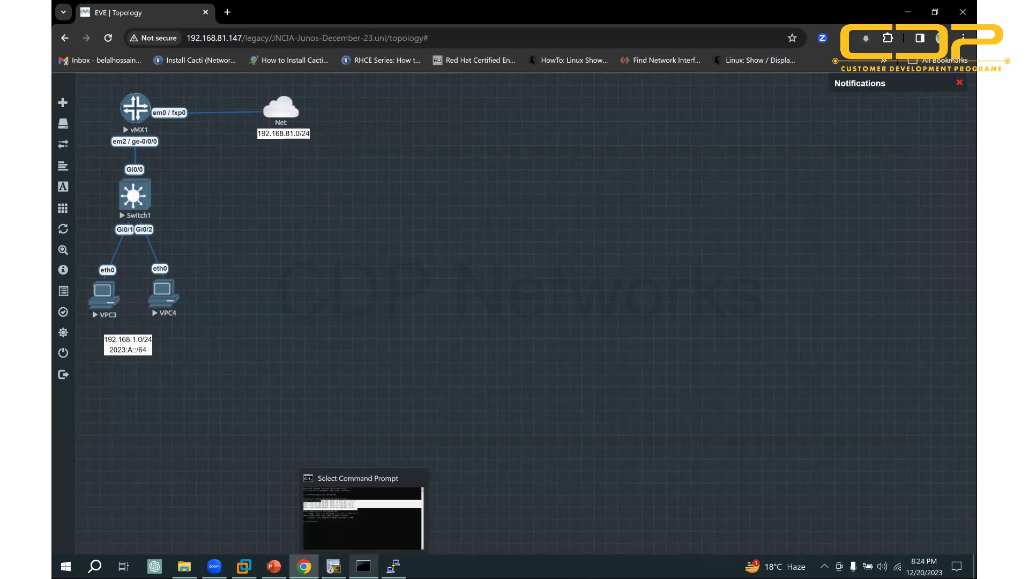
{"action": "left_click", "coordinate": [363, 567]}
{"action": "left_click", "coordinate": [357, 357]}
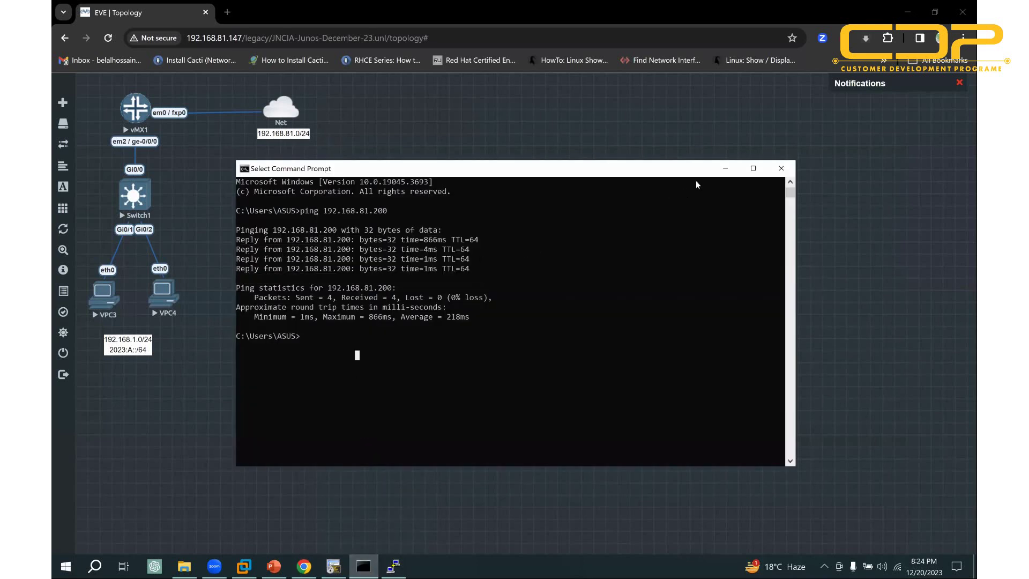
{"action": "left_click", "coordinate": [723, 169]}
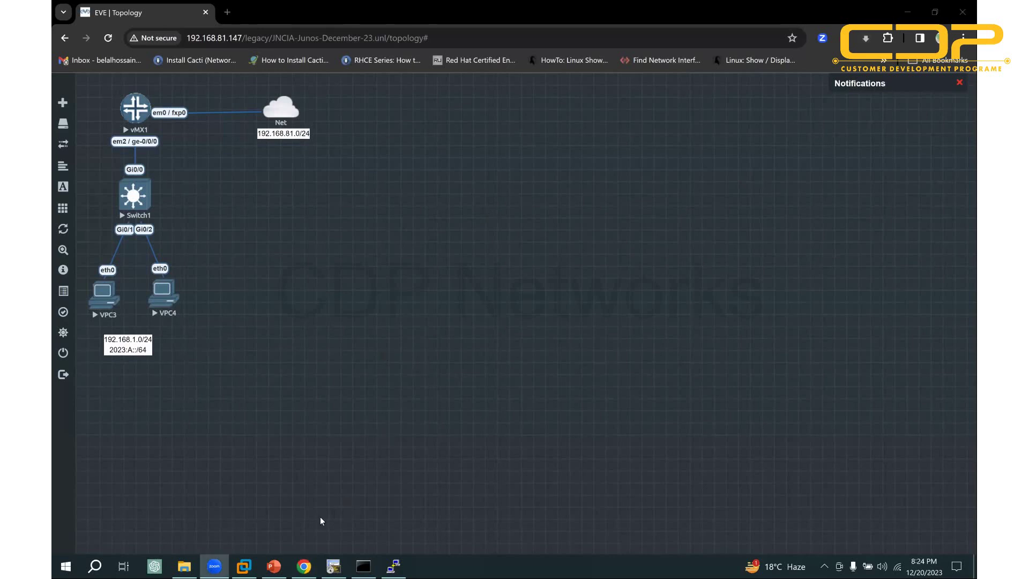
{"action": "mouse_move", "coordinate": [274, 567]}
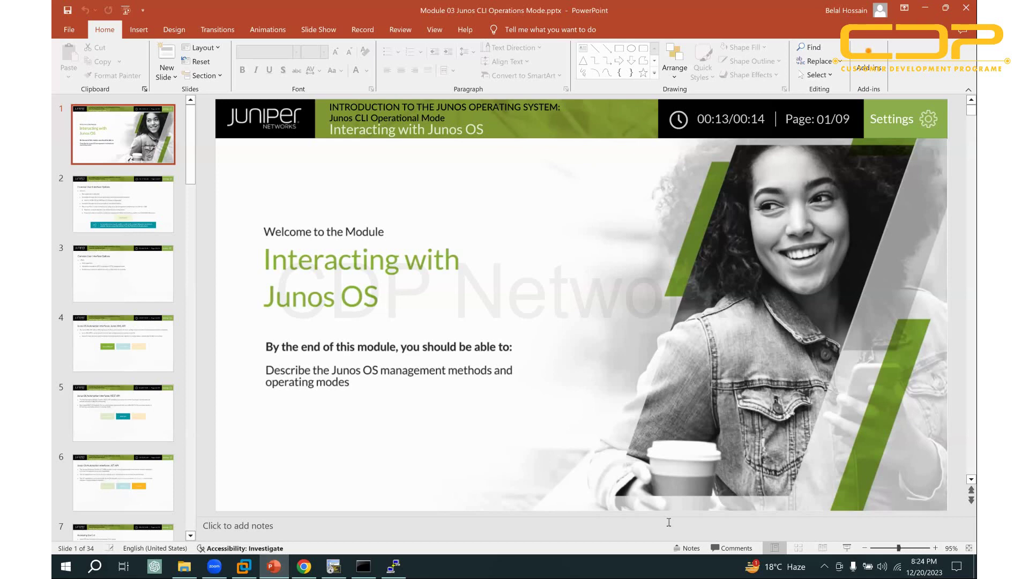
Step: Play the Junos deck full screen and advance to slide 2, Common User Interface Options
{"action": "left_click", "coordinate": [847, 547]}
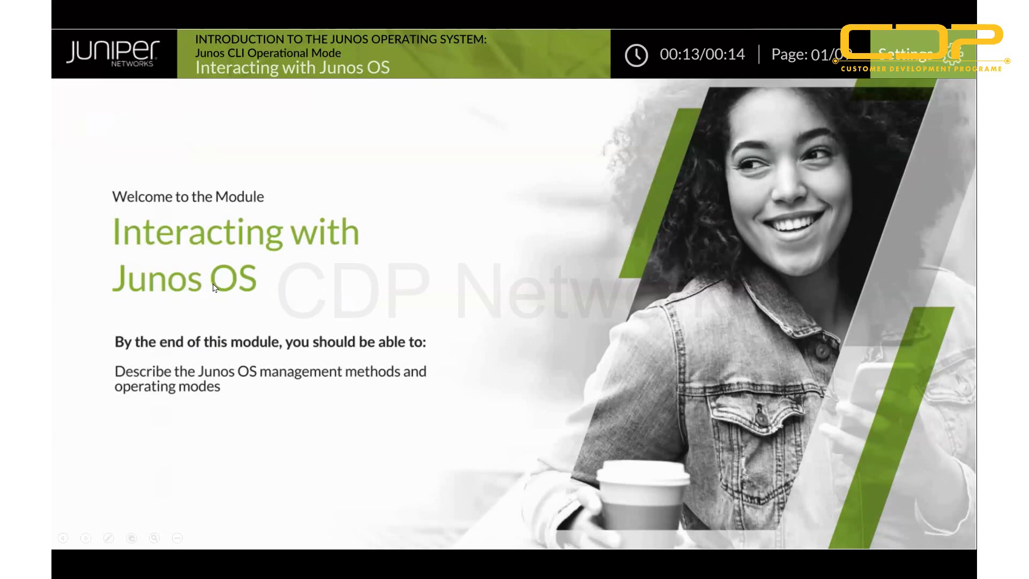
{"action": "left_click", "coordinate": [214, 287]}
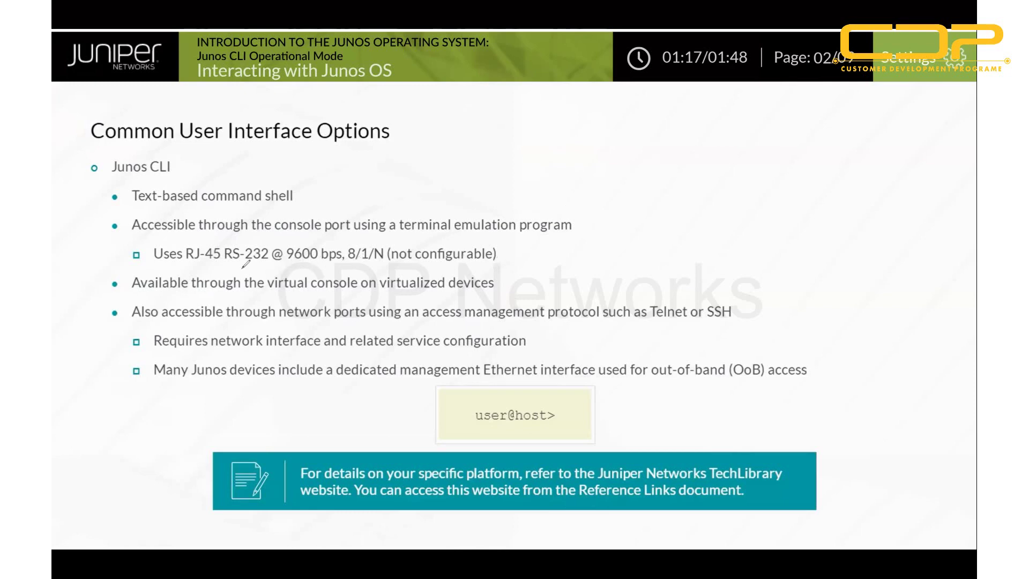
Step: Ink red marks on the slide: circle the RJ-45 RS-232 9600 bps spec, underline and tick virtual console, circle 'management protocol'
{"action": "mouse_move", "coordinate": [492, 265]}
{"action": "left_mouse_down"}
{"action": "mouse_move", "coordinate": [189, 257]}
{"action": "mouse_move", "coordinate": [321, 244]}
{"action": "mouse_move", "coordinate": [475, 245]}
{"action": "mouse_move", "coordinate": [493, 260]}
{"action": "mouse_move", "coordinate": [498, 251]}
{"action": "left_mouse_up"}
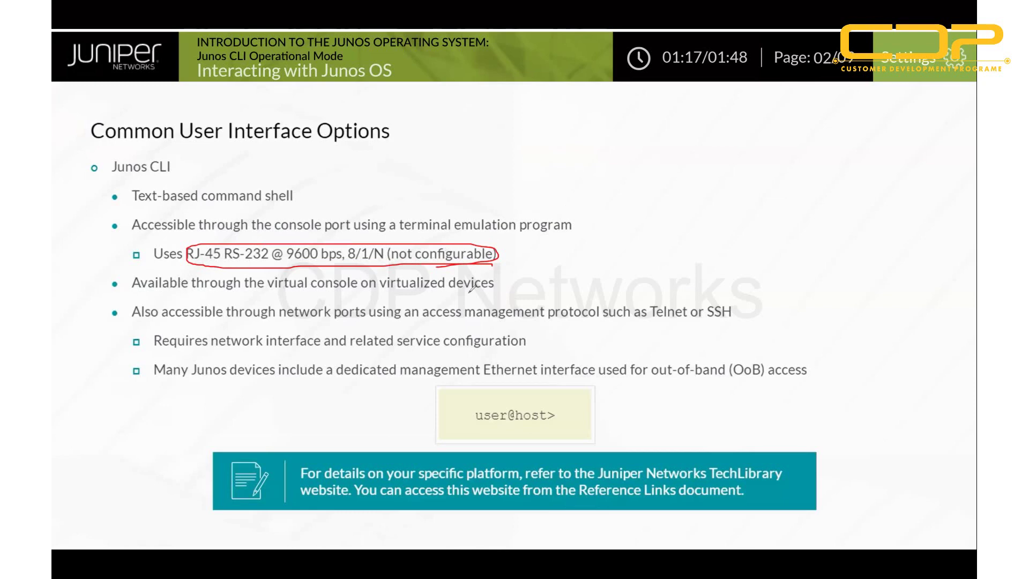
{"action": "left_click_drag", "start_coordinate": [132, 292], "coordinate": [290, 292]}
{"action": "left_click_drag", "start_coordinate": [464, 293], "coordinate": [515, 294]}
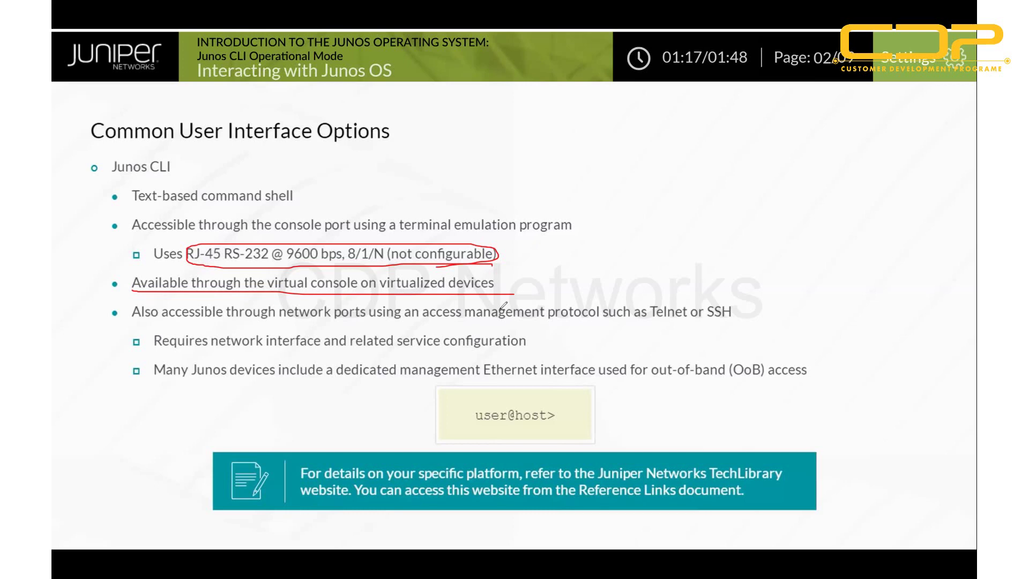
{"action": "left_click_drag", "start_coordinate": [497, 279], "coordinate": [533, 269]}
{"action": "mouse_move", "coordinate": [473, 320]}
{"action": "left_mouse_down"}
{"action": "mouse_move", "coordinate": [587, 296]}
{"action": "mouse_move", "coordinate": [536, 298]}
{"action": "mouse_move", "coordinate": [489, 318]}
{"action": "left_mouse_up"}
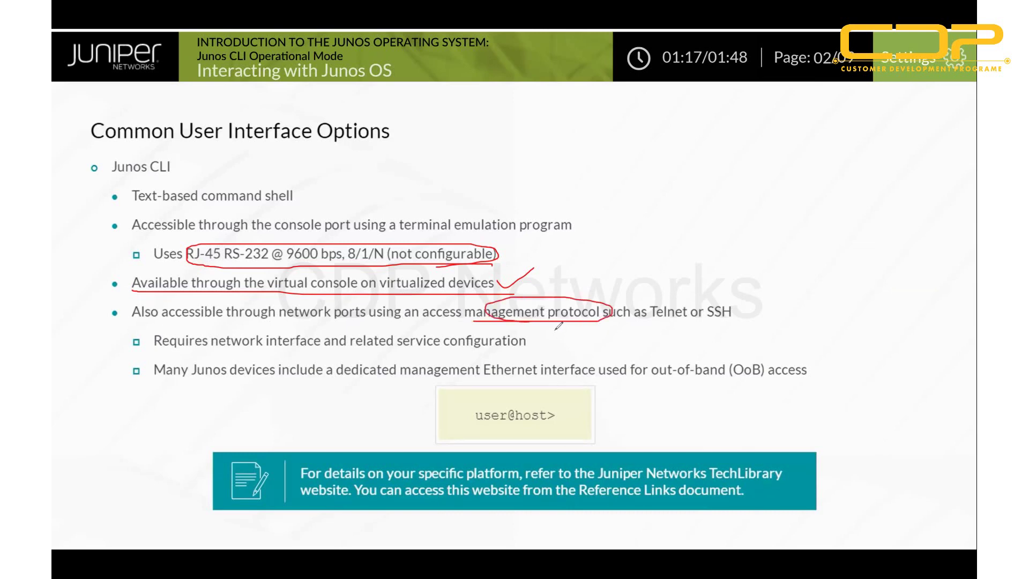
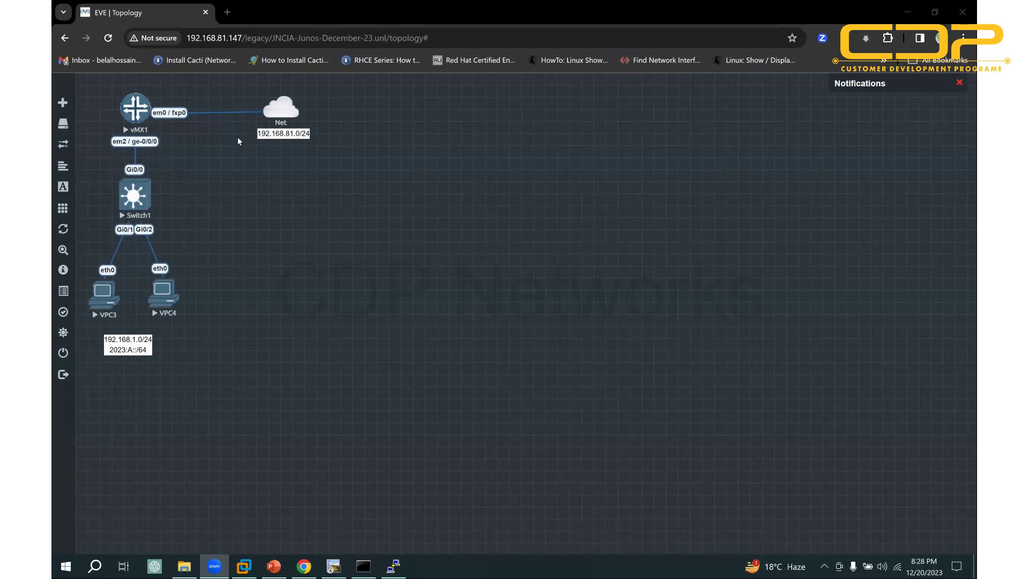
Step: Stop vMX1, delete the Net cloud, and shift the 192.168.81.0/24 label to the right
{"action": "right_click", "coordinate": [141, 116]}
{"action": "left_click", "coordinate": [179, 139]}
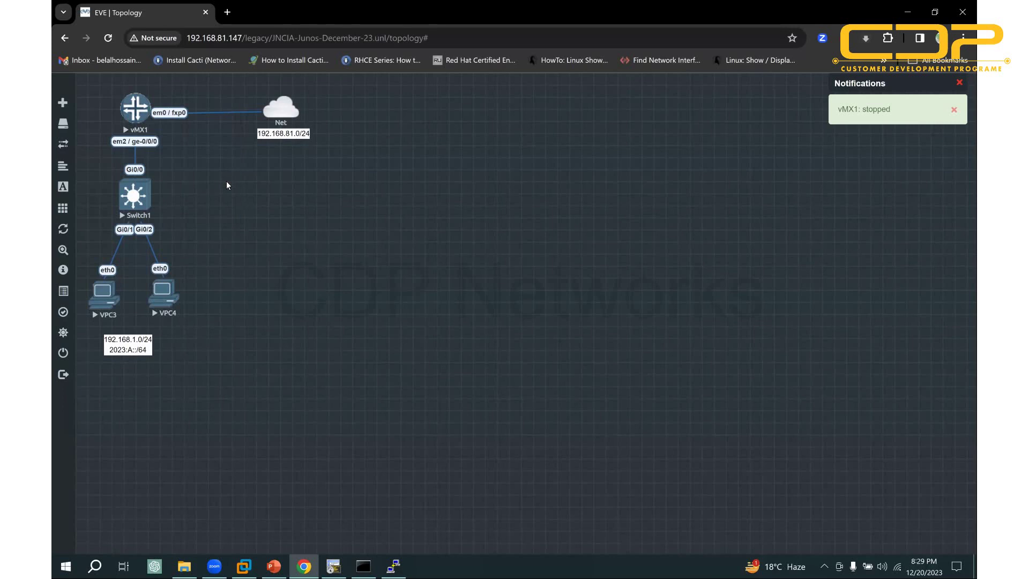
{"action": "right_click", "coordinate": [278, 111]}
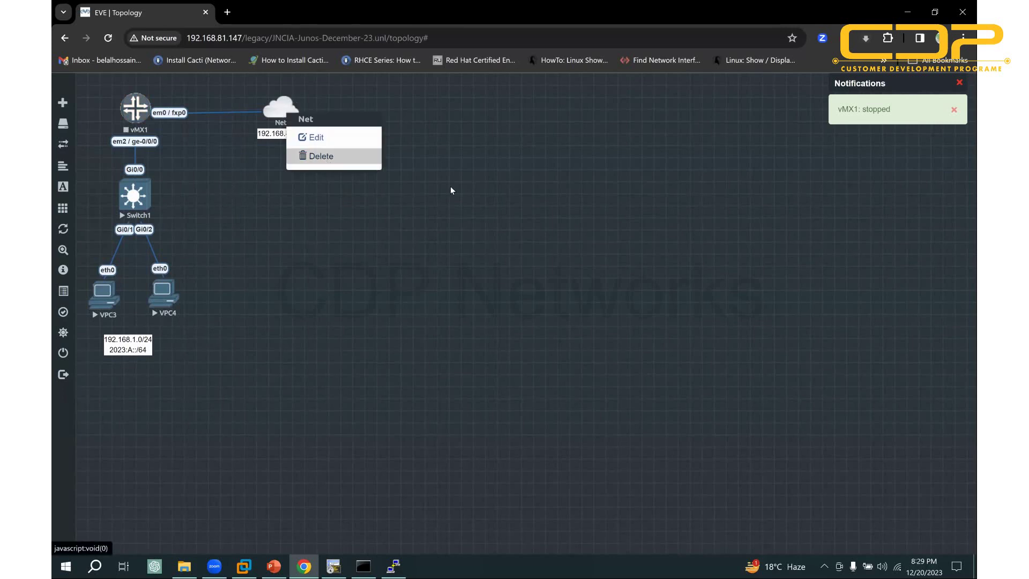
{"action": "left_click", "coordinate": [321, 156]}
{"action": "left_click", "coordinate": [475, 176]}
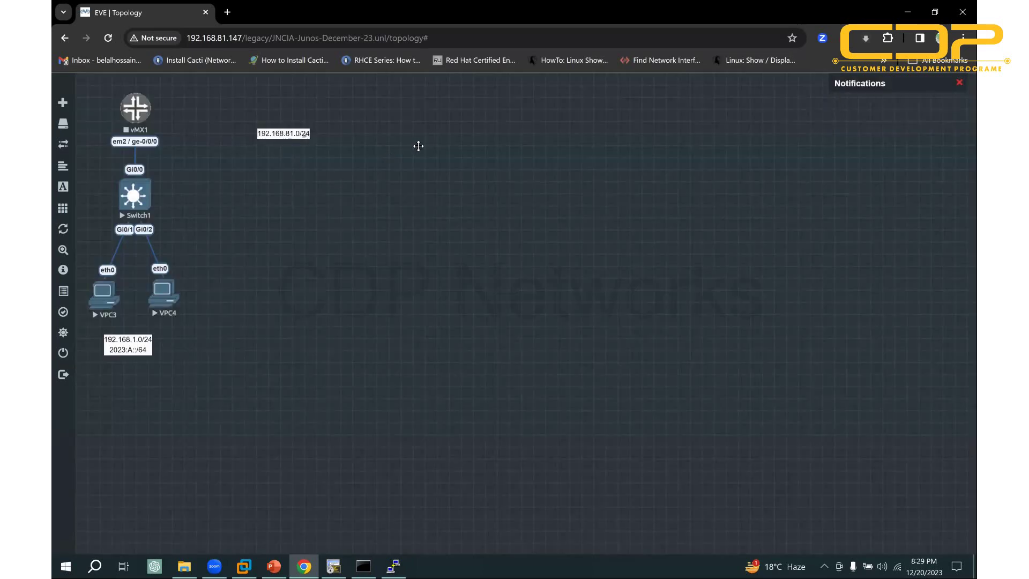
{"action": "left_click_drag", "start_coordinate": [283, 133], "coordinate": [418, 145]}
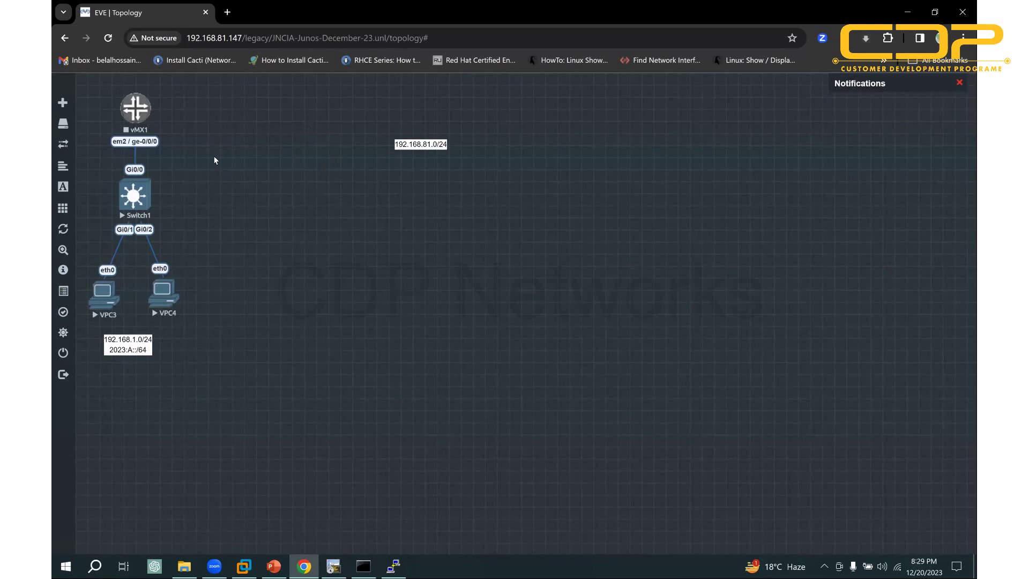
{"action": "right_click", "coordinate": [239, 114]}
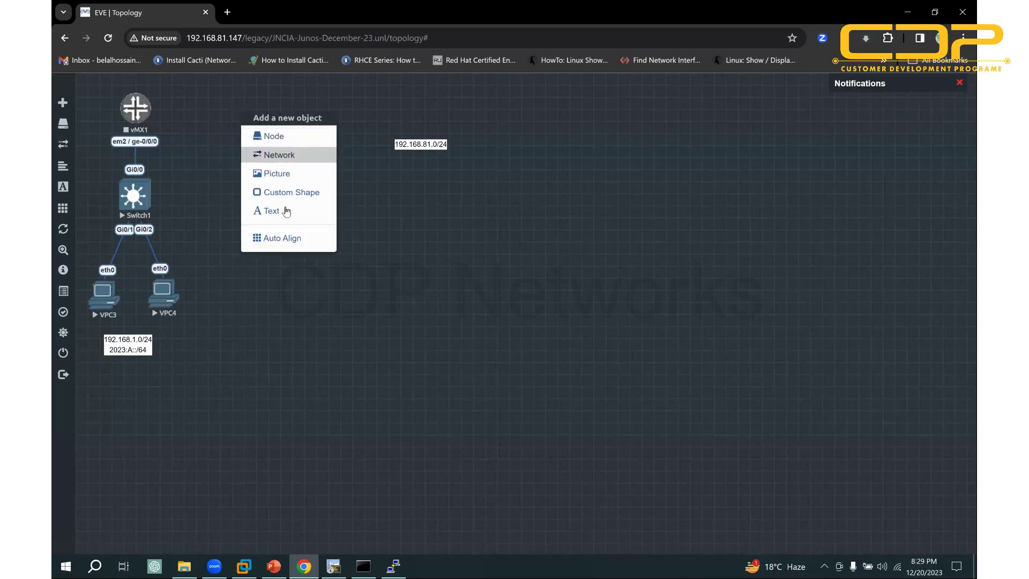
Step: Add a Cisco vIOS Switch node and move it up beside vMX1
{"action": "left_click", "coordinate": [284, 138]}
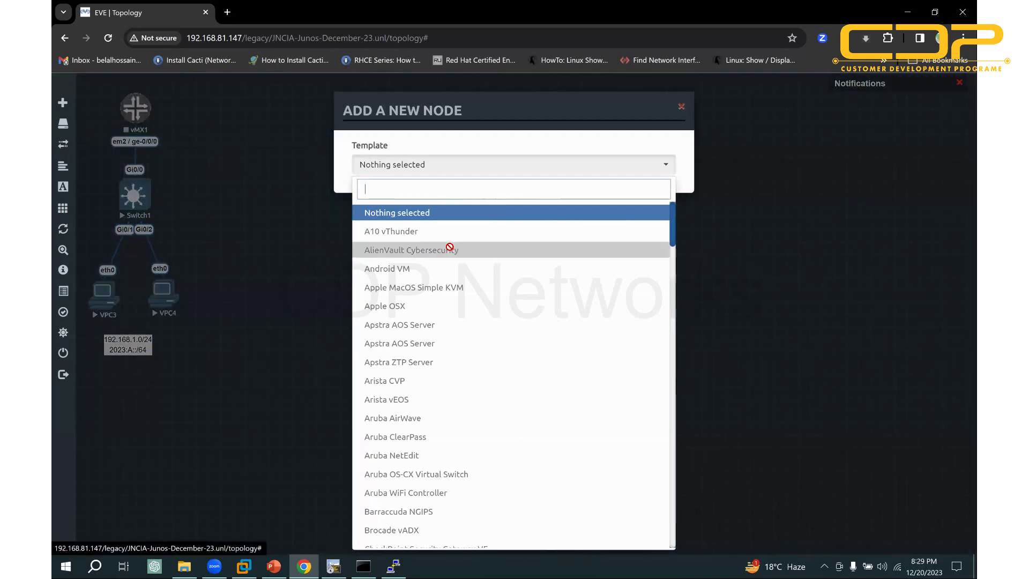
{"action": "type", "text": "swi"}
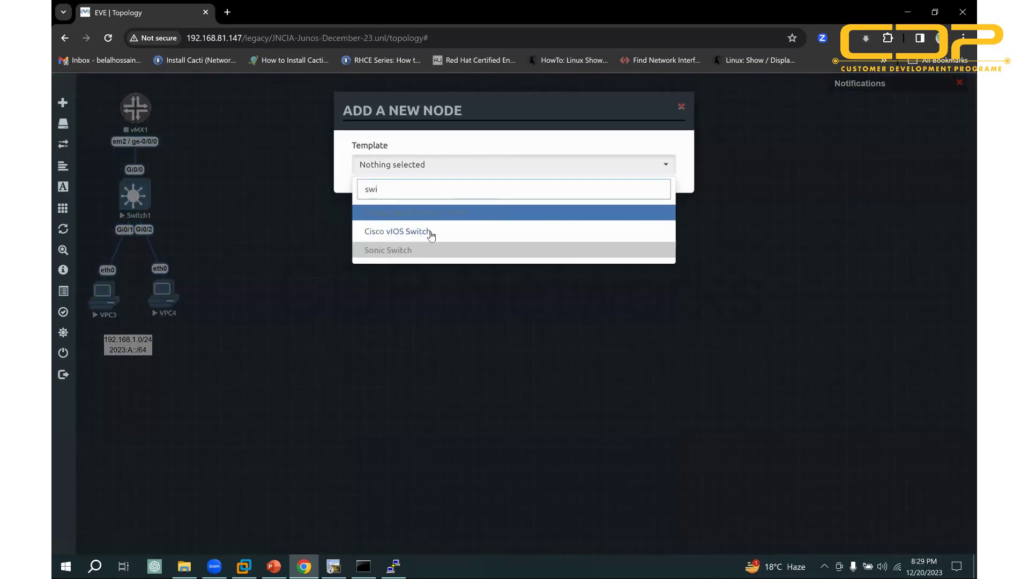
{"action": "left_click", "coordinate": [432, 237]}
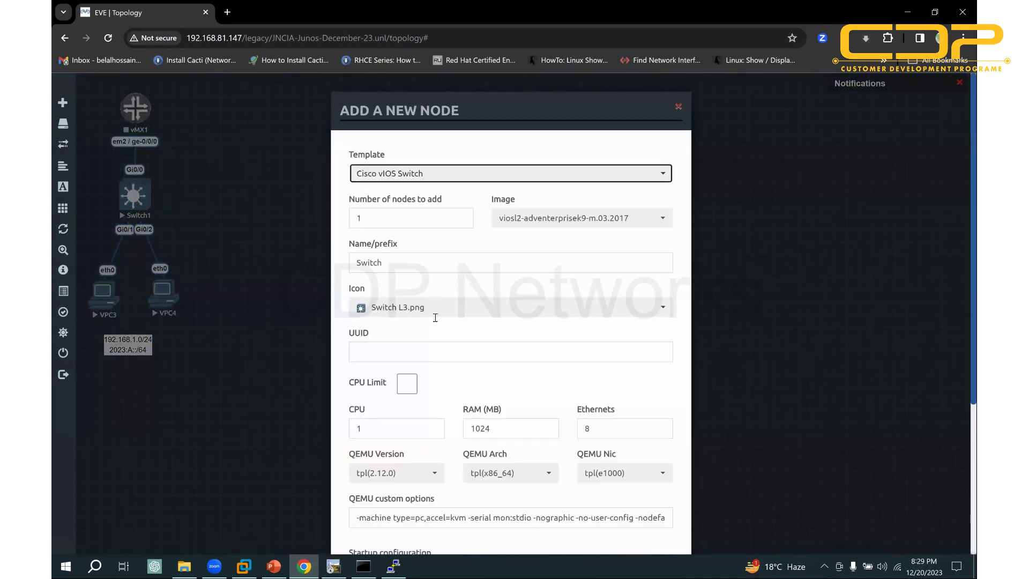
{"action": "scroll", "coordinate": [456, 358], "scroll_direction": "down", "scroll_amount": 2}
{"action": "scroll", "coordinate": [457, 359], "scroll_direction": "down", "scroll_amount": 3}
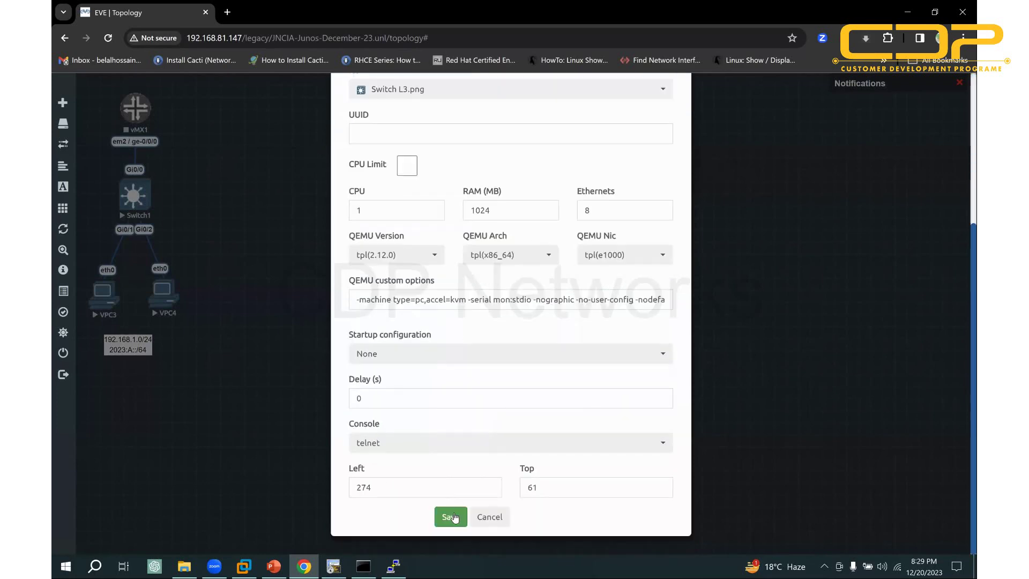
{"action": "left_click", "coordinate": [450, 517]}
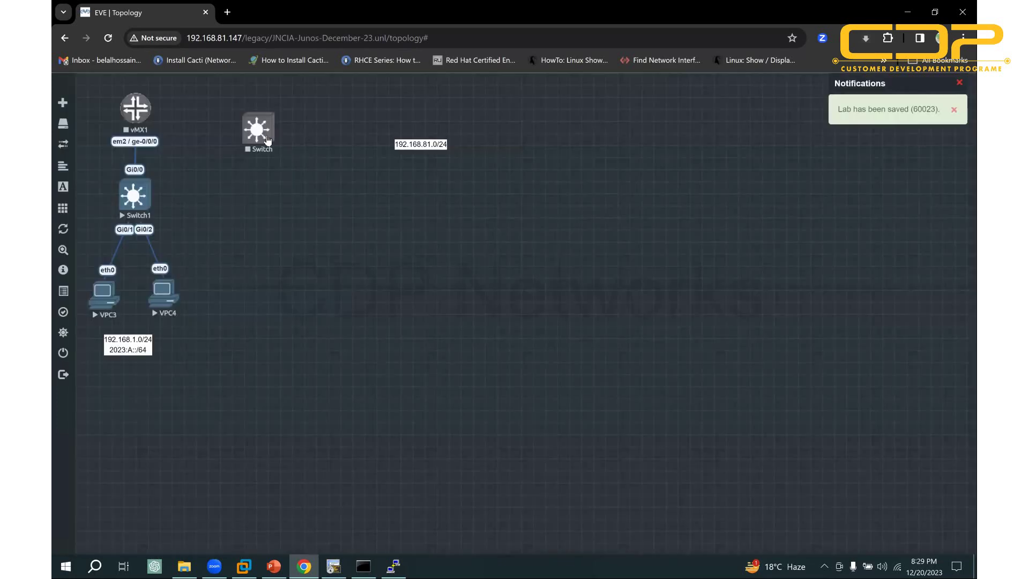
{"action": "left_click_drag", "start_coordinate": [260, 130], "coordinate": [250, 107]}
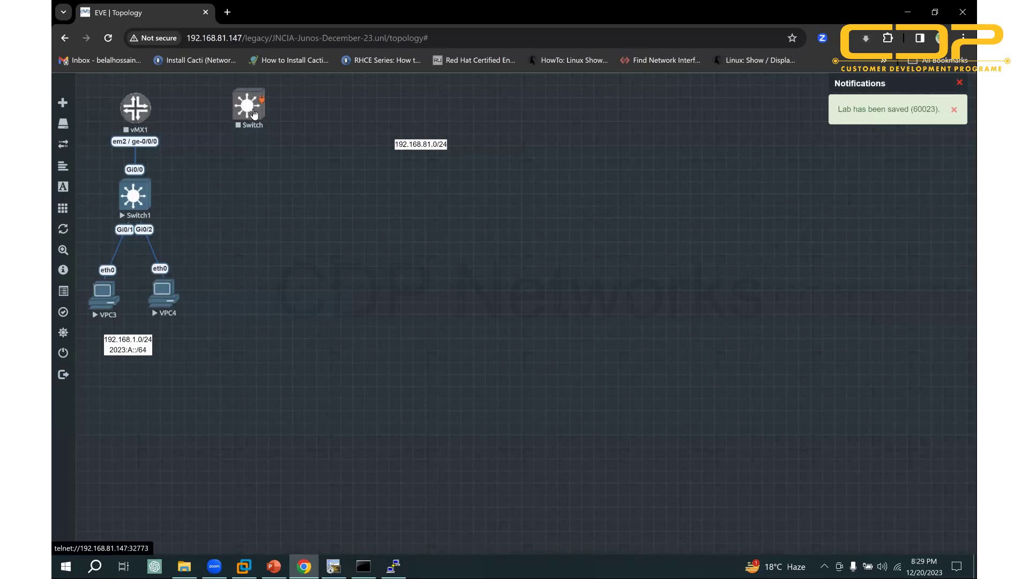
Step: Rename the new switch node to Switch2
{"action": "right_click", "coordinate": [259, 110]}
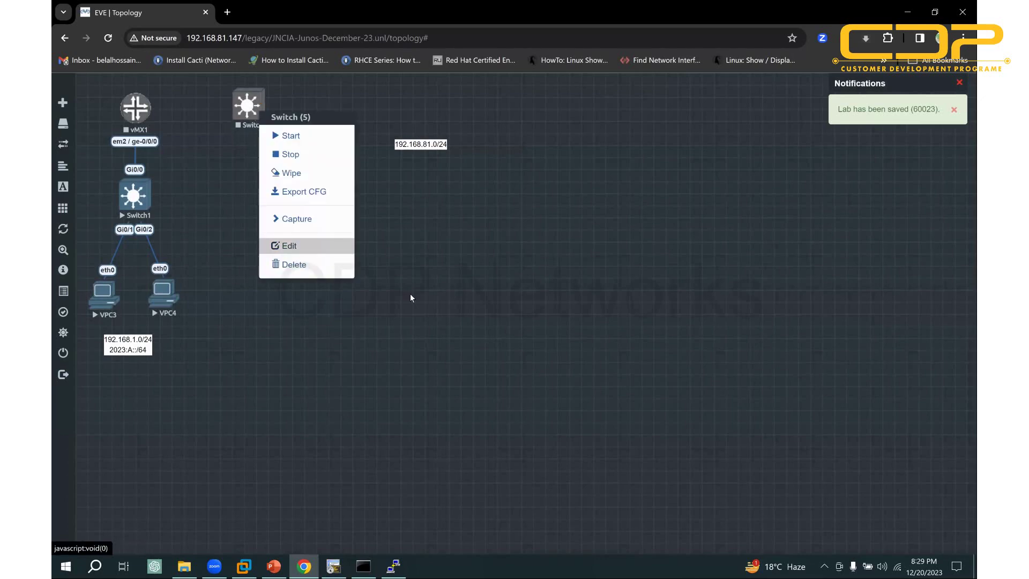
{"action": "left_click", "coordinate": [417, 377]}
{"action": "left_click", "coordinate": [416, 314]}
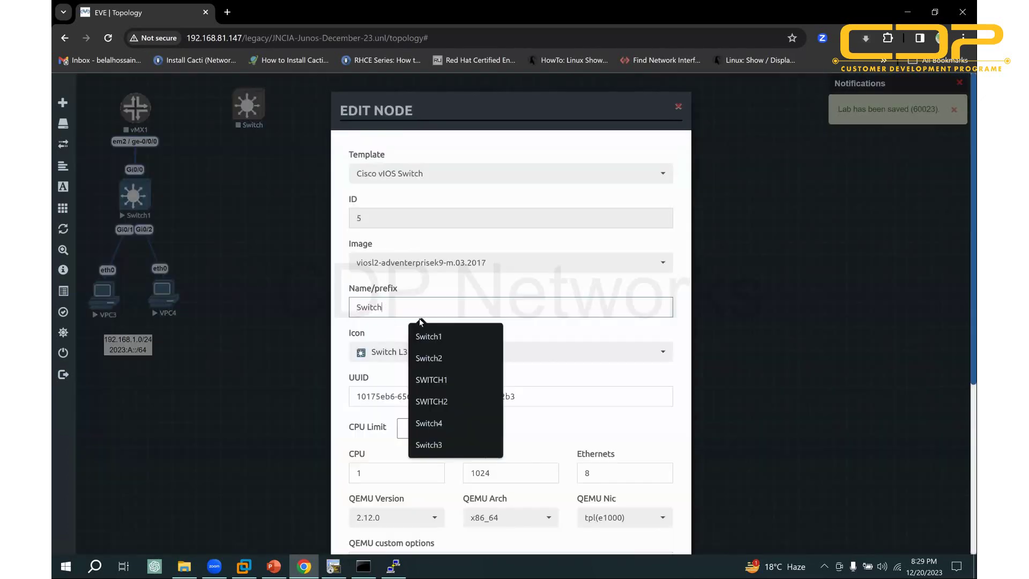
{"action": "scroll", "coordinate": [450, 518], "scroll_direction": "down", "scroll_amount": 5}
{"action": "left_click", "coordinate": [450, 517]}
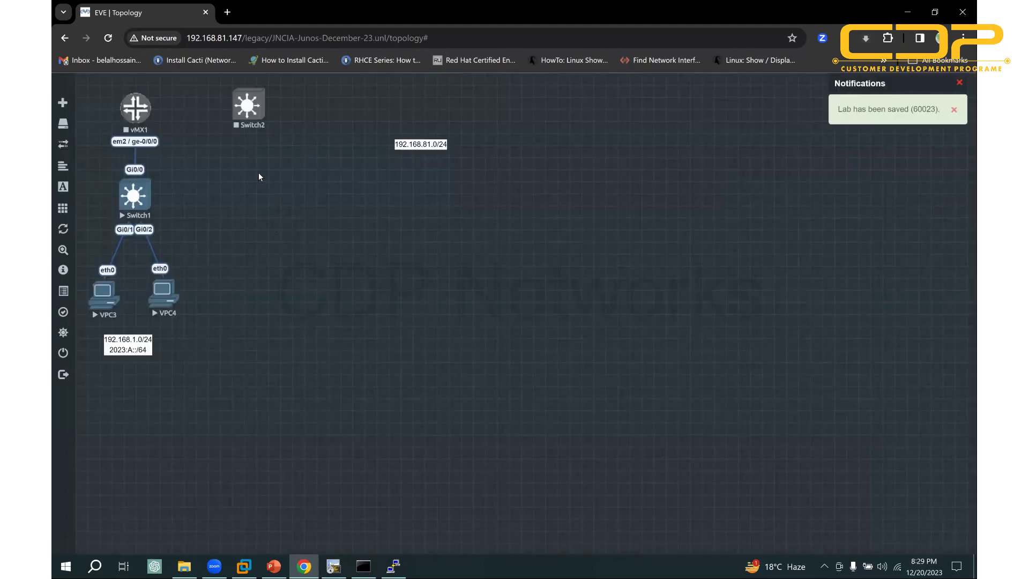
{"action": "right_click", "coordinate": [274, 181]}
Step: Add a Juniper vSRX NextGen node and place it below Switch2
{"action": "left_click", "coordinate": [328, 206]}
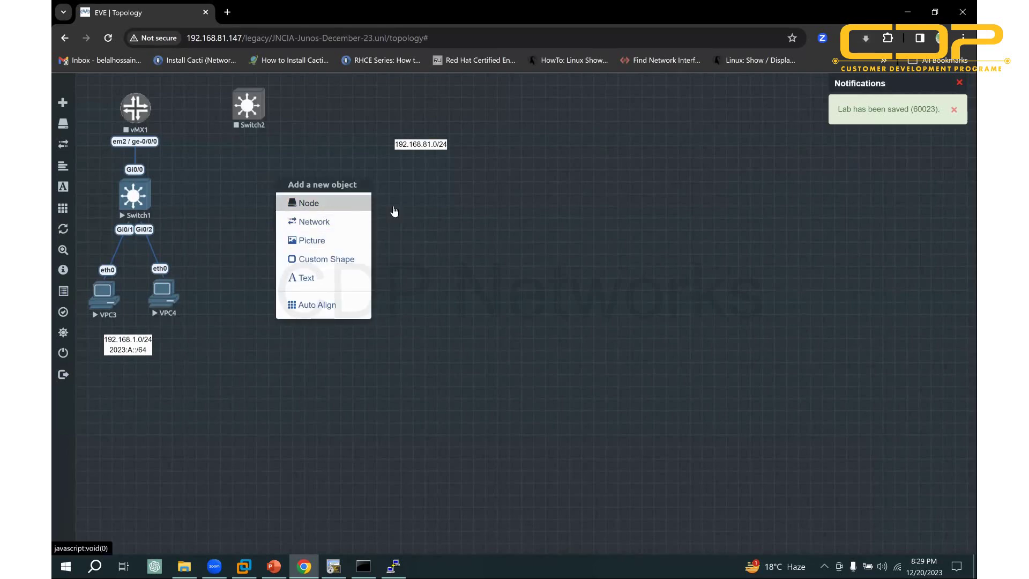
{"action": "type", "text": "sr"}
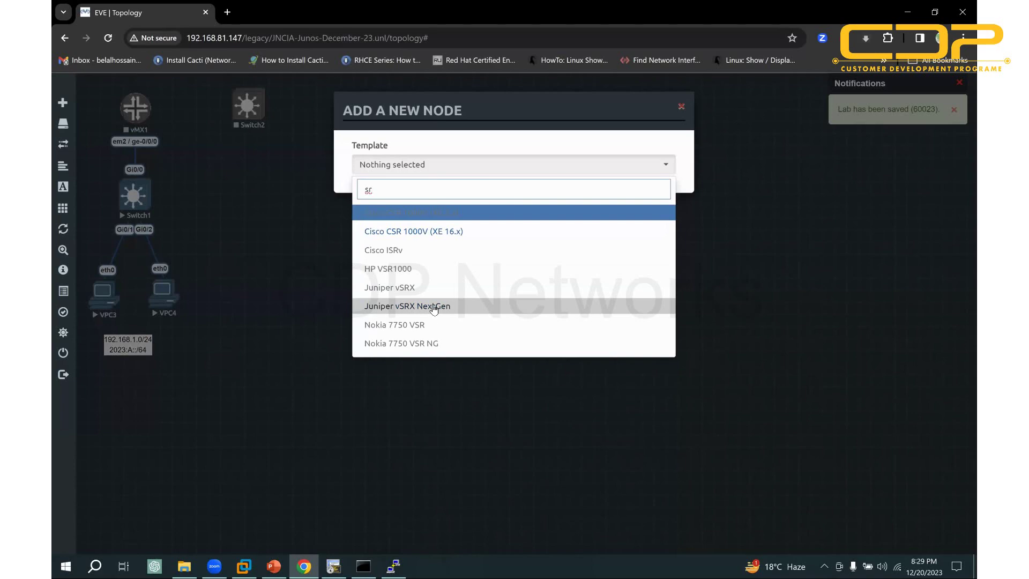
{"action": "left_click", "coordinate": [435, 307]}
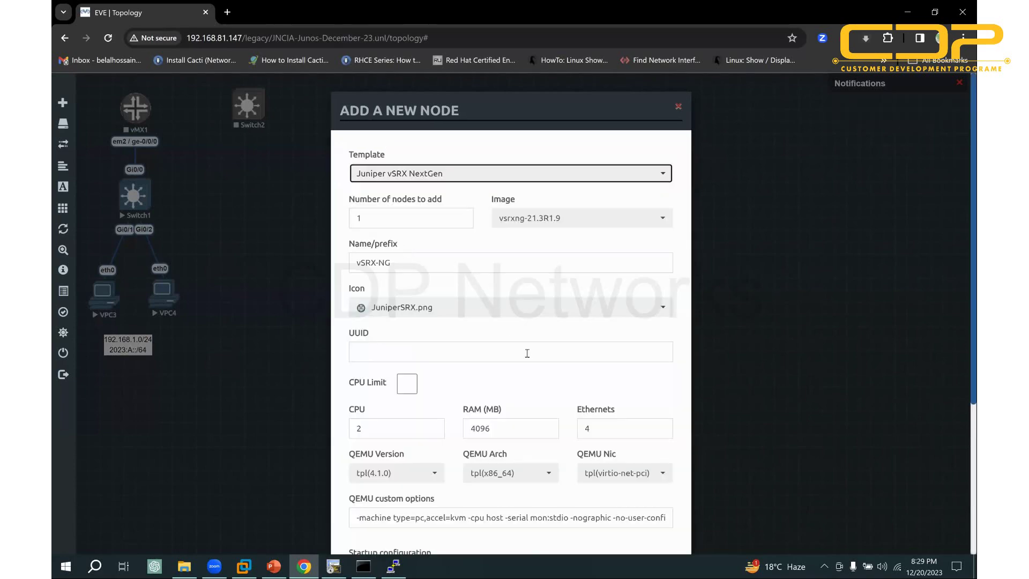
{"action": "scroll", "coordinate": [600, 324], "scroll_direction": "down", "scroll_amount": 2}
{"action": "left_click_drag", "start_coordinate": [610, 311], "coordinate": [411, 306]}
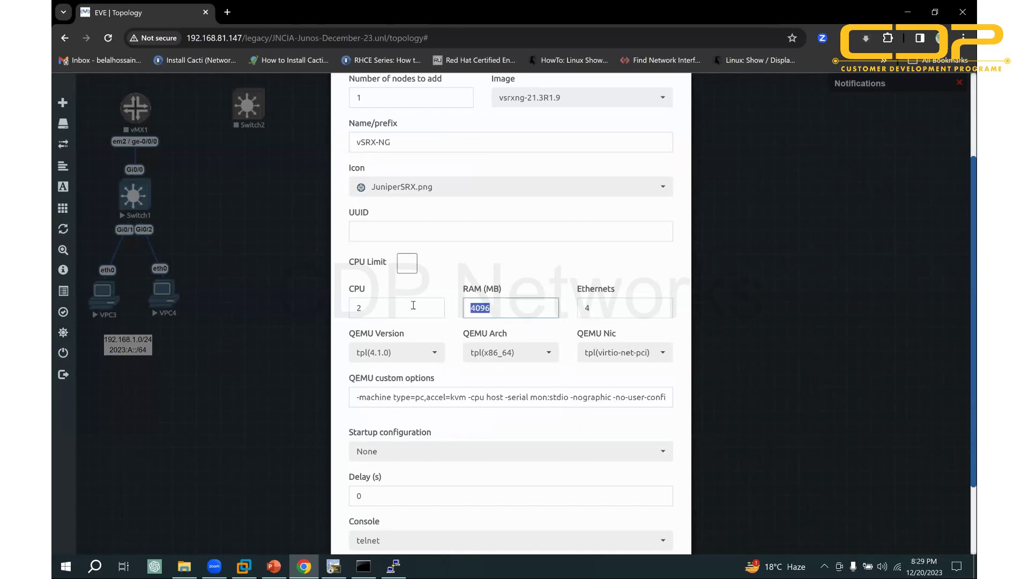
{"action": "scroll", "coordinate": [413, 305], "scroll_direction": "down", "scroll_amount": 2}
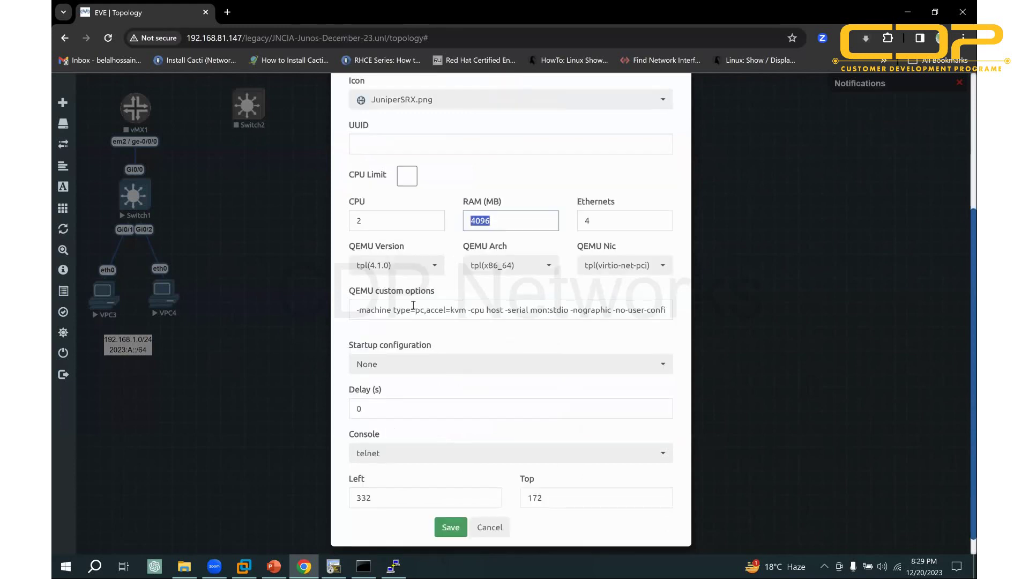
{"action": "left_click", "coordinate": [449, 518]}
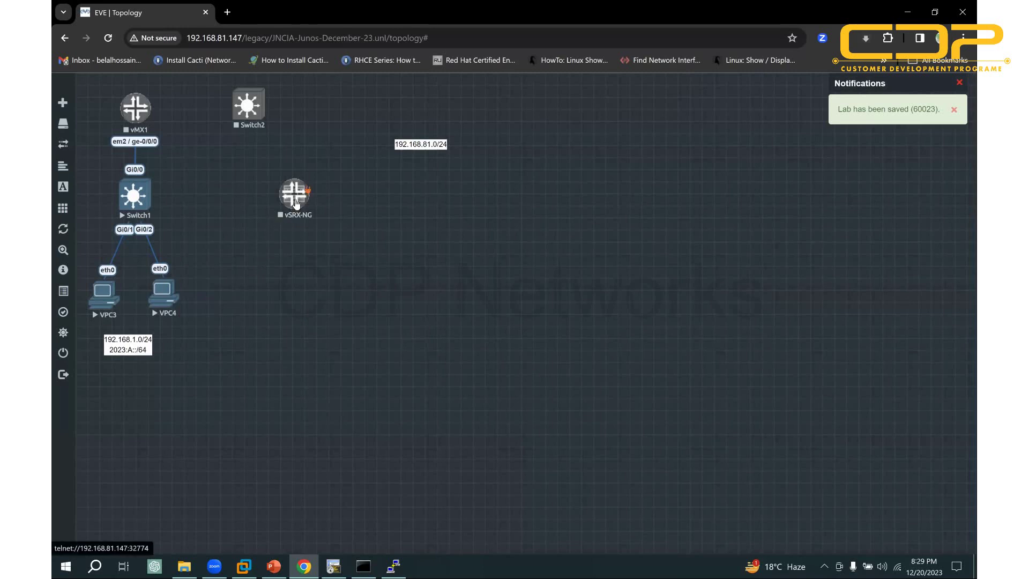
{"action": "left_click_drag", "start_coordinate": [293, 202], "coordinate": [255, 197]}
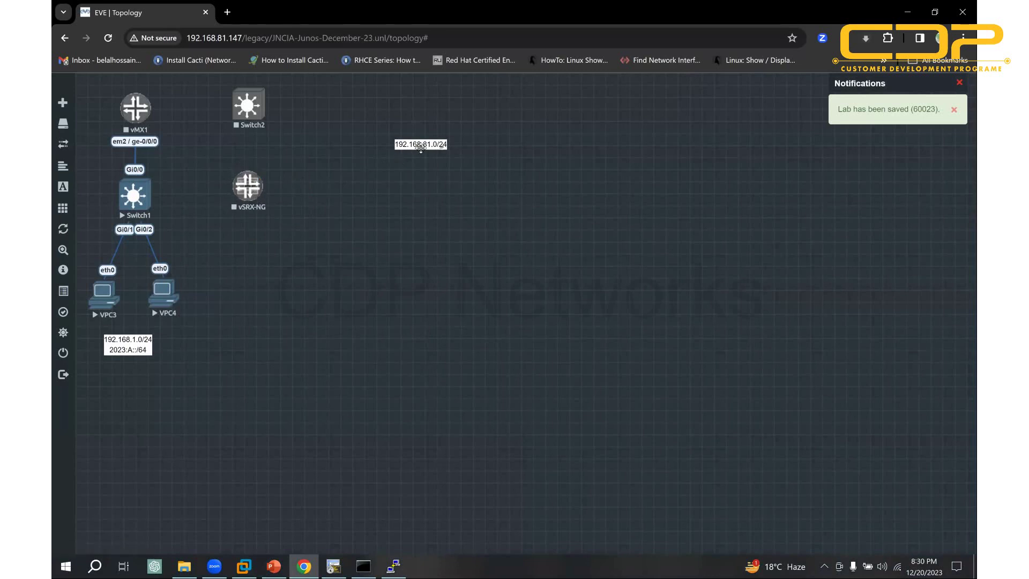
Step: Move the 192.168.81.0/24 label to the right of vSRX-NG
{"action": "left_click_drag", "start_coordinate": [421, 145], "coordinate": [262, 141]}
{"action": "left_click_drag", "start_coordinate": [319, 158], "coordinate": [444, 193]}
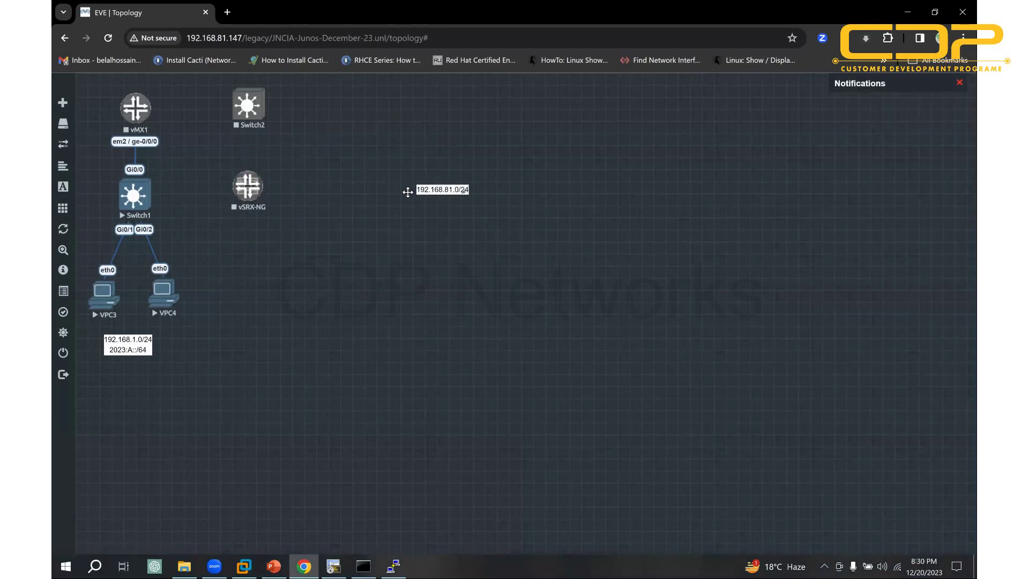
{"action": "right_click", "coordinate": [383, 163]}
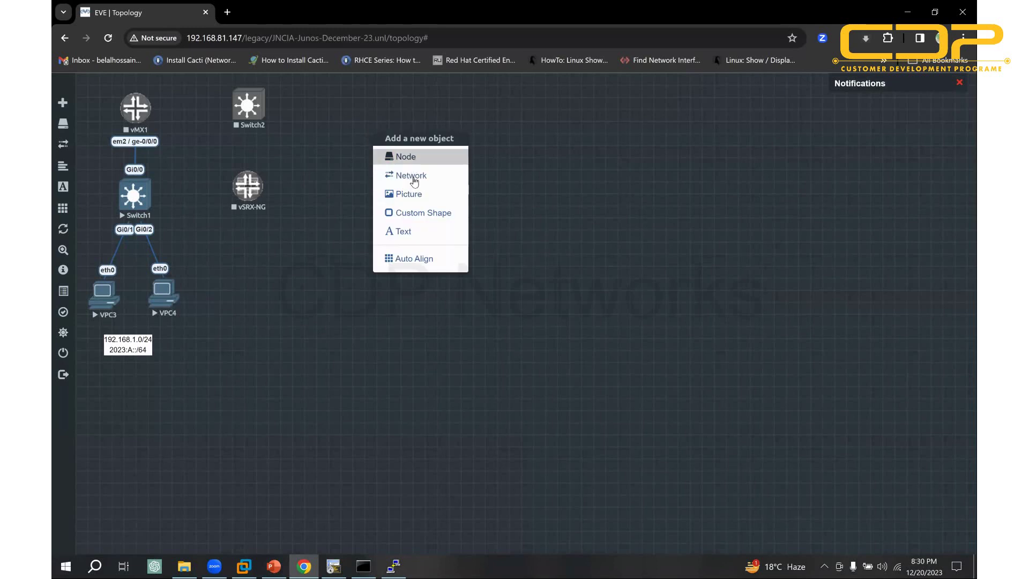
Step: Add a Net cloud network of type Management(Cloud0)
{"action": "left_click", "coordinate": [492, 220]}
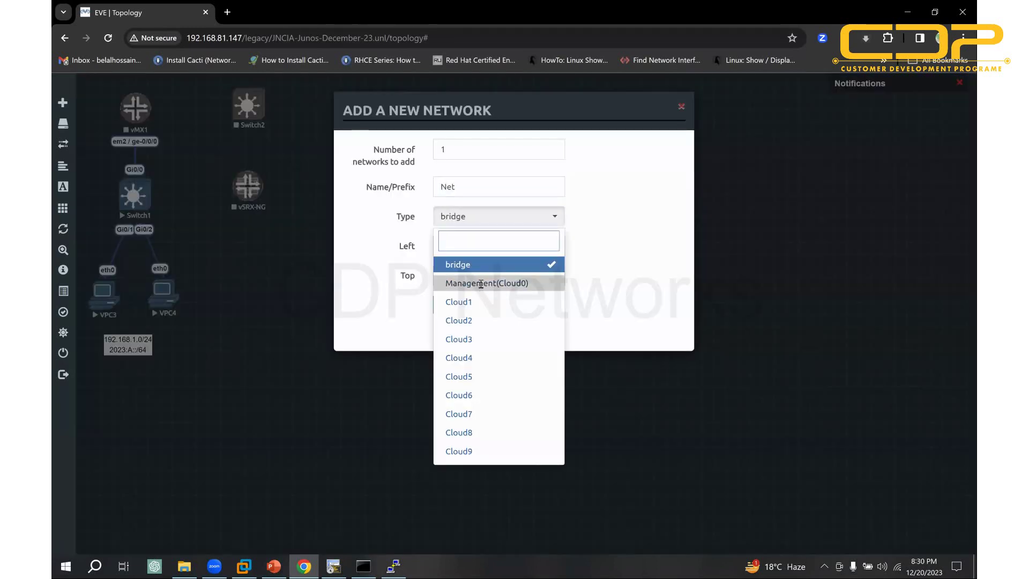
{"action": "left_click", "coordinate": [481, 284]}
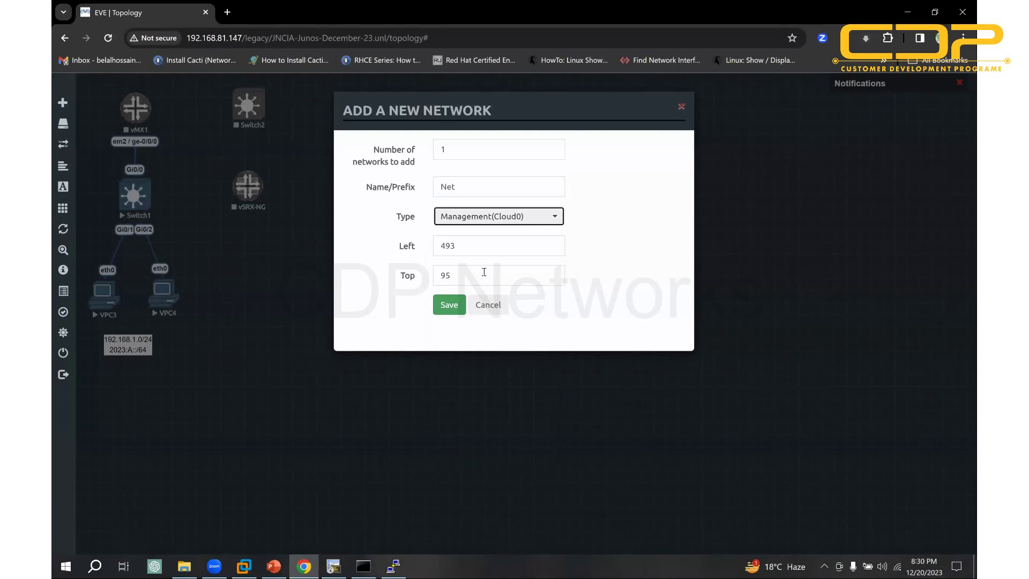
{"action": "left_click", "coordinate": [453, 306]}
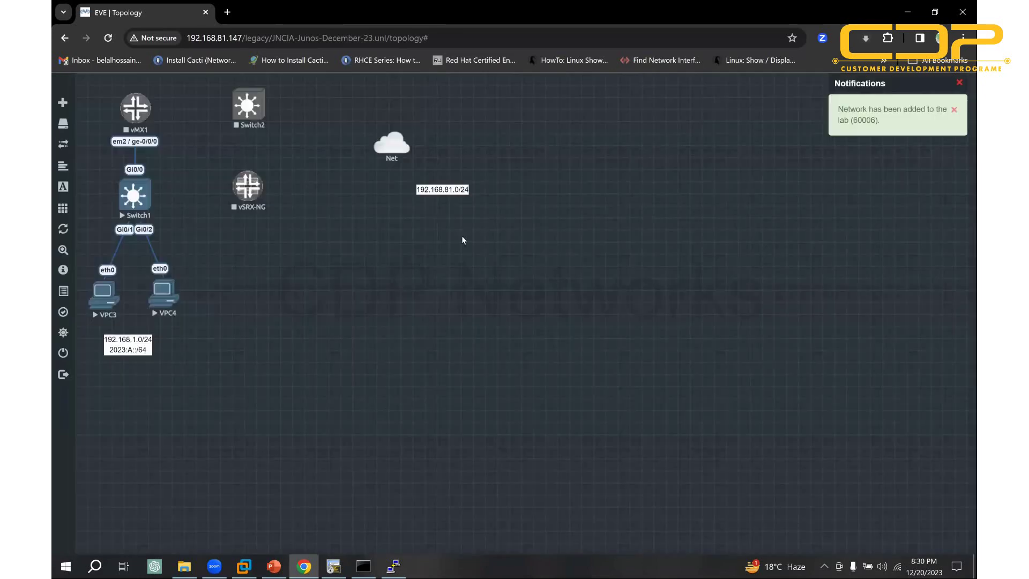
Step: Place the Net cloud beside the 192.168.81.0/24 label and start a vMX1-to-Switch2 link
{"action": "left_click_drag", "start_coordinate": [460, 196], "coordinate": [340, 118]}
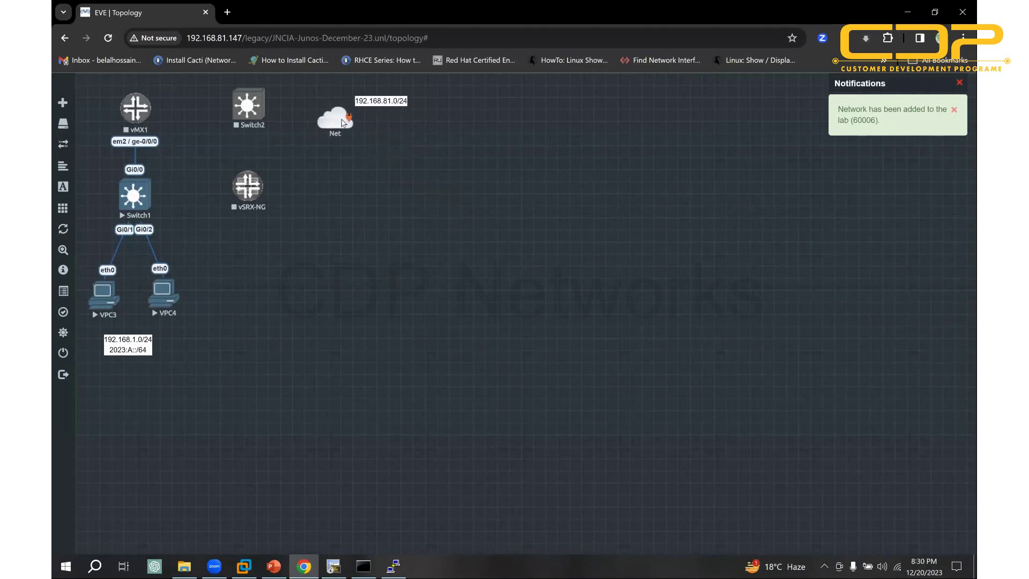
{"action": "double_click", "coordinate": [397, 102]}
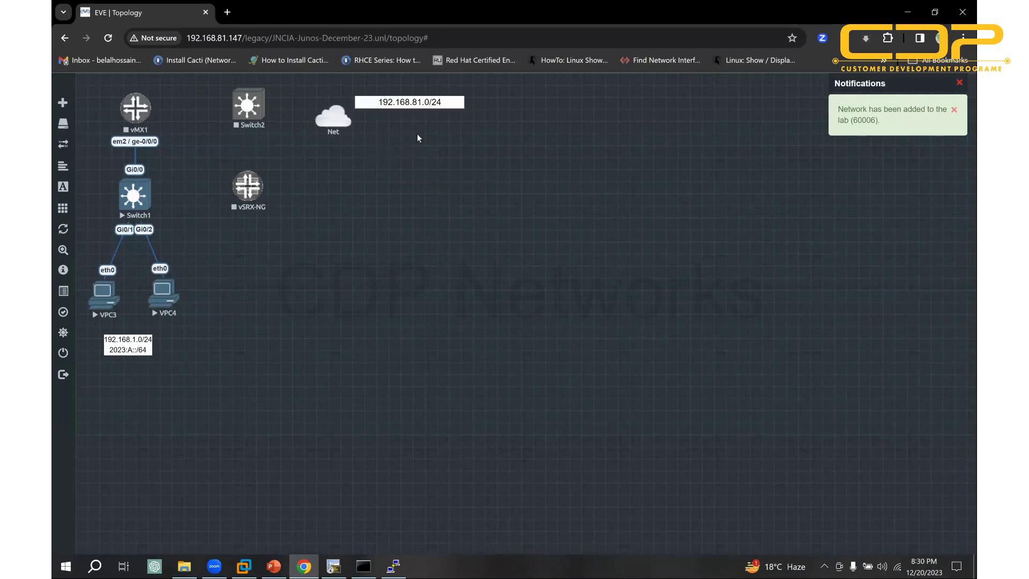
{"action": "left_click", "coordinate": [484, 120]}
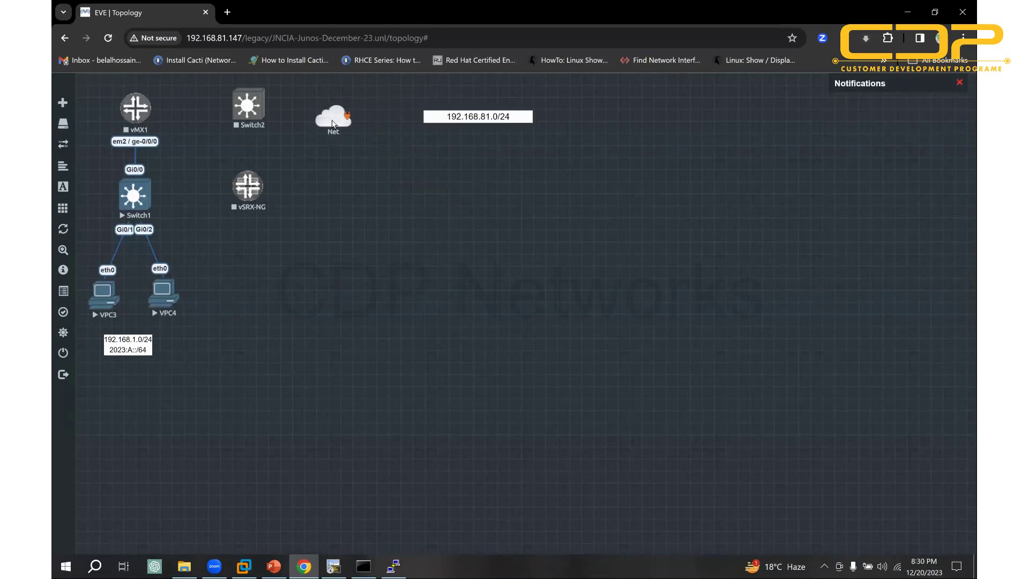
{"action": "left_click_drag", "start_coordinate": [337, 117], "coordinate": [376, 106]}
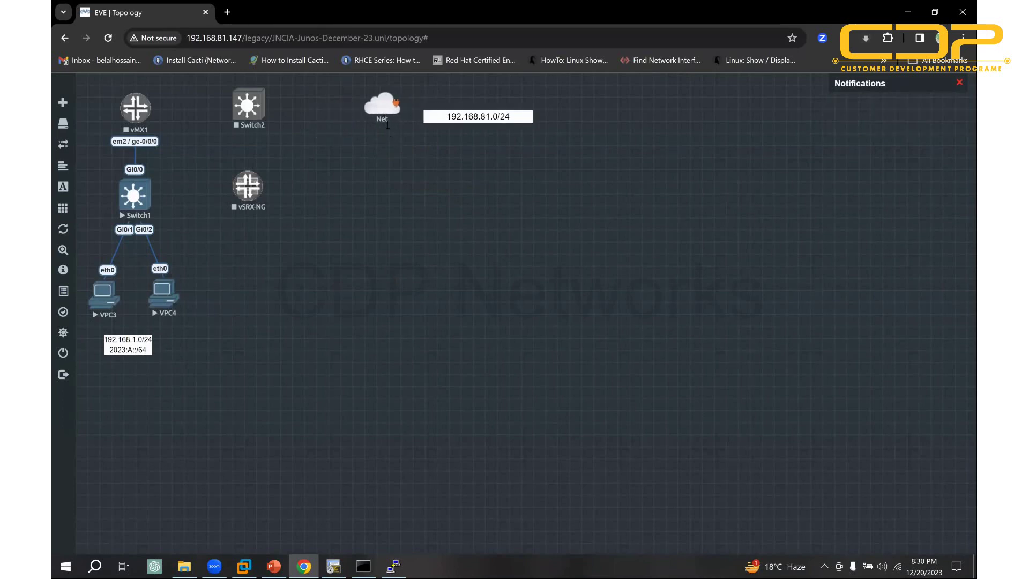
{"action": "mouse_move", "coordinate": [489, 114]}
{"action": "left_mouse_down"}
{"action": "mouse_move", "coordinate": [476, 101]}
{"action": "mouse_move", "coordinate": [502, 110]}
{"action": "mouse_move", "coordinate": [488, 110]}
{"action": "left_mouse_up"}
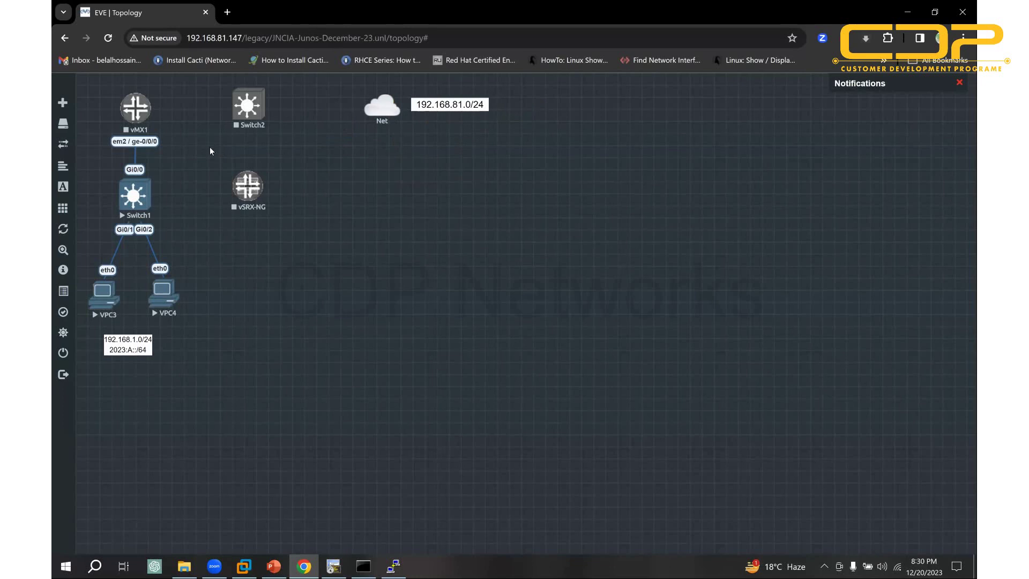
{"action": "left_click_drag", "start_coordinate": [144, 107], "coordinate": [267, 123]}
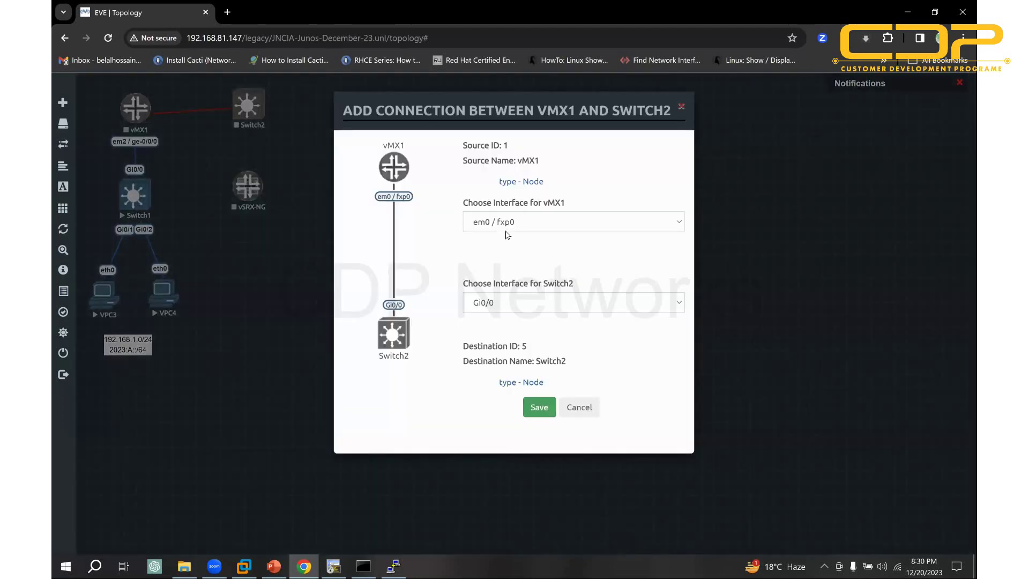
Step: Connect vMX1 em0/fxp0 to Switch2 Gi0/0
{"action": "left_click", "coordinate": [505, 224]}
{"action": "left_click", "coordinate": [490, 239]}
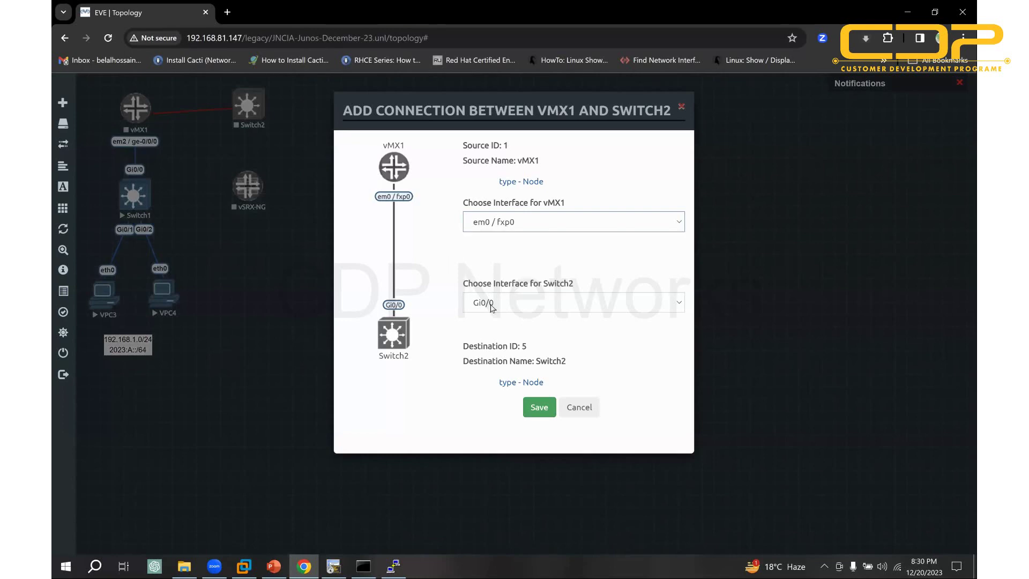
{"action": "left_click", "coordinate": [539, 407]}
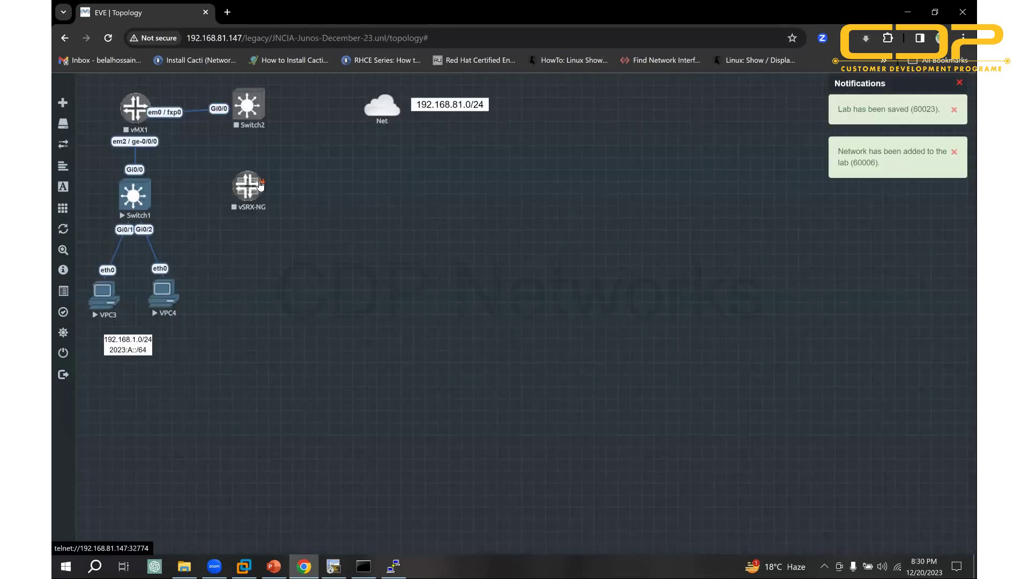
Step: Connect vSRX-NG fxp0 to Switch2 Gi0/1, then start a Switch2-to-Net link
{"action": "left_click_drag", "start_coordinate": [261, 100], "coordinate": [248, 185]}
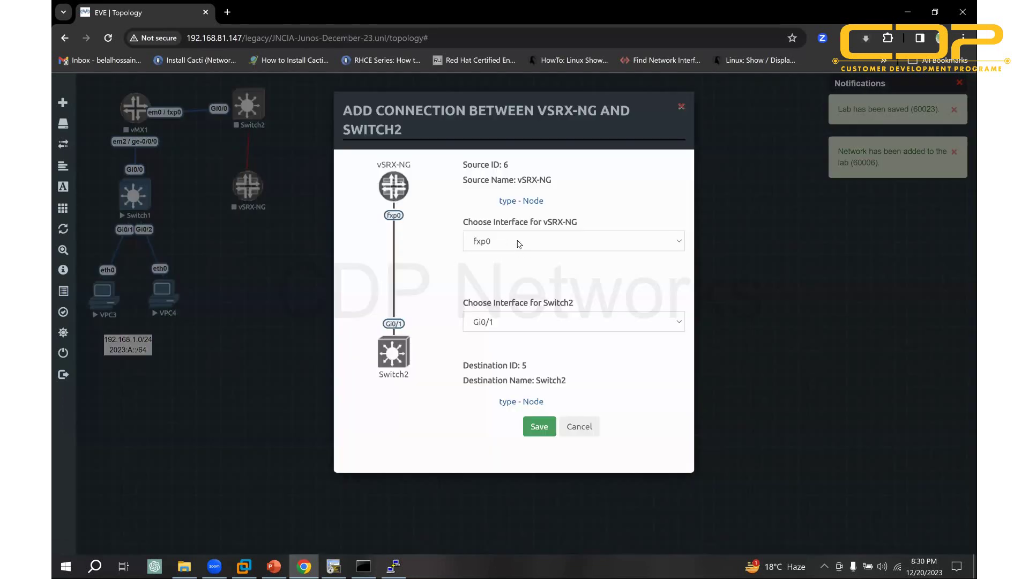
{"action": "left_click", "coordinate": [519, 244]}
{"action": "left_click", "coordinate": [501, 257]}
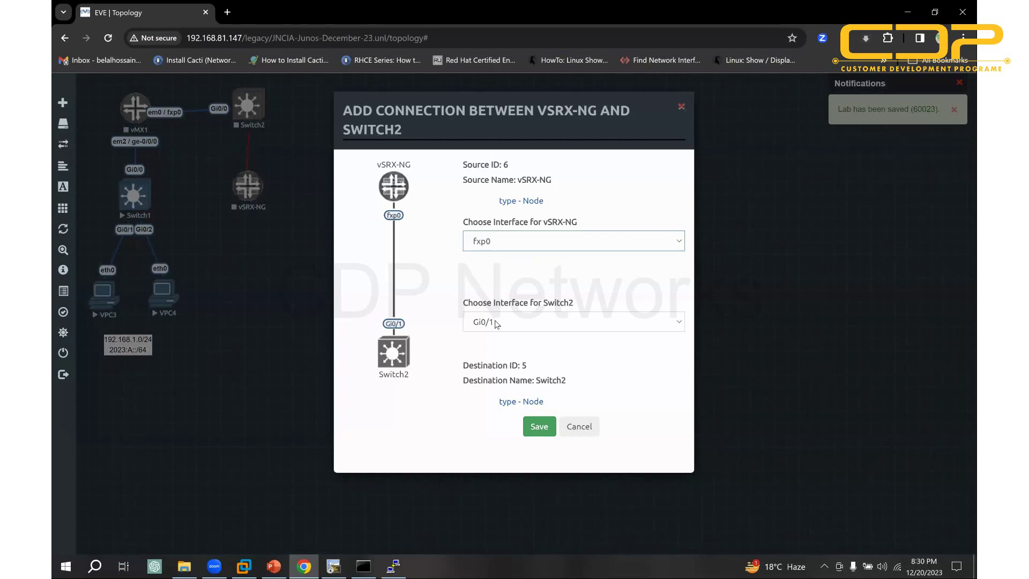
{"action": "left_click", "coordinate": [538, 426]}
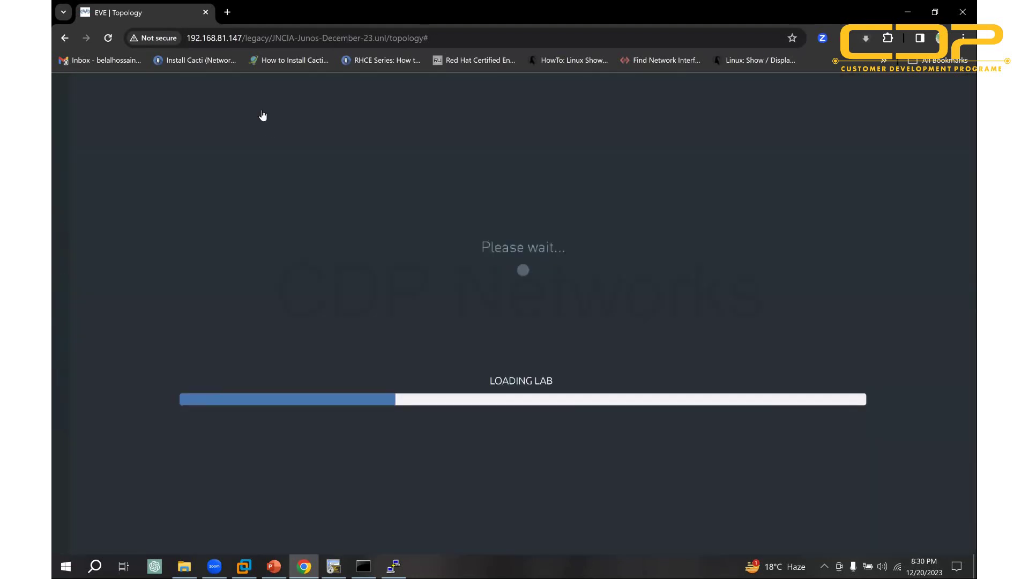
{"action": "left_click_drag", "start_coordinate": [262, 102], "coordinate": [378, 110]}
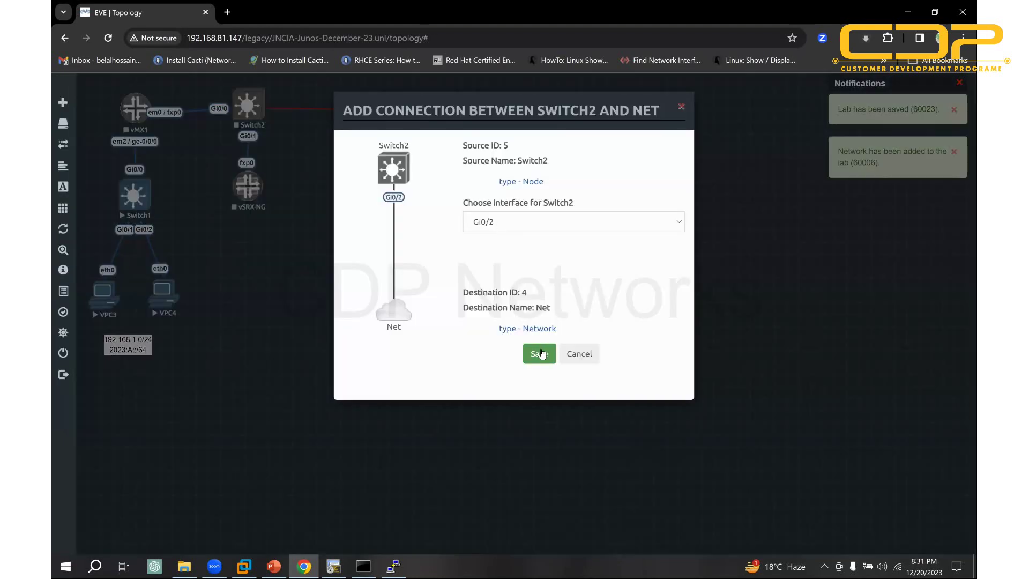
Step: Save the Switch2 Gi0/2 link to Net and nudge Switch2 and vSRX-NG lower
{"action": "left_click", "coordinate": [540, 354]}
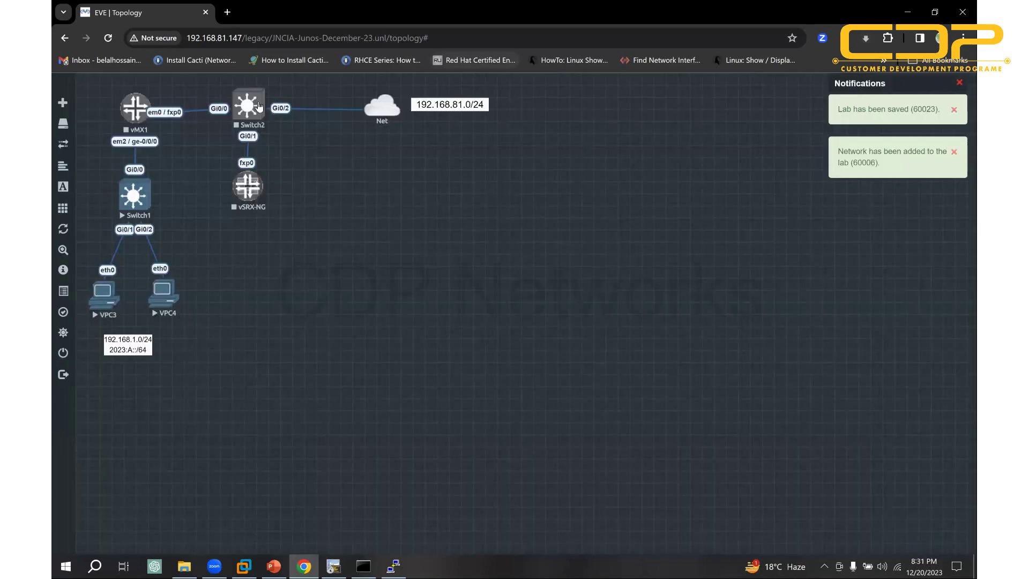
{"action": "left_click_drag", "start_coordinate": [252, 109], "coordinate": [251, 112]}
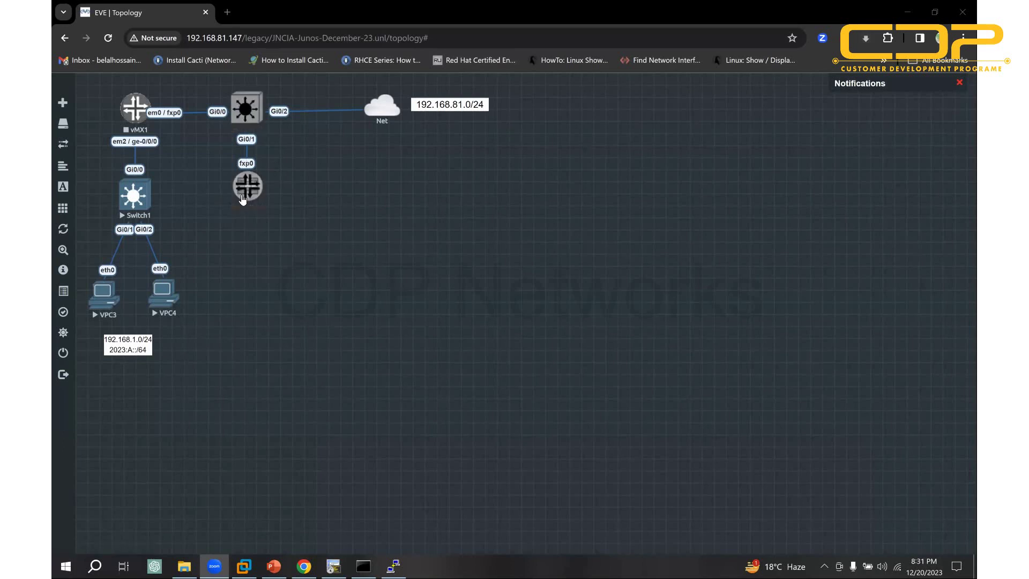
{"action": "left_click", "coordinate": [247, 191]}
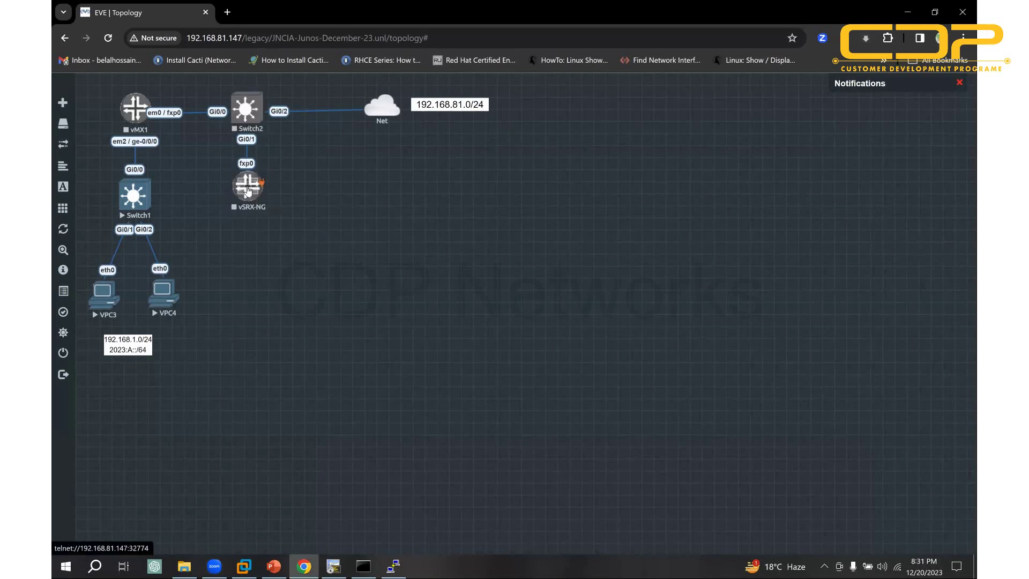
{"action": "left_click_drag", "start_coordinate": [250, 196], "coordinate": [251, 209]}
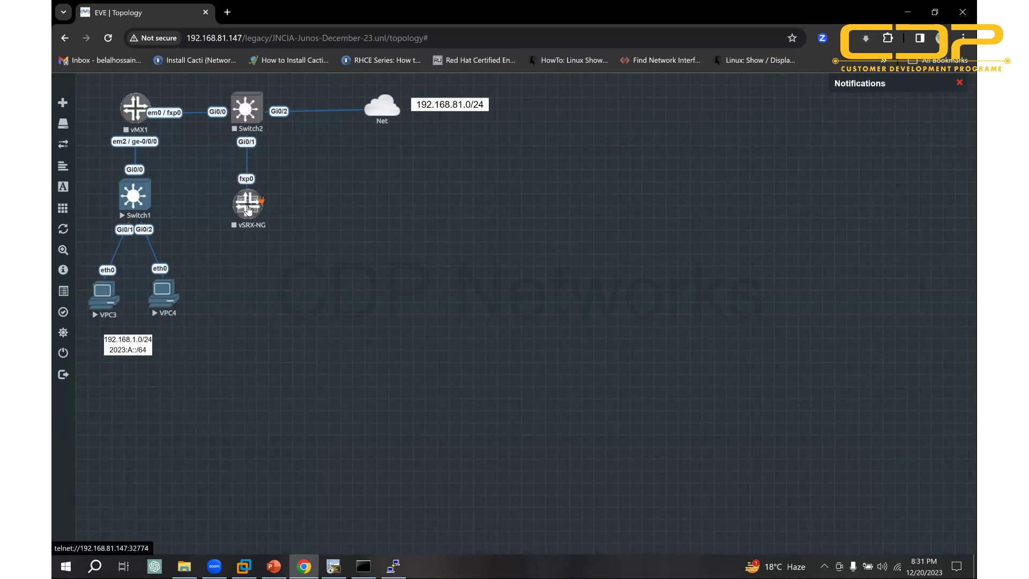
Step: Duplicate the 192.168.81.0/24 label and place the copy above the vMX1–Switch2 link
{"action": "right_click", "coordinate": [460, 106]}
{"action": "left_click", "coordinate": [501, 131]}
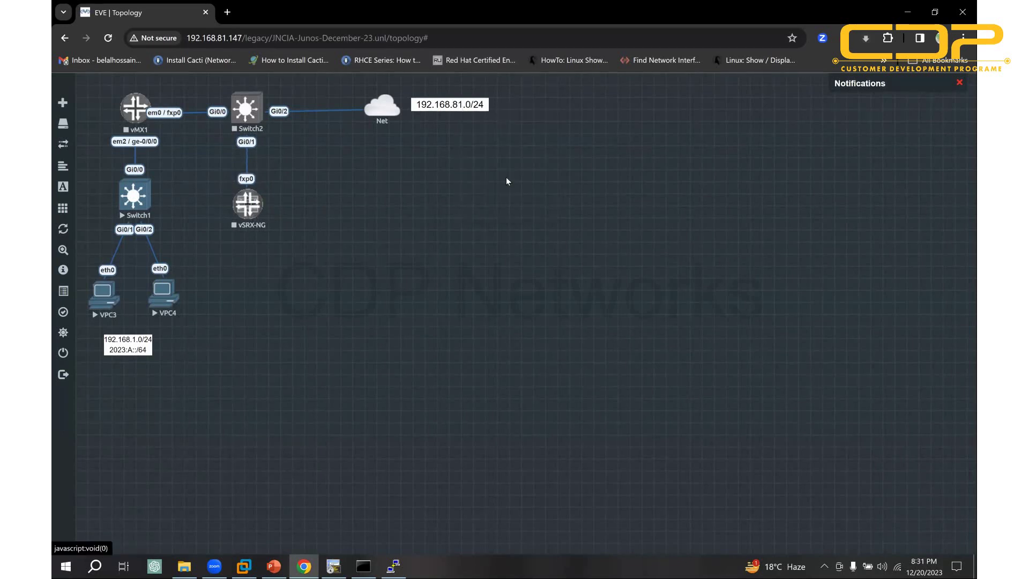
{"action": "left_click_drag", "start_coordinate": [257, 110], "coordinate": [195, 97]}
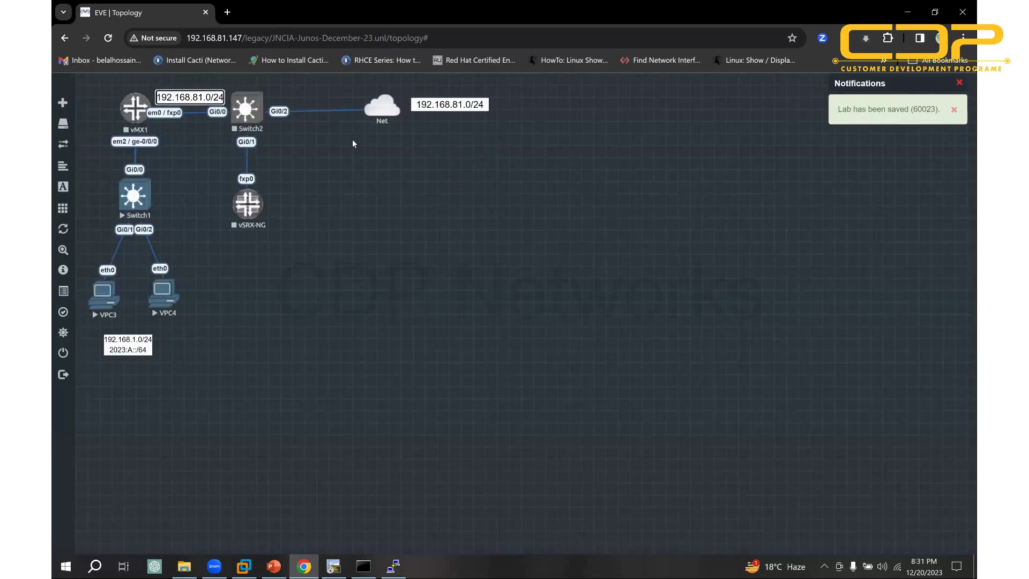
Step: Edit the copied label to read .200/24 beside vMX1's management link
{"action": "key", "text": "Right"}
{"action": "key", "text": "Right"}
{"action": "key", "text": "Right"}
{"action": "key", "text": "Right"}
{"action": "key", "text": "Right"}
{"action": "key", "text": "Right"}
{"action": "key", "text": "Right"}
{"action": "key", "text": "Right"}
{"action": "key", "text": "BackSpace"}
{"action": "key", "text": "BackSpace"}
{"action": "key", "text": "BackSpace"}
{"action": "key", "text": "BackSpace"}
{"action": "key", "text": "BackSpace"}
{"action": "key", "text": "BackSpace"}
{"action": "key", "text": "BackSpace"}
{"action": "key", "text": "BackSpace"}
{"action": "key", "text": "BackSpace"}
{"action": "key", "text": "BackSpace"}
{"action": "key", "text": "BackSpace"}
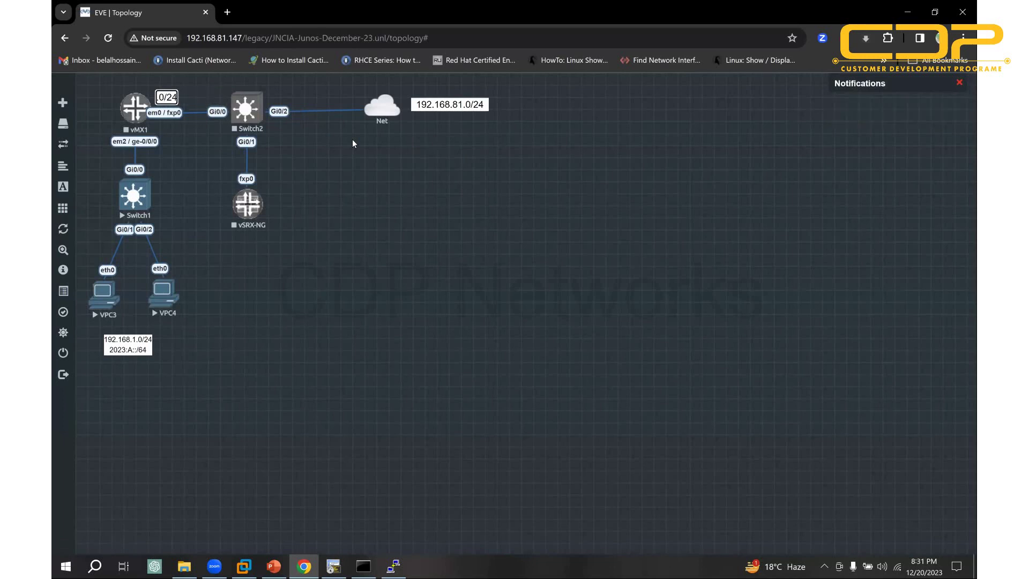
{"action": "type", "text": "10"}
{"action": "key", "text": "BackSpace"}
{"action": "key", "text": "BackSpace"}
{"action": "type", "text": "20"}
{"action": "left_click", "coordinate": [341, 179]}
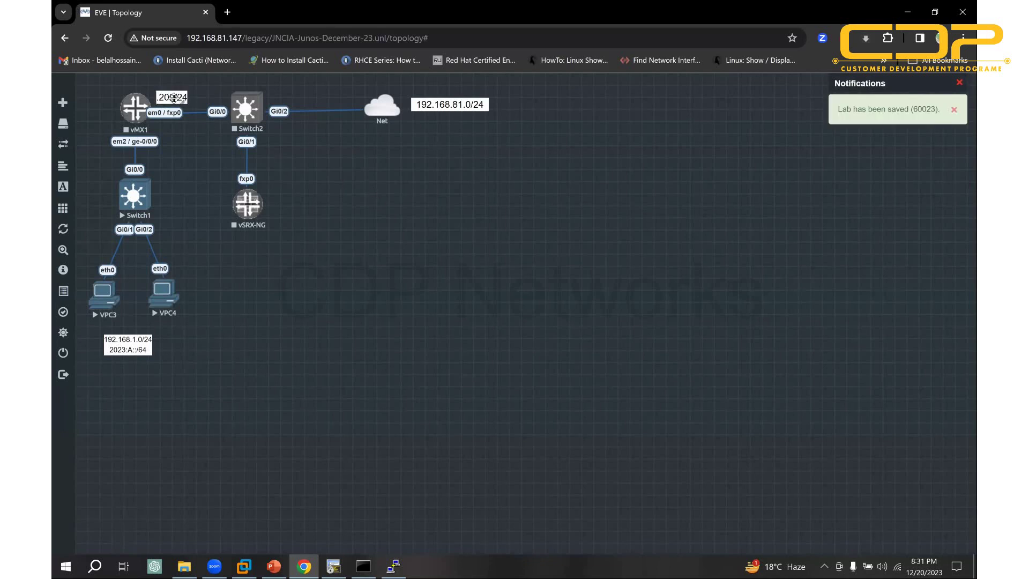
{"action": "left_click_drag", "start_coordinate": [174, 98], "coordinate": [172, 96]}
Step: Add another .200/24 label beside vSRX-NG's fxp0 link and reload the page
{"action": "key", "text": "F5"}
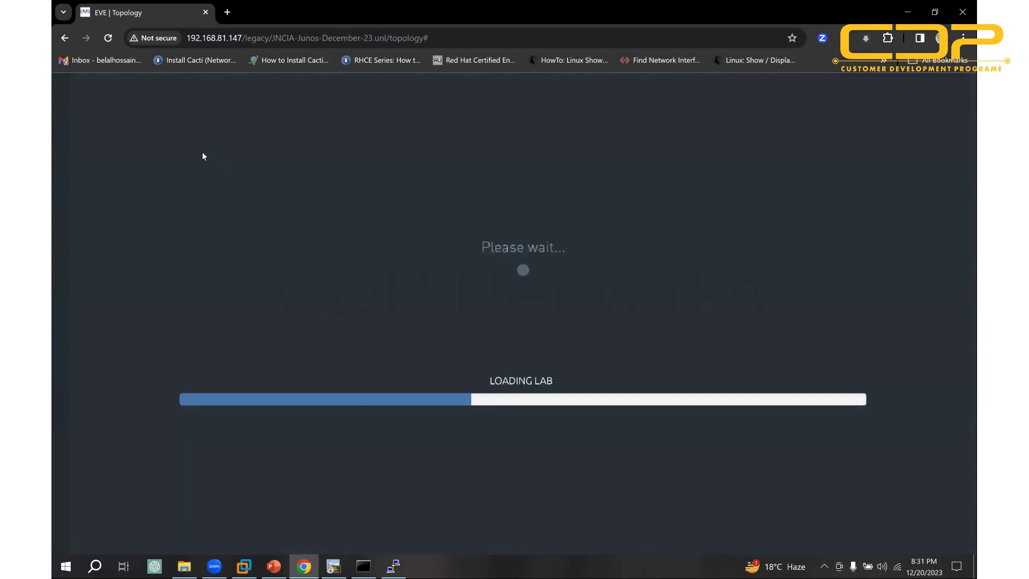
{"action": "left_click_drag", "start_coordinate": [180, 110], "coordinate": [280, 179]}
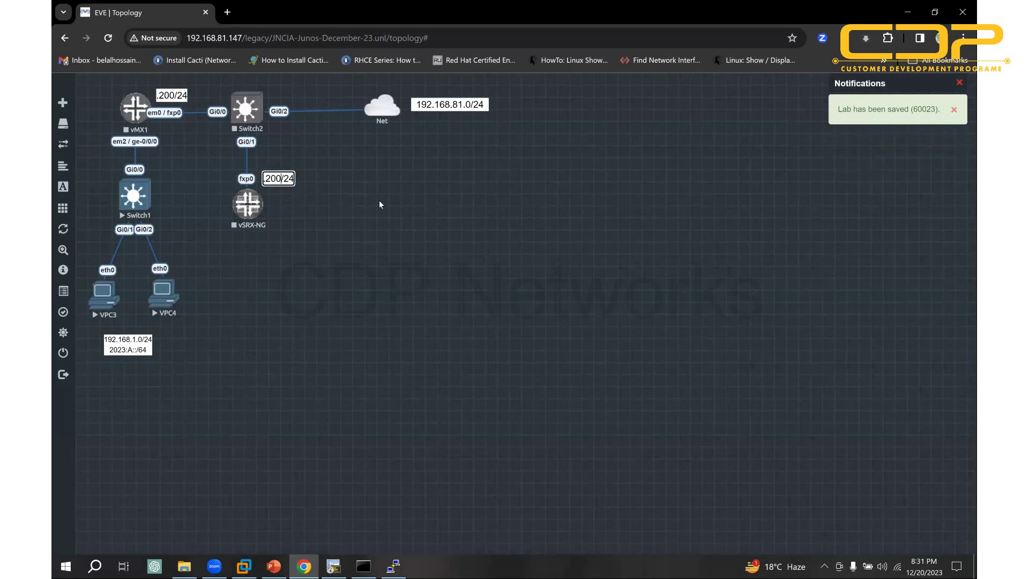
{"action": "key", "text": "BackSpace"}
{"action": "type", "text": "1"}
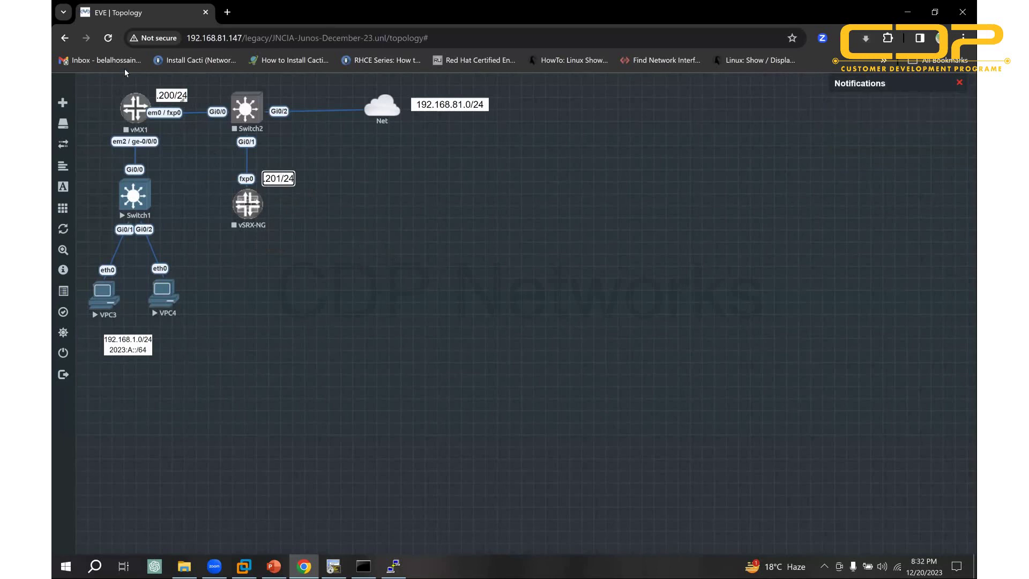
{"action": "key", "text": "F5"}
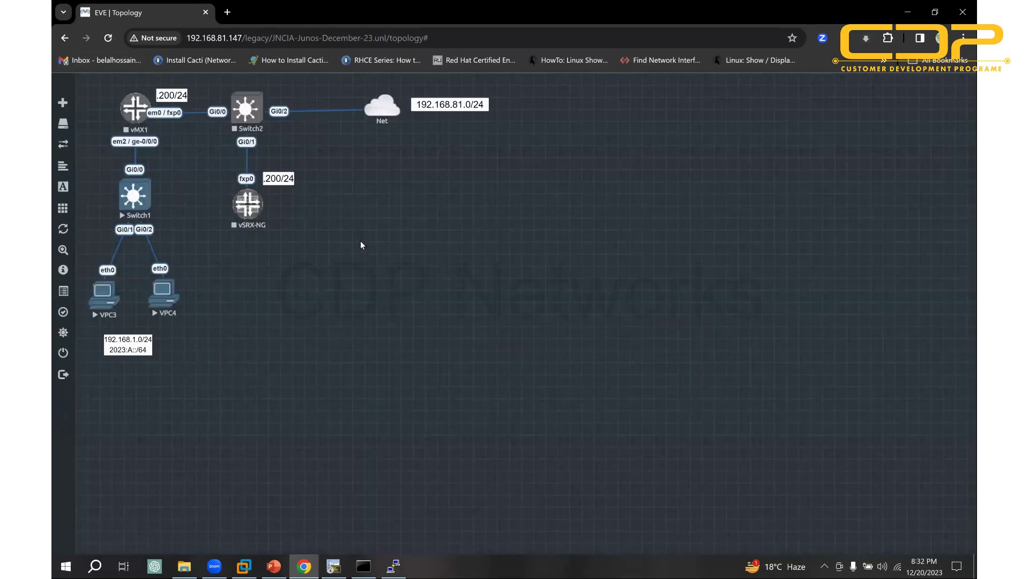
Step: Start the vMX1, Switch2 and vSRX-NG nodes
{"action": "right_click", "coordinate": [140, 113]}
{"action": "right_click", "coordinate": [247, 115]}
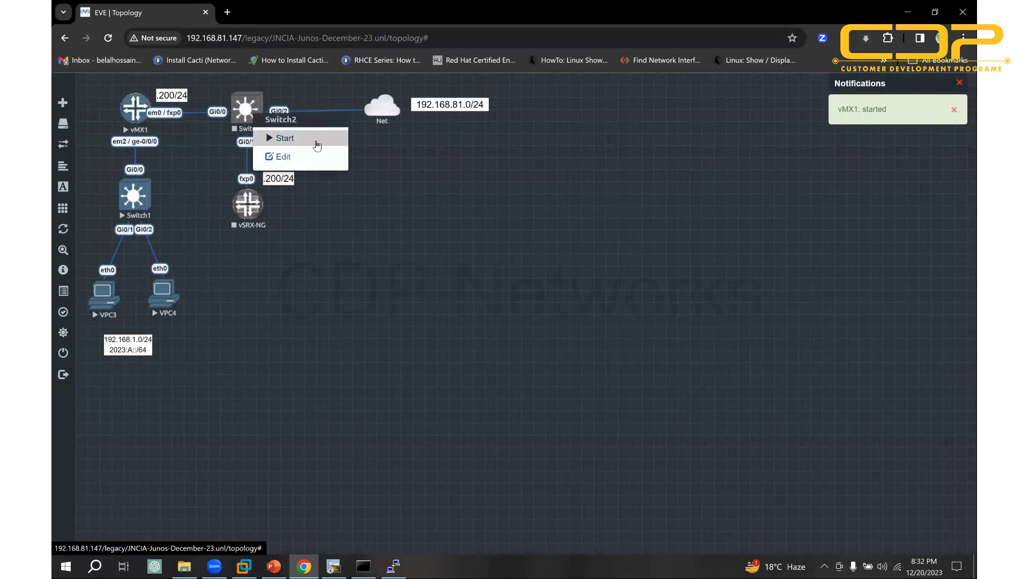
{"action": "right_click", "coordinate": [252, 206]}
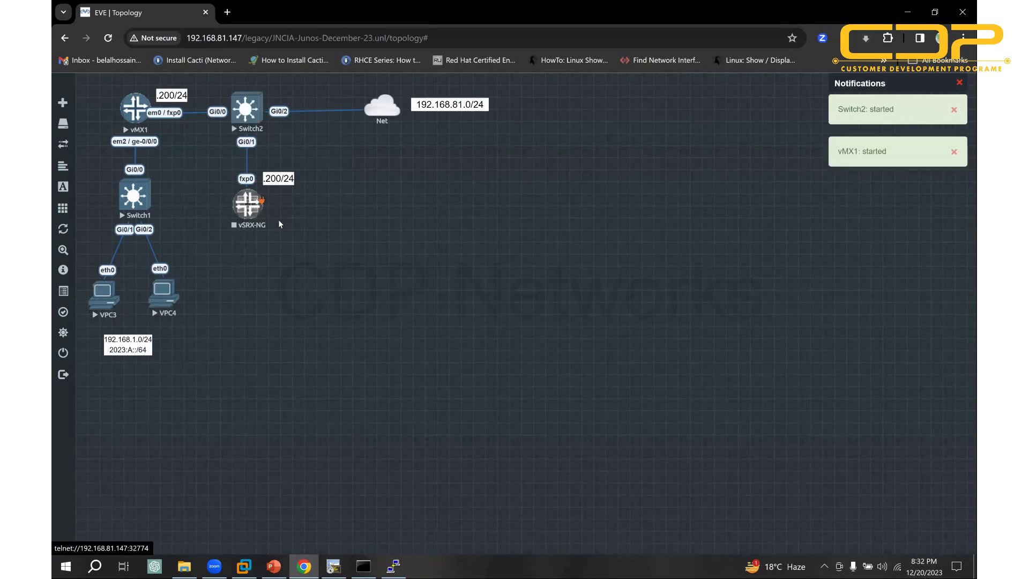
{"action": "left_click", "coordinate": [310, 229]}
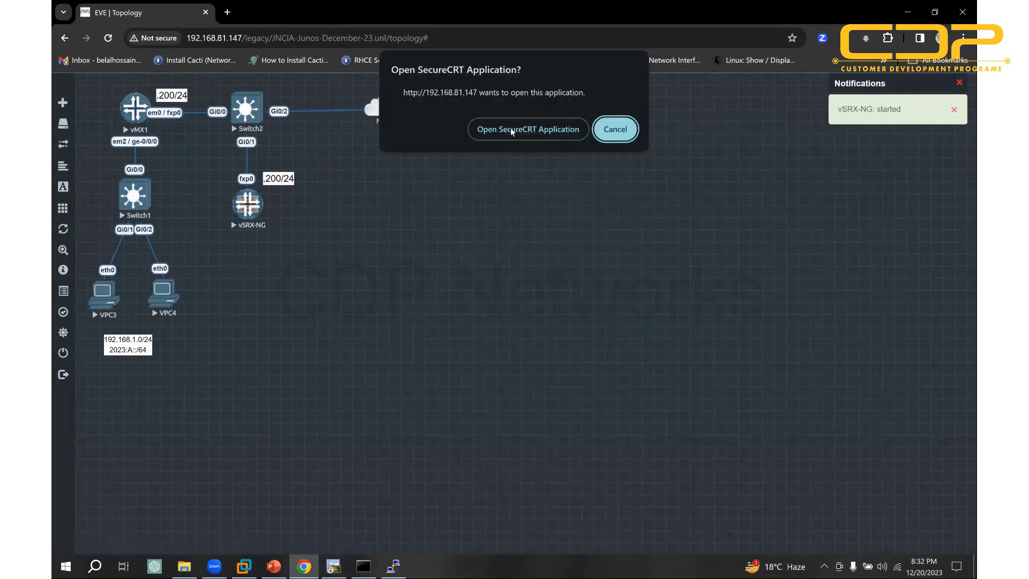
Step: Open the vSRX-NG console in SecureCRT and watch its boot output
{"action": "left_click", "coordinate": [512, 130]}
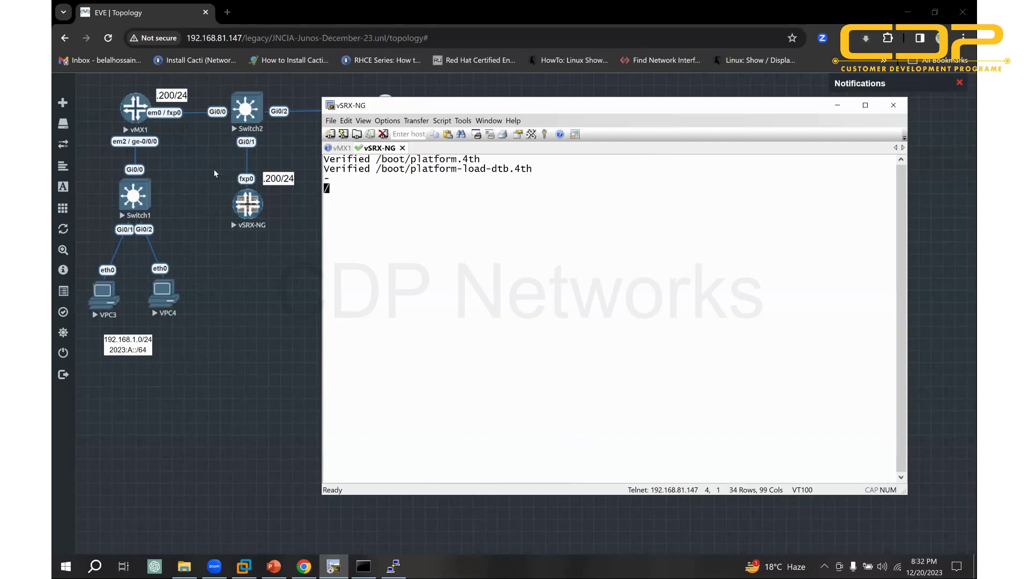
{"action": "left_click", "coordinate": [321, 546]}
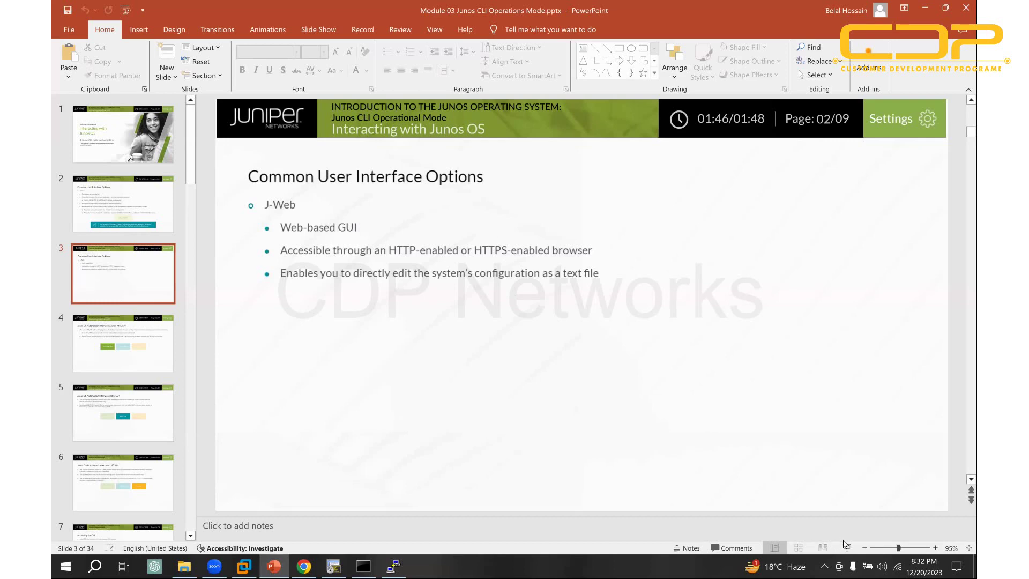
{"action": "left_click", "coordinate": [333, 566]}
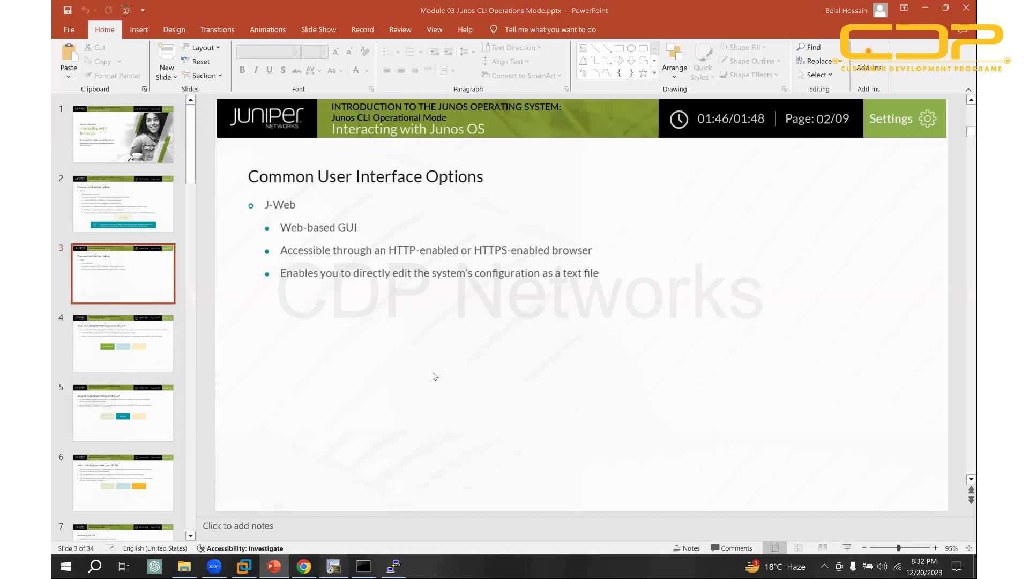
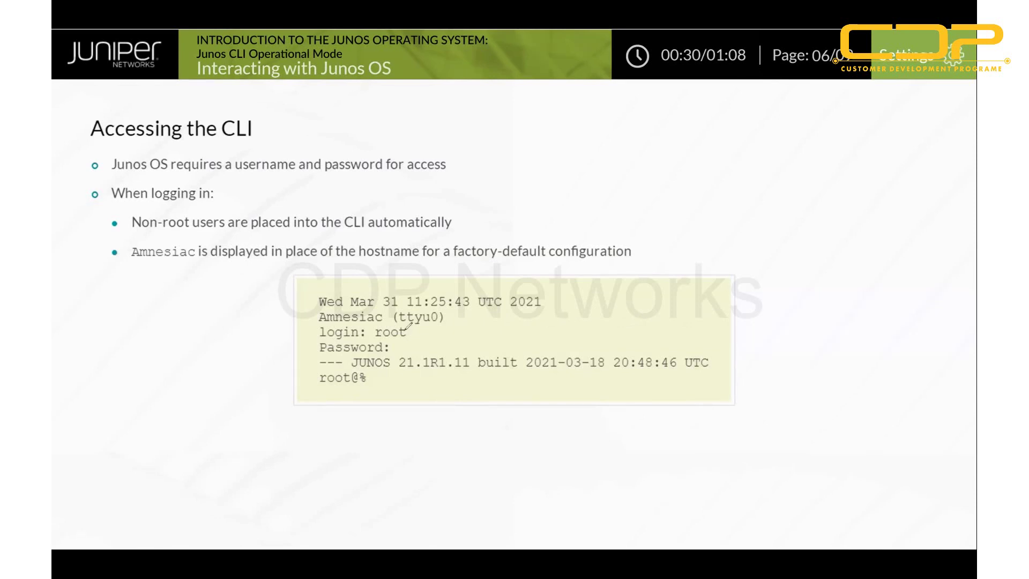
{"action": "mouse_move", "coordinate": [320, 314]}
{"action": "left_mouse_down"}
{"action": "mouse_move", "coordinate": [396, 311]}
{"action": "mouse_move", "coordinate": [321, 307]}
{"action": "mouse_move", "coordinate": [353, 323]}
{"action": "left_mouse_up"}
{"action": "left_click_drag", "start_coordinate": [321, 339], "coordinate": [405, 339]}
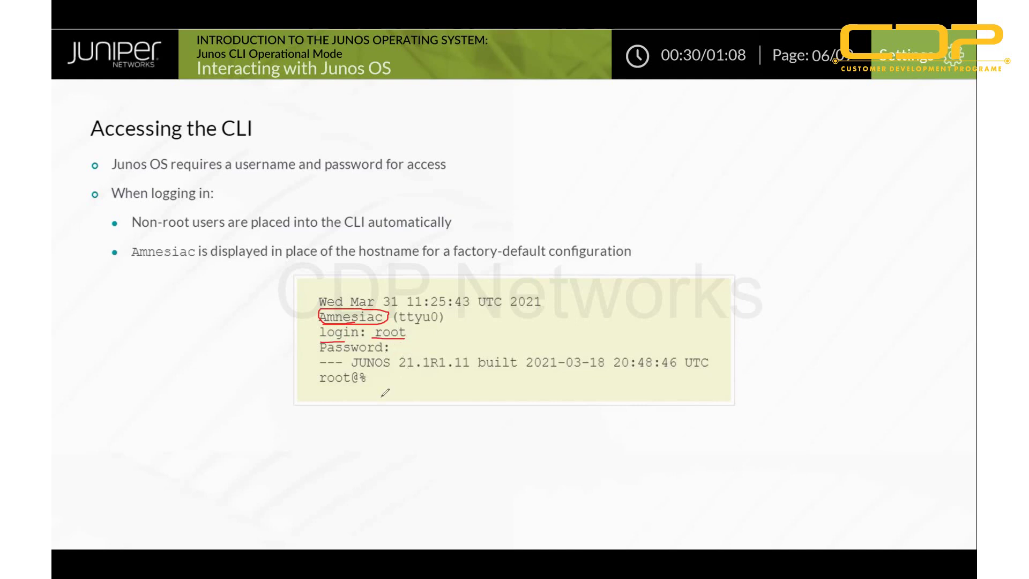
{"action": "mouse_move", "coordinate": [369, 375]}
{"action": "left_mouse_down"}
{"action": "mouse_move", "coordinate": [365, 368]}
{"action": "mouse_move", "coordinate": [362, 385]}
{"action": "left_mouse_up"}
{"action": "key", "text": "Escape"}
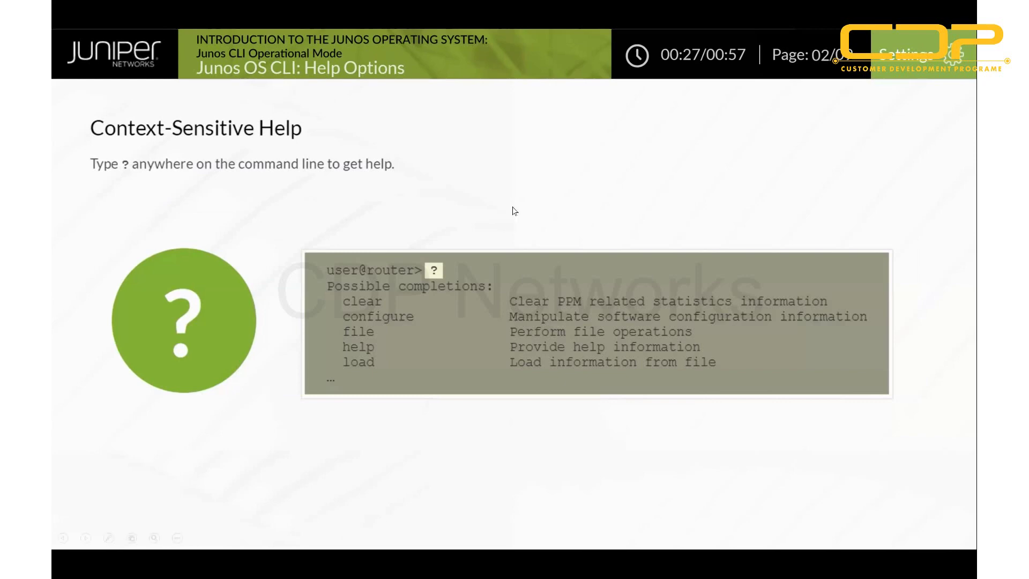
Step: End the slideshow and get a fresh login prompt on the vSRX-NG console in SecureCRT
{"action": "right_click", "coordinate": [514, 207]}
{"action": "left_click", "coordinate": [565, 382]}
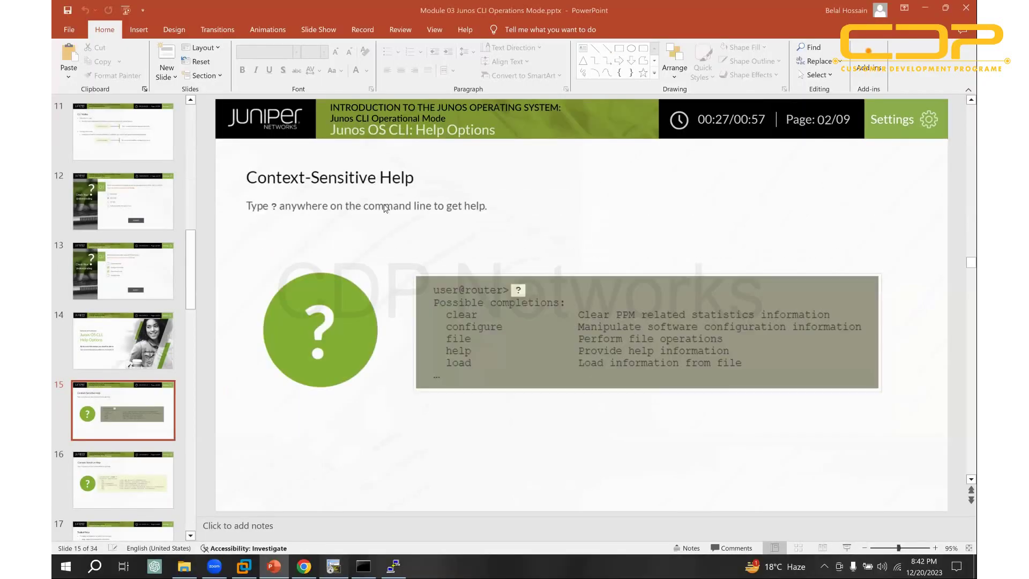
{"action": "key", "text": "alt+Tab"}
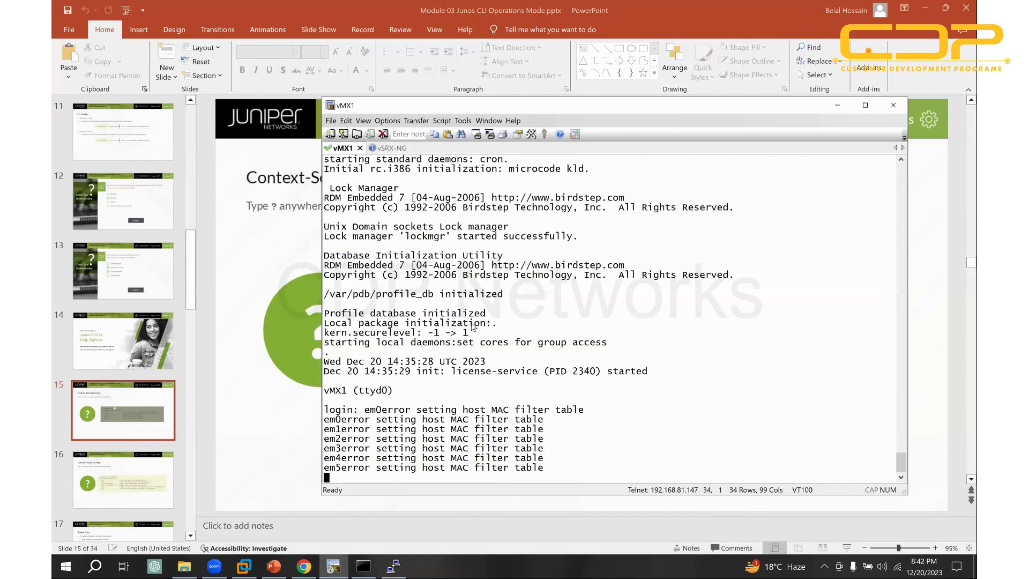
{"action": "key", "text": "ctrl+Tab"}
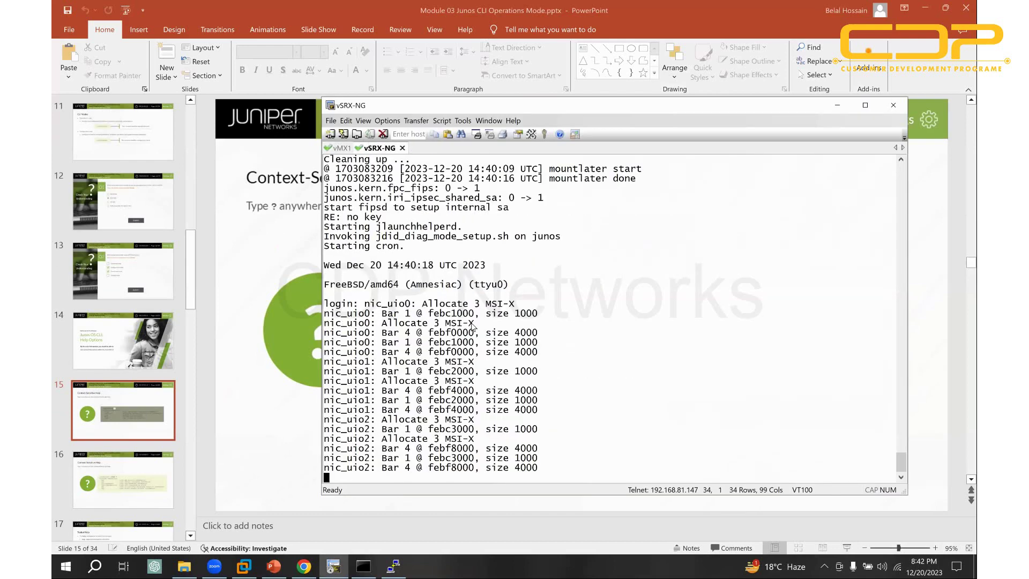
{"action": "key", "text": "Return"}
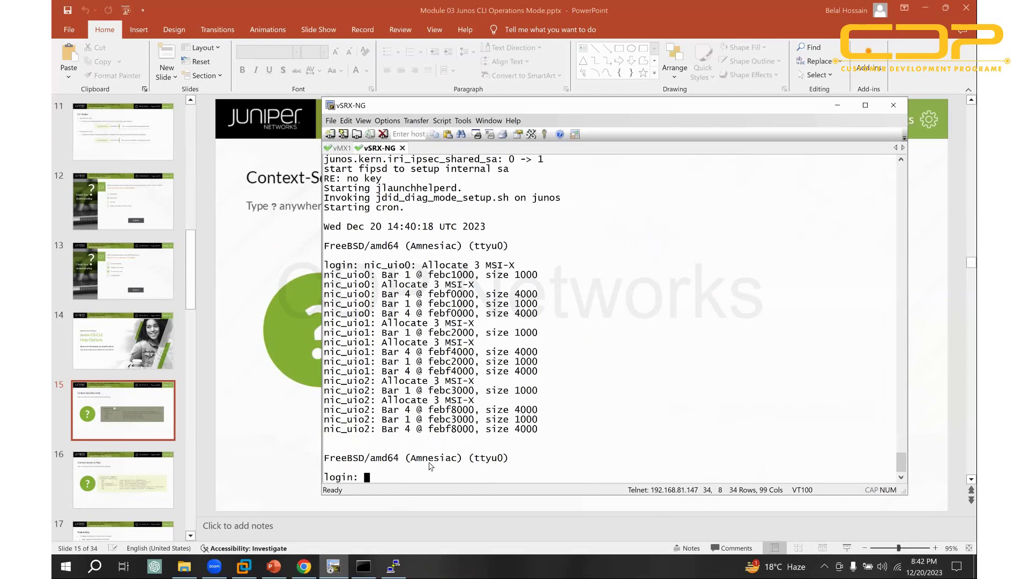
Step: Highlight the Amnesiac banner and move the terminal over the EVE page, uncovering the Net cloud
{"action": "left_click_drag", "start_coordinate": [412, 461], "coordinate": [455, 462]}
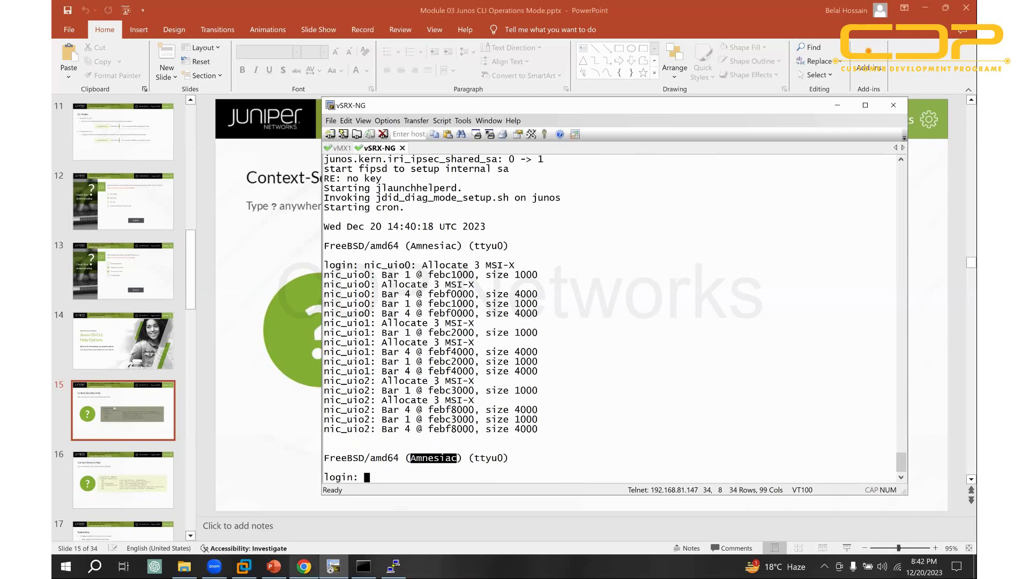
{"action": "left_click", "coordinate": [304, 566]}
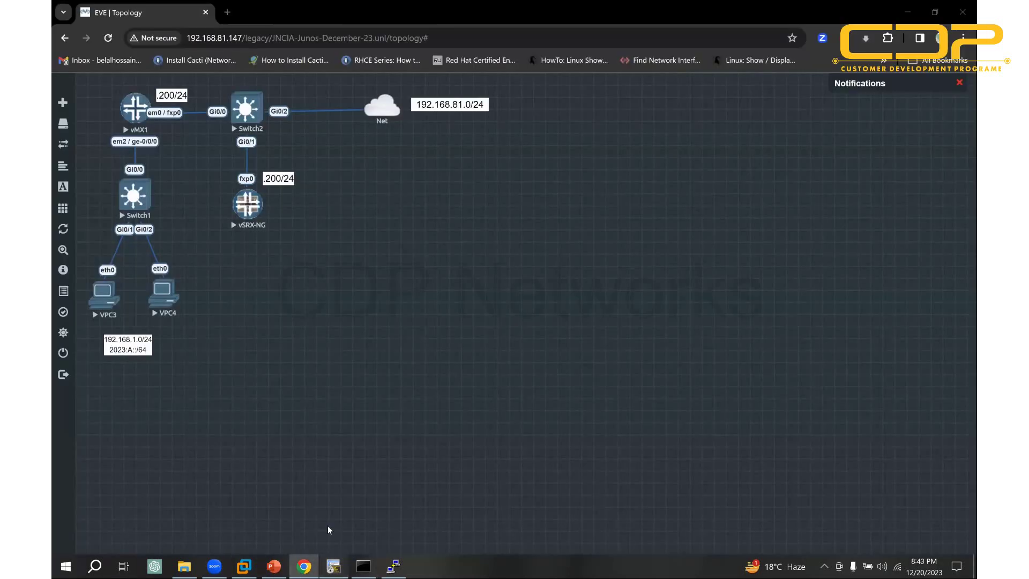
{"action": "key", "text": "alt+Tab"}
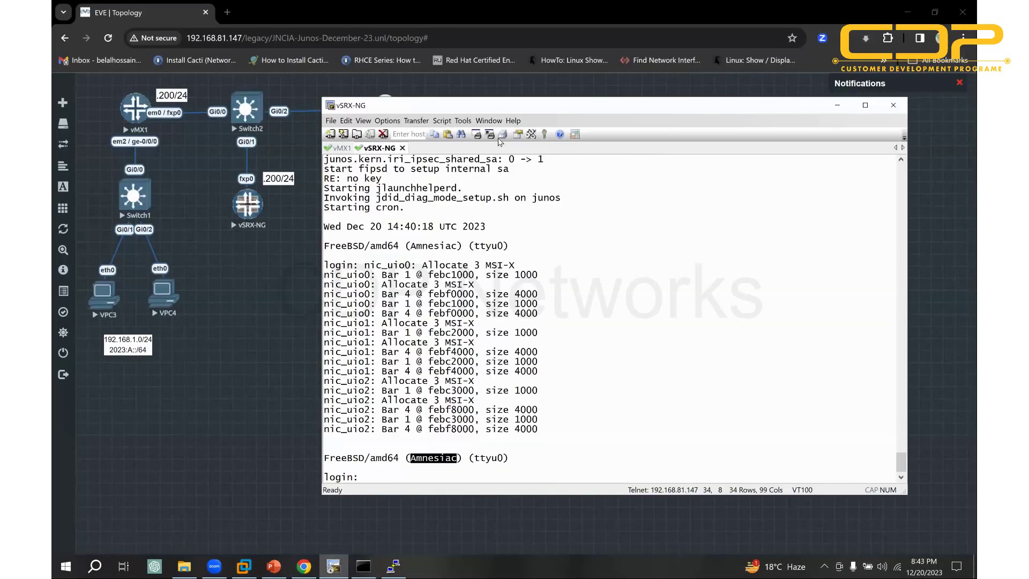
{"action": "left_click_drag", "start_coordinate": [512, 105], "coordinate": [507, 134]}
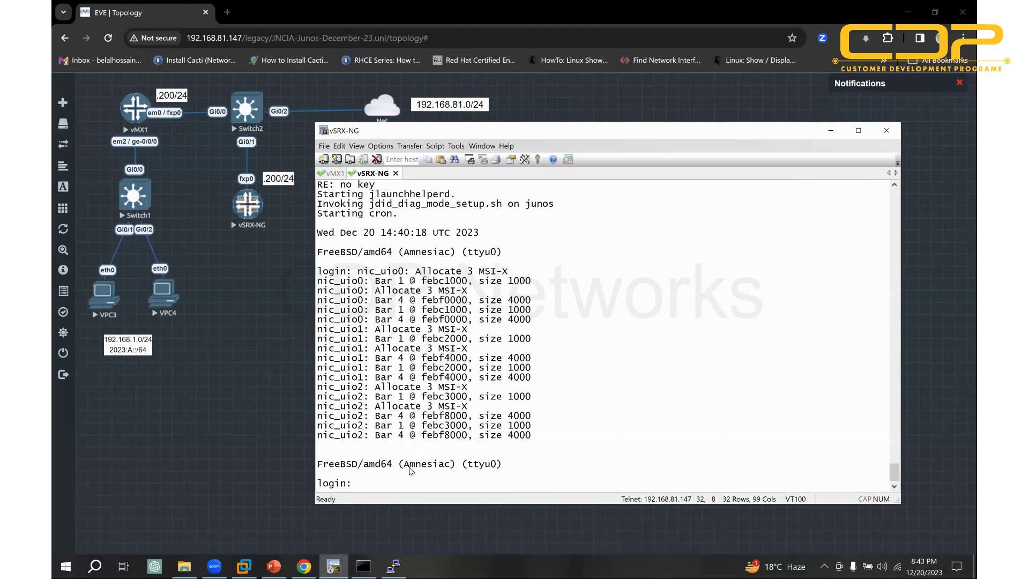
Step: Log in to vSRX-NG as root, start the Junos cli and enter configure mode
{"action": "double_click", "coordinate": [449, 468]}
{"action": "left_click", "coordinate": [595, 423]}
{"action": "type", "text": "root"}
{"action": "key", "text": "Return"}
{"action": "key", "text": "Return"}
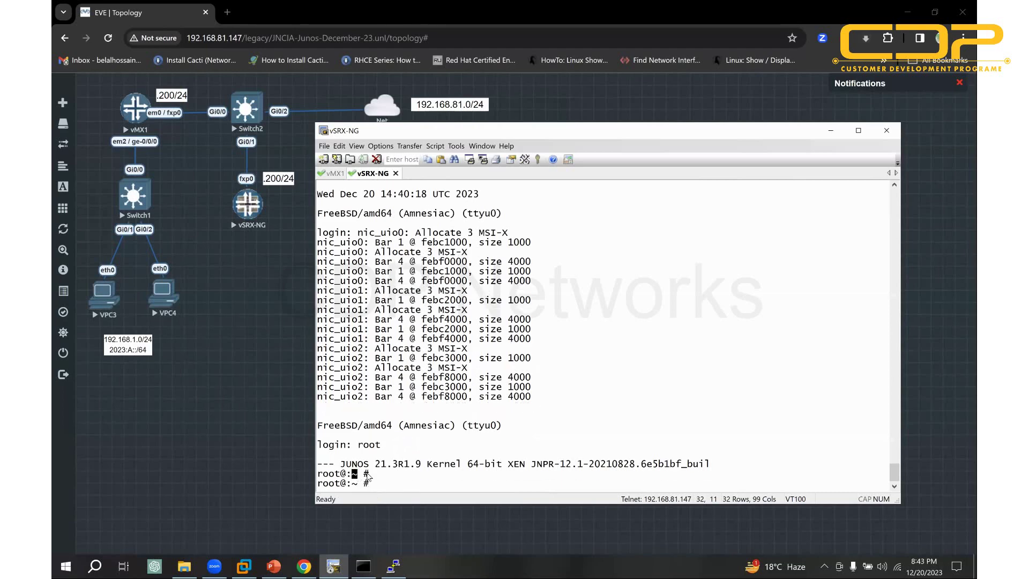
{"action": "left_click_drag", "start_coordinate": [364, 474], "coordinate": [366, 475]}
{"action": "type", "text": "cli"}
{"action": "key", "text": "Return"}
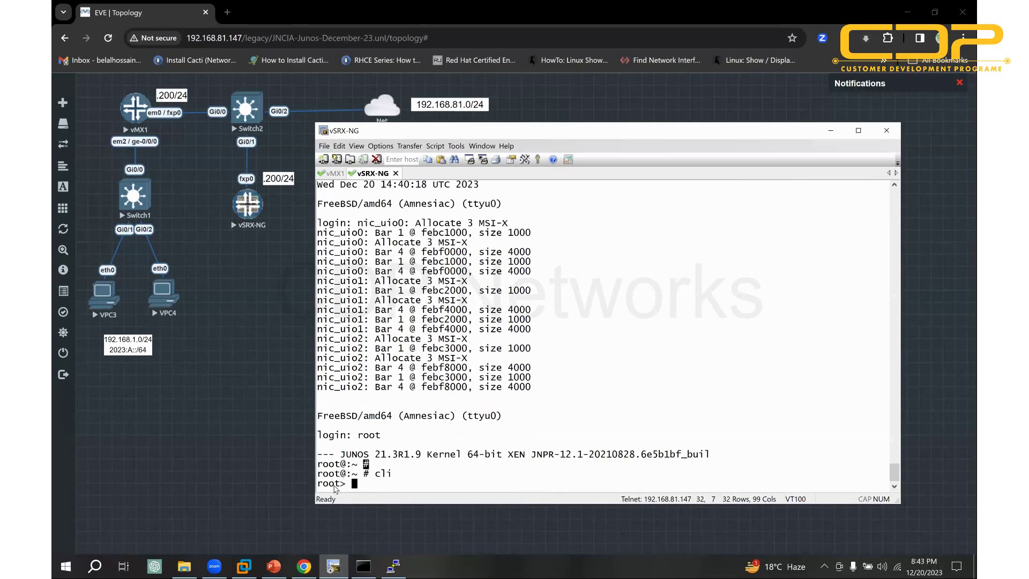
{"action": "type", "text": "configure"}
{"action": "key", "text": "Return"}
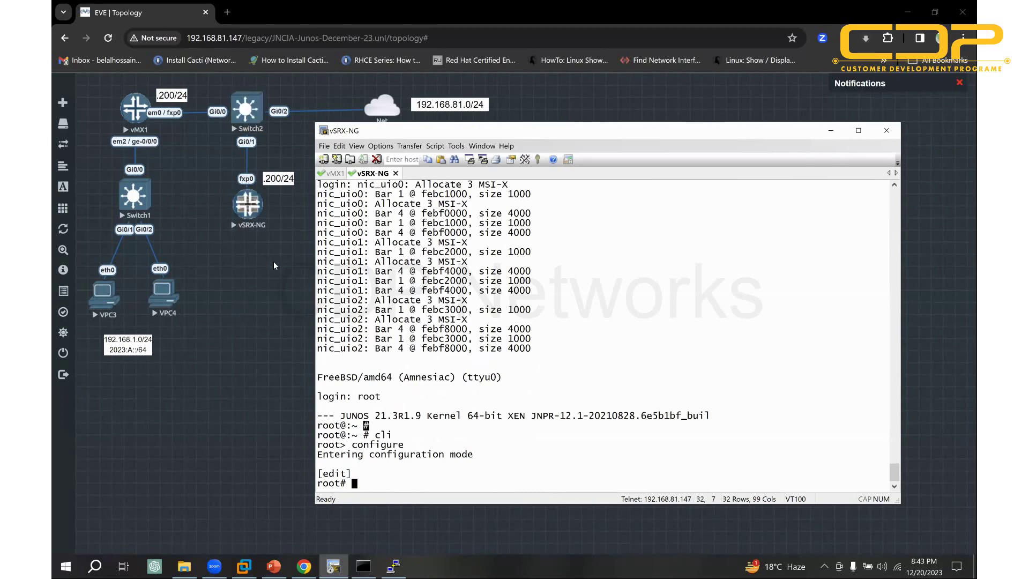
Step: Change the vSRX-NG fxp0 label in EVE-NG from .200/24 to .201/24, then return to the console
{"action": "left_click", "coordinate": [277, 181]}
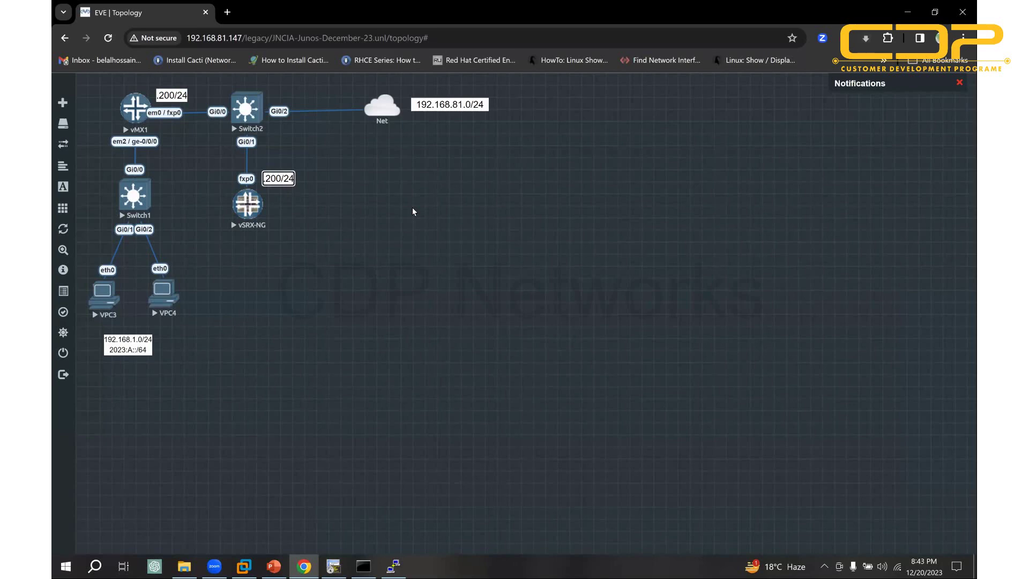
{"action": "key", "text": "BackSpace"}
{"action": "type", "text": "1"}
{"action": "key", "text": "Return"}
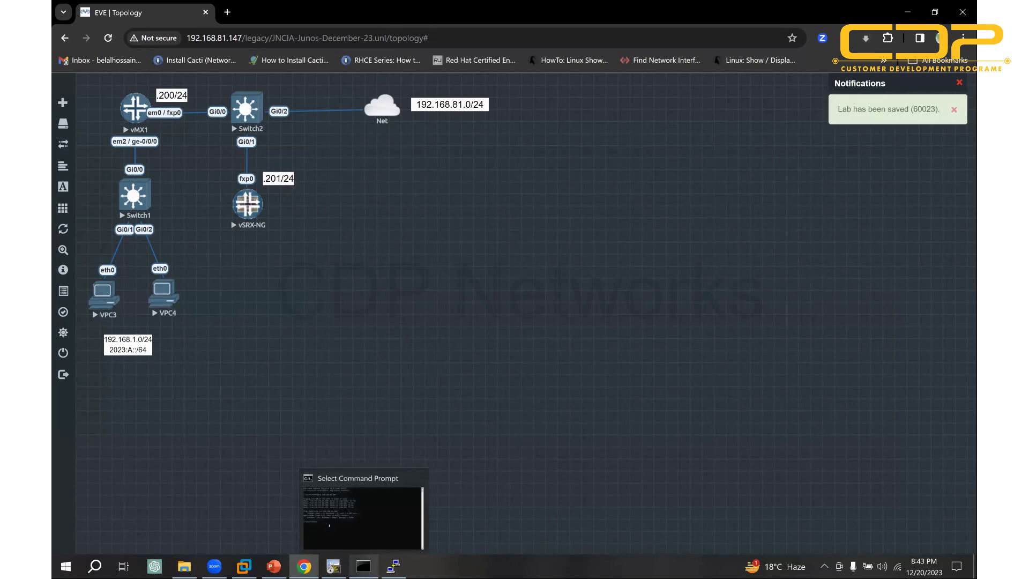
{"action": "mouse_move", "coordinate": [394, 567]}
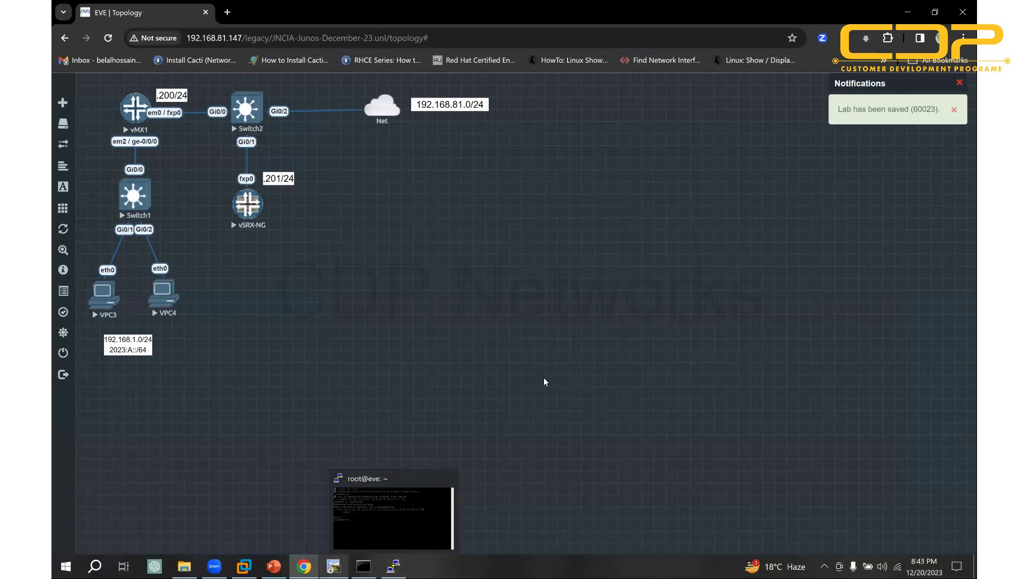
{"action": "key", "text": "alt+Tab"}
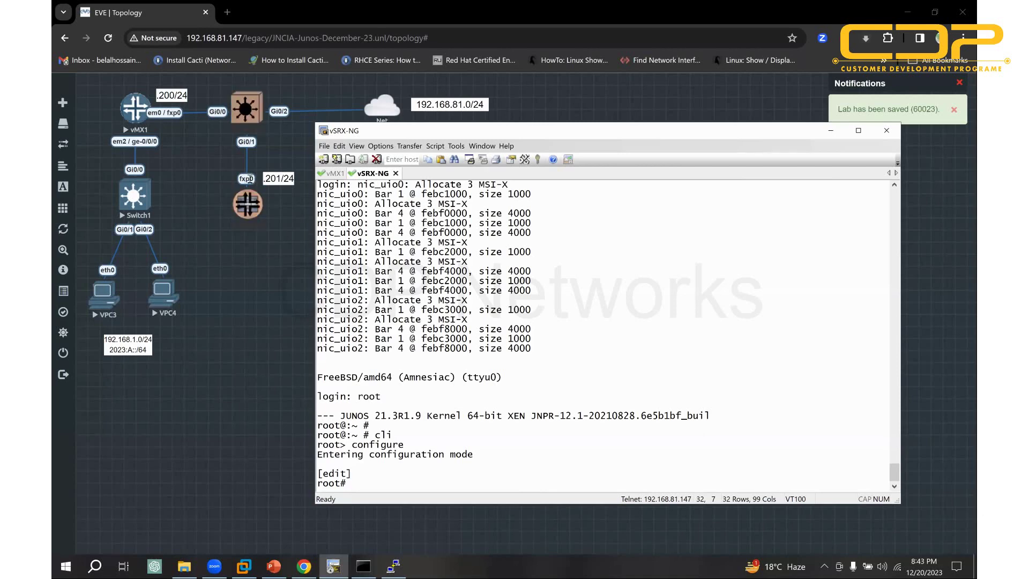
{"action": "type", "text": "r"}
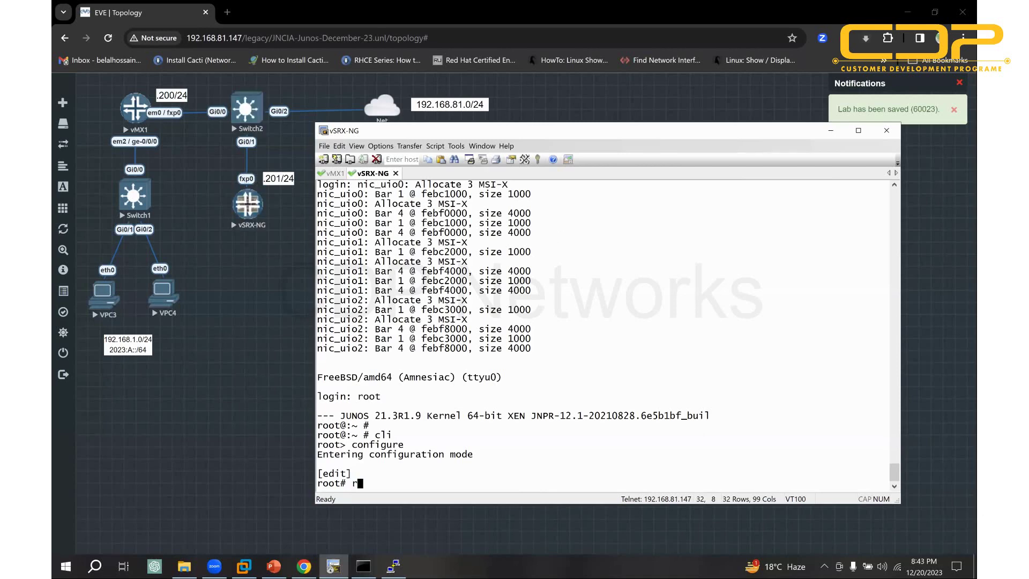
{"action": "type", "text": "un show interfaces terse"}
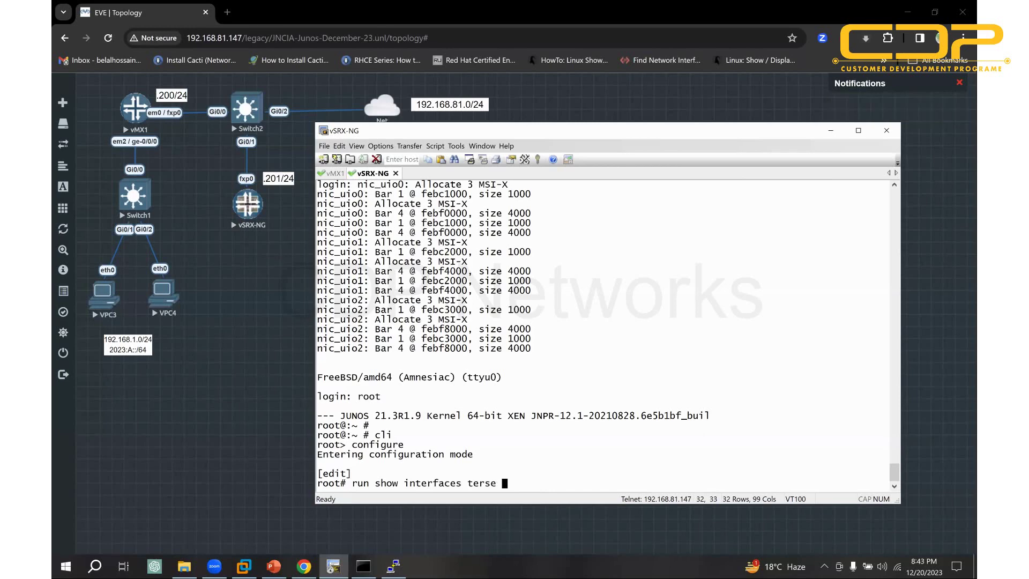
{"action": "key", "text": "Return"}
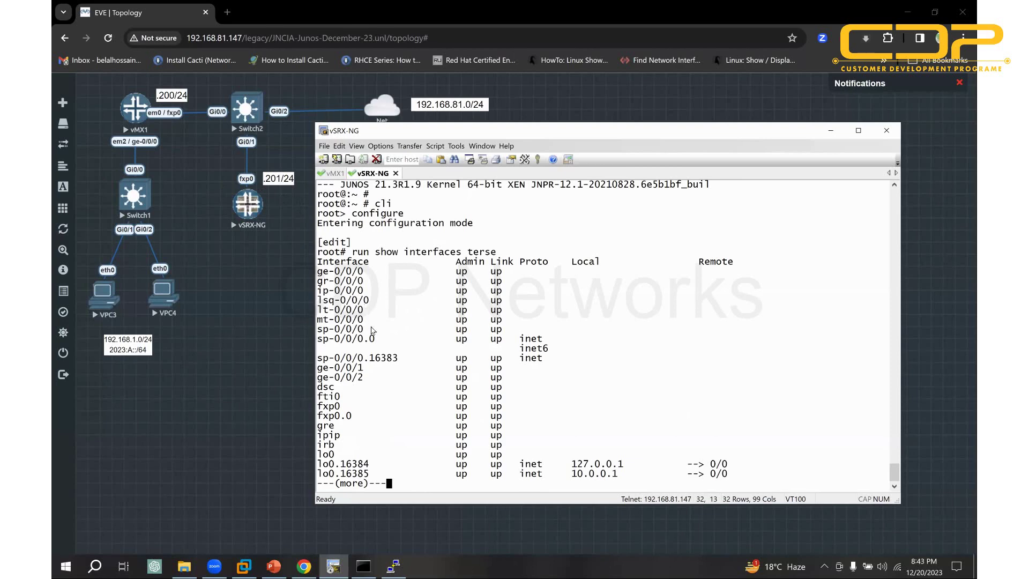
{"action": "key", "text": "space"}
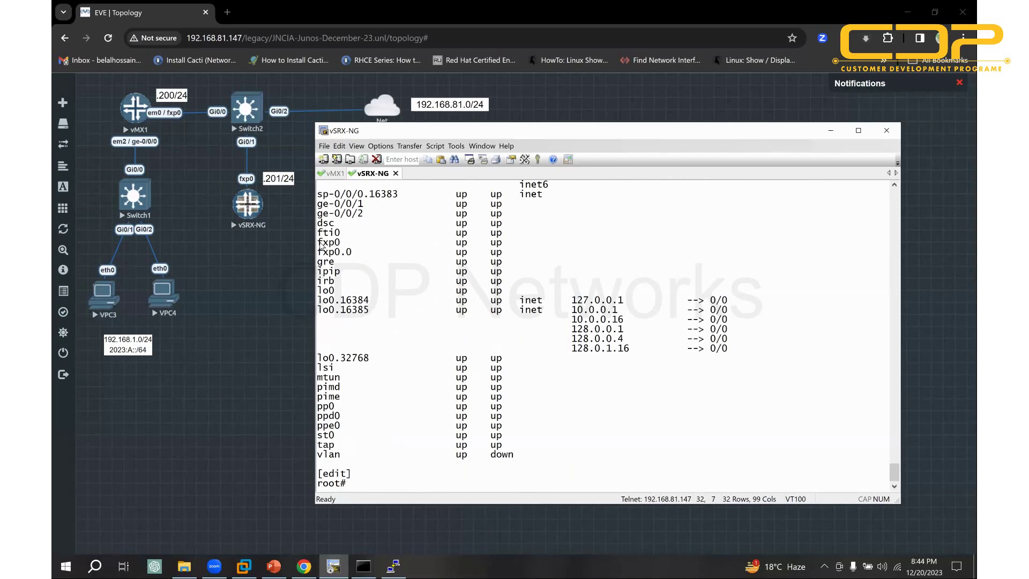
{"action": "left_click_drag", "start_coordinate": [318, 243], "coordinate": [514, 252]}
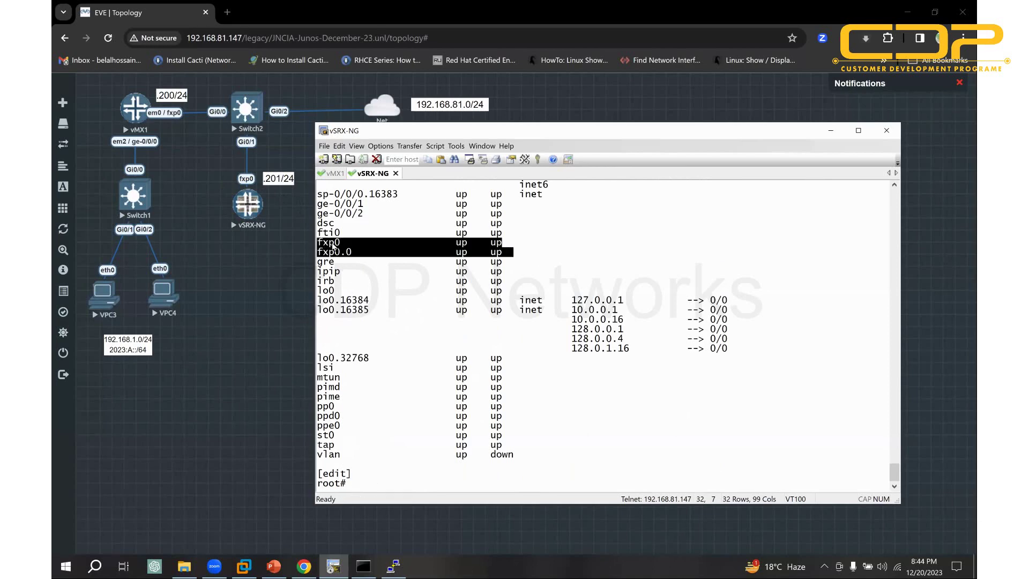
{"action": "scroll", "coordinate": [467, 250], "scroll_direction": "up", "scroll_amount": 4}
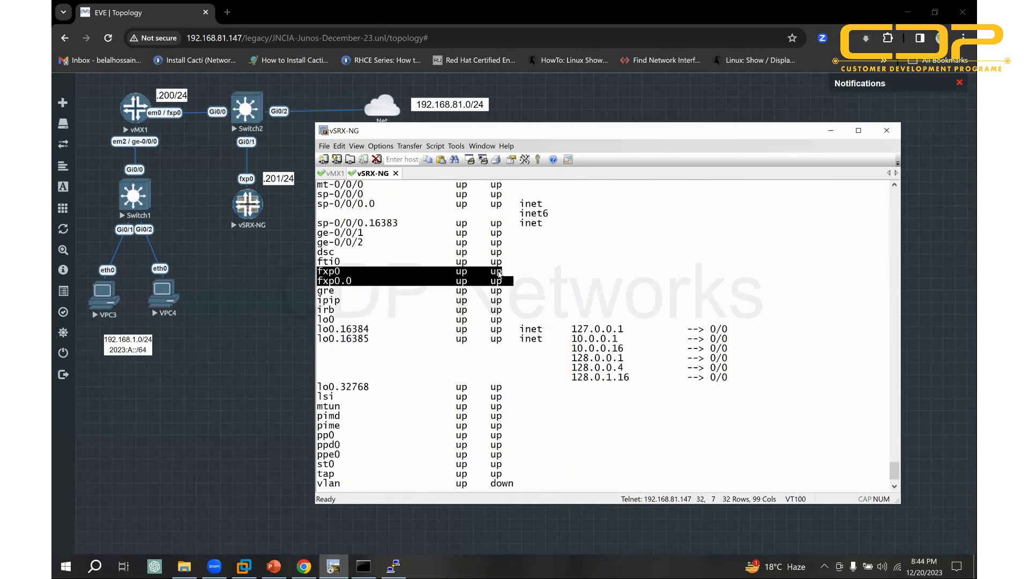
{"action": "left_click_drag", "start_coordinate": [456, 214], "coordinate": [485, 214]}
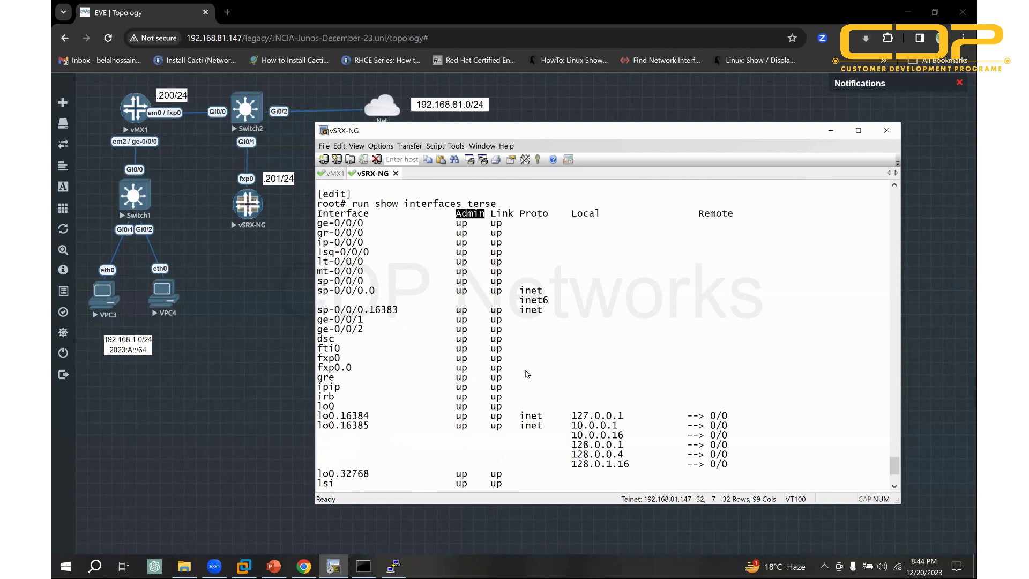
{"action": "scroll", "coordinate": [526, 373], "scroll_direction": "down", "scroll_amount": 4}
Step: Set fxp0 unit 0 family inet address 192.168.81.201/24 and attempt a commit
{"action": "type", "text": "set "}
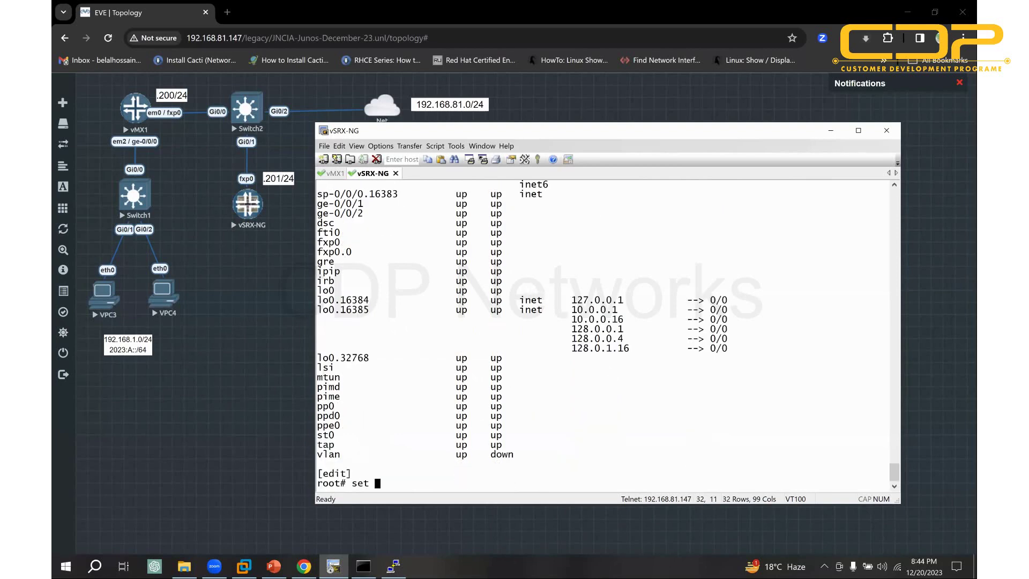
{"action": "type", "text": "interfaces"}
{"action": "double_click", "coordinate": [331, 244]}
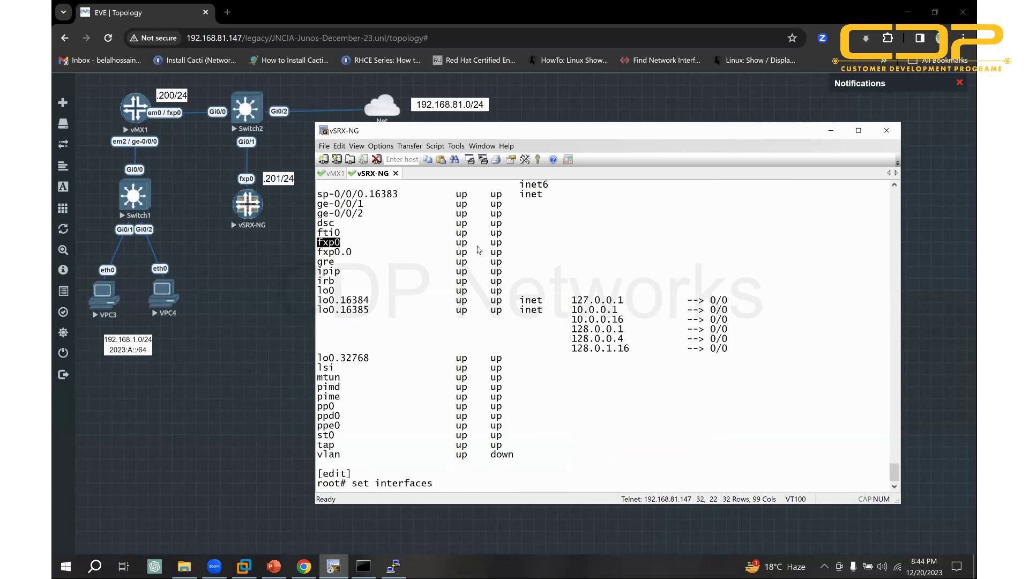
{"action": "right_click", "coordinate": [331, 245]}
{"action": "type", "text": "unit 0 family i"}
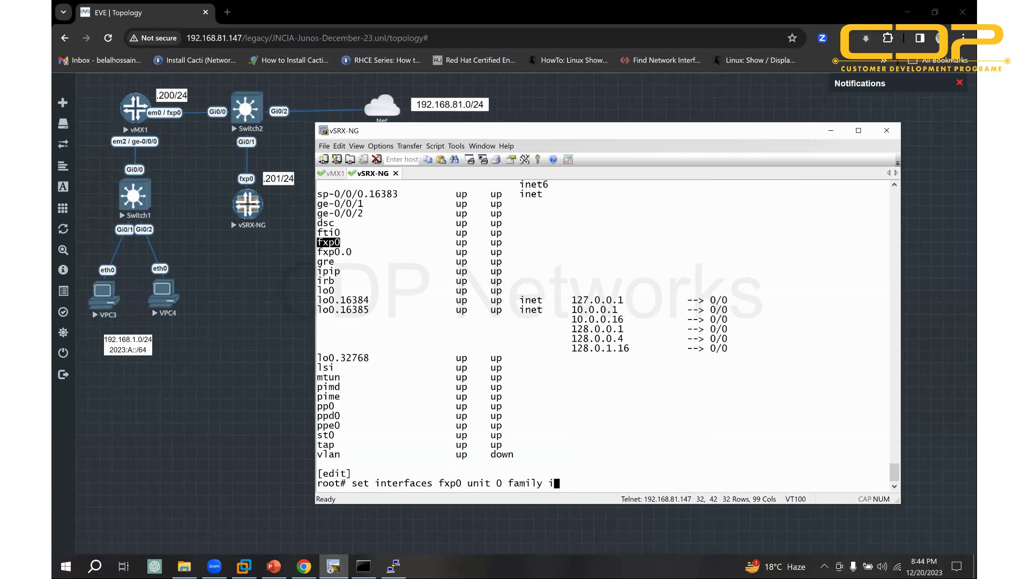
{"action": "type", "text": "net address "}
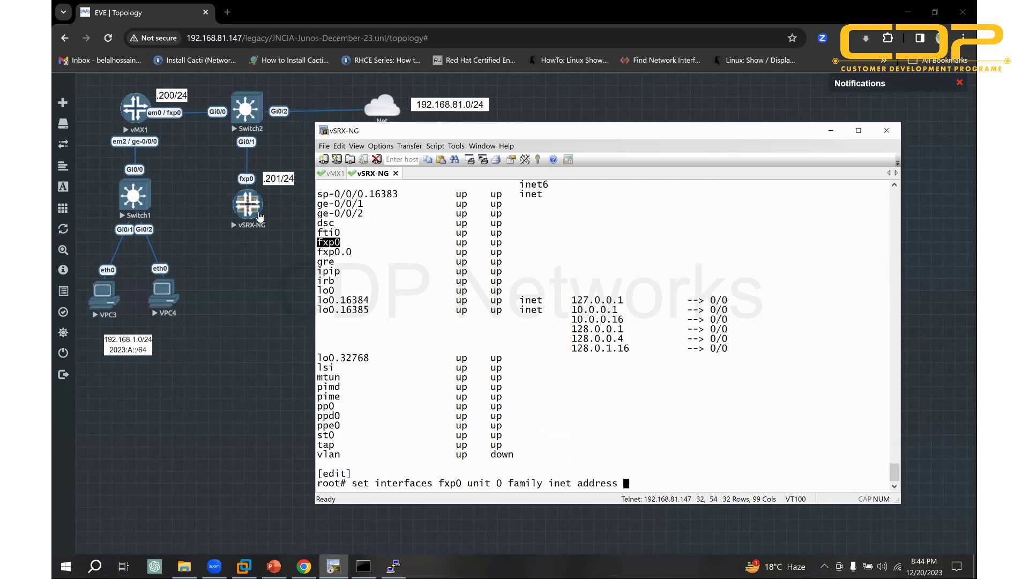
{"action": "type", "text": "192.168.81.201/24"}
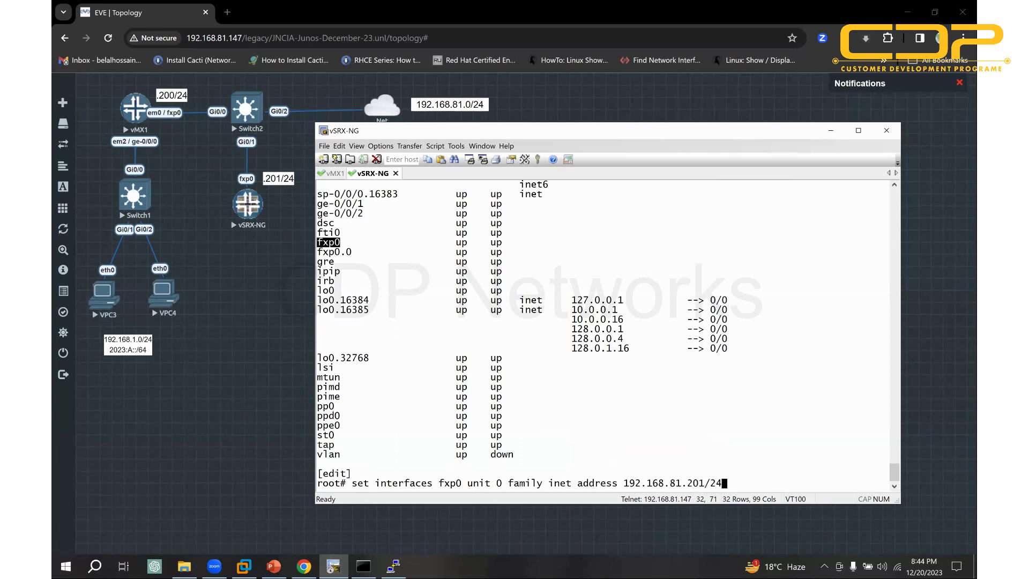
{"action": "key", "text": "Return"}
{"action": "type", "text": "commit"}
{"action": "key", "text": "Return"}
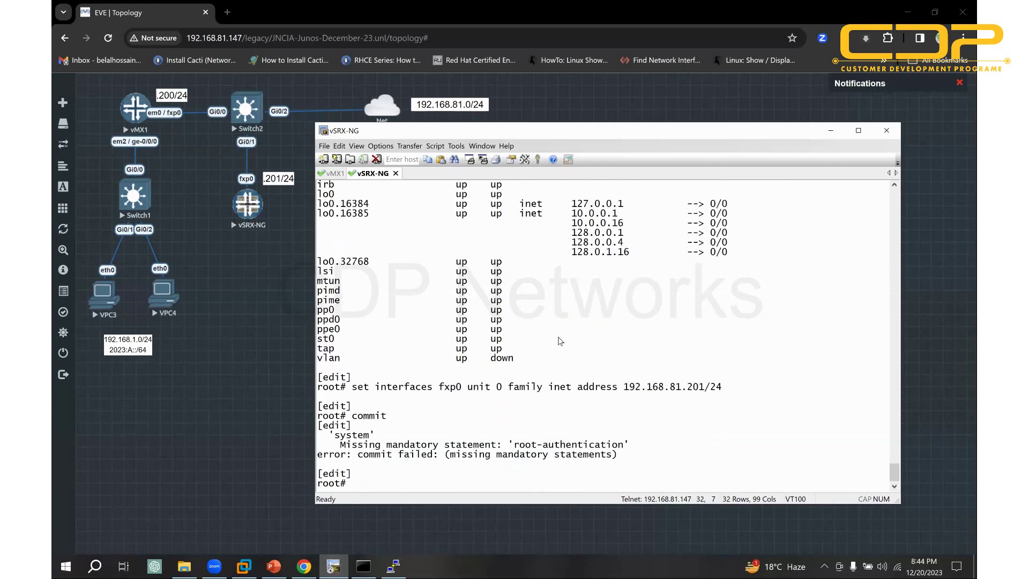
Step: Review the missing root-authentication error and set a root plain-text-password, entered twice
{"action": "left_click_drag", "start_coordinate": [352, 435], "coordinate": [616, 461]}
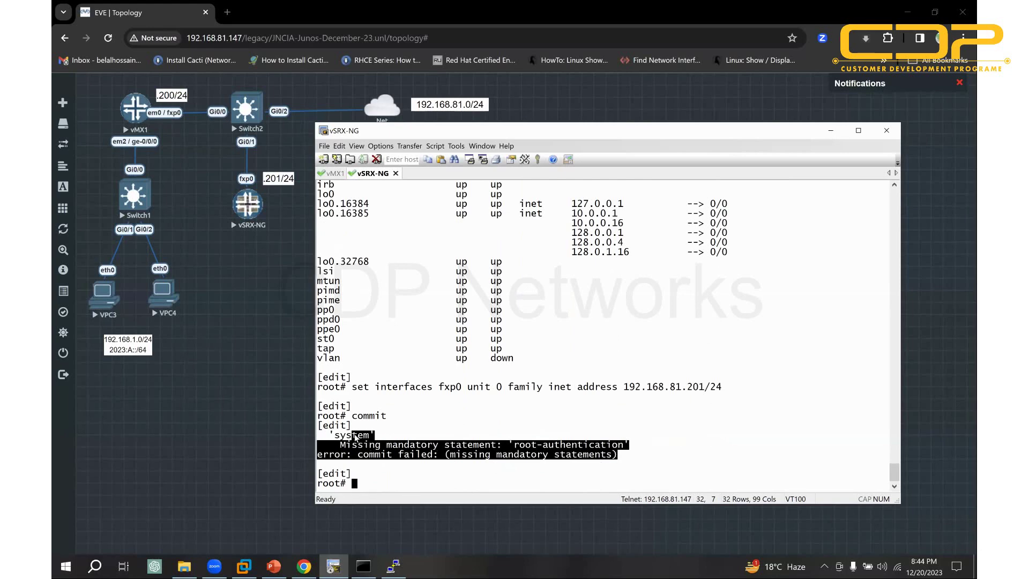
{"action": "left_click_drag", "start_coordinate": [342, 437], "coordinate": [614, 456]}
{"action": "left_click_drag", "start_coordinate": [354, 417], "coordinate": [391, 420]}
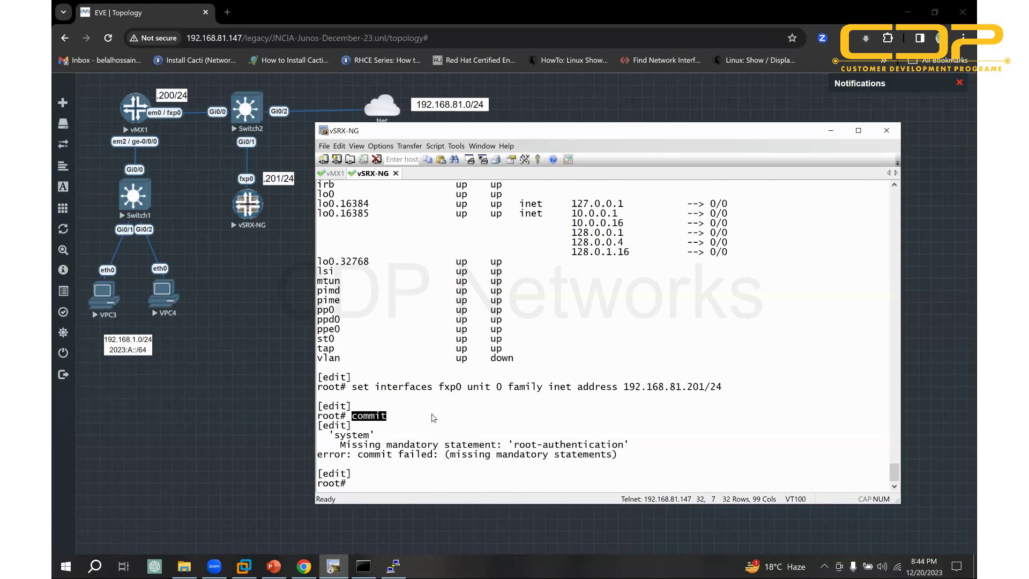
{"action": "type", "text": "set system ro"}
{"action": "key", "text": "Tab"}
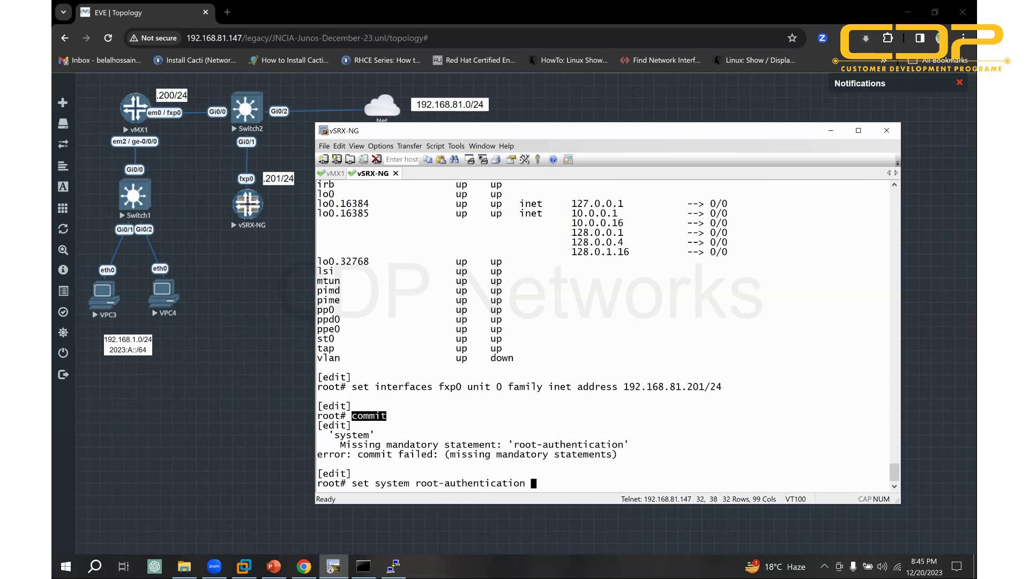
{"action": "type", "text": "p"}
{"action": "key", "text": "Tab"}
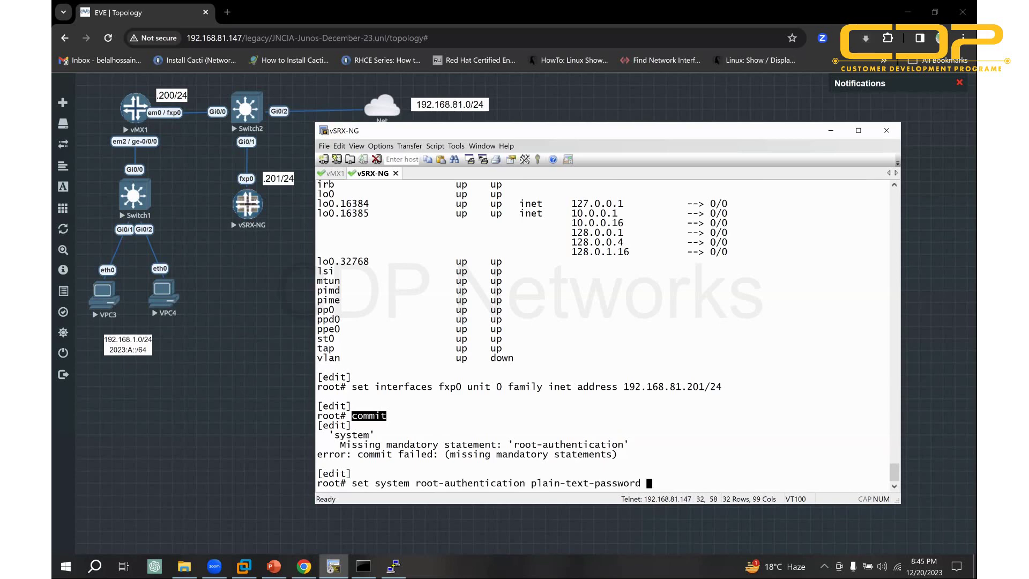
{"action": "key", "text": "Return"}
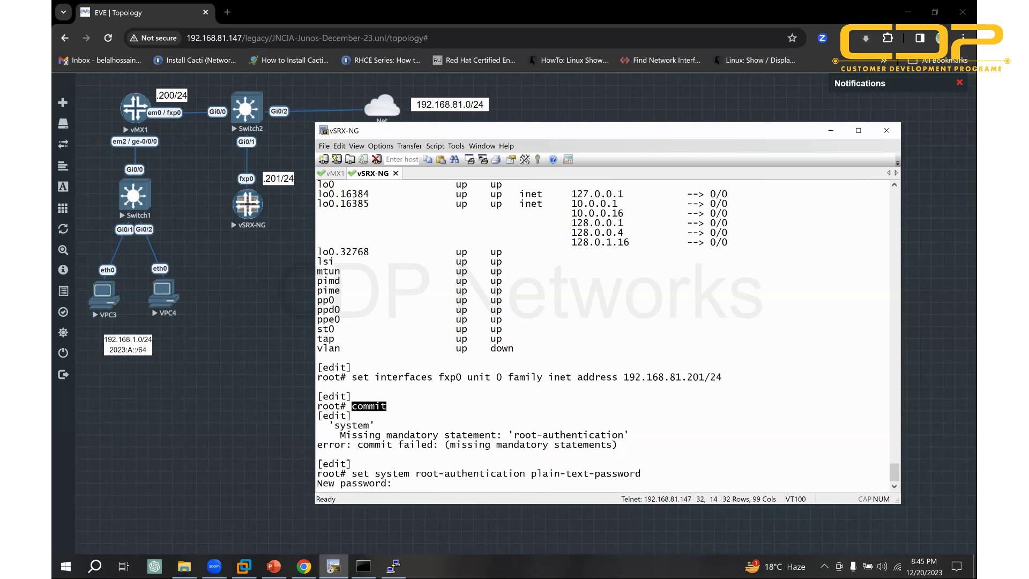
{"action": "key", "text": "Return"}
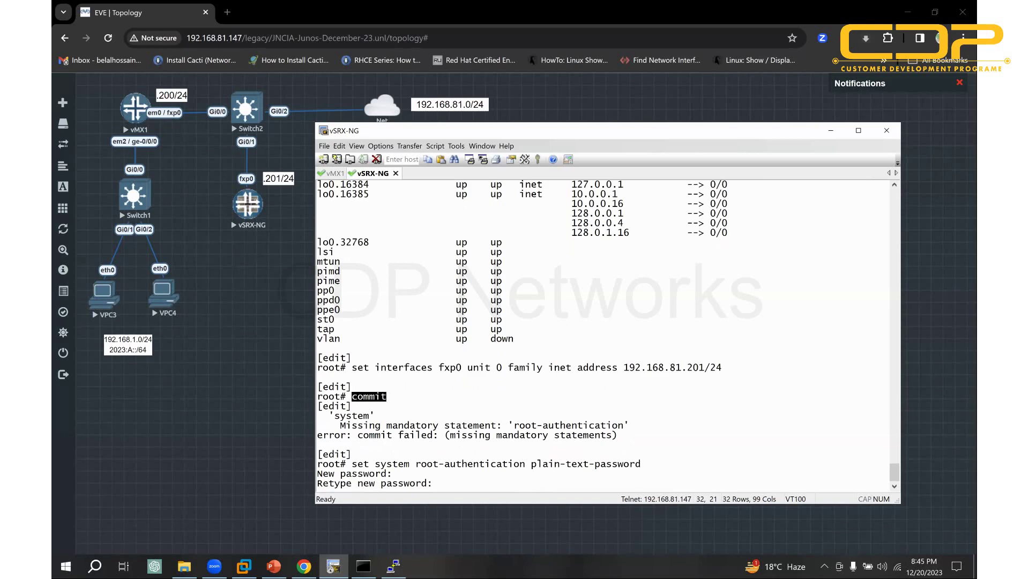
{"action": "key", "text": "Return"}
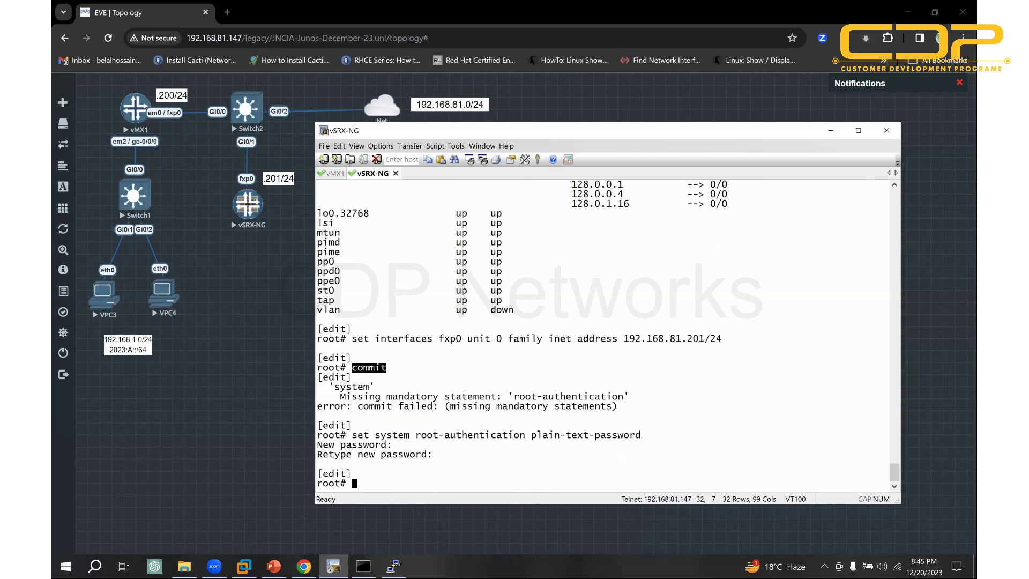
Step: Commit again and confirm commit complete with fxp0 at 192.168.81.201
{"action": "type", "text": "commit"}
{"action": "key", "text": "Return"}
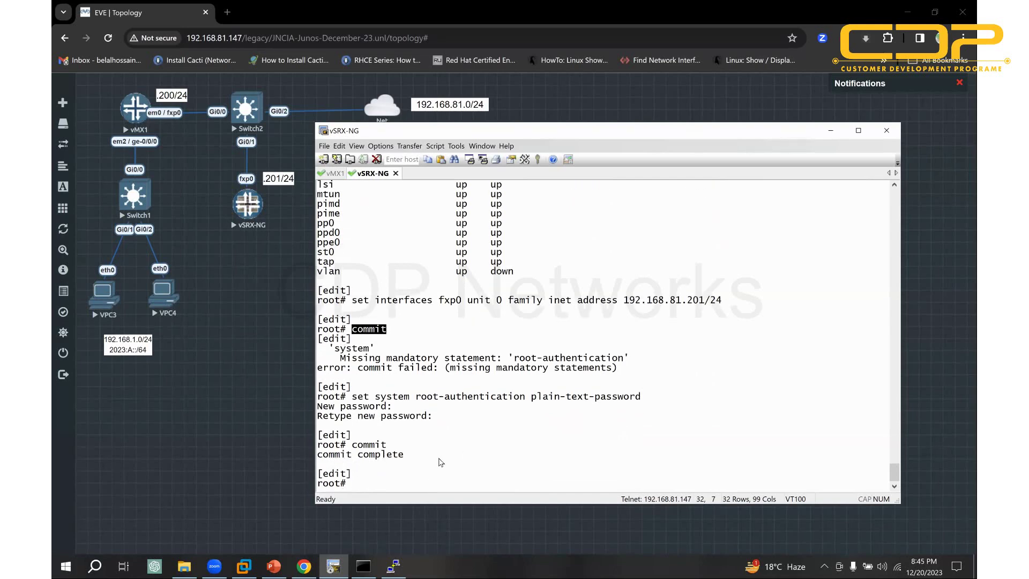
{"action": "left_click_drag", "start_coordinate": [329, 454], "coordinate": [441, 463]}
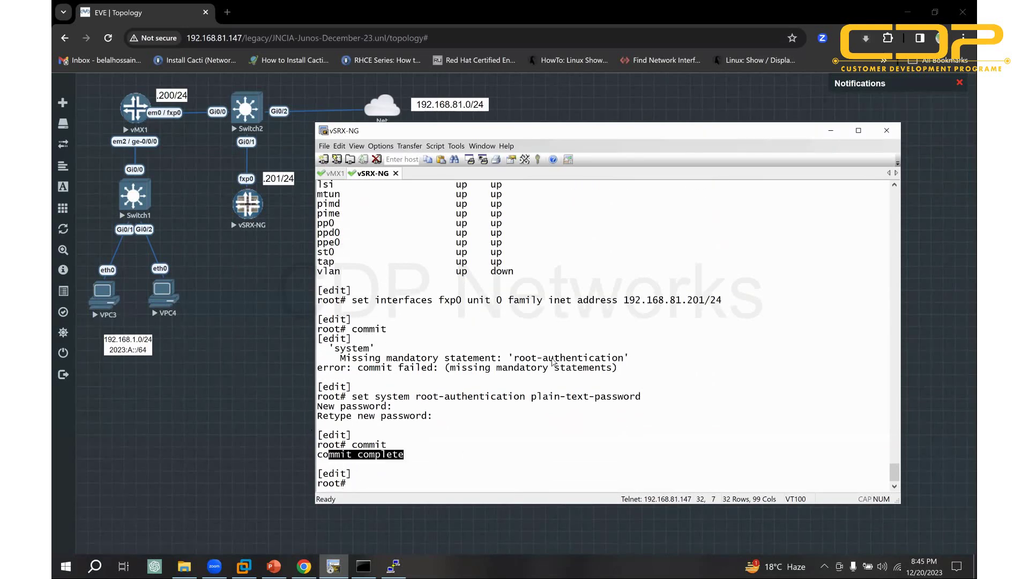
{"action": "double_click", "coordinate": [644, 301]}
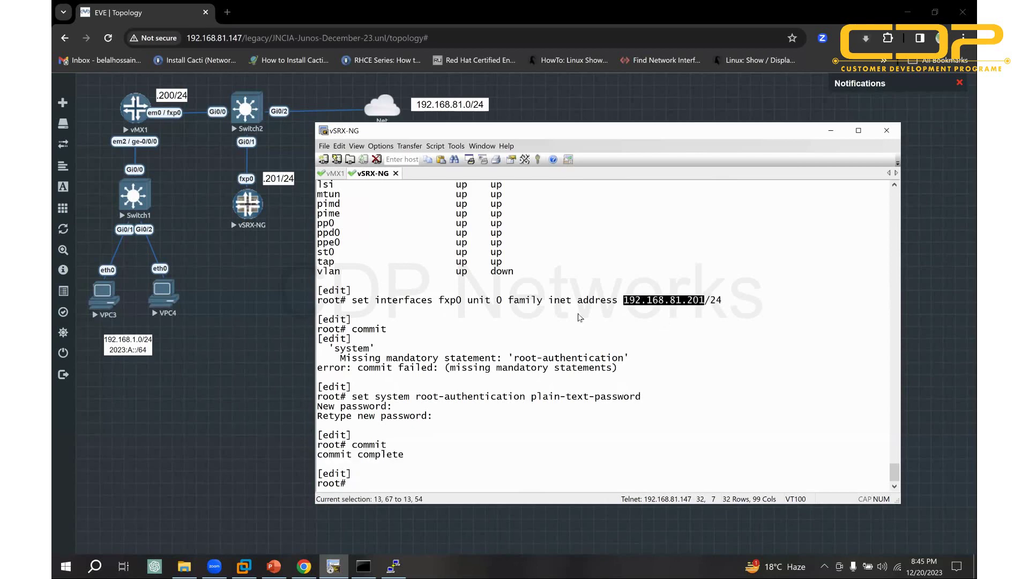
{"action": "left_click", "coordinate": [262, 368]}
{"action": "left_click", "coordinate": [363, 566]}
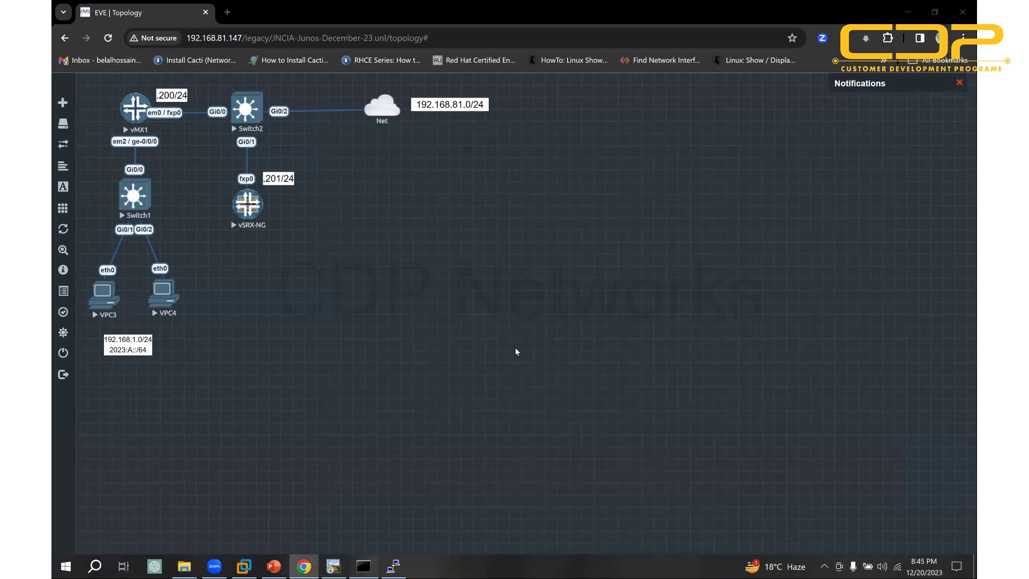
Step: Ping 192.168.81.201 from Command Prompt, getting 4 of 4 replies, then minimize it
{"action": "key", "text": "Up"}
{"action": "key", "text": "BackSpace"}
{"action": "type", "text": "192.168.81.201"}
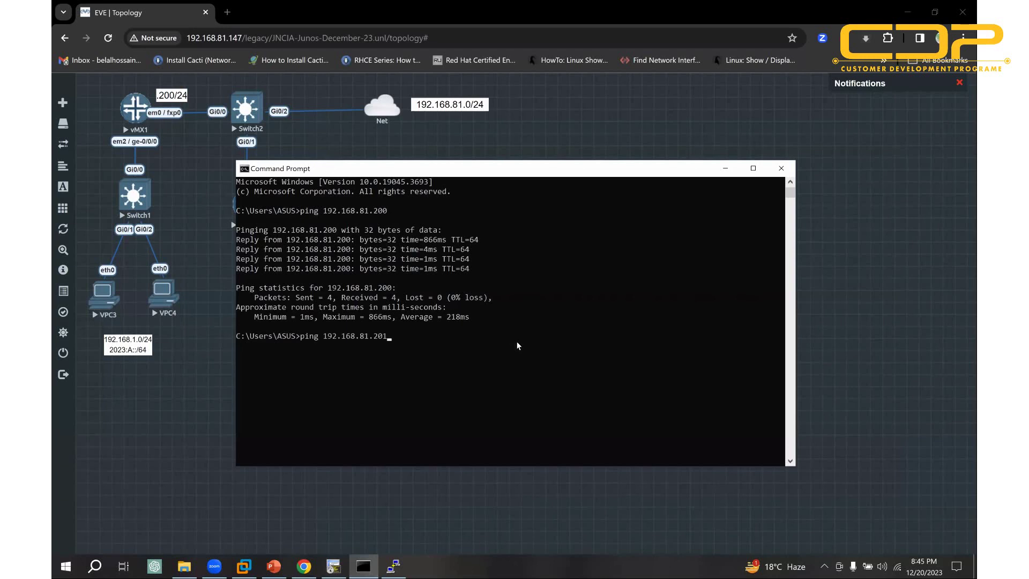
{"action": "key", "text": "Return"}
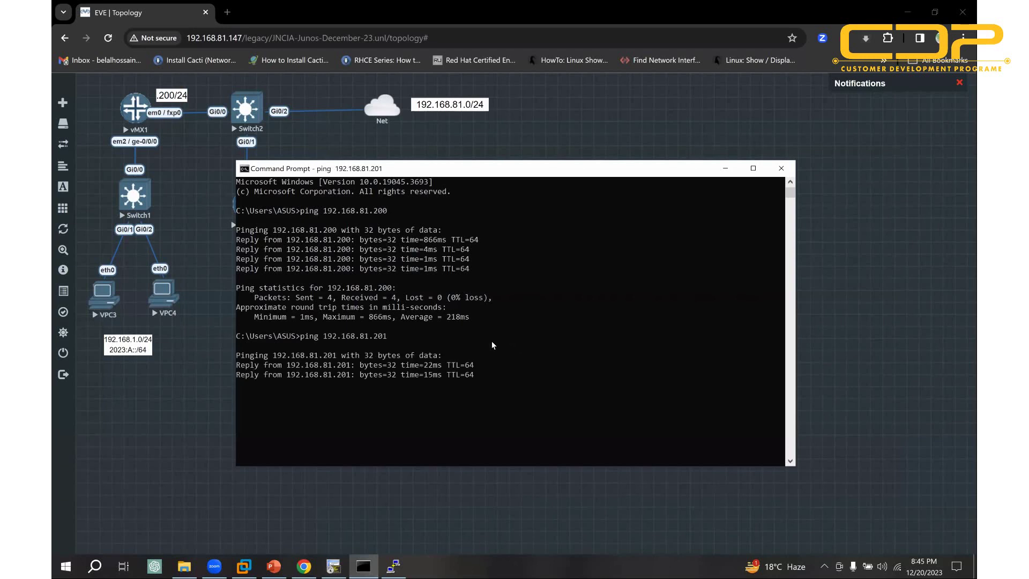
{"action": "left_click", "coordinate": [727, 170]}
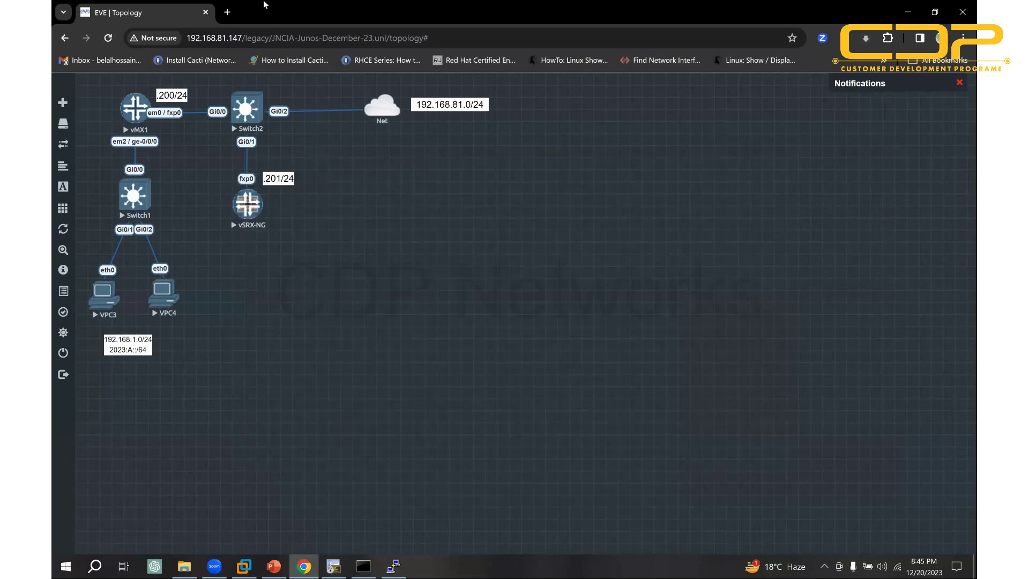
{"action": "left_click", "coordinate": [227, 12]}
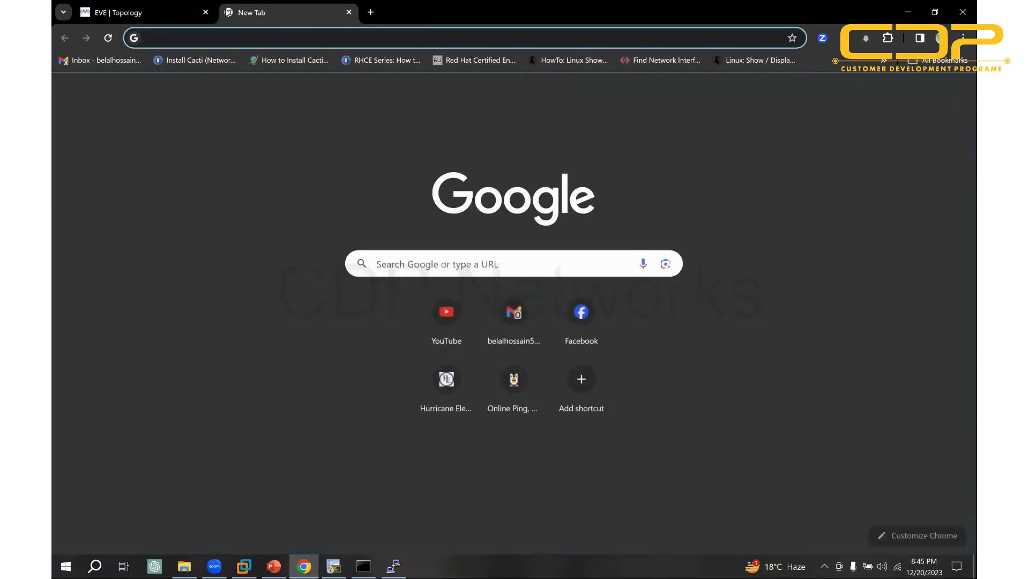
Step: Browse to 192.168.81.201 and log in to J-Web as root with the account password
{"action": "type", "text": "192.168"}
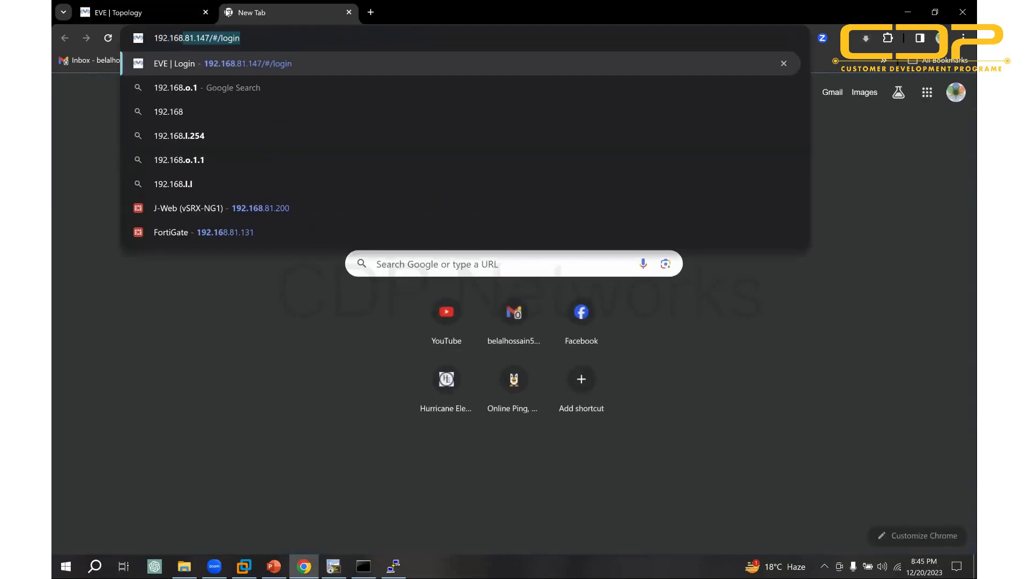
{"action": "type", "text": ".81"}
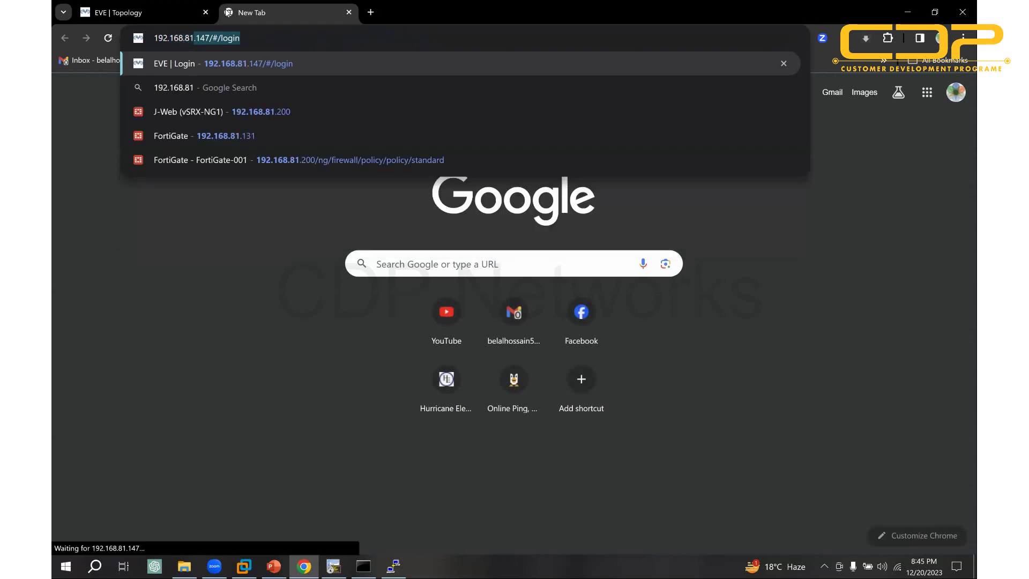
{"action": "type", "text": ".201"}
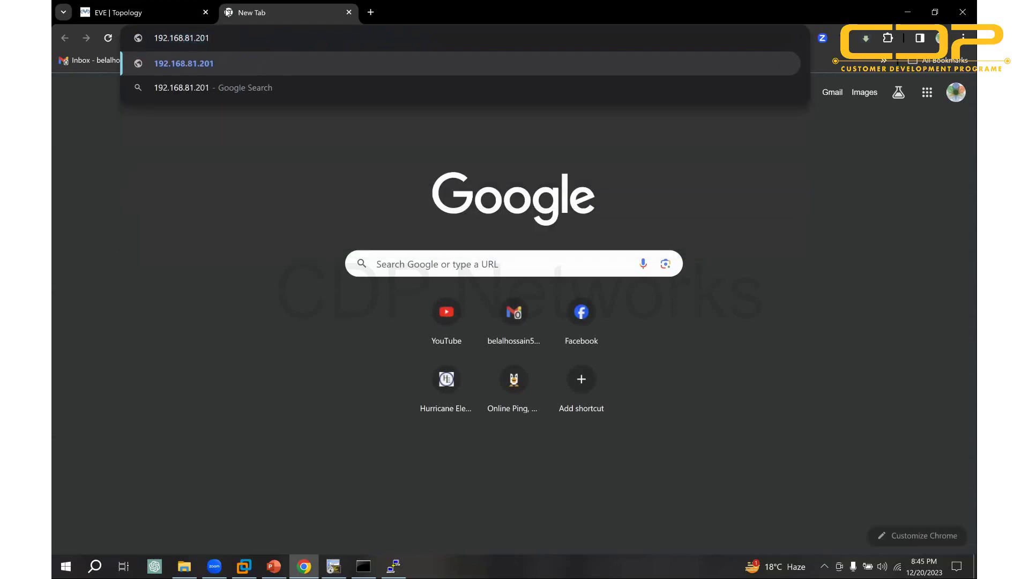
{"action": "key", "text": "Return"}
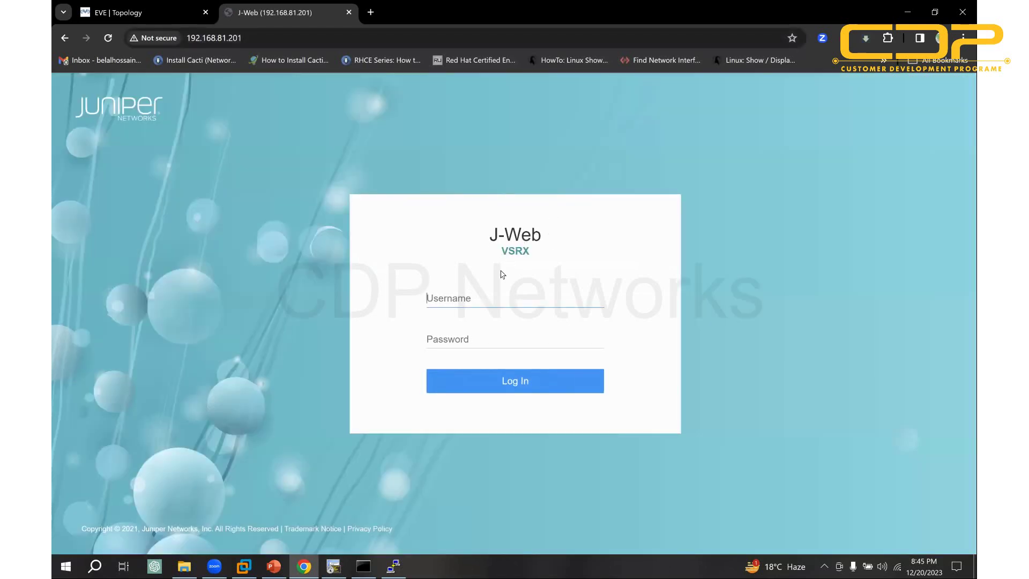
{"action": "left_click", "coordinate": [447, 298]}
{"action": "type", "text": "ro"}
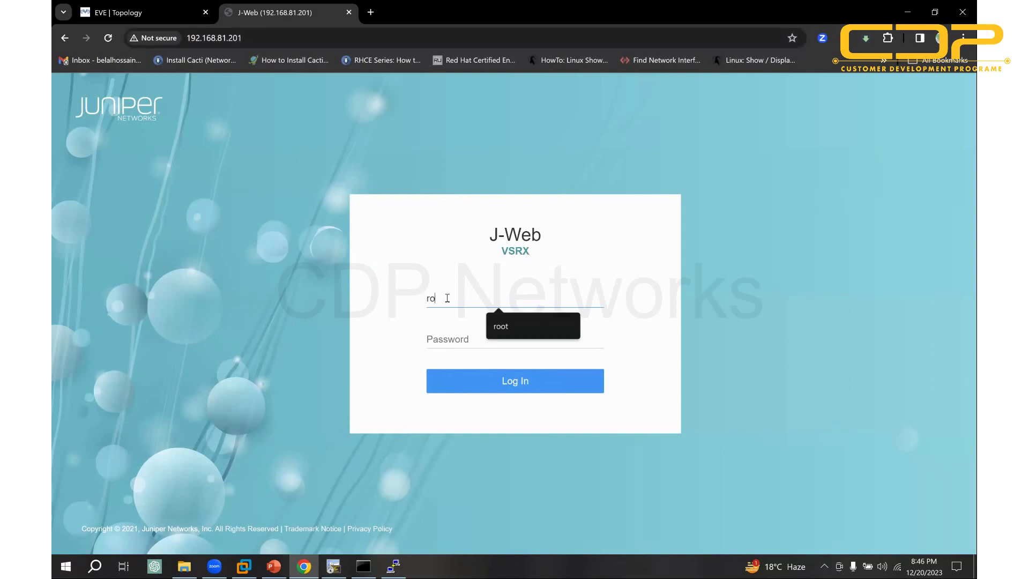
{"action": "type", "text": "ot"}
{"action": "key", "text": "Tab"}
{"action": "type", "text": "•"}
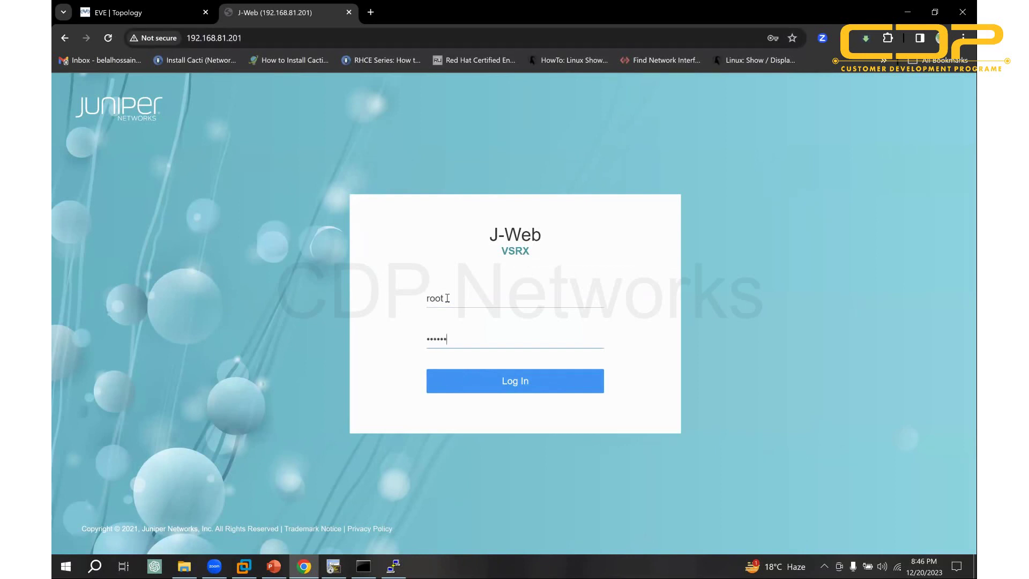
{"action": "type", "text": "•••••"}
{"action": "left_click", "coordinate": [543, 383]}
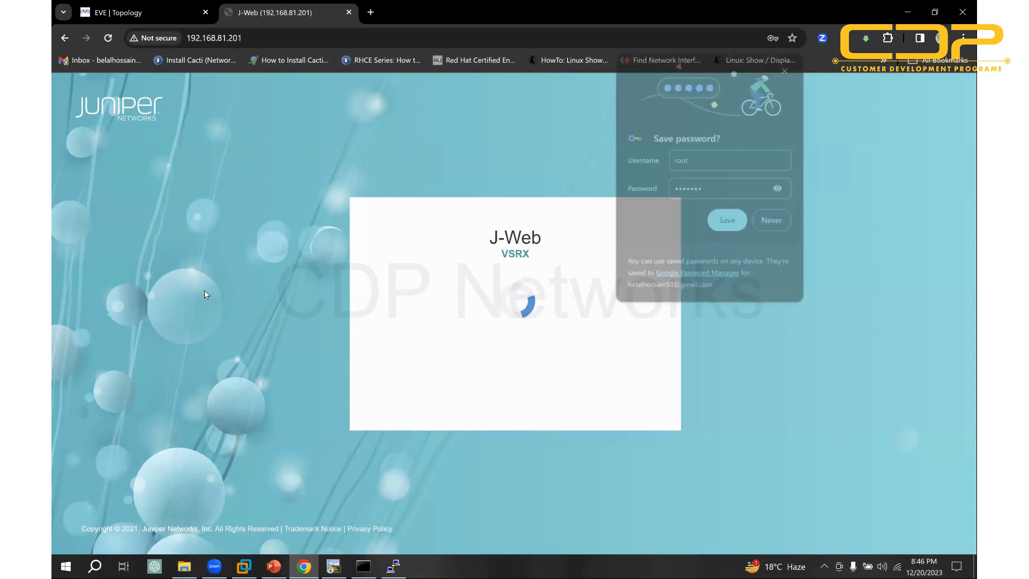
Step: Acknowledge the password breach warning and decline saving the password in the browser
{"action": "left_click", "coordinate": [727, 219]}
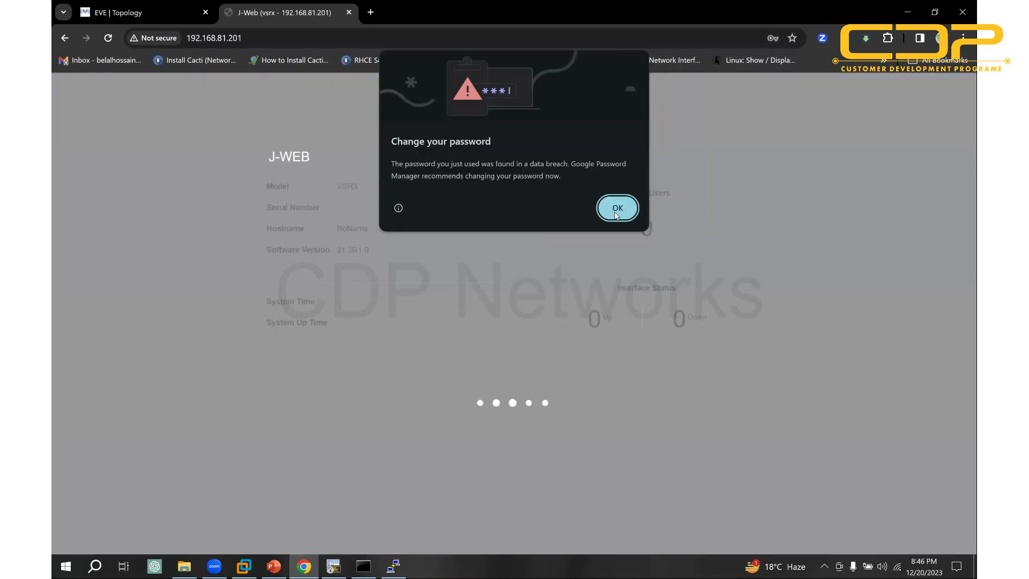
{"action": "left_click", "coordinate": [617, 213]}
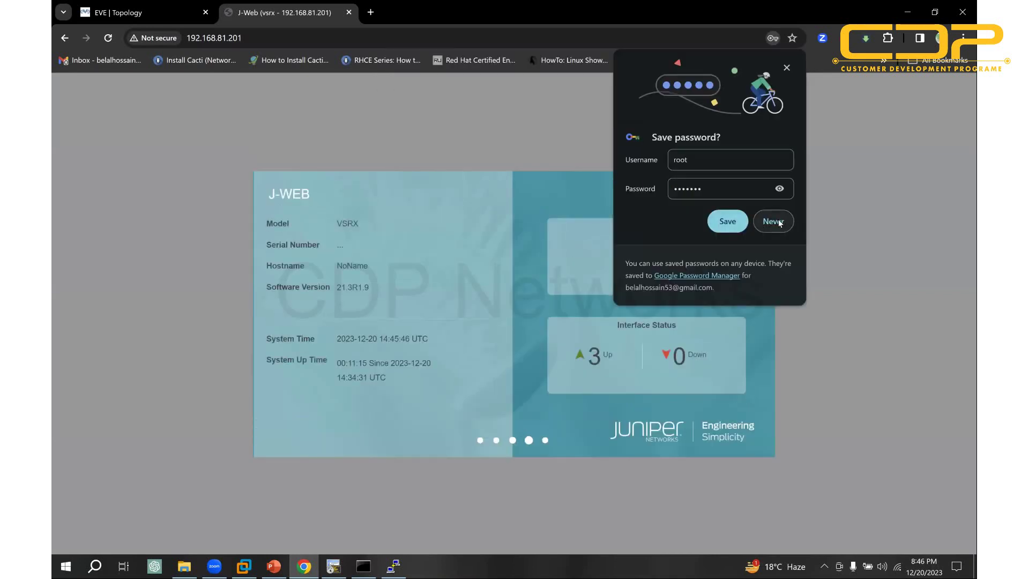
{"action": "left_click", "coordinate": [777, 222]}
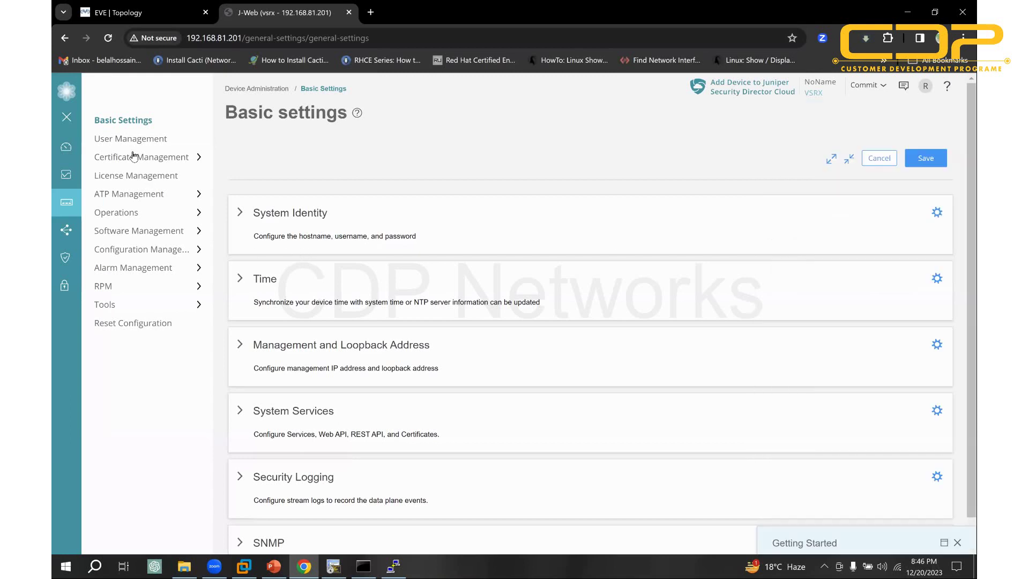
Step: Go to the Network Connectivity Interfaces page from the left rail
{"action": "left_click", "coordinate": [68, 232]}
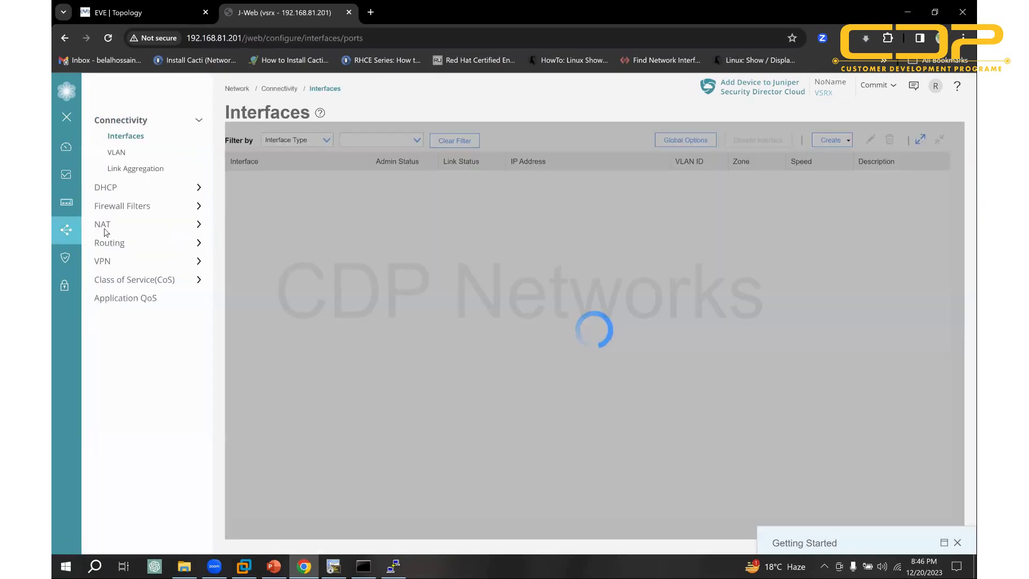
Step: Reload the interface list, inspect lo0's units, then filter to ge and select ge-0/0/0
{"action": "mouse_move", "coordinate": [119, 233]}
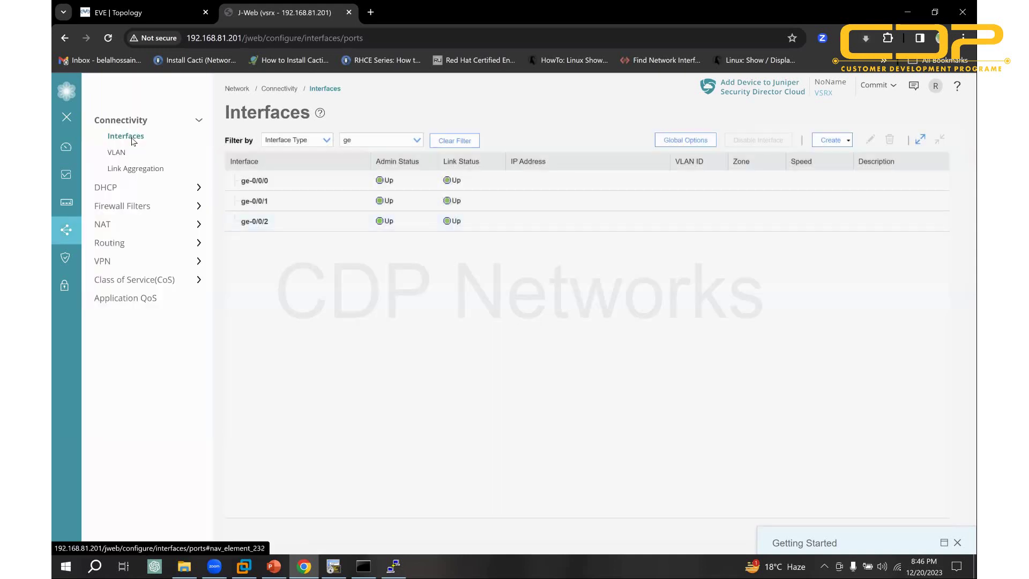
{"action": "left_click", "coordinate": [130, 139]}
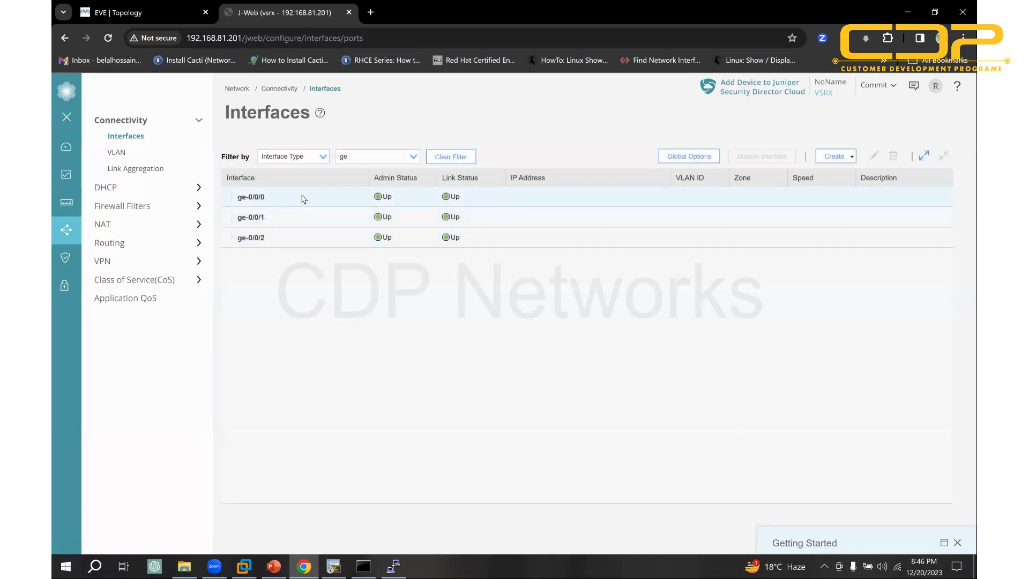
{"action": "left_click", "coordinate": [412, 157]}
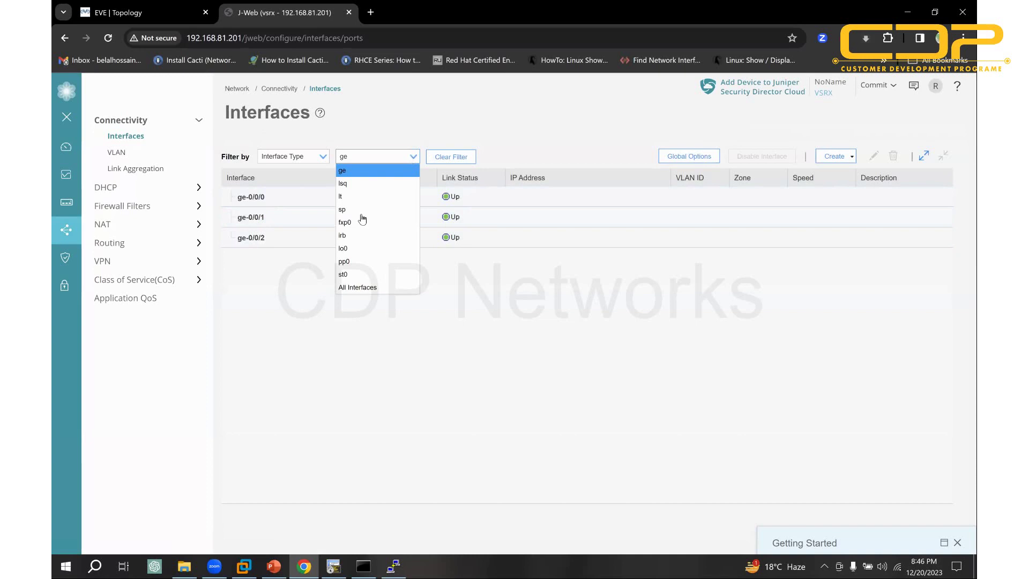
{"action": "left_click", "coordinate": [356, 250]}
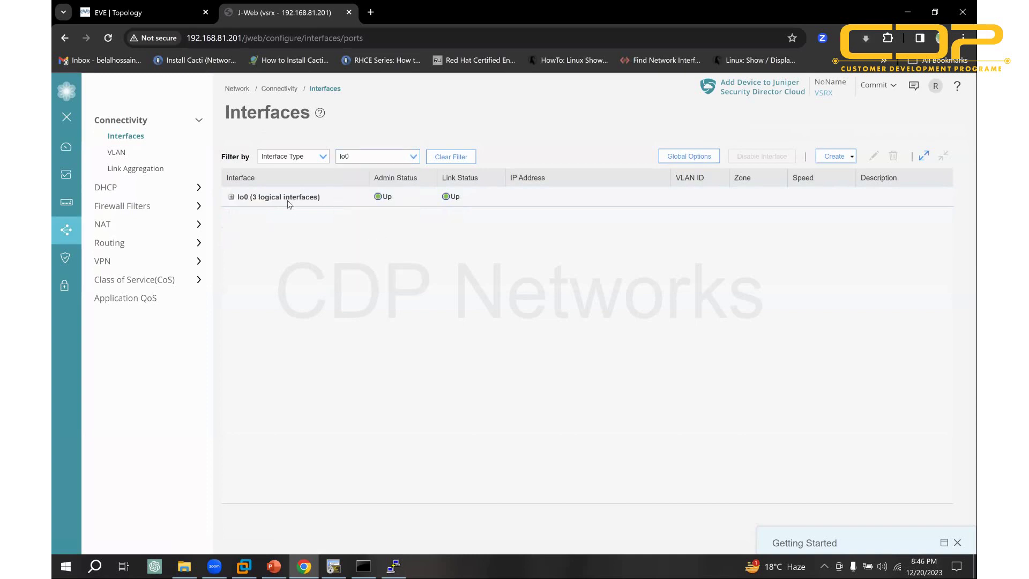
{"action": "left_click", "coordinate": [232, 199]}
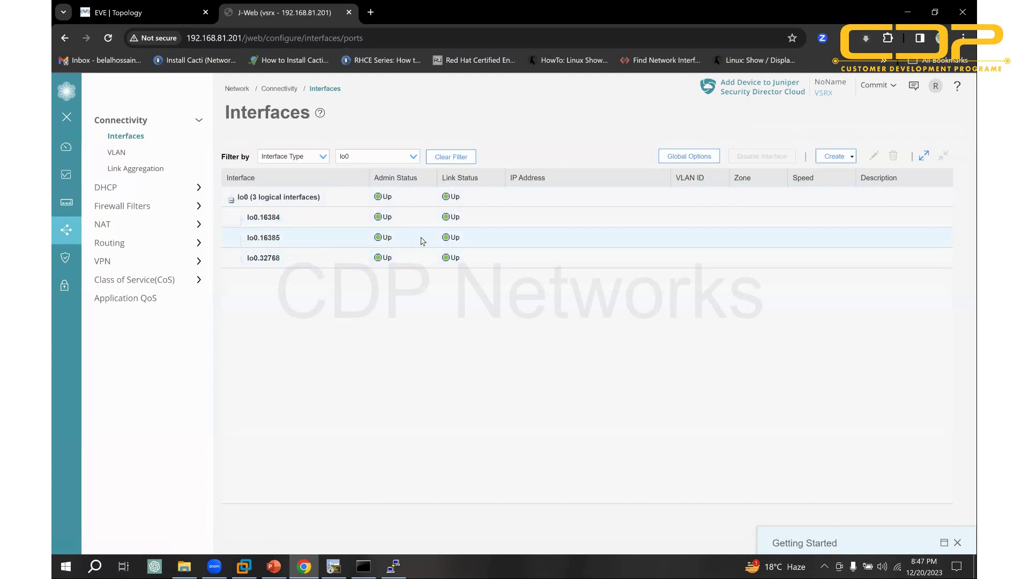
{"action": "left_click", "coordinate": [413, 157]}
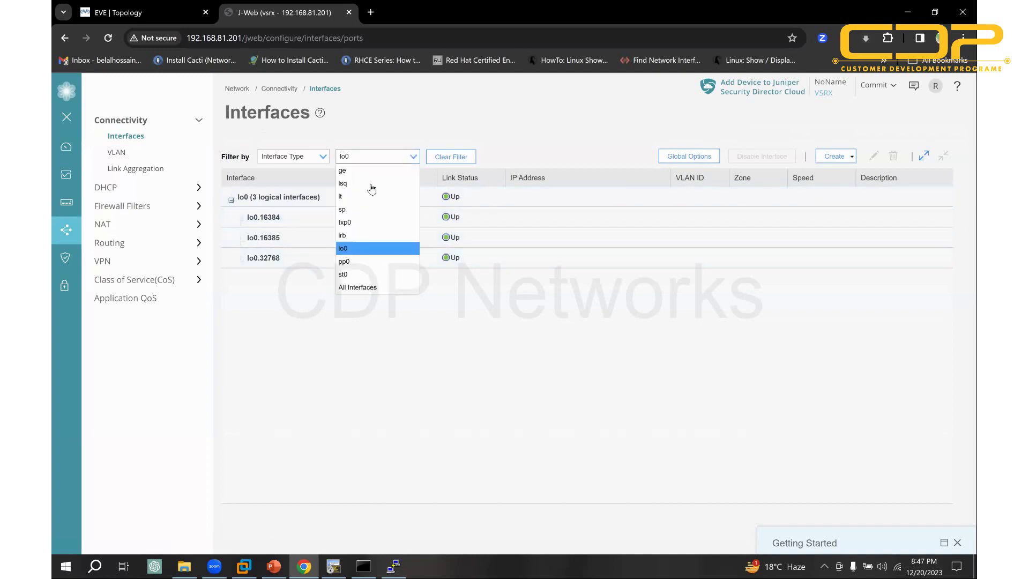
{"action": "left_click", "coordinate": [343, 171]}
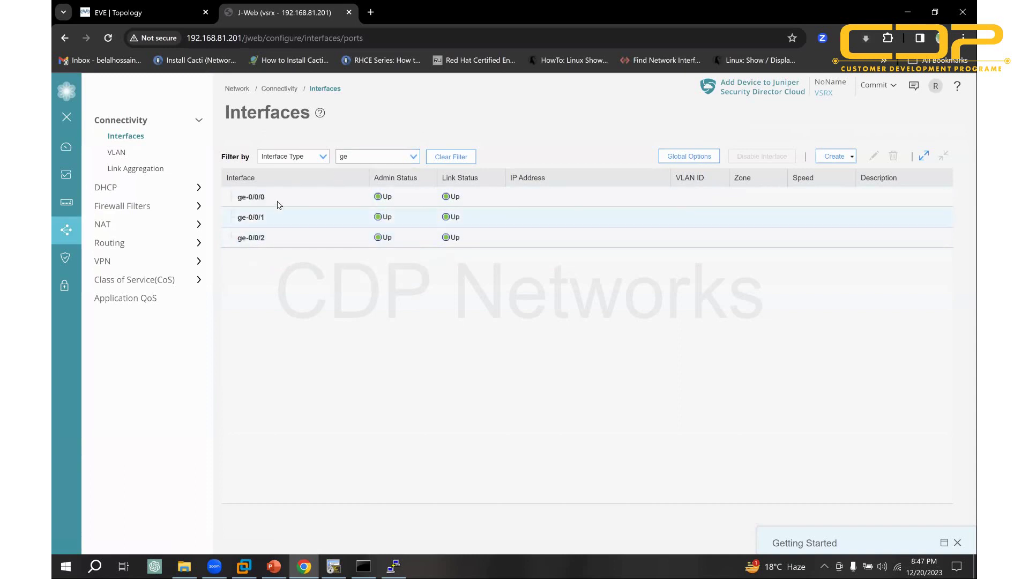
{"action": "left_click", "coordinate": [277, 202]}
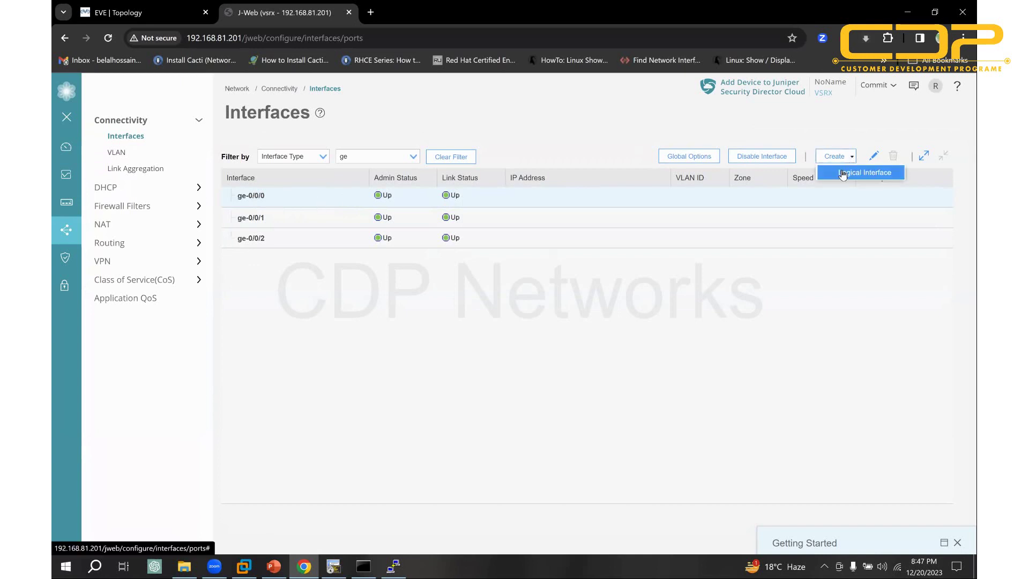
Step: Start a new logical interface on ge-0/0/0 with unit number 0
{"action": "left_click", "coordinate": [843, 174]}
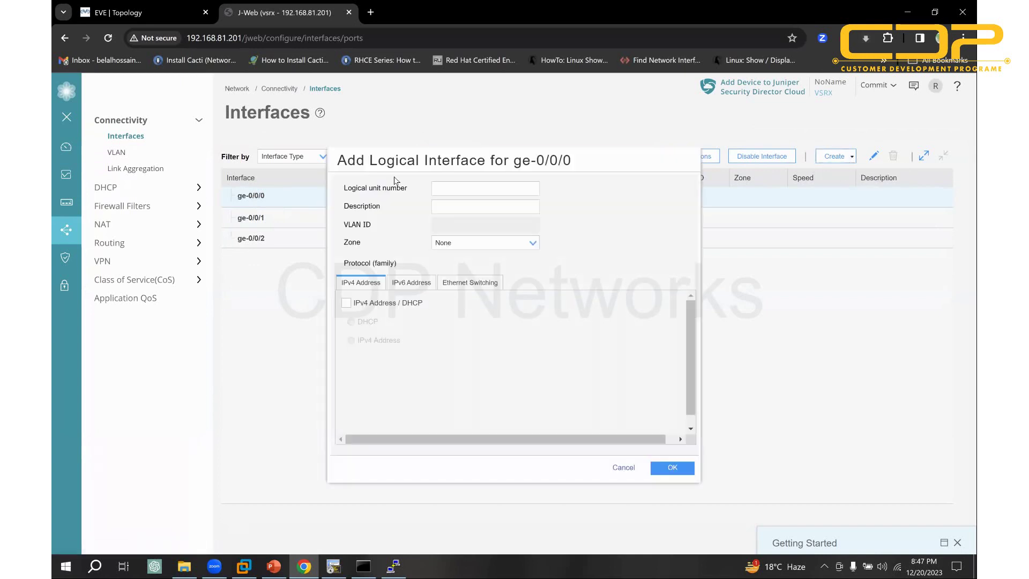
{"action": "left_click", "coordinate": [435, 188]}
{"action": "type", "text": "0"}
{"action": "left_click_drag", "start_coordinate": [453, 190], "coordinate": [374, 195]}
{"action": "key", "text": "Tab"}
Step: Give the unit a static IPv4 address 192.168.2.1 with subnet 24 and save it
{"action": "left_click", "coordinate": [346, 303]}
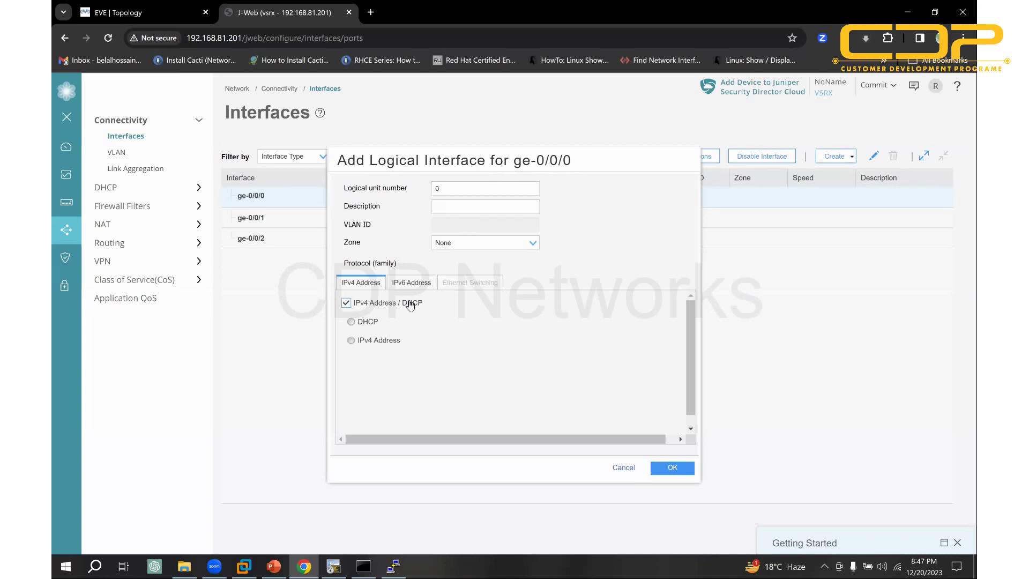
{"action": "left_click", "coordinate": [351, 340]}
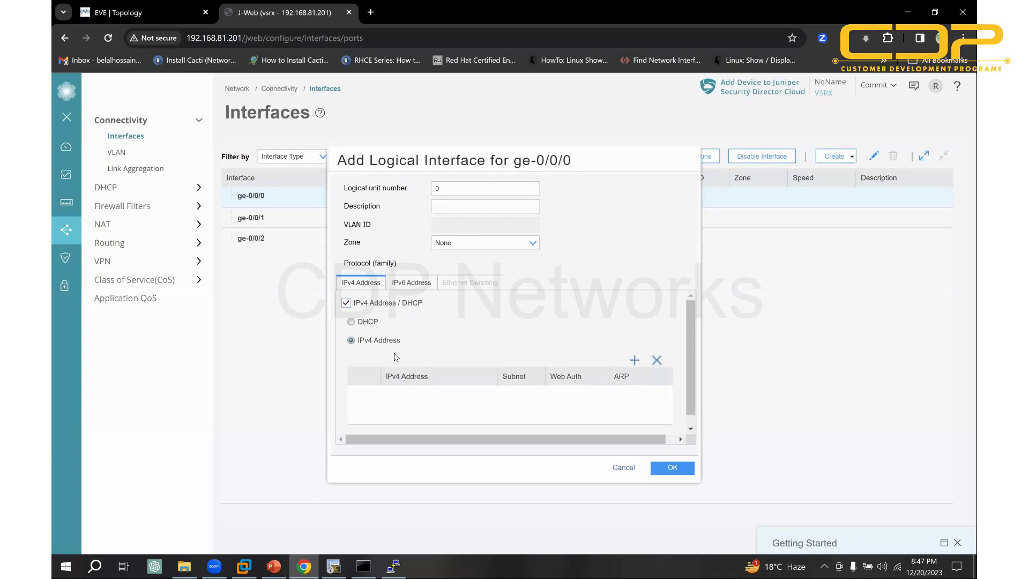
{"action": "left_click", "coordinate": [638, 363]}
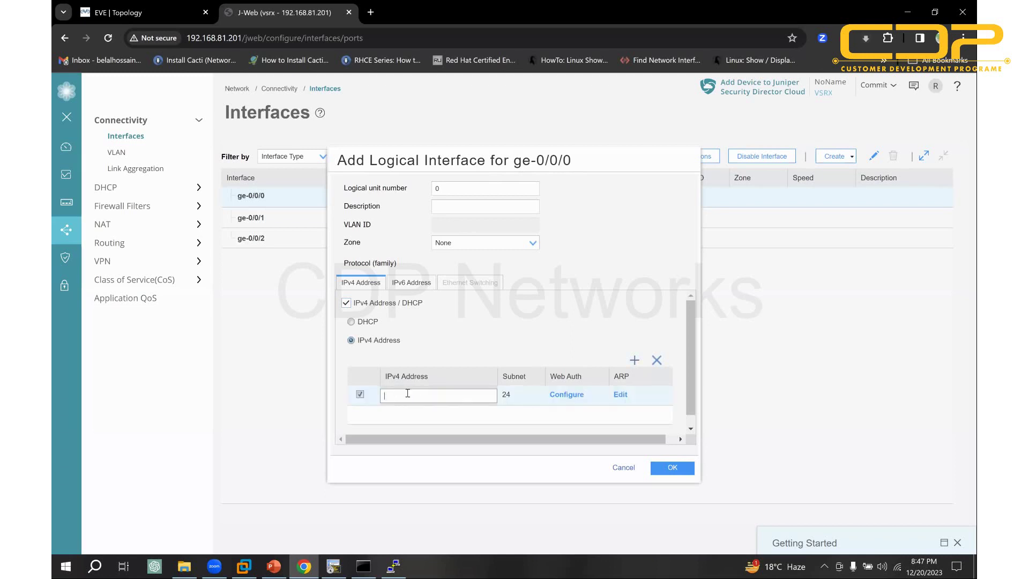
{"action": "type", "text": "192.168.2.1"}
{"action": "key", "text": "Tab"}
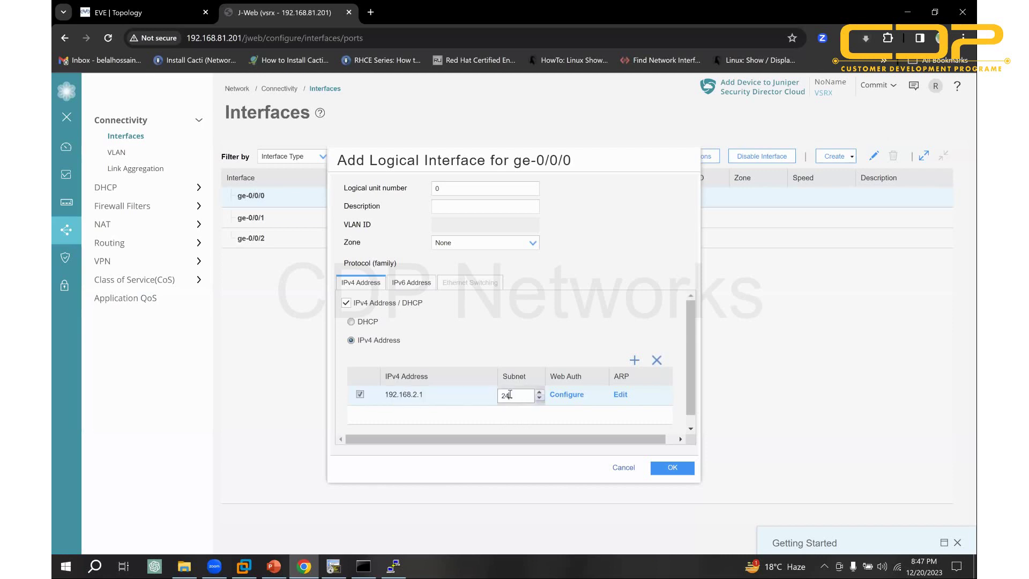
{"action": "left_click", "coordinate": [676, 469]}
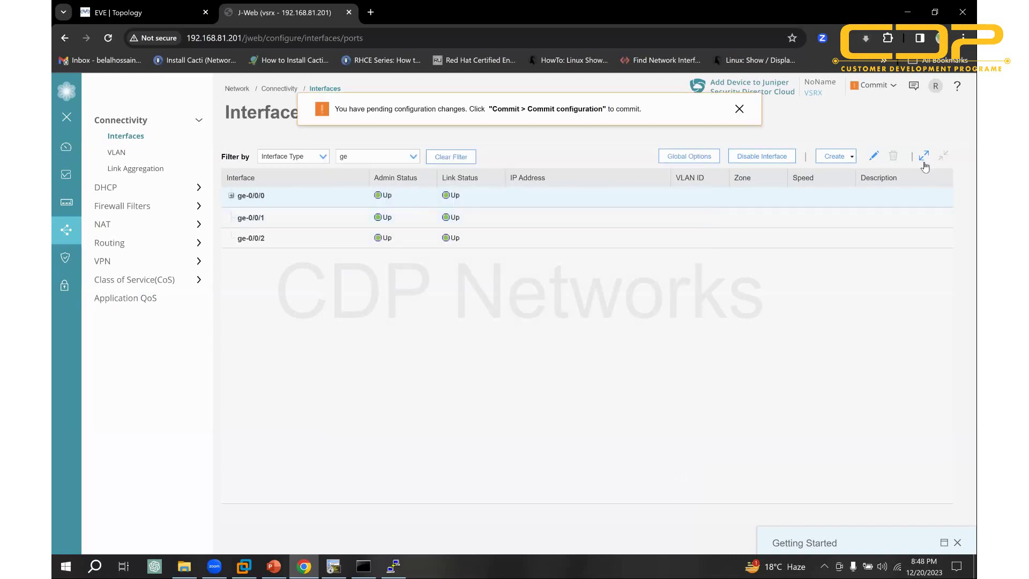
Step: Commit the configuration, verify ge-0/0/0.0 under ge-0/0/0, and switch to the EVE topology tab
{"action": "left_click", "coordinate": [874, 86]}
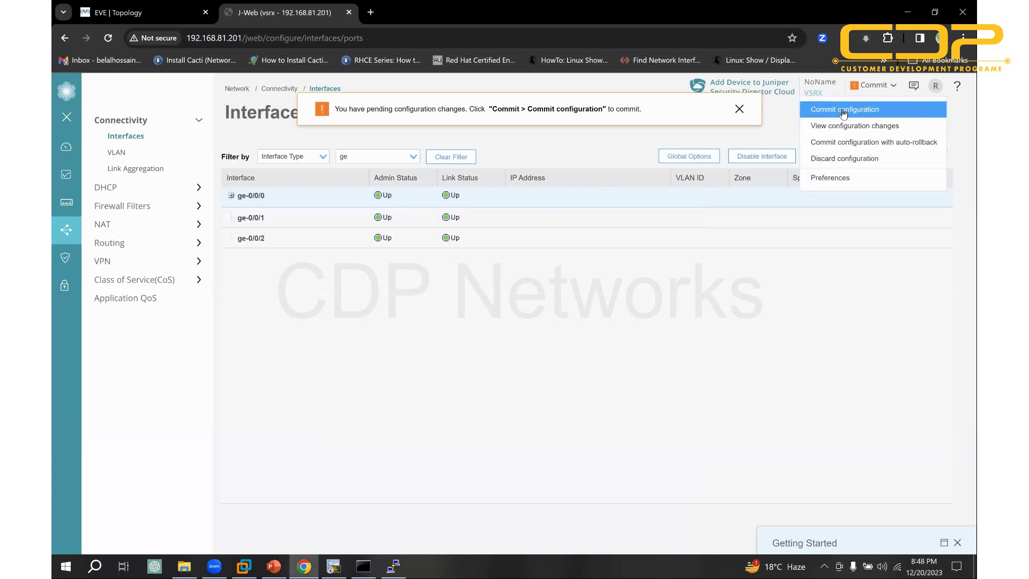
{"action": "left_click", "coordinate": [845, 111]}
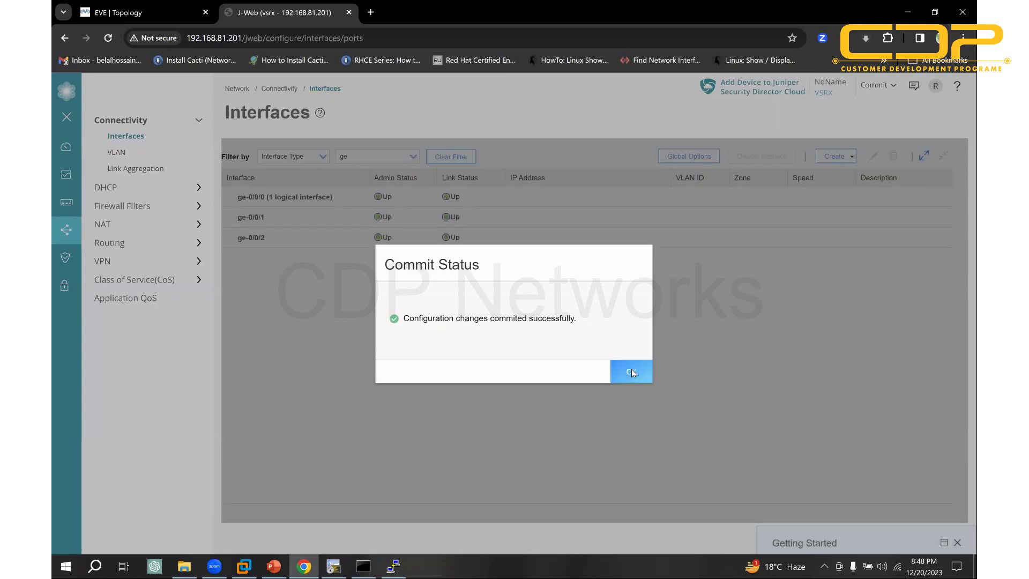
{"action": "key", "text": "Return"}
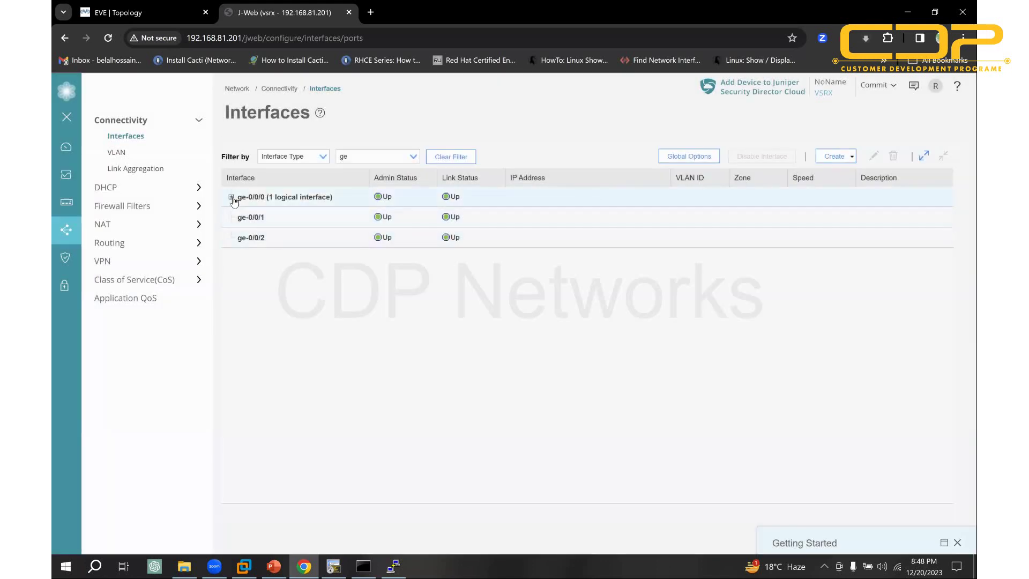
{"action": "left_click", "coordinate": [232, 199]}
{"action": "left_click", "coordinate": [294, 215]}
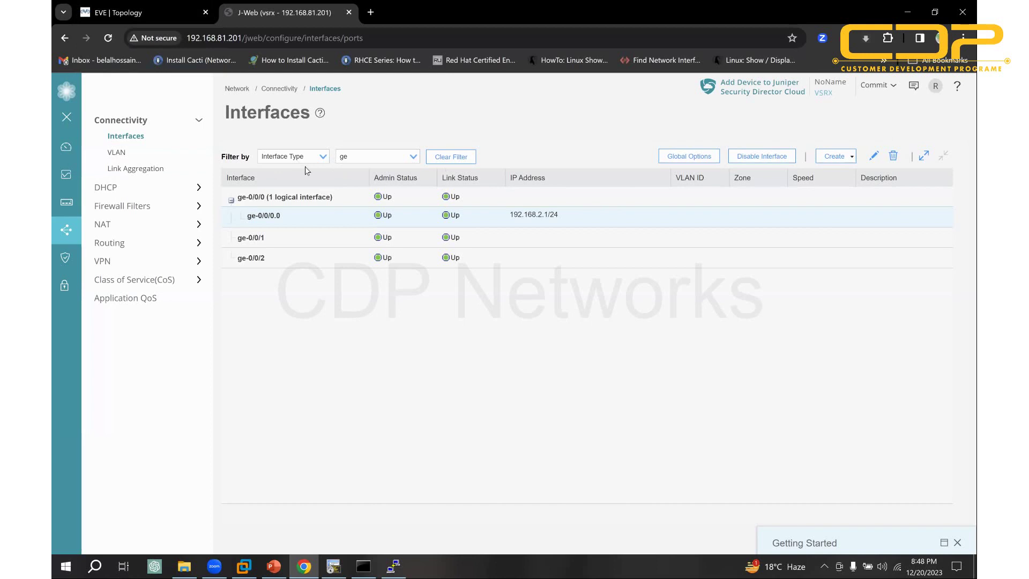
{"action": "key", "text": "ctrl+Tab"}
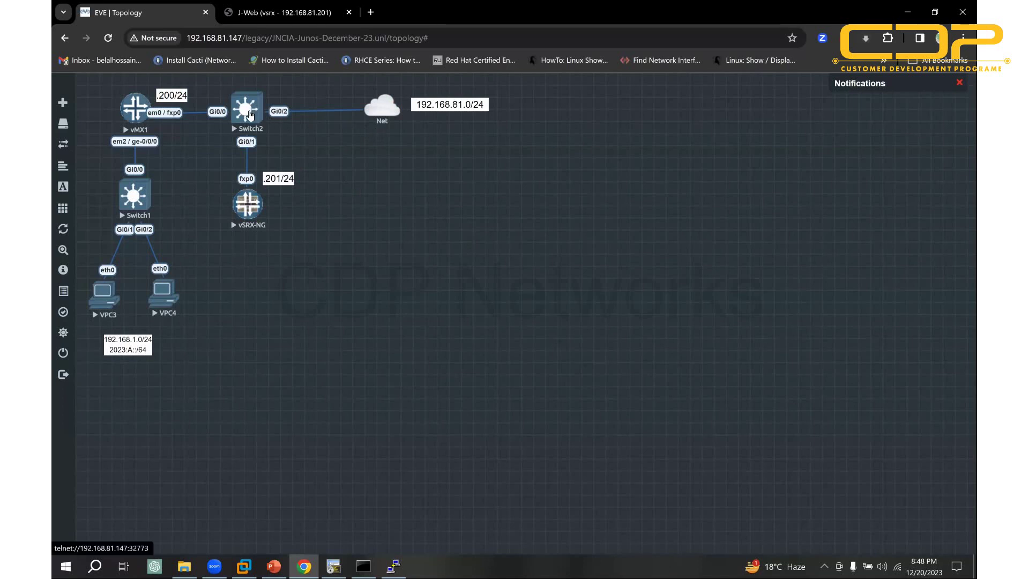
Step: Nudge Switch2 and the Net cloud slightly on the topology, then bring the vMX-1 PuTTY session forward
{"action": "left_click_drag", "start_coordinate": [251, 114], "coordinate": [255, 117]}
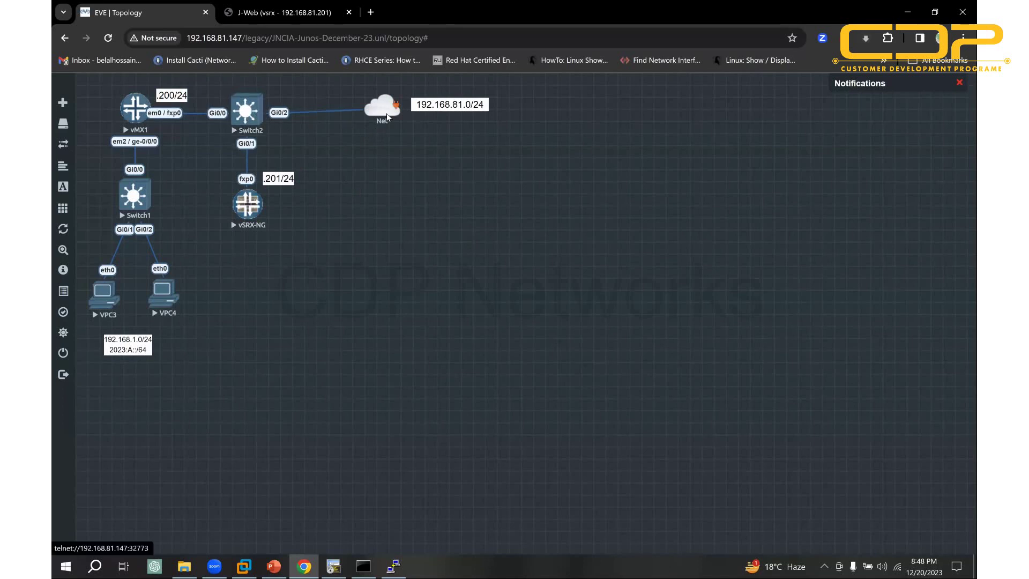
{"action": "left_click_drag", "start_coordinate": [388, 115], "coordinate": [389, 119]}
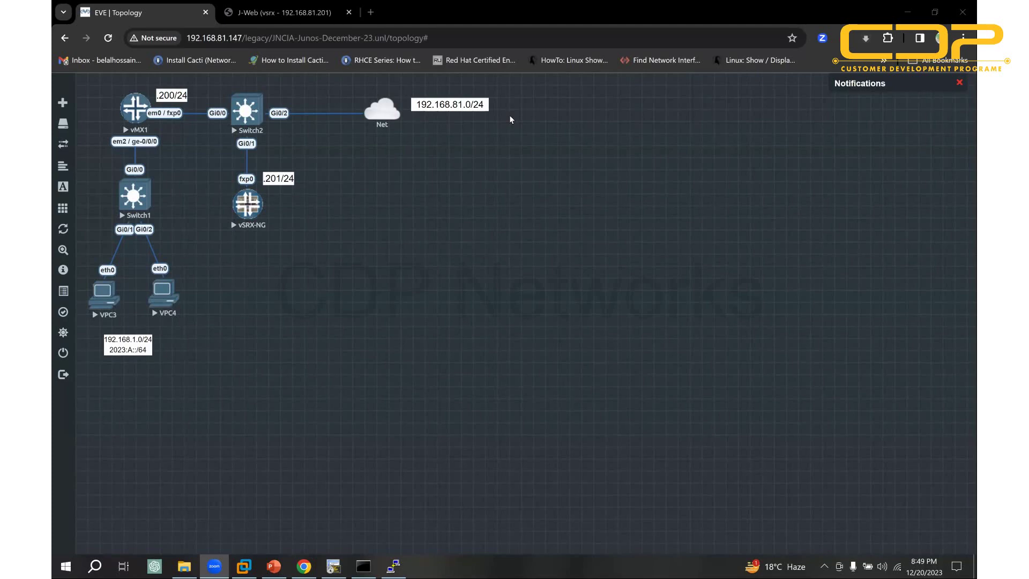
{"action": "left_click", "coordinate": [394, 566]}
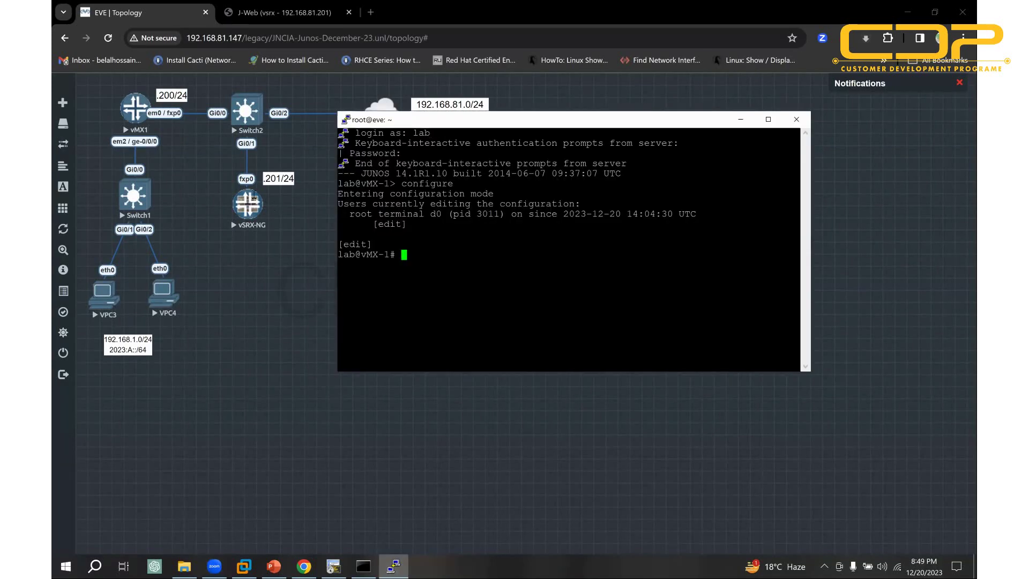
Step: Move the vMX-1 terminal lower-left off the Net cloud and highlight the configure command and edit prompt
{"action": "left_click_drag", "start_coordinate": [482, 119], "coordinate": [346, 178]}
{"action": "left_click_drag", "start_coordinate": [215, 192], "coordinate": [325, 264]}
{"action": "left_click", "coordinate": [260, 243]}
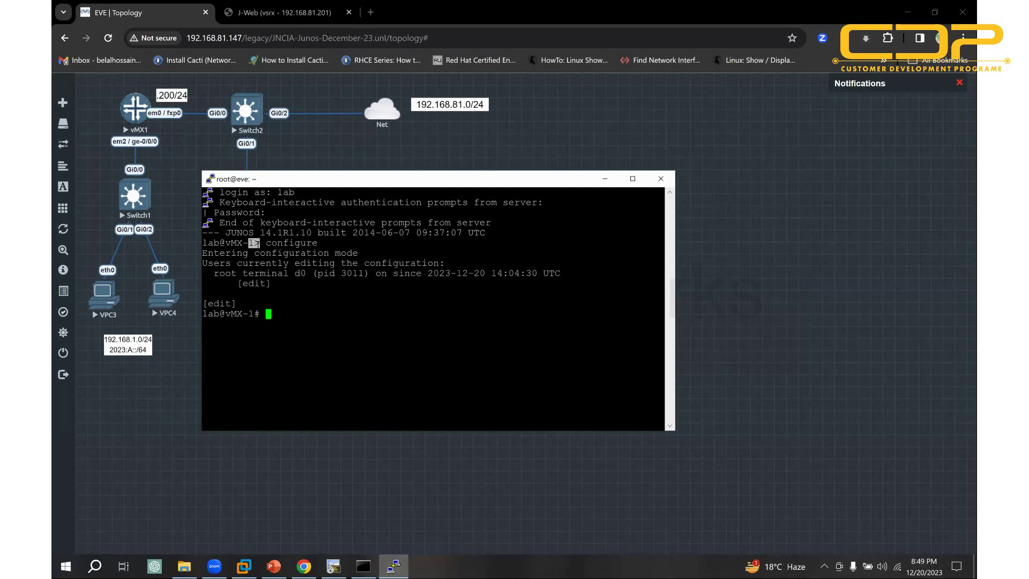
{"action": "double_click", "coordinate": [292, 242]}
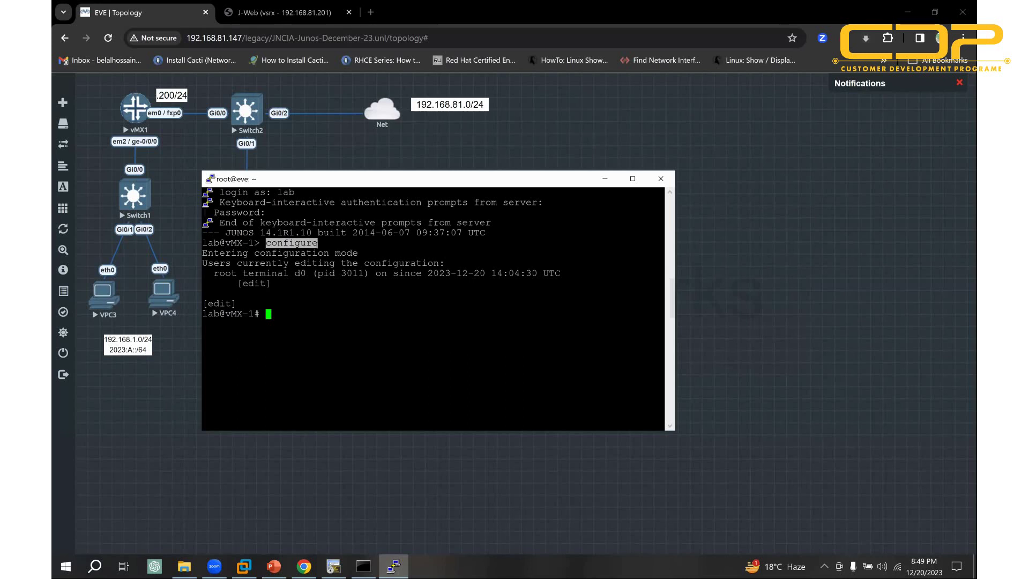
{"action": "left_click_drag", "start_coordinate": [248, 313], "coordinate": [260, 313]}
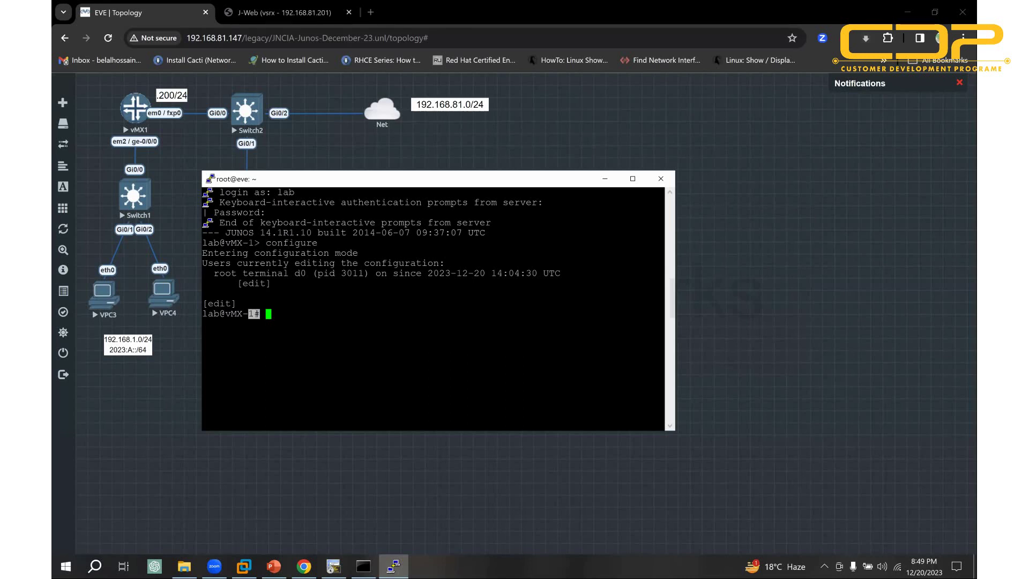